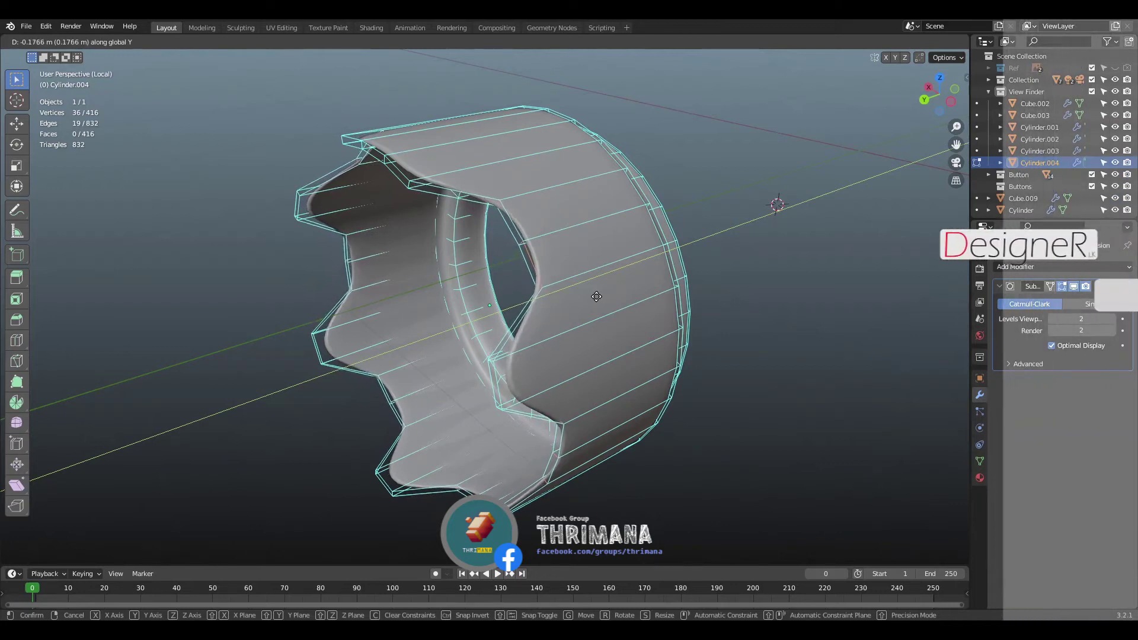
- Finish moving the lens hood's selected edges about -0.177 m along Y and leave local view to show the whole camera
click(596, 297)
key(Tab)
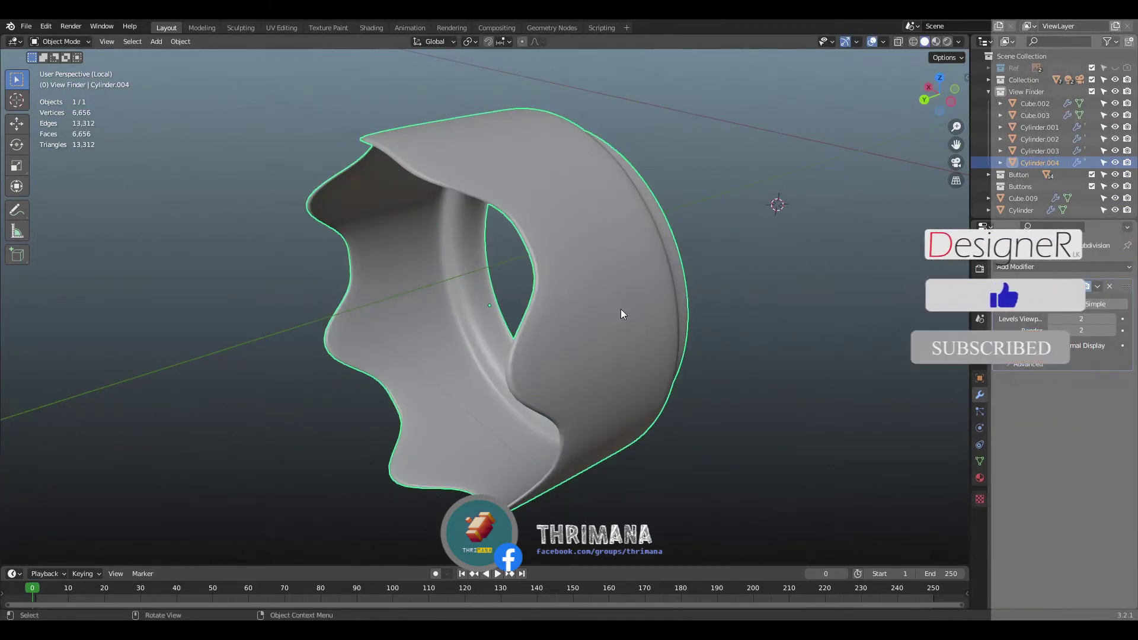
scroll(621, 308, down, 4)
click(649, 272)
drag(923, 86, 887, 138)
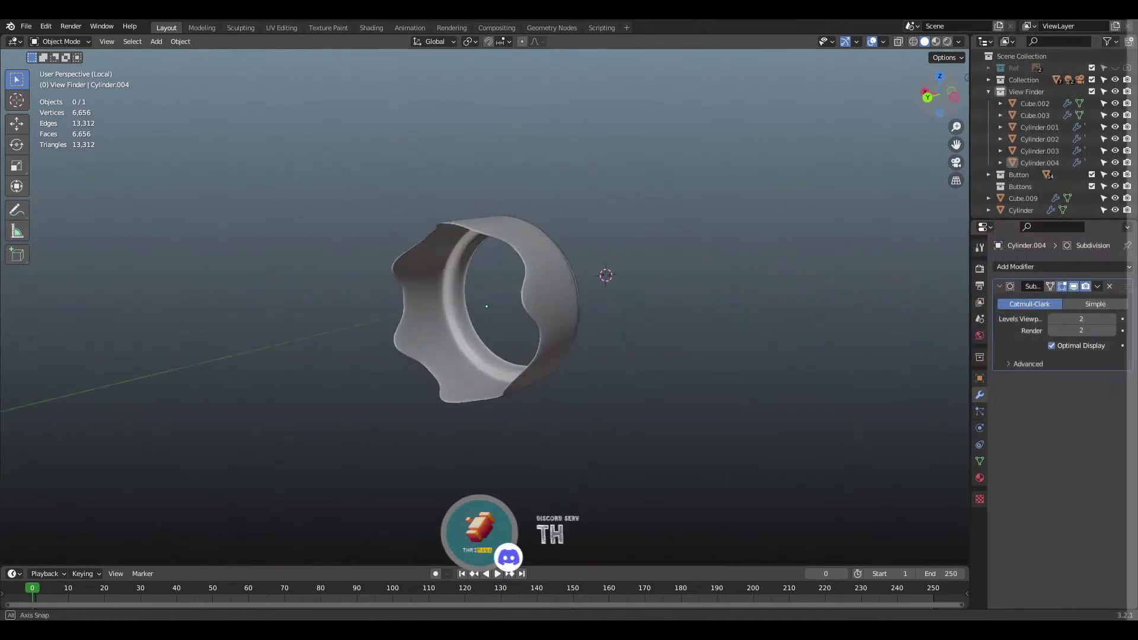
key(KP_Divide)
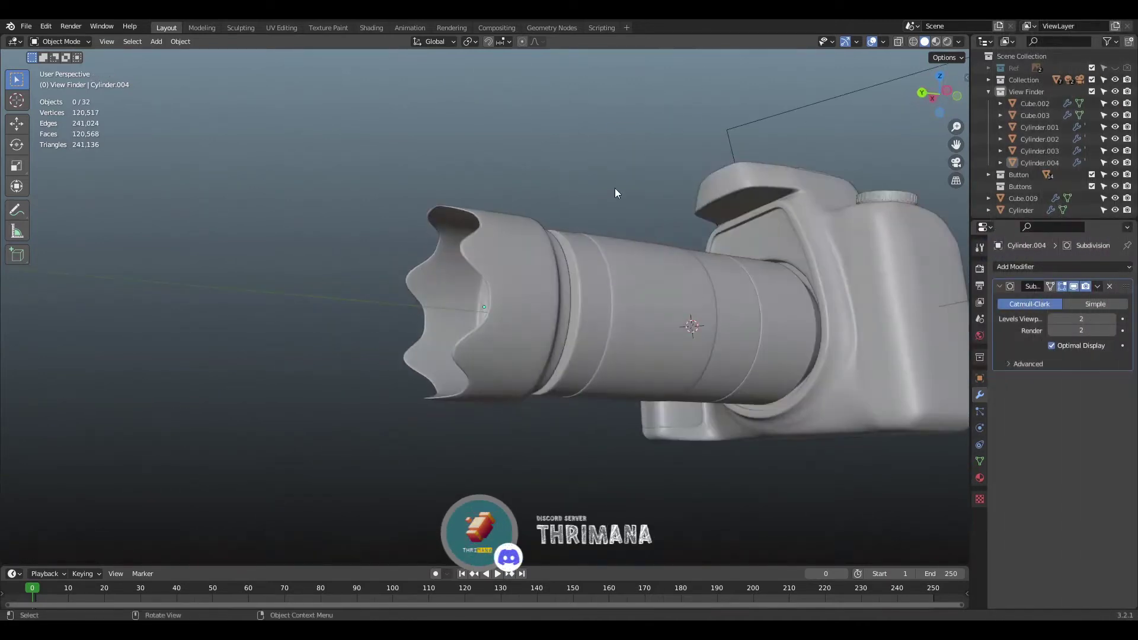
scroll(615, 192, down, 5)
drag(954, 107, 598, 110)
drag(770, 112, 700, 114)
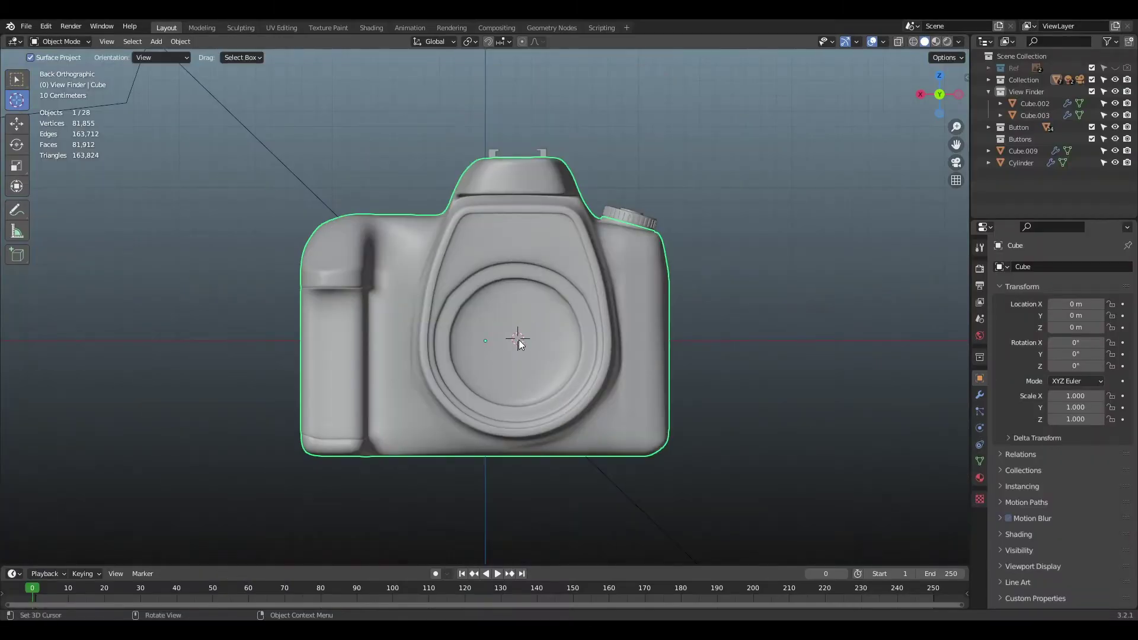
- Add a cylinder at the 3D cursor on the lens mount and rotate it 90° about X
key(shift+a)
mouse_move(518, 342)
click(570, 147)
key(r)
key(x)
key(9)
key(0)
key(Return)
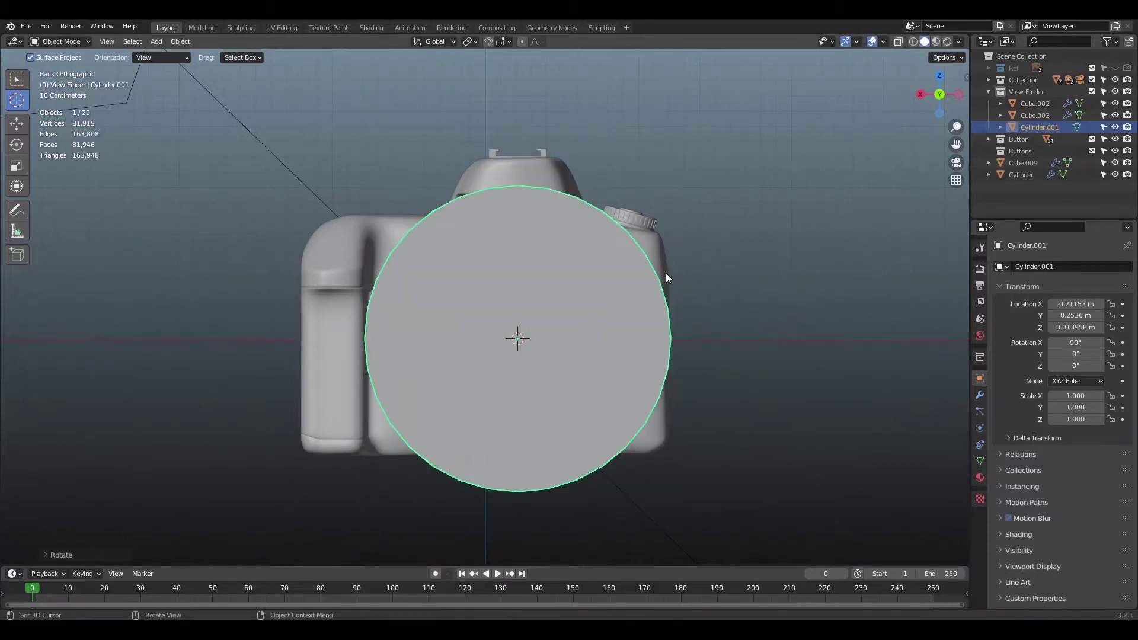
- Scale the cylinder to about 0.522 to fit the lens mount ring and move it out along Y to about 1.054 m
key(s)
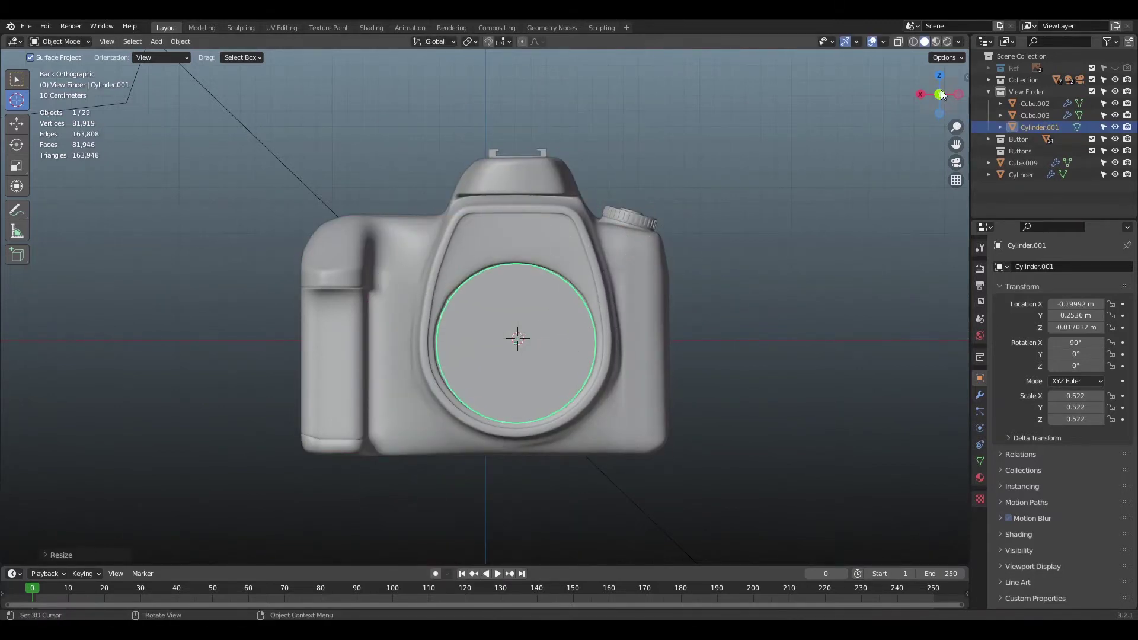
click(940, 93)
middle_drag(486, 356, 684, 363)
scroll(684, 362, up, 2)
key(g)
right_click(595, 374)
key(g)
key(y)
click(462, 425)
- Fine-tune the cylinder's position along Y to about 1.066 m so its rear end sits in the lens mount
key(KP_1)
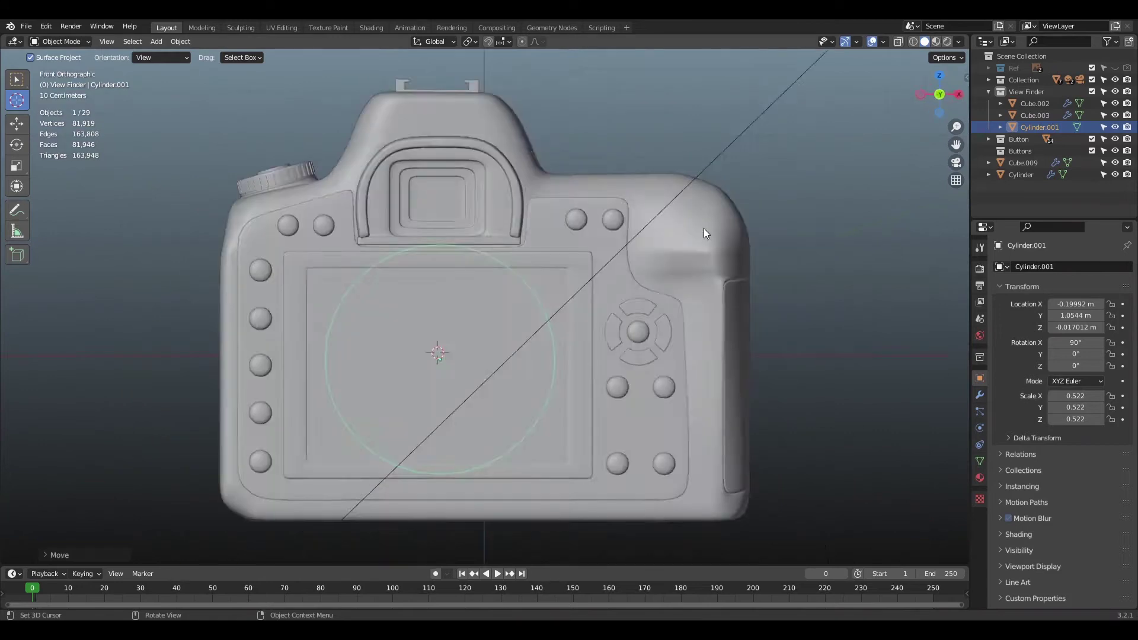
key(ctrl+KP_3)
scroll(704, 231, up, 1)
key(g)
key(y)
click(409, 321)
- Select the edge loops of the barrel's rear section in Edit Mode and scale them down to make it narrower
middle_drag(409, 321, 426, 295)
key(Tab)
alt+click(432, 301)
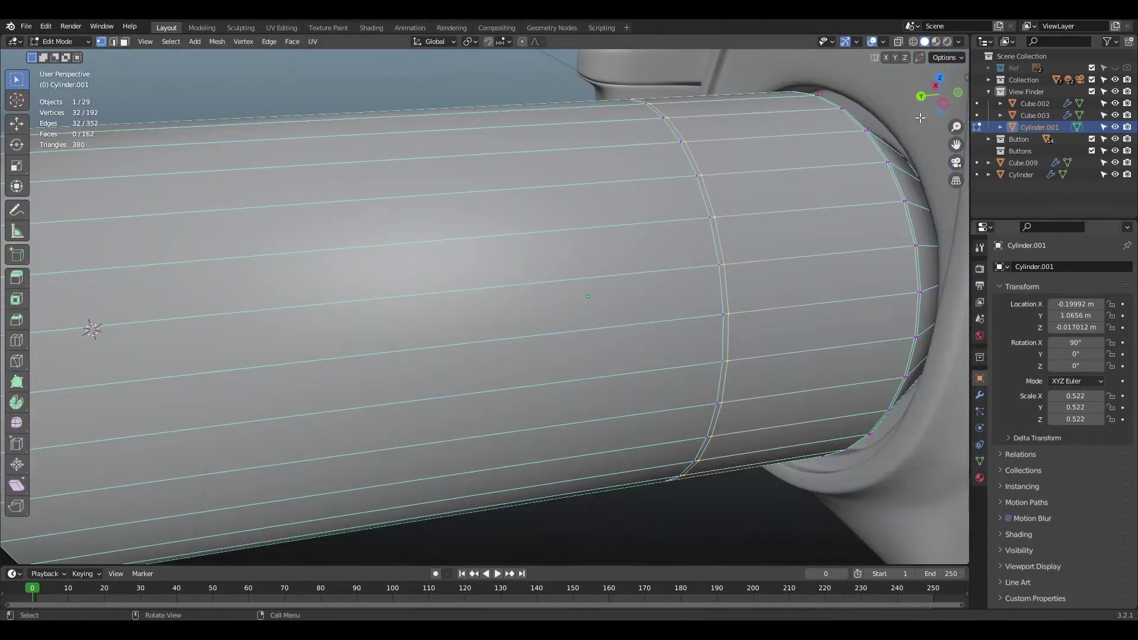
alt+shift+click(714, 199)
key(KP_Decimal)
key(s)
middle_drag(714, 199, 711, 163)
click(791, 145)
scroll(789, 148, down, 4)
key(Tab)
scroll(757, 320, up, 3)
middle_drag(712, 332, 791, 320)
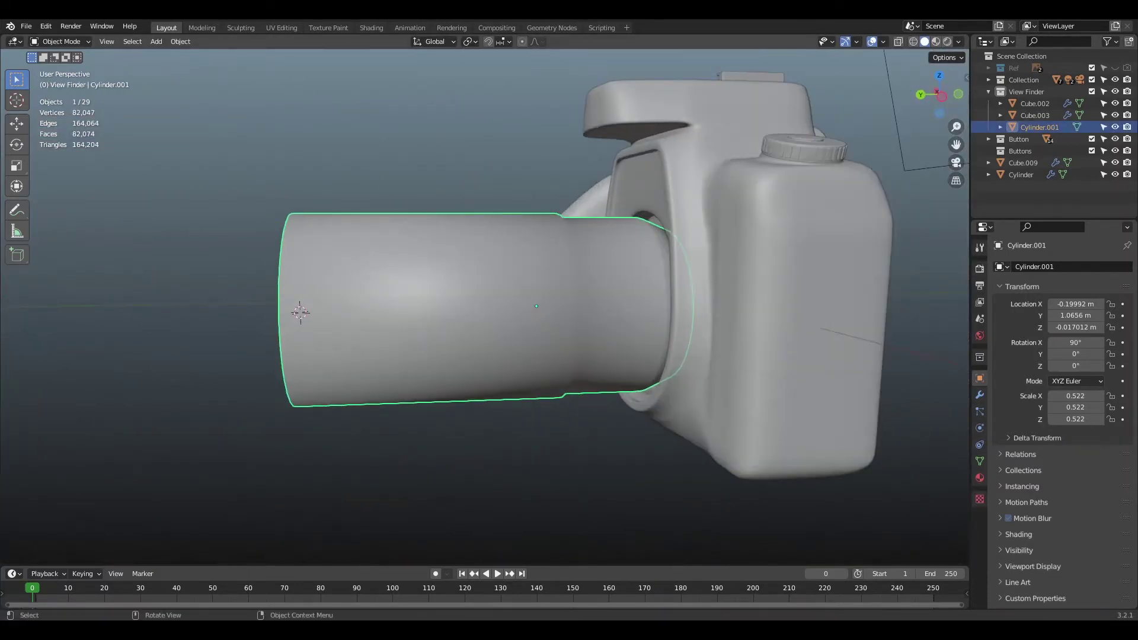
- Scale the faces between the new edge loops at the joint between the barrel's front and rear sections
key(Tab)
scroll(485, 307, up, 5)
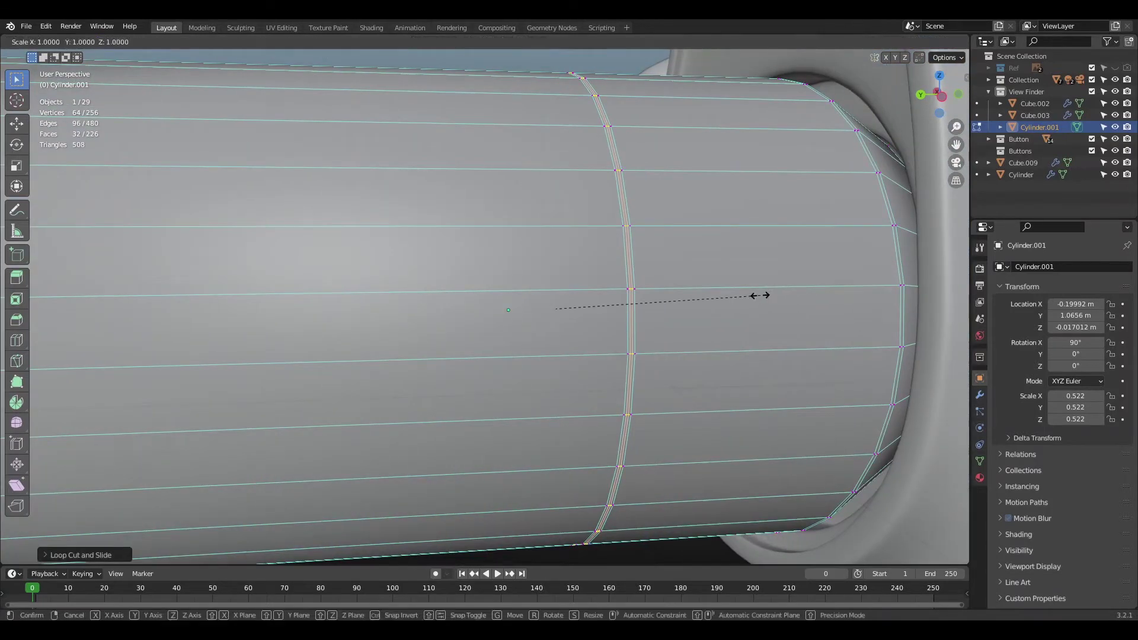
click(760, 295)
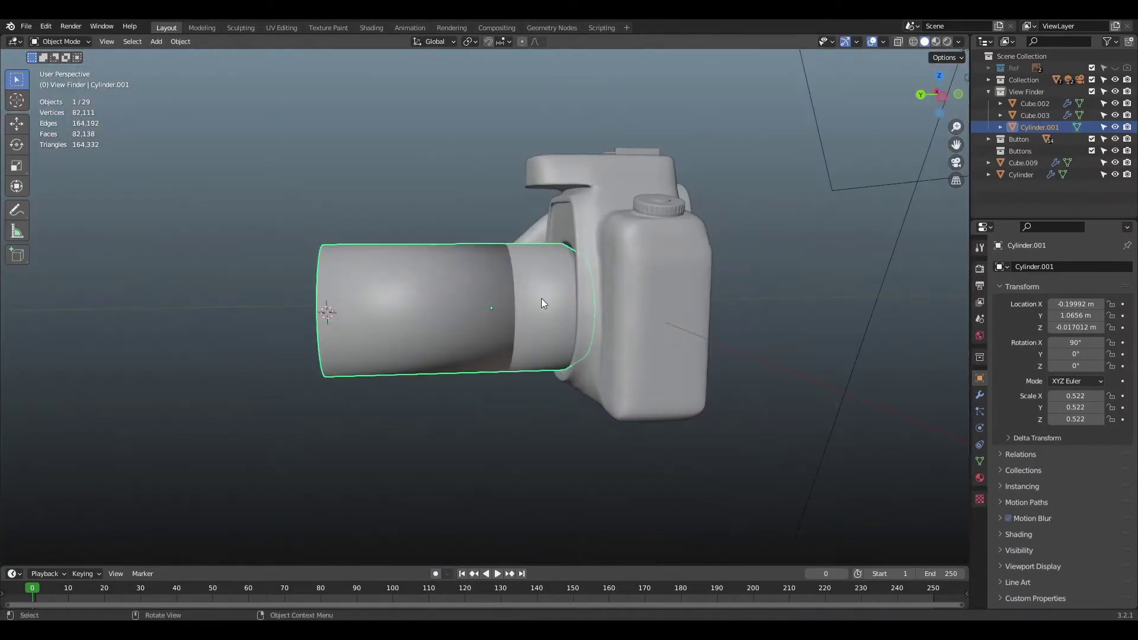
- Add a Subdivision Surface modifier to the lens barrel
click(979, 395)
click(1062, 266)
click(895, 483)
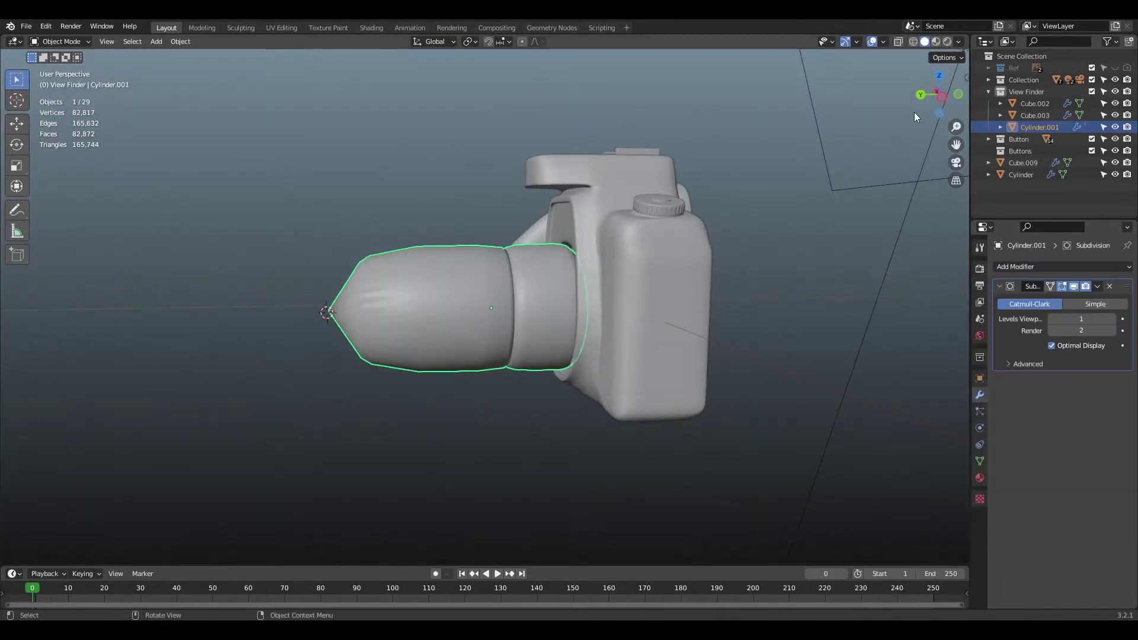
- Slide the supporting edges at the groove between the barrel's front and rear sections to sharpen it
scroll(599, 355, up, 6)
key(Tab)
key(g)
key(g)
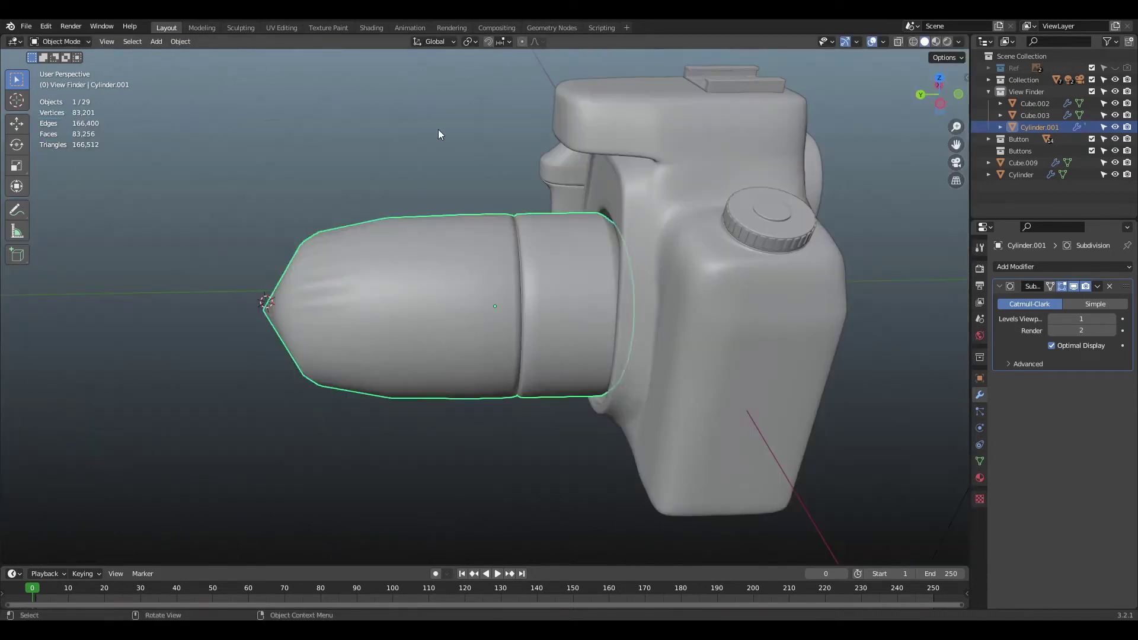
- Isolate the lens barrel in local view and add an edge loop close to its rear end
middle_drag(451, 249, 622, 177)
scroll(484, 306, up, 4)
click(819, 197)
middle_drag(788, 205, 684, 218)
key(slash)
key(Tab)
scroll(819, 198, up, 3)
key(ctrl+r)
click(650, 275)
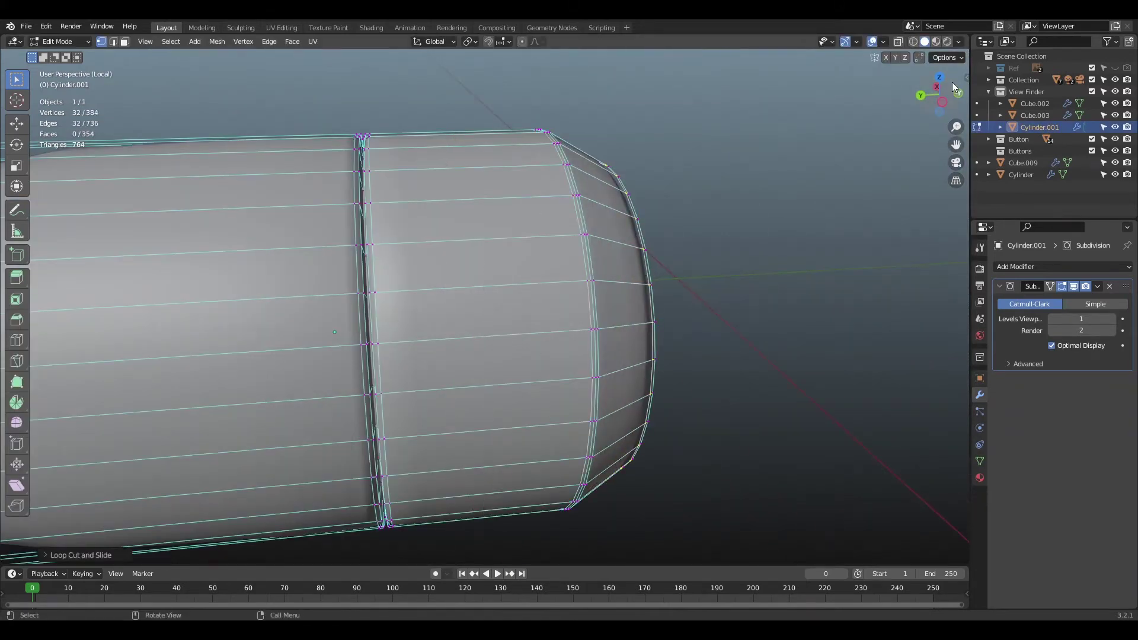
- Inset the end face at the rear of the lens barrel
middle_drag(927, 65, 825, 183)
click(592, 332)
key(i)
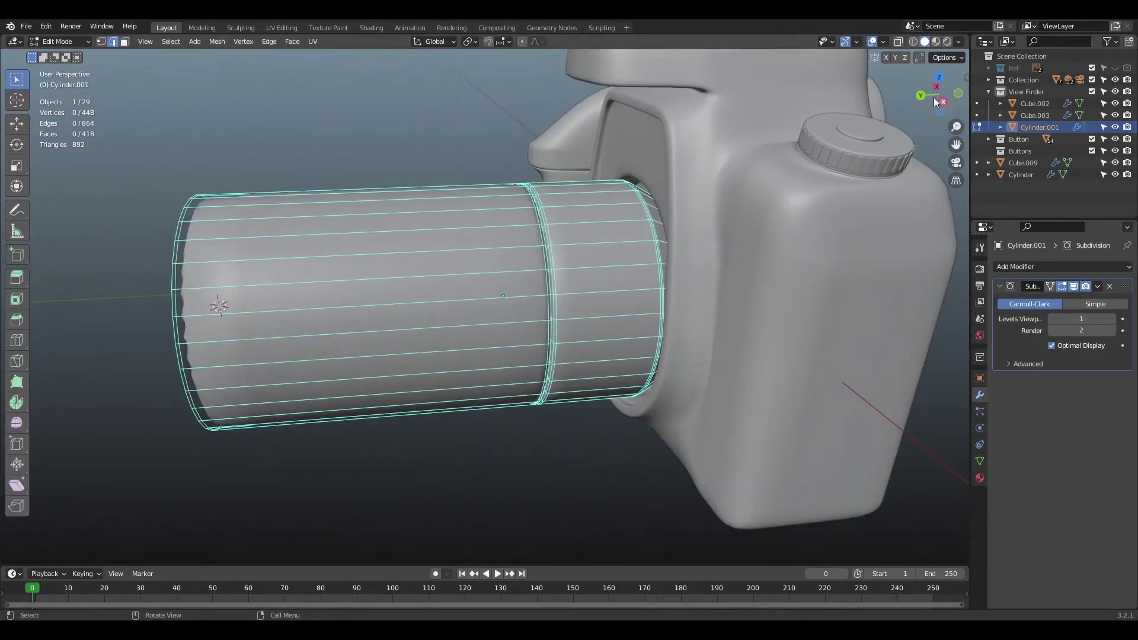
- Inset the barrel's front end face by a thin margin
middle_drag(933, 102, 1031, 118)
key(3)
click(415, 332)
key(i)
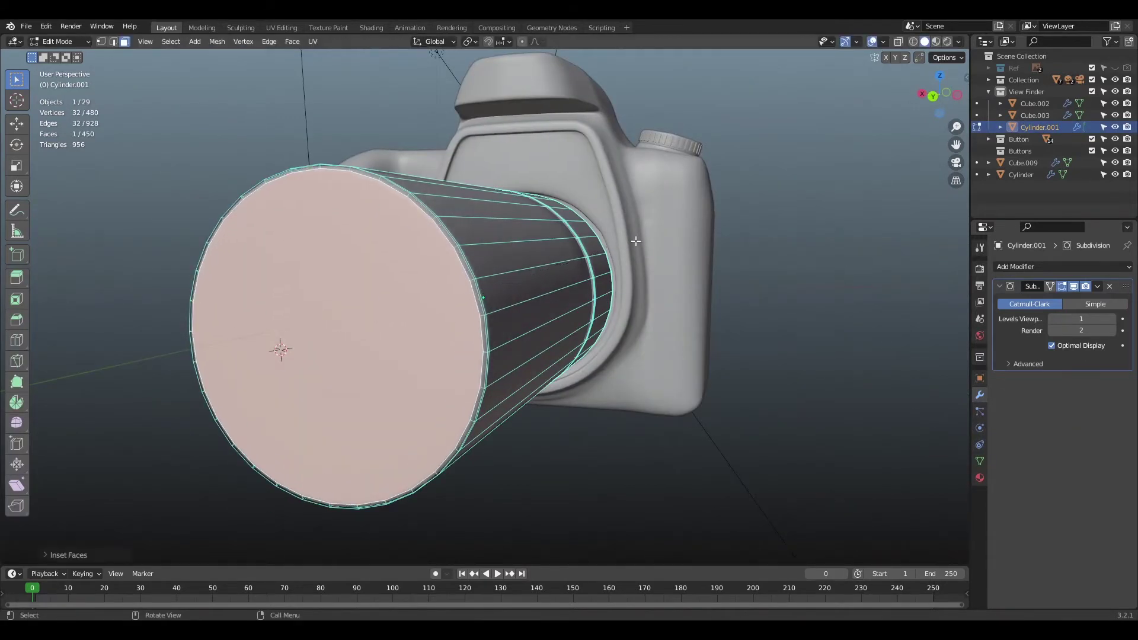
- Spread the two new edge loops on the barrel's long front section apart by scaling them along Y
scroll(636, 241, down, 5)
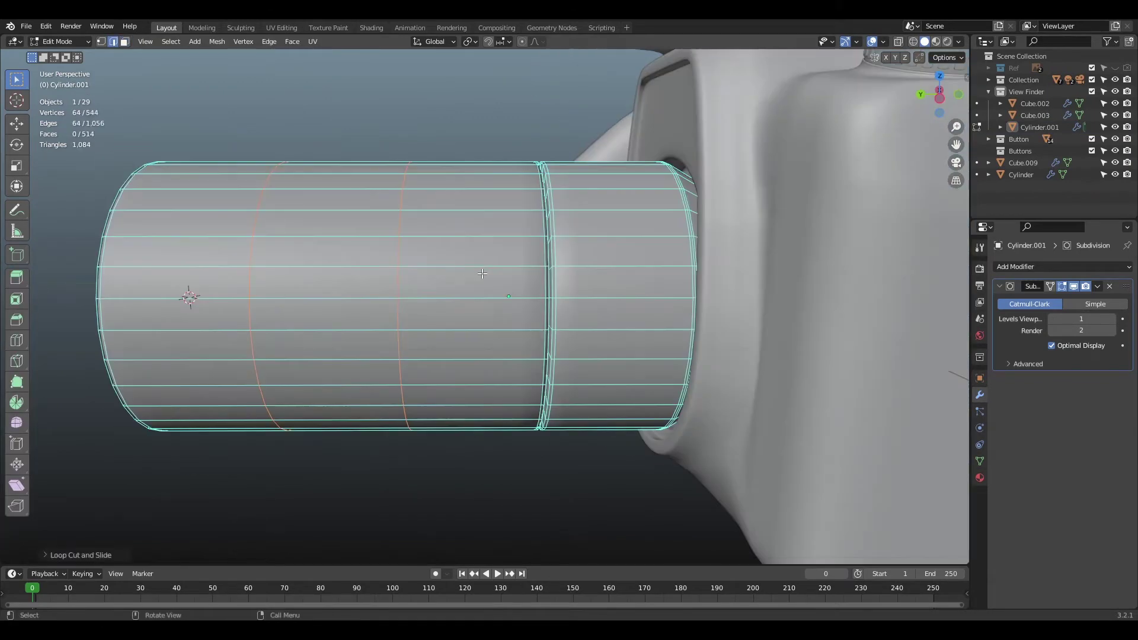
key(s)
key(y)
click(572, 269)
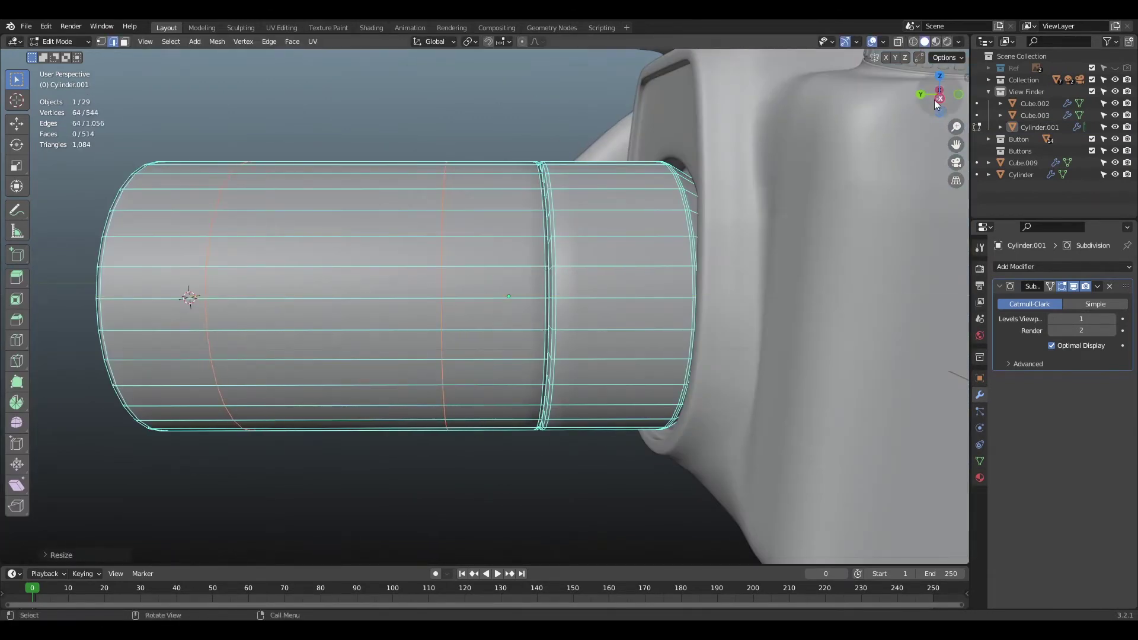
- Select the ring of faces between the two spread edge loops and extrude it as a band around the barrel
drag(937, 104, 515, 318)
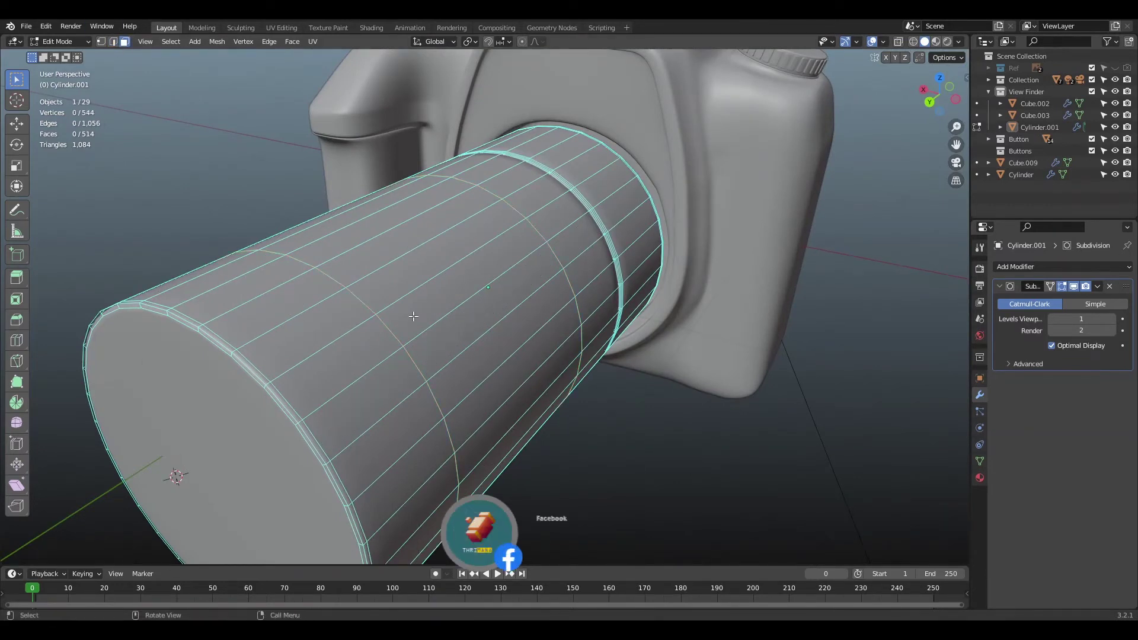
key(3)
key(KP_Decimal)
middle_drag(534, 297, 569, 279)
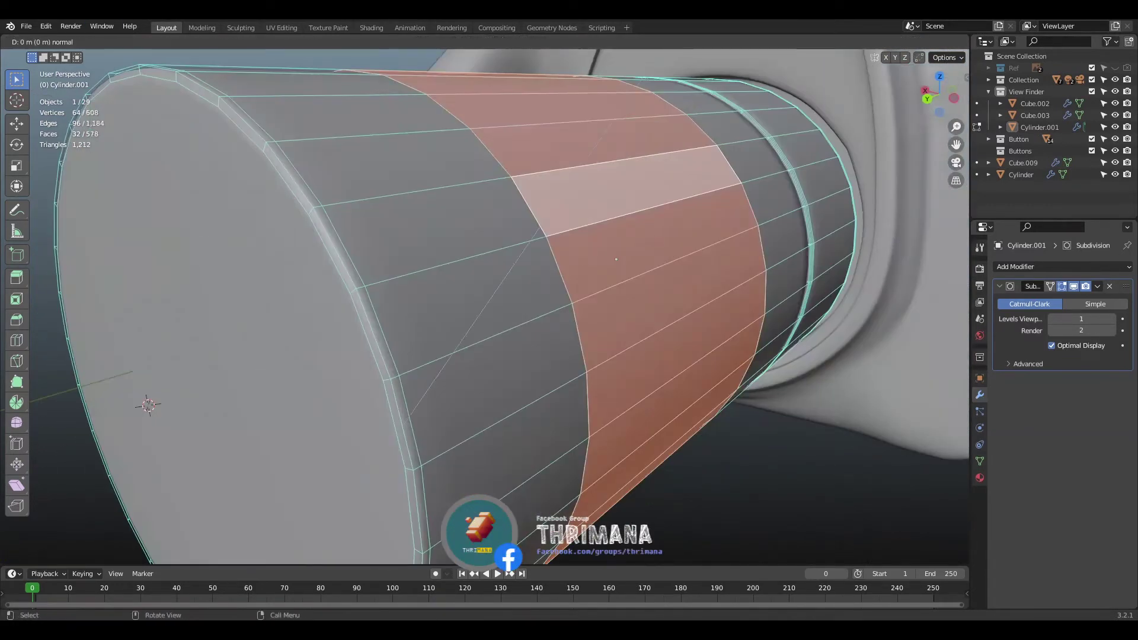
key(Return)
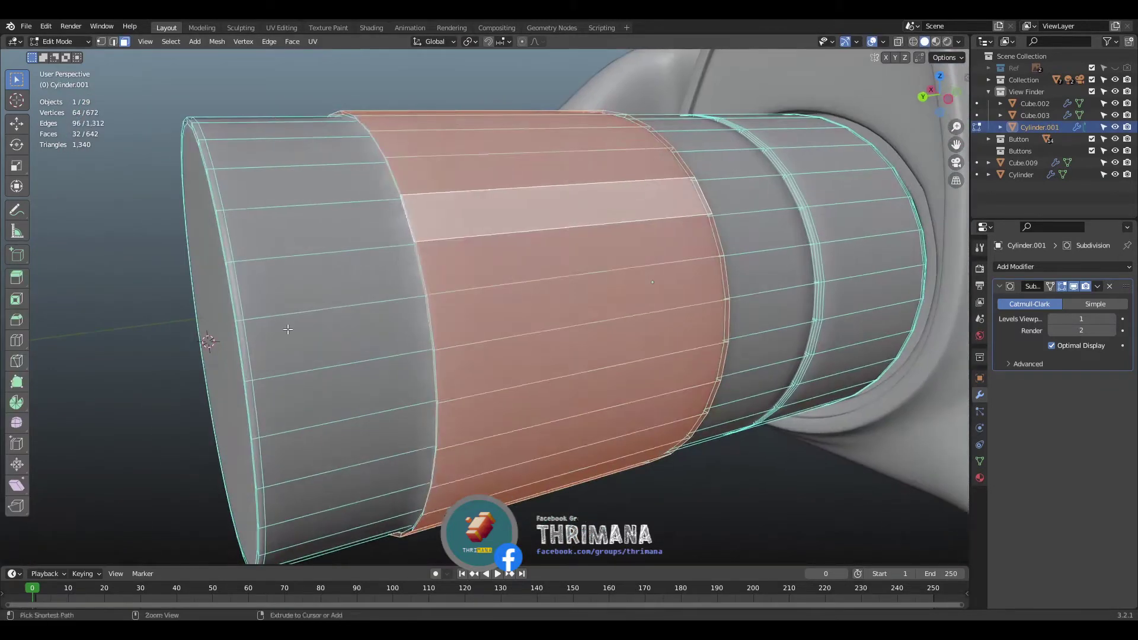
- Slide the new edge loop ahead of the raised band close to the band's front edge, with a factor of about -0.80
key(g)
key(g)
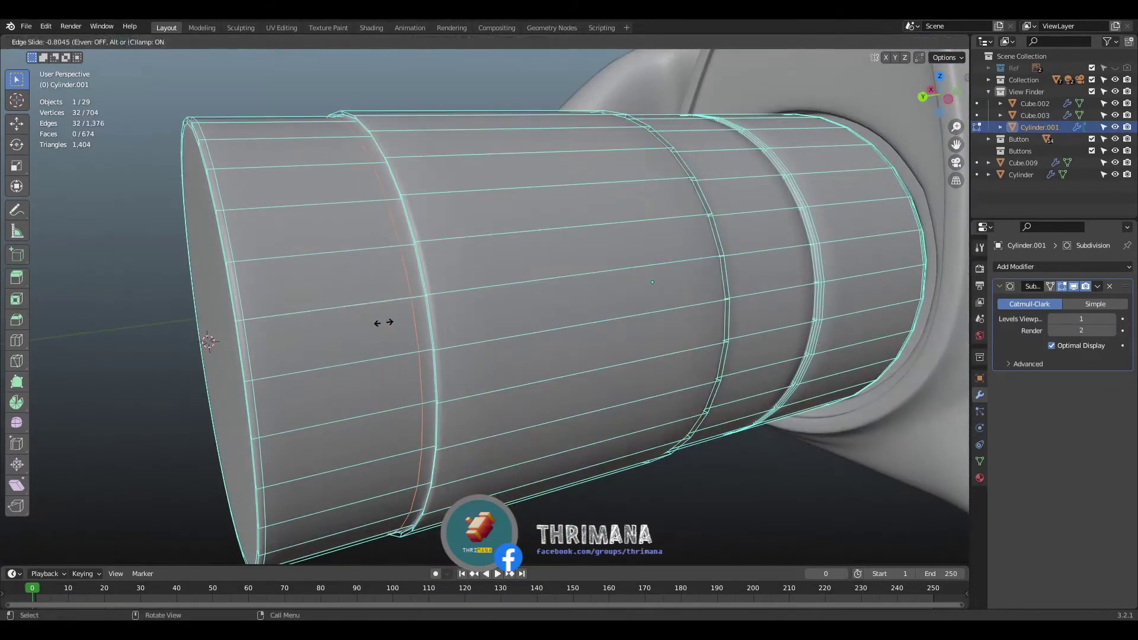
click(382, 322)
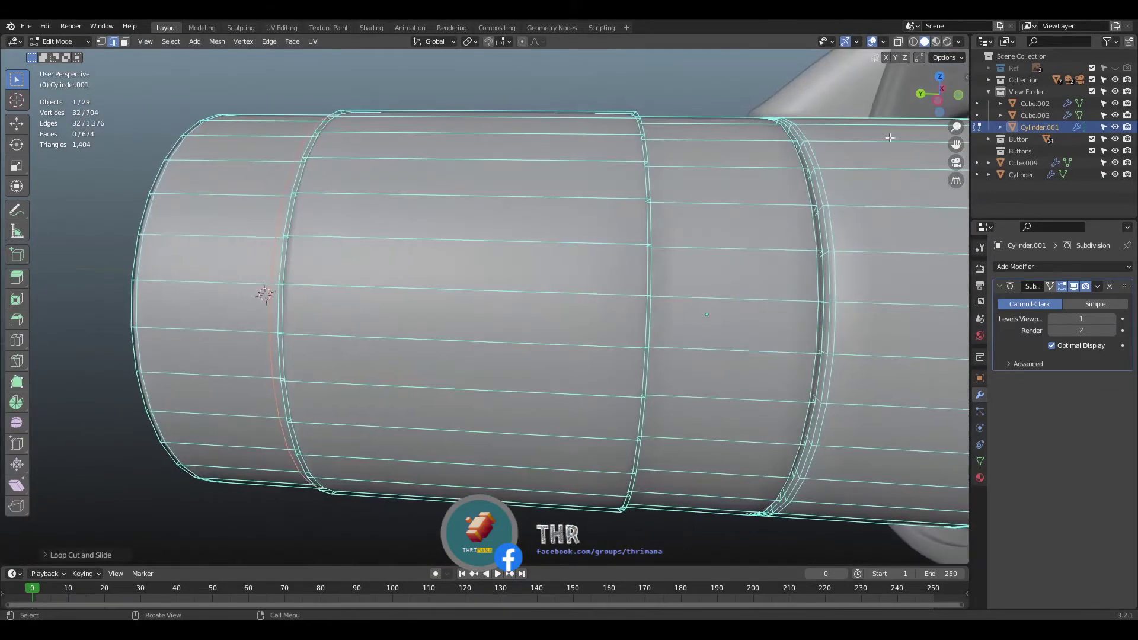
key(g)
key(g)
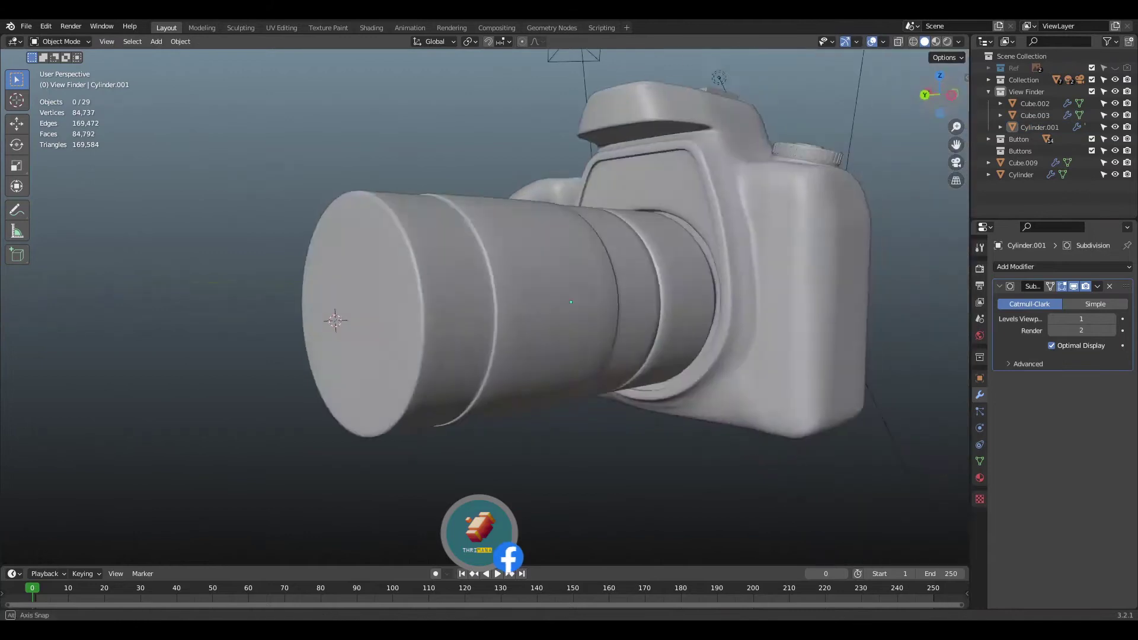
- Add a supporting edge loop on the narrow barrel section just behind the raised band
scroll(484, 307, down, 6)
middle_drag(534, 332, 503, 301)
click(503, 301)
key(KP_Decimal)
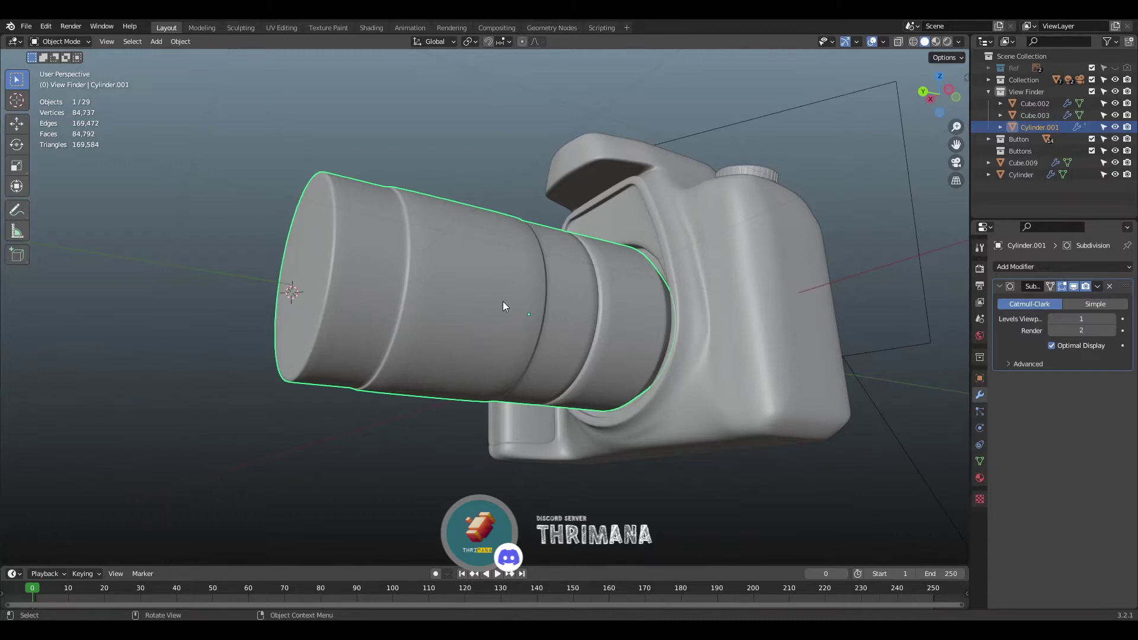
scroll(815, 219, up, 1)
shift+middle_drag(816, 219, 685, 255)
scroll(592, 396, up, 5)
middle_drag(592, 396, 514, 359)
key(Tab)
scroll(514, 359, up, 3)
key(ctrl+r)
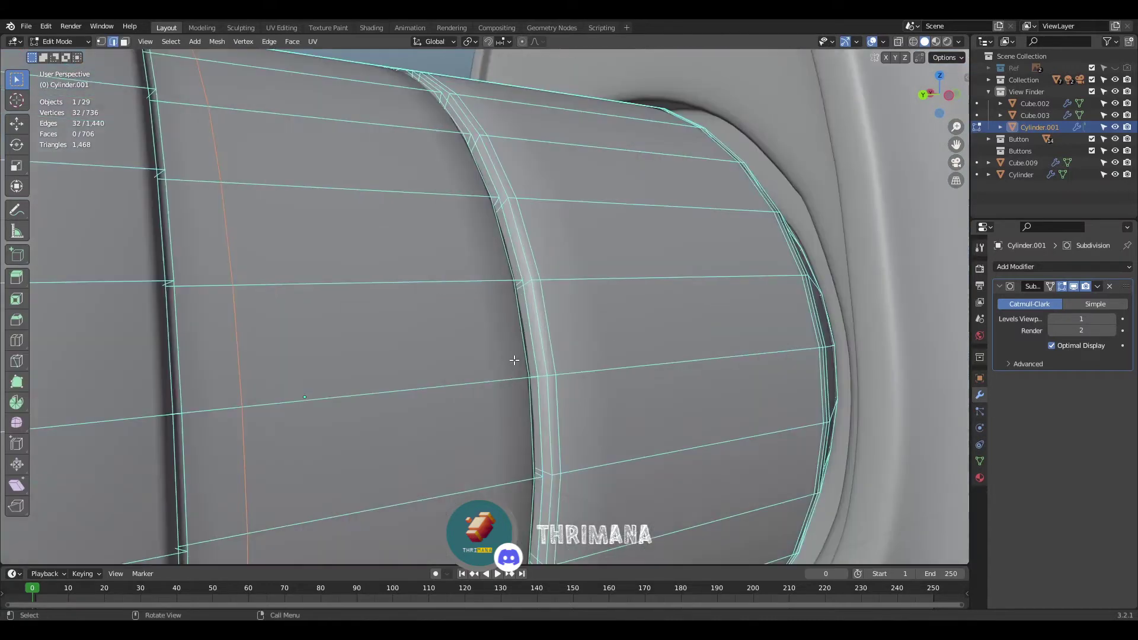
- Add supporting edge loops on both sides of the groove at the barrel's rear section and return to Object Mode
middle_drag(559, 475, 473, 338)
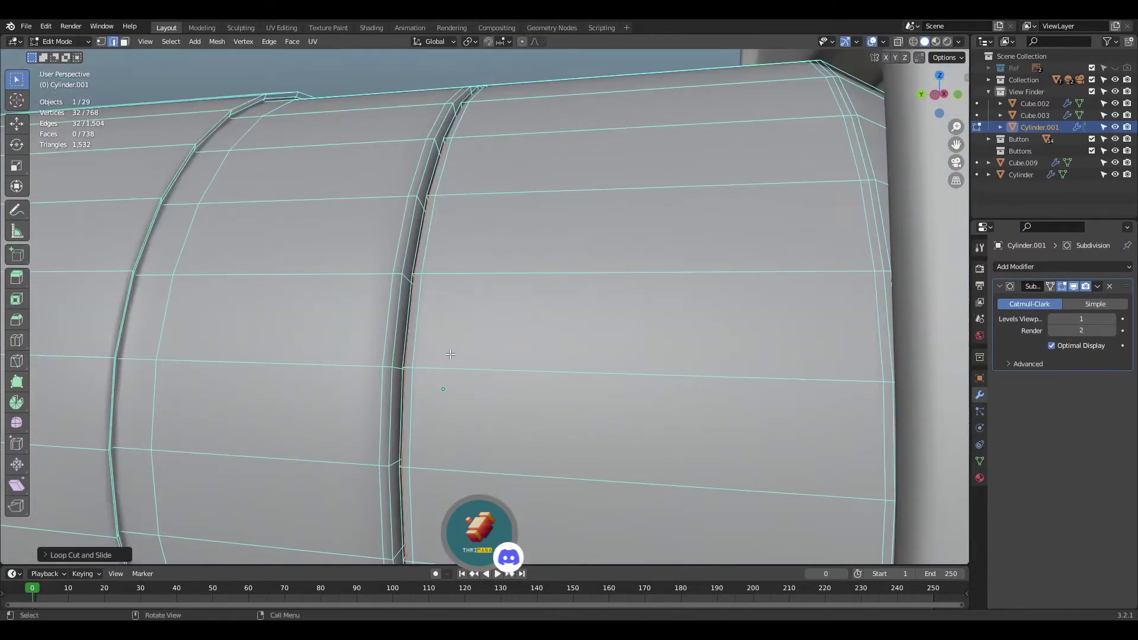
click(398, 368)
click(384, 366)
key(Tab)
scroll(445, 137, down, 7)
middle_drag(444, 137, 474, 133)
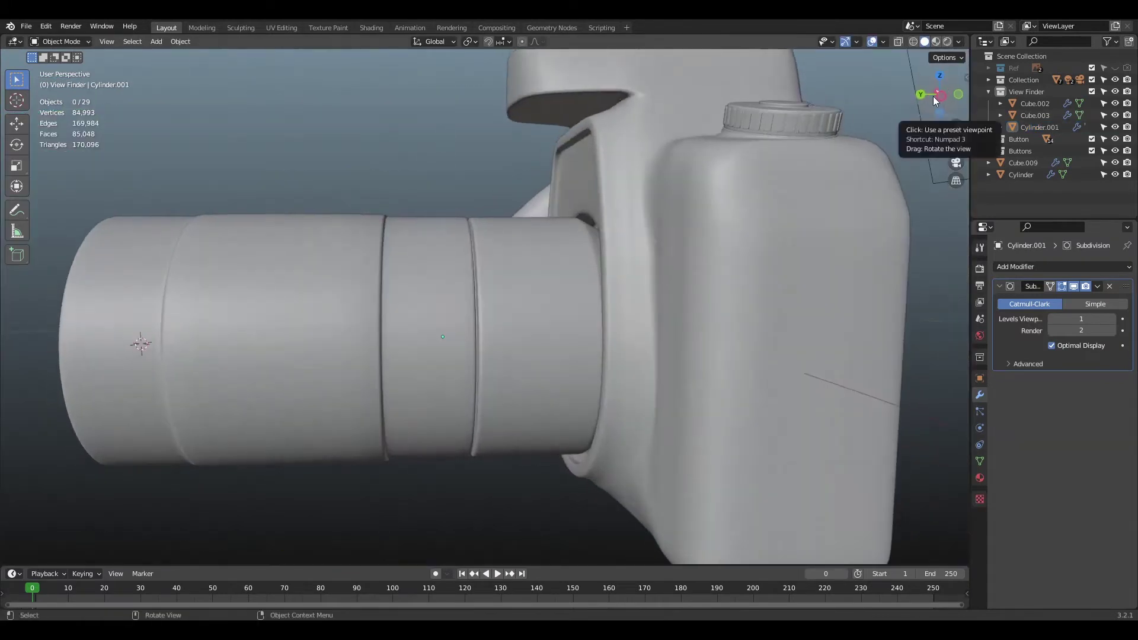
- Select all barrel geometry ahead of the rear groove in the right view with X-ray on and start moving it
key(KP_3)
key(Tab)
drag(894, 151, 495, 541)
scroll(522, 504, up, 4)
key(alt+z)
scroll(539, 482, down, 5)
drag(869, 201, 495, 495)
scroll(587, 417, up, 8)
scroll(588, 416, up, 3)
key(g)
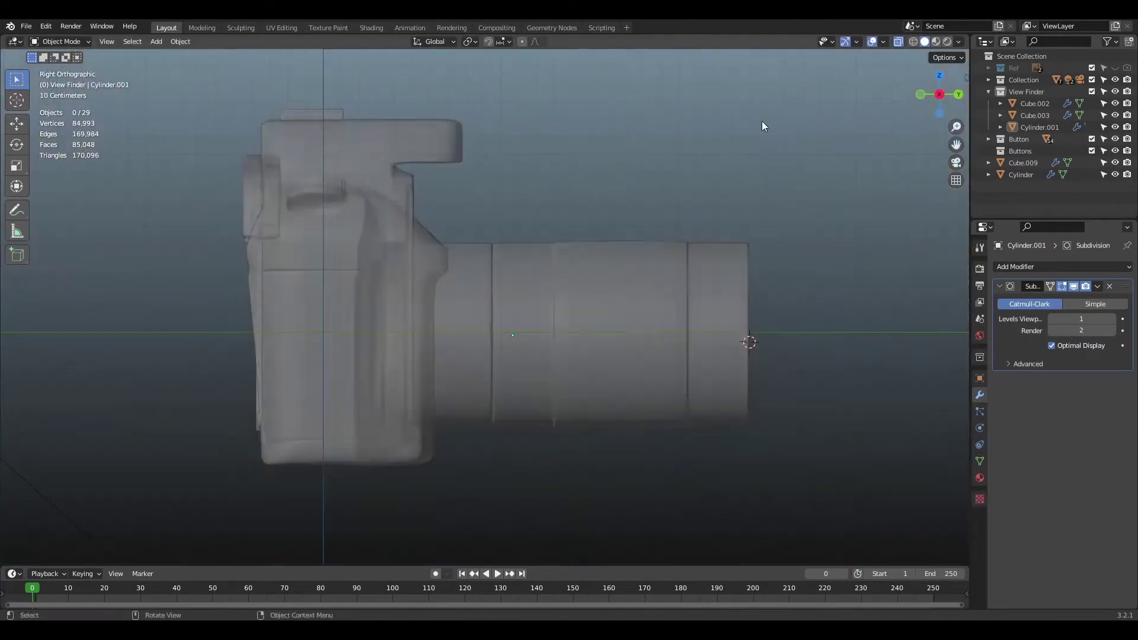
- Save the Camera.blend file
middle_drag(652, 320, 728, 282)
key(ctrl+s)
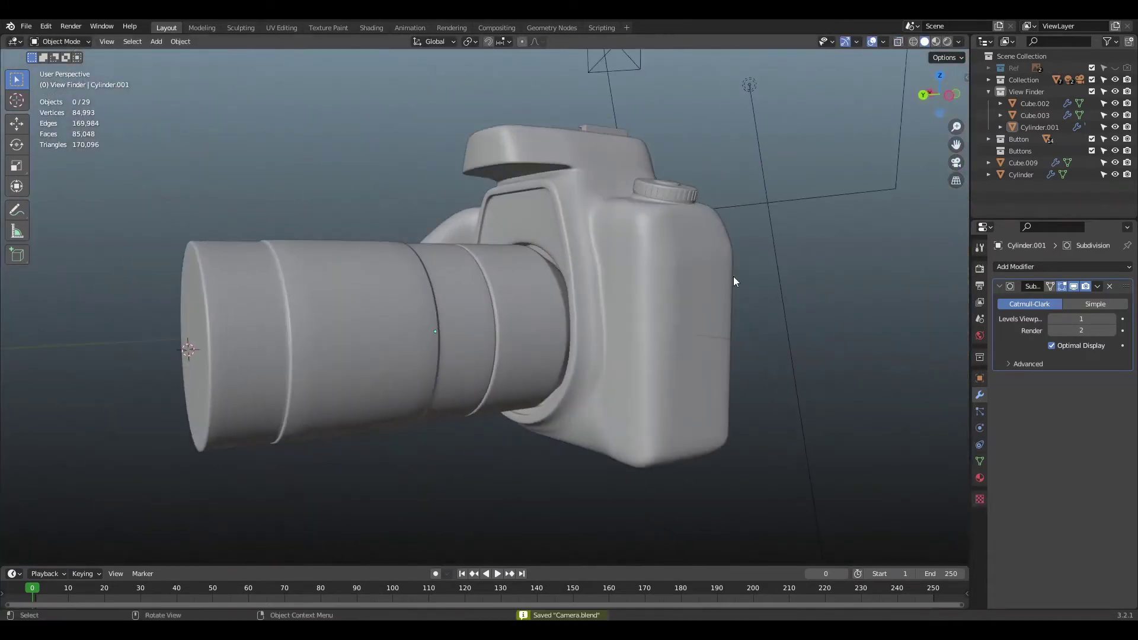
- Shift the selected front part of the barrel slightly along Y to adjust the groove at the rear section
key(Tab)
scroll(588, 336, up, 8)
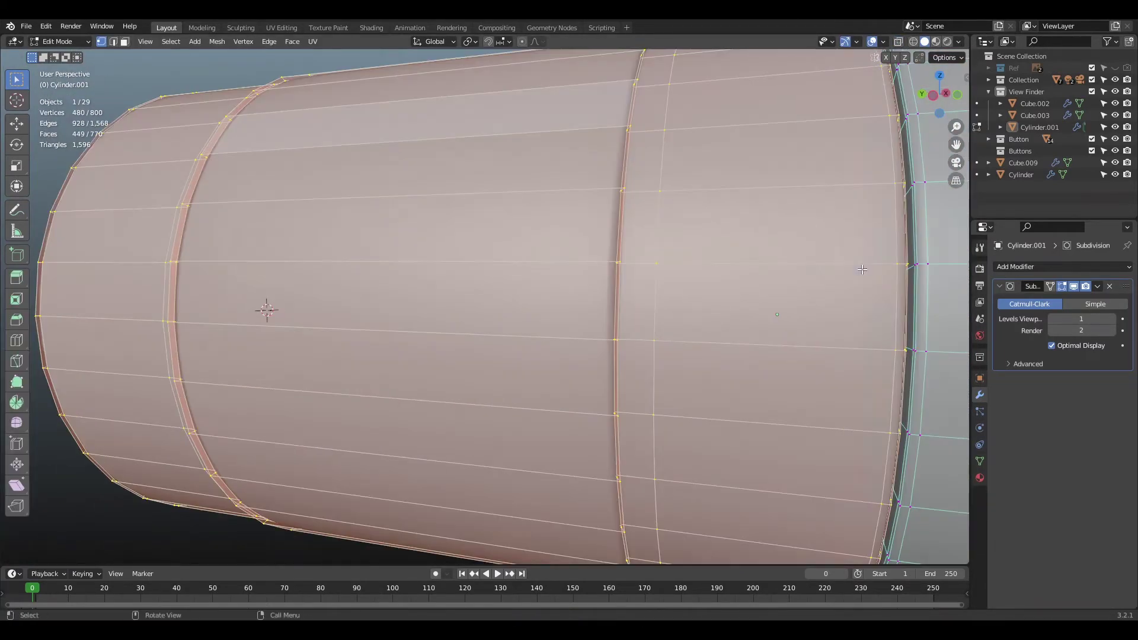
scroll(776, 421, up, 5)
key(alt+z)
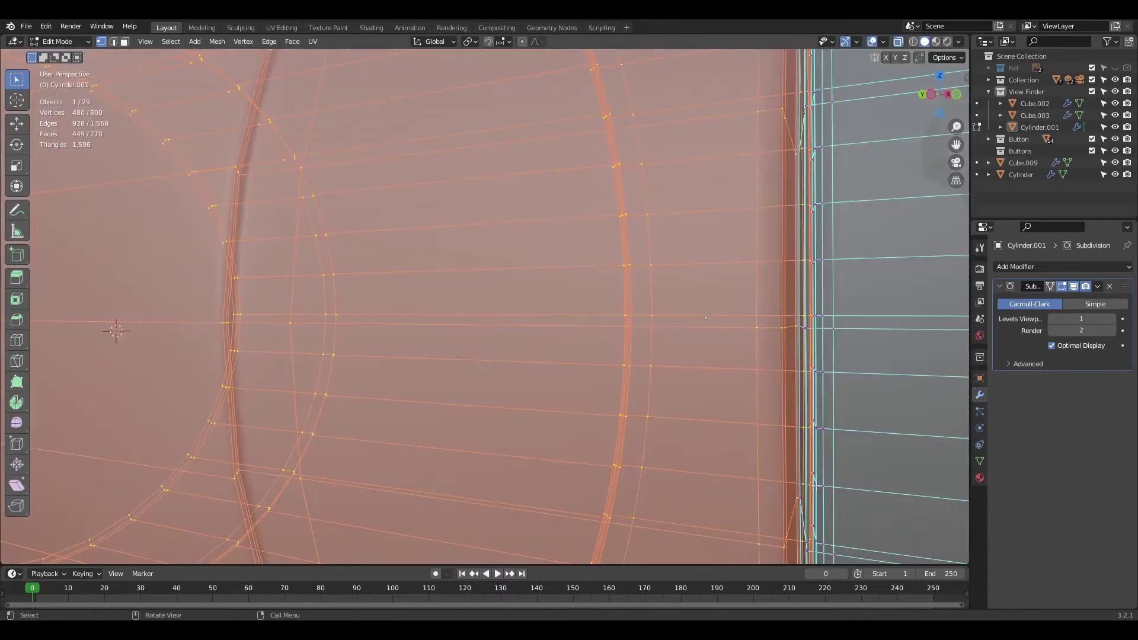
drag(935, 105, 975, 102)
scroll(810, 364, up, 3)
key(alt+z)
scroll(585, 403, down, 3)
scroll(585, 403, down, 7)
scroll(851, 378, up, 4)
shift+middle_drag(942, 373, 711, 383)
scroll(851, 379, up, 3)
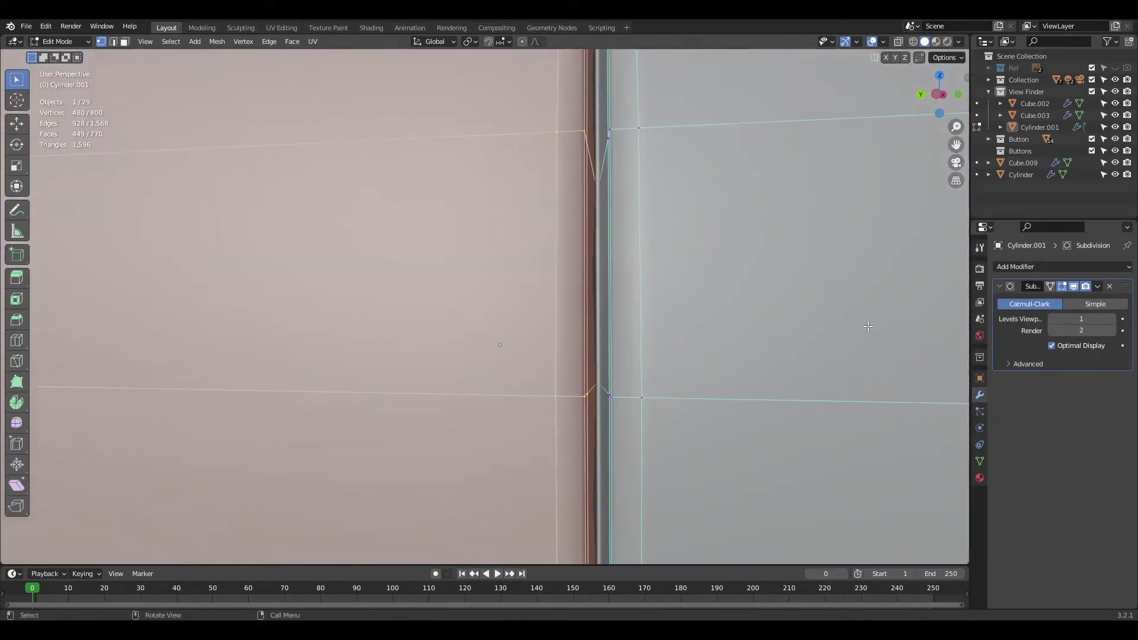
scroll(822, 432, down, 3)
scroll(593, 326, up, 4)
key(g)
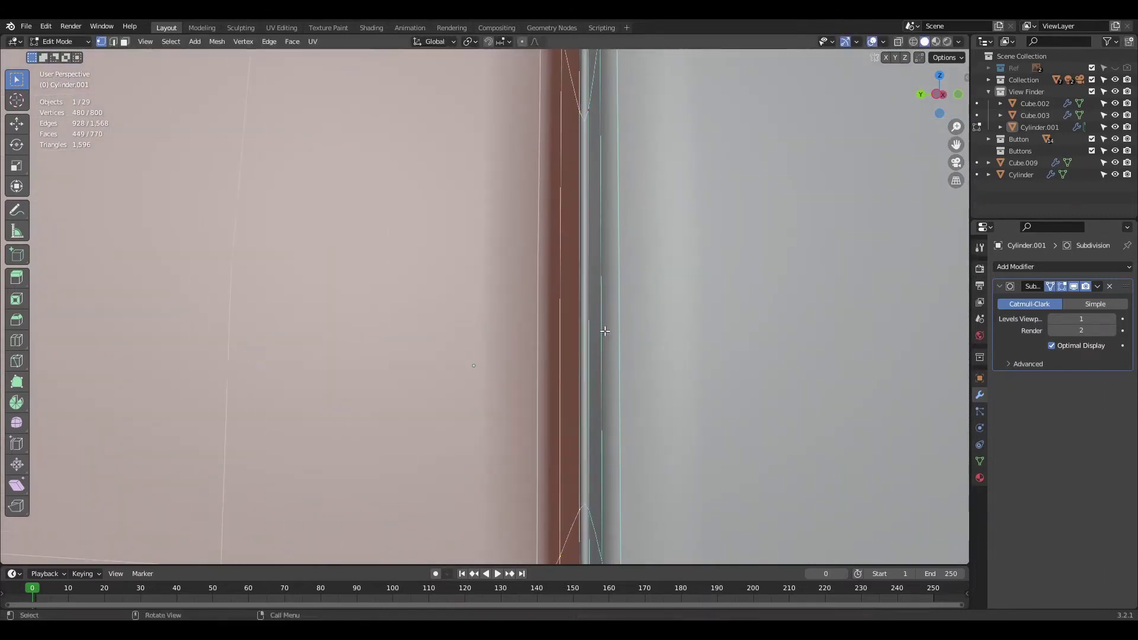
key(y)
click(592, 325)
scroll(592, 325, down, 10)
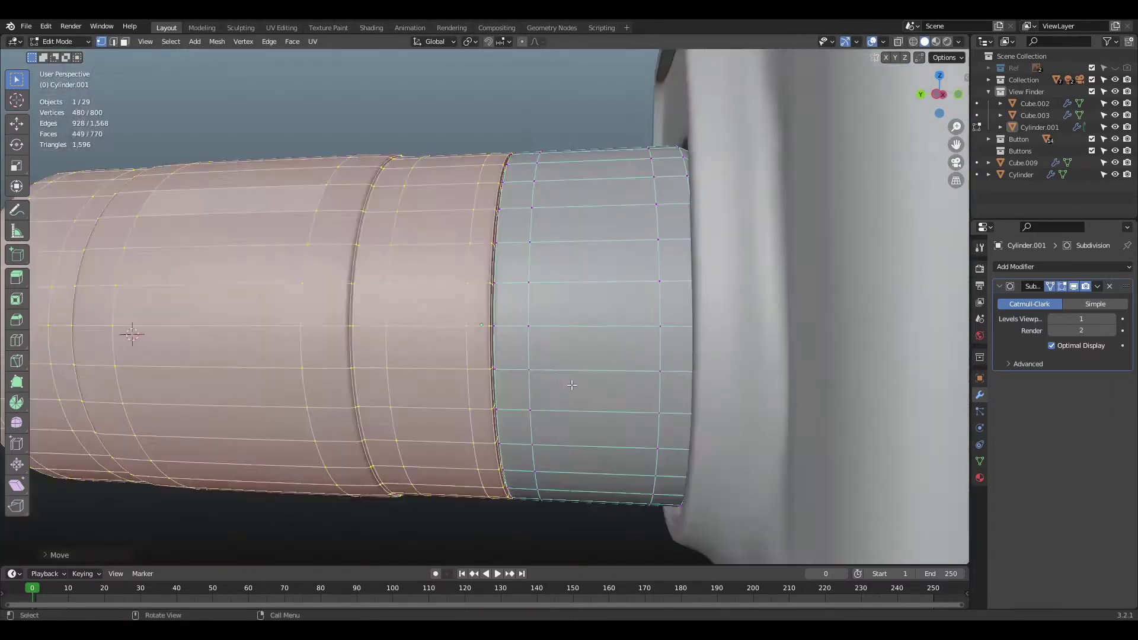
- Select the face loop on the front side of the rear groove, adjust its position and return to Object Mode
scroll(752, 361, up, 10)
scroll(431, 300, up, 5)
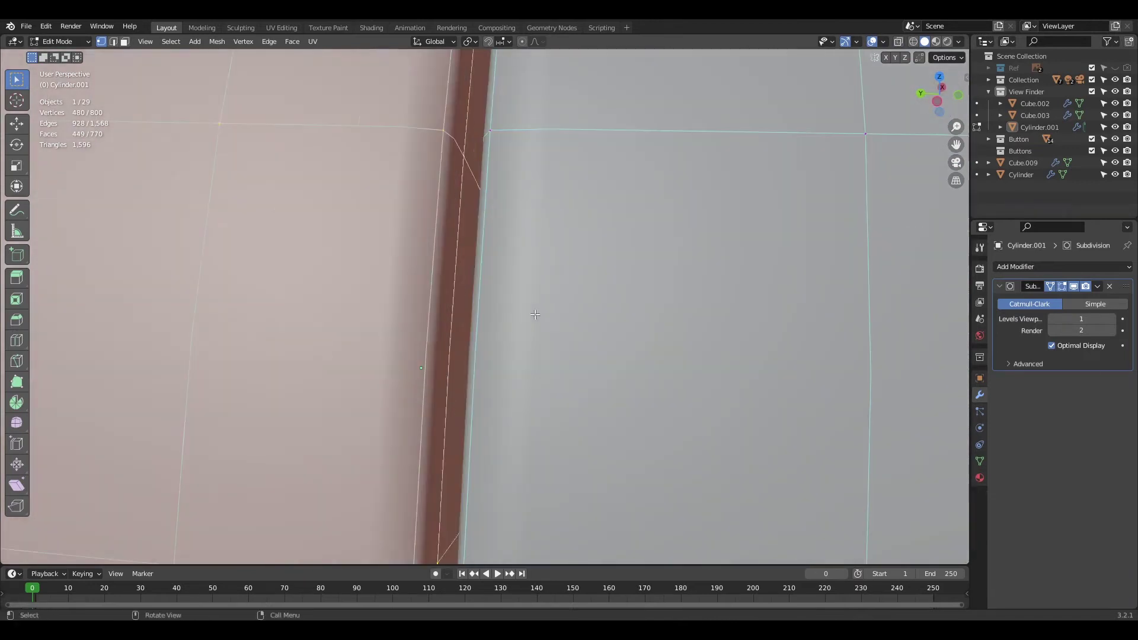
alt+click(430, 300)
key(Tab)
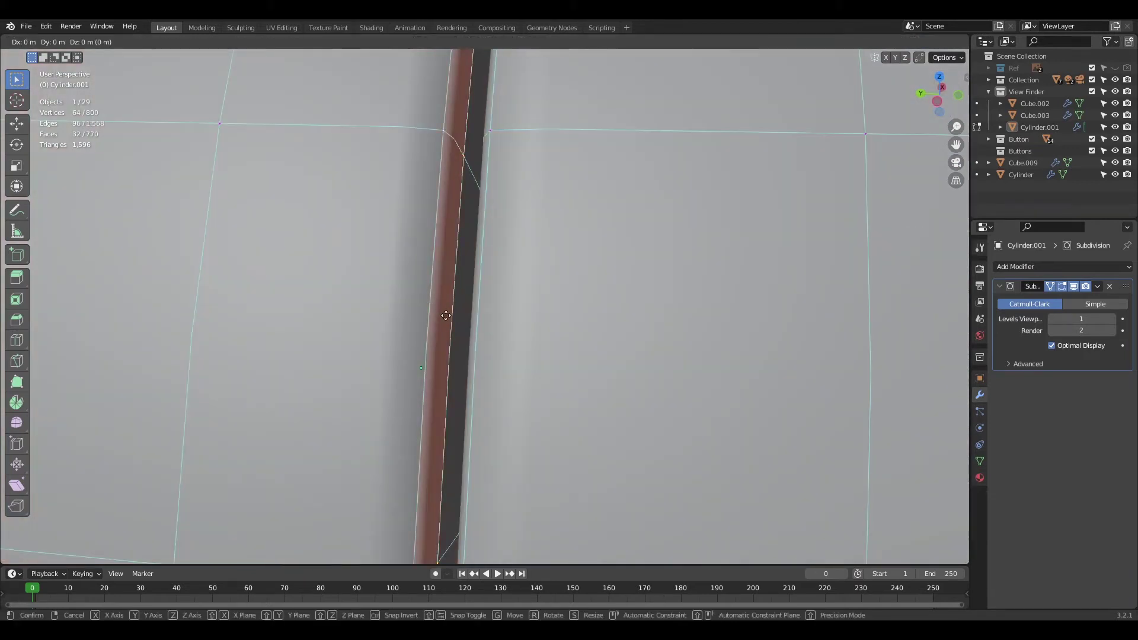
scroll(454, 319, down, 8)
click(516, 153)
scroll(635, 275, down, 8)
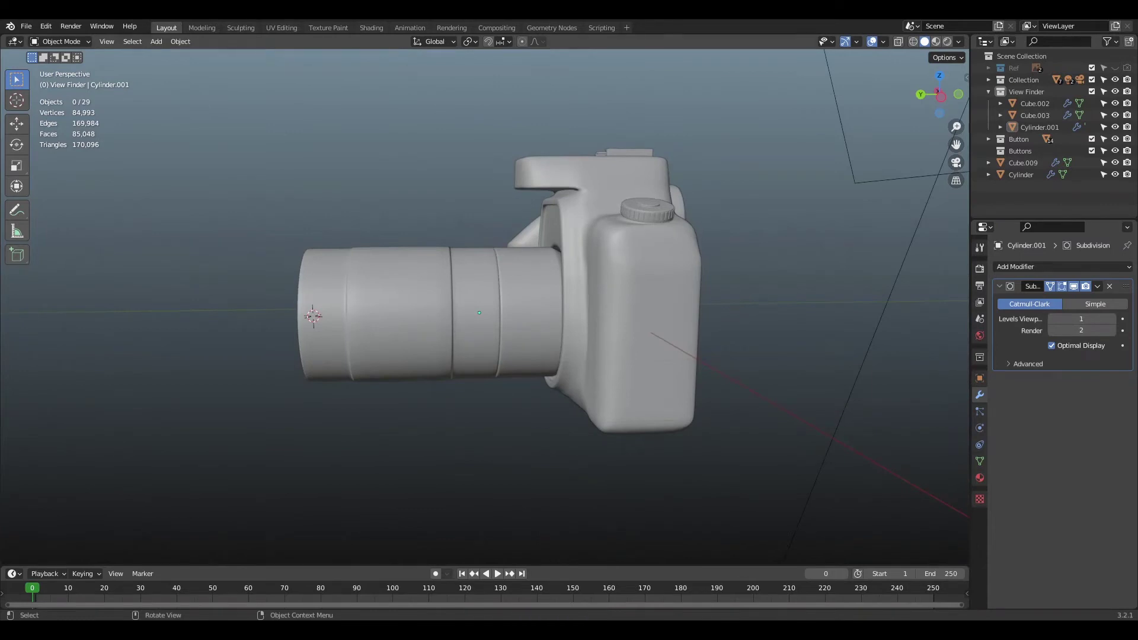
- Select the centre face loop of the barrel's wide grip section and show it in the right view with X-ray on
click(380, 313)
key(Tab)
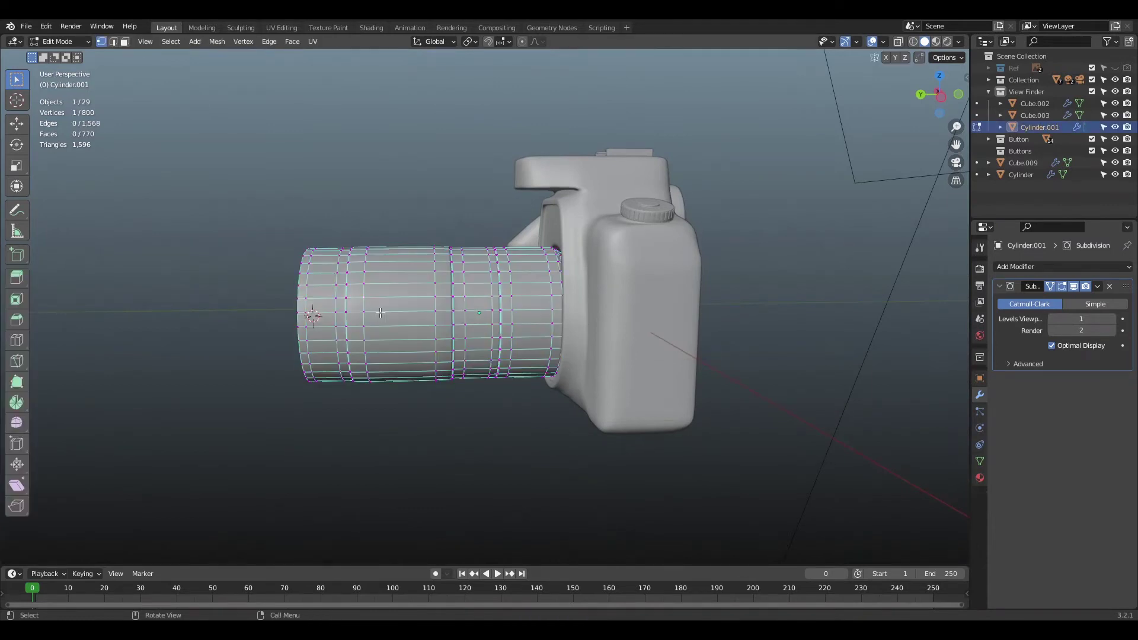
alt+click(421, 293)
scroll(370, 317, up, 6)
middle_drag(241, 314, 445, 279)
alt+click(485, 269)
alt+shift+click(593, 264)
alt+click(701, 266)
alt+shift+click(669, 243)
alt+shift+click(700, 253)
alt+click(700, 253)
key(KP_3)
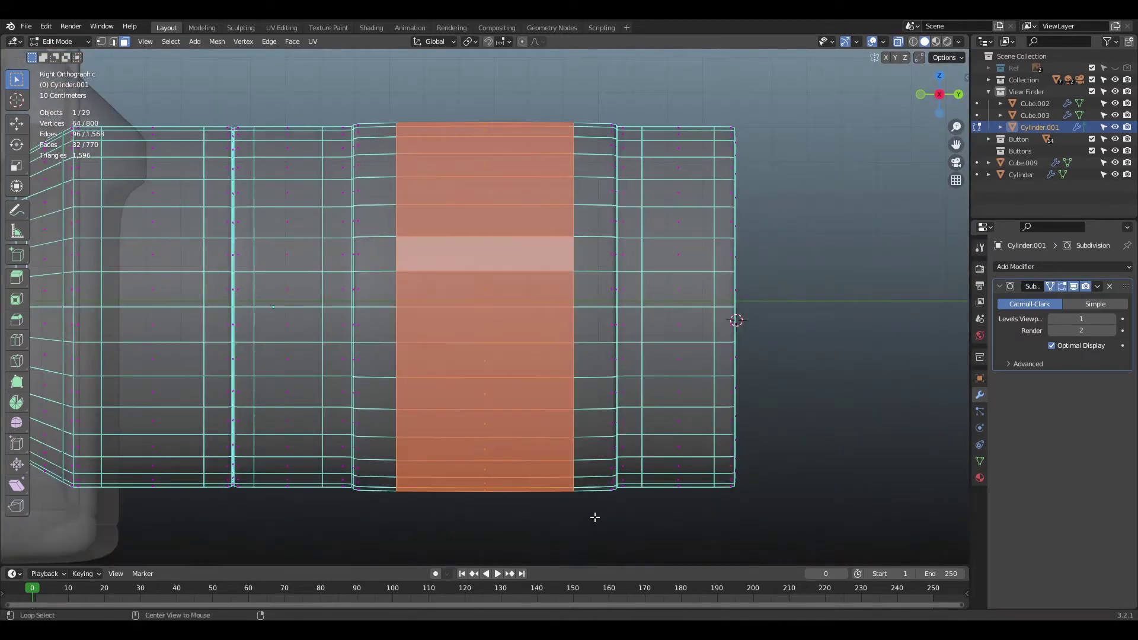
- Extend the selection to the adjacent face loops on both sides so the whole grip section is selected
drag(627, 504, 627, 504)
alt+click(595, 447)
alt+shift+click(374, 393)
drag(372, 112, 584, 517)
key(ctrl+z)
alt+click(536, 199)
key(ctrl+z)
alt+shift+click(535, 196)
- Scale the selected grip section down slightly in solid display and return to Object Mode
middle_drag(535, 197, 332, 219)
key(alt+z)
scroll(587, 297, up, 5)
key(s)
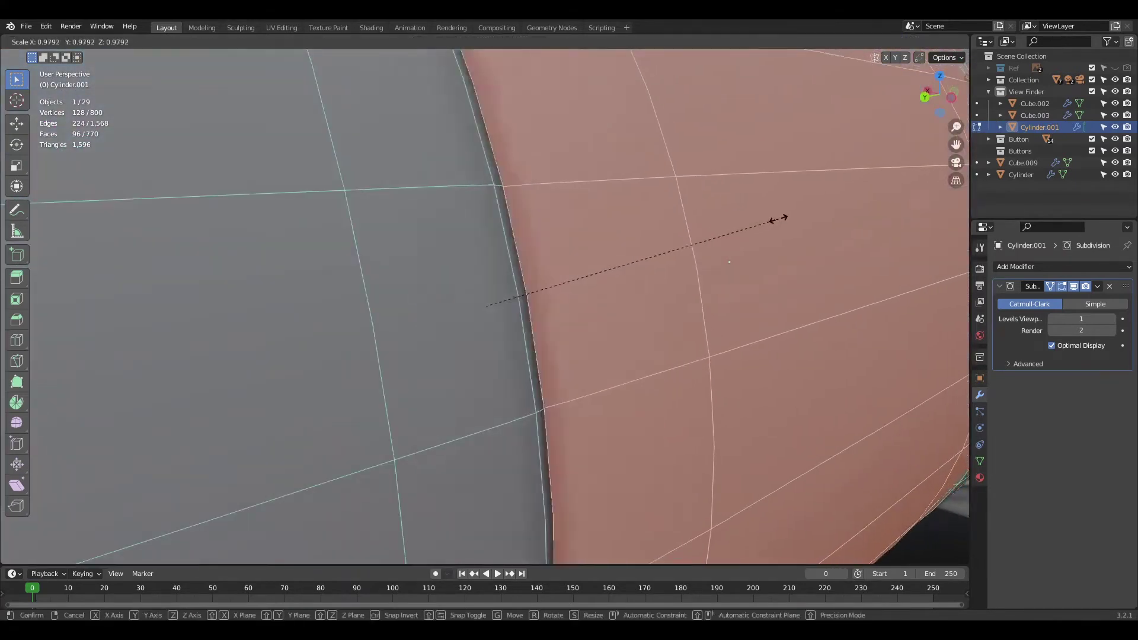
click(782, 218)
scroll(649, 298, down, 6)
key(Tab)
middle_drag(506, 110, 450, 89)
scroll(408, 285, up, 3)
key(Tab)
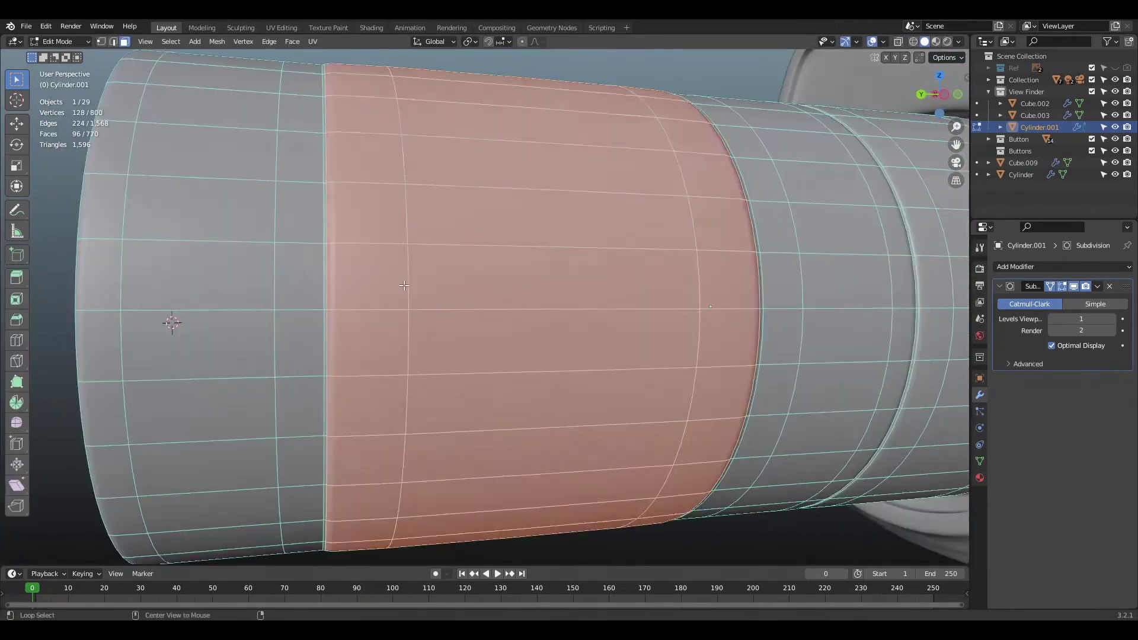
key(ctrl+r)
click(560, 272)
click(403, 269)
key(g)
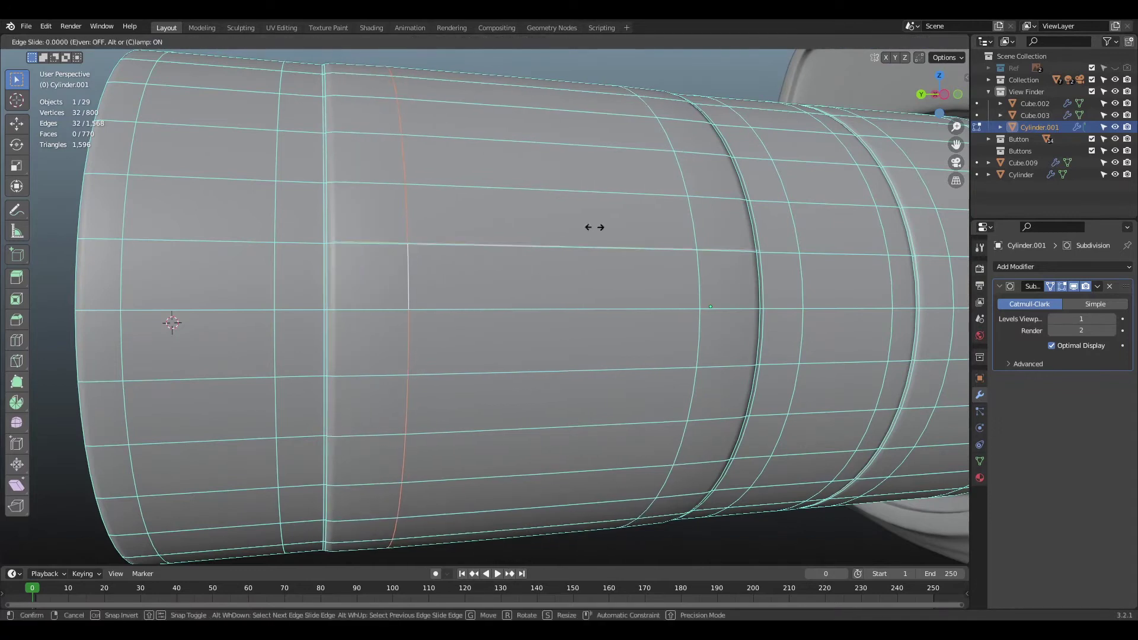
key(g)
key(g)
key(y)
right_click(485, 279)
middle_drag(520, 273, 442, 236)
key(h)
key(alt+z)
key(alt+z)
key(alt+h)
key(Tab)
- Examine the barrel's grip section and grooves in Edit Mode and Object Mode with nothing selected
scroll(502, 236, down, 5)
key(alt+a)
middle_drag(557, 403, 521, 408)
scroll(521, 408, up, 4)
click(521, 408)
key(Tab)
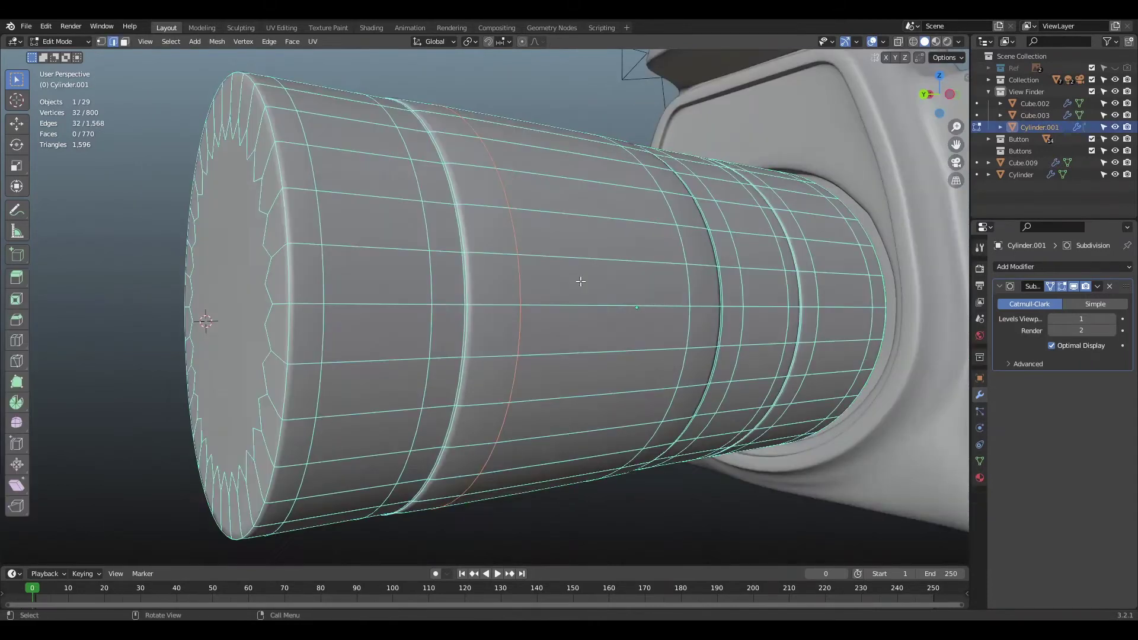
scroll(580, 281, up, 2)
click(124, 42)
scroll(461, 134, down, 7)
key(Tab)
key(alt+a)
middle_drag(461, 134, 432, 156)
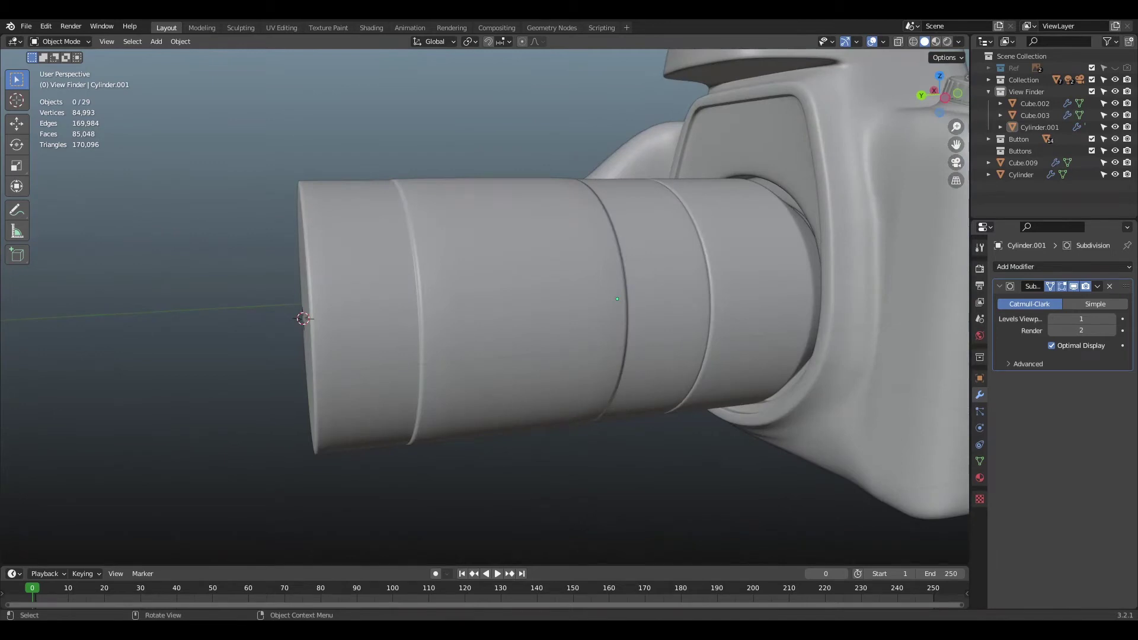
- Turn off the Subdivision modifier's on-cage display and scale the front cap's inner face to leave a narrow rim
drag(947, 97, 1017, 90)
key(Tab)
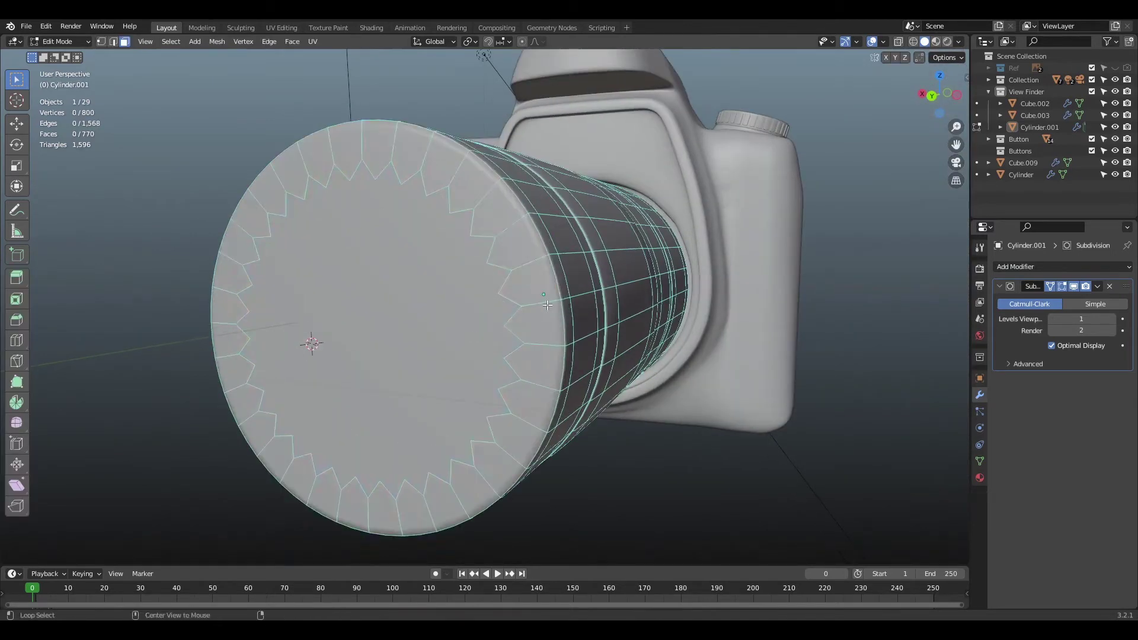
key(s)
right_click(640, 236)
key(ctrl+z)
click(1049, 286)
click(443, 143)
key(s)
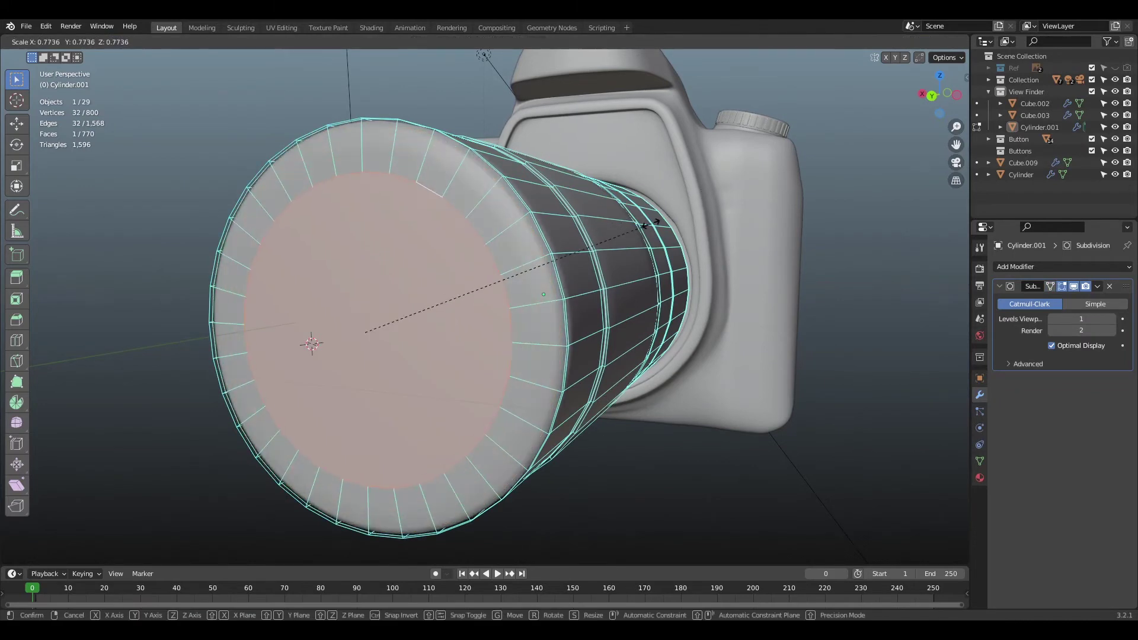
key(s)
middle_drag(534, 237, 451, 255)
- Extrude the front cap's inner face into the barrel to form a recess and return to Object Mode
key(e)
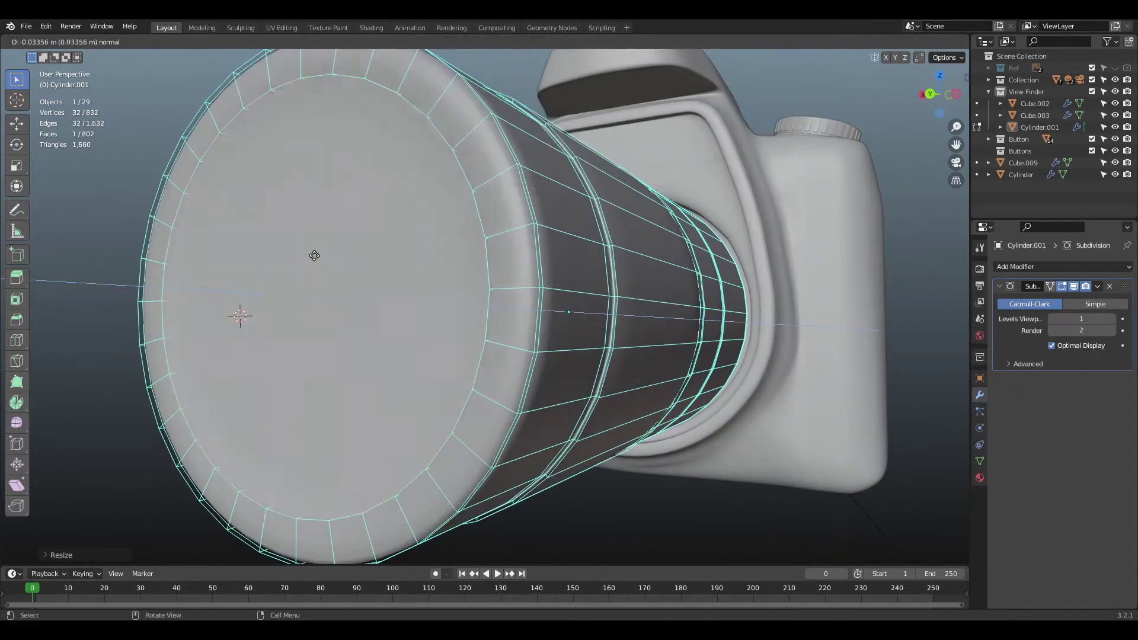
click(445, 272)
scroll(445, 272, down, 8)
key(Tab)
key(alt+a)
middle_drag(445, 272, 403, 279)
scroll(403, 279, up, 4)
middle_drag(530, 258, 595, 257)
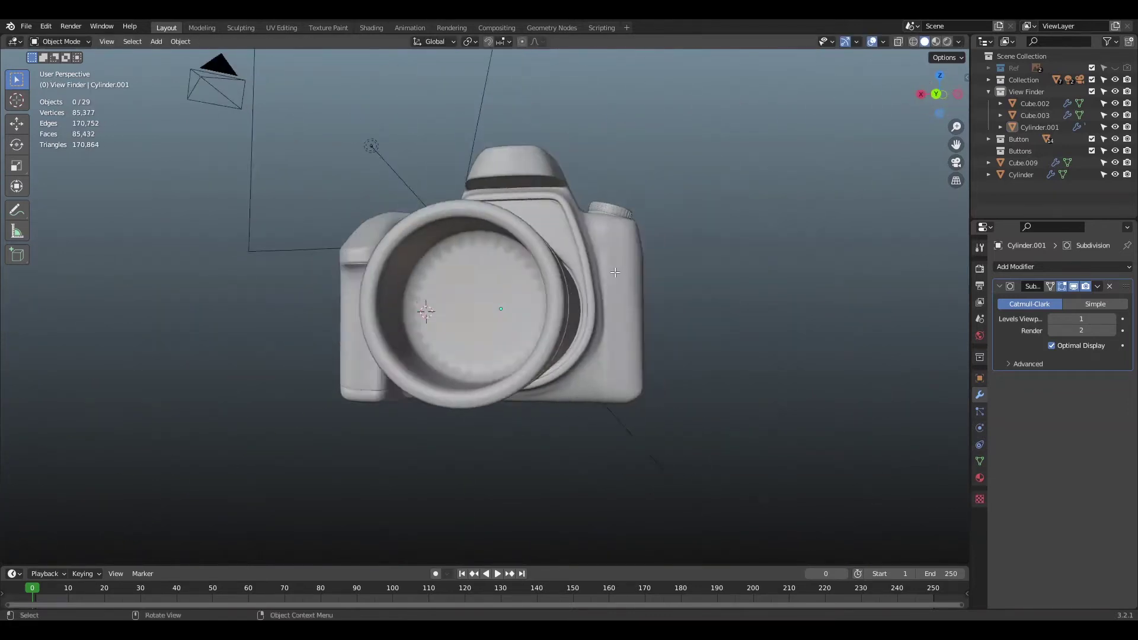
- Inset the recess's floor face in Edit Mode
key(Tab)
key(KP_Decimal)
key(i)
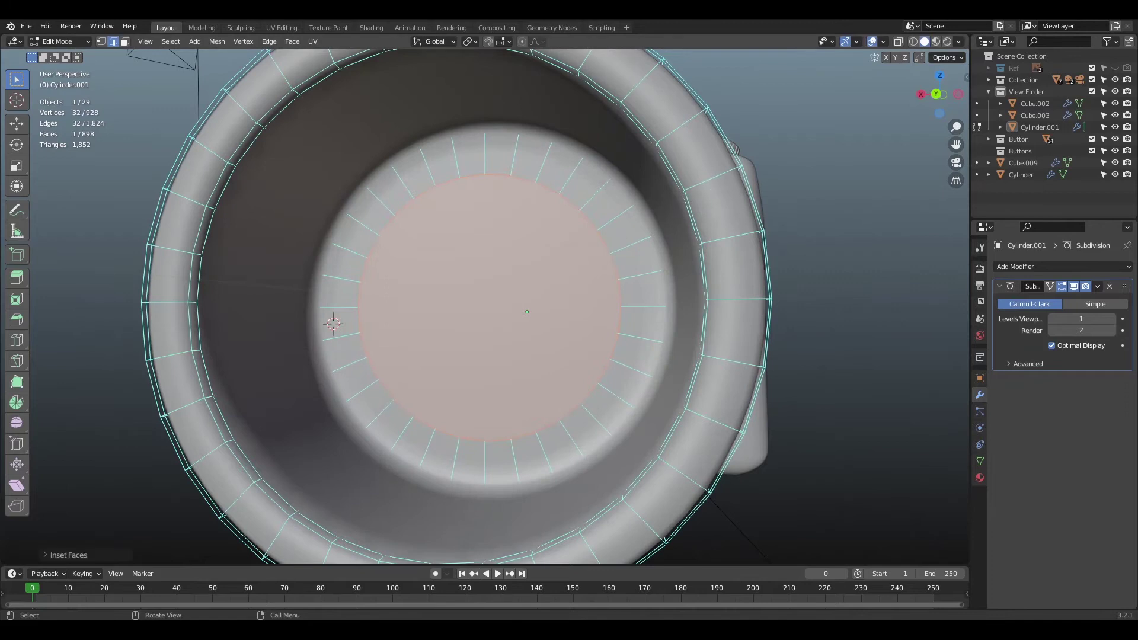
- Select the recess floor with its surrounding face loops and move them along Y toward the front opening
click(1051, 287)
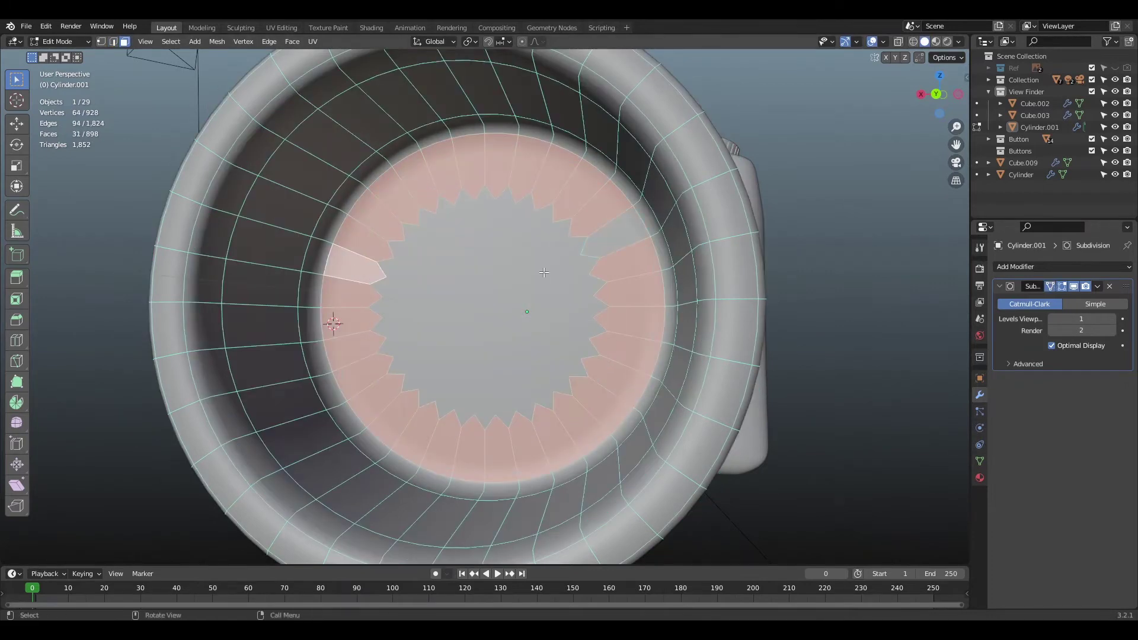
shift+click(501, 304)
middle_drag(501, 304, 476, 303)
right_click(475, 302)
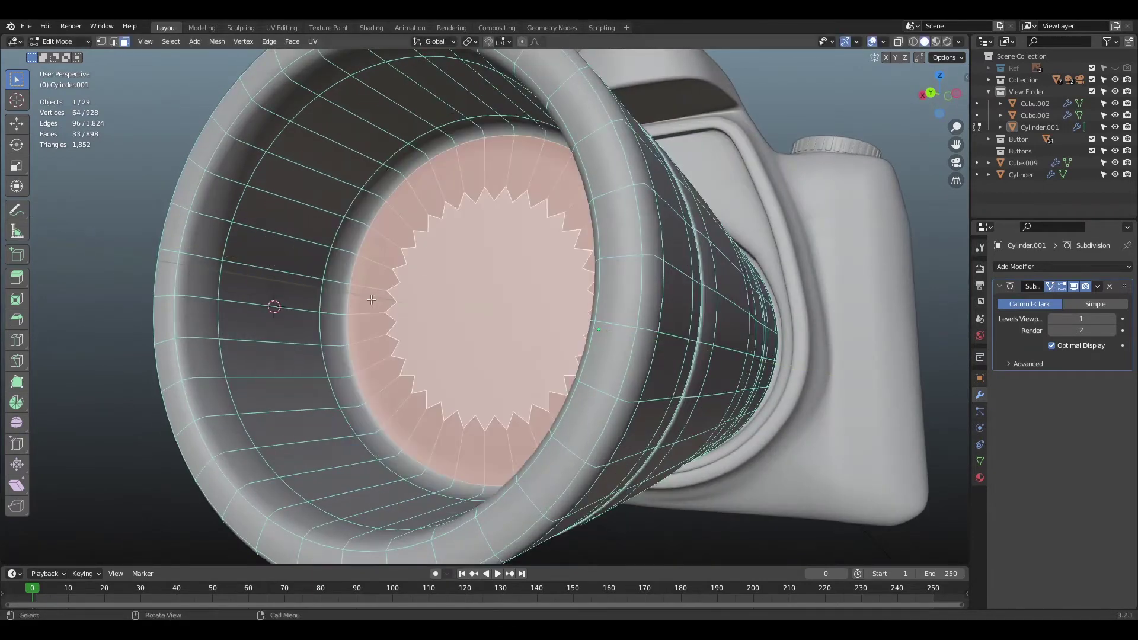
alt+shift+click(326, 326)
alt+click(338, 268)
alt+shift+click(371, 272)
shift+click(492, 295)
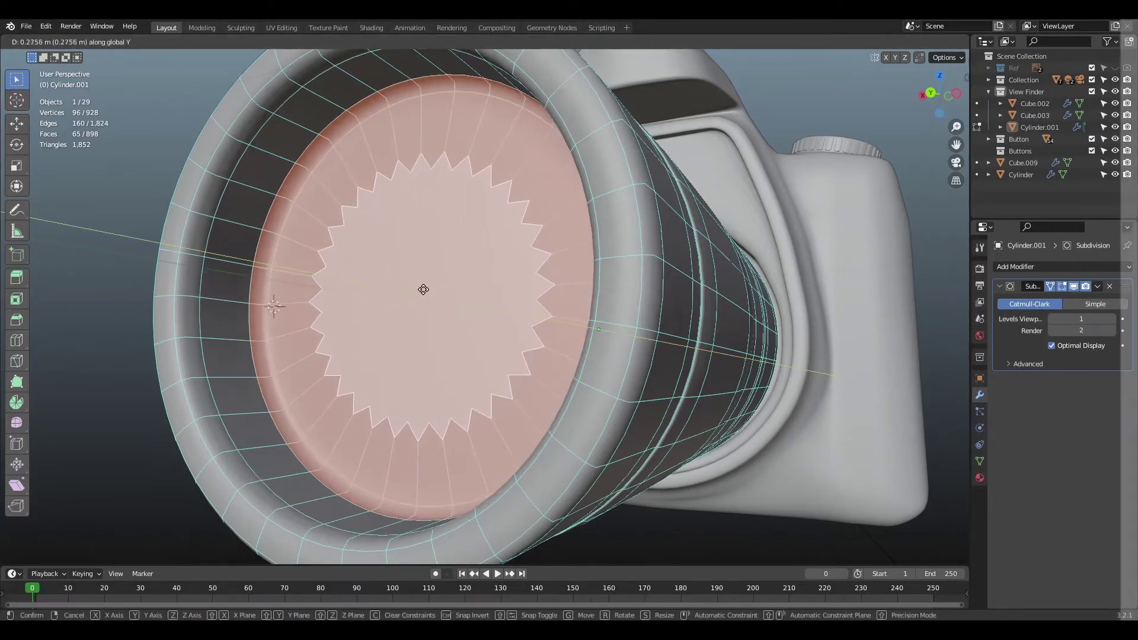
click(450, 303)
- Extrude the recess's inner face deeper into the barrel and inset the face at its end
key(e)
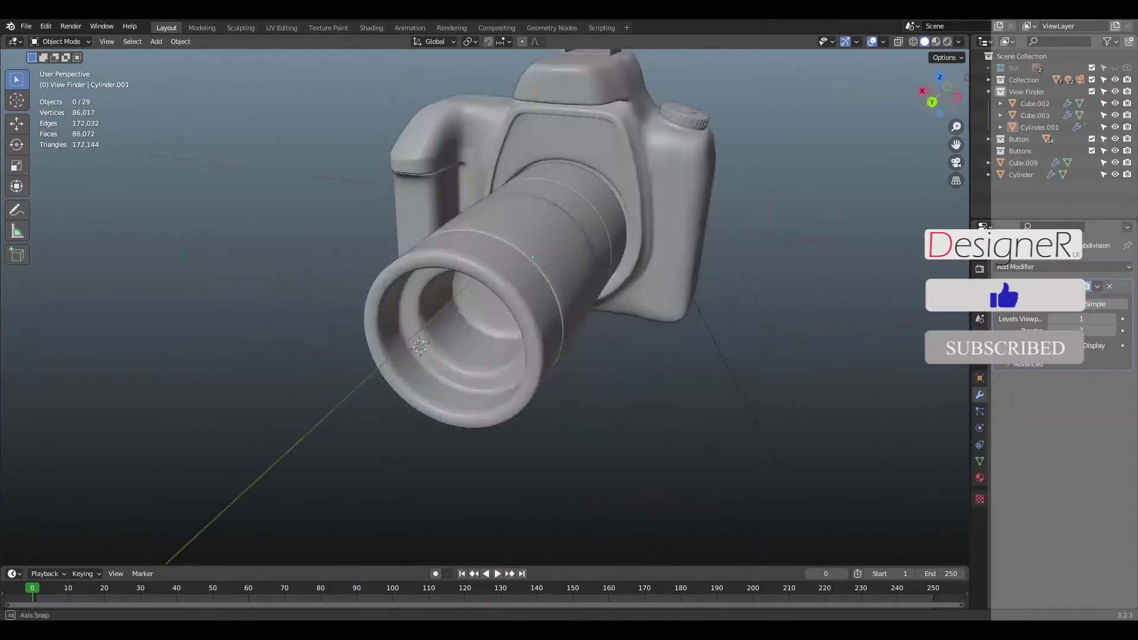
middle_drag(415, 325, 496, 324)
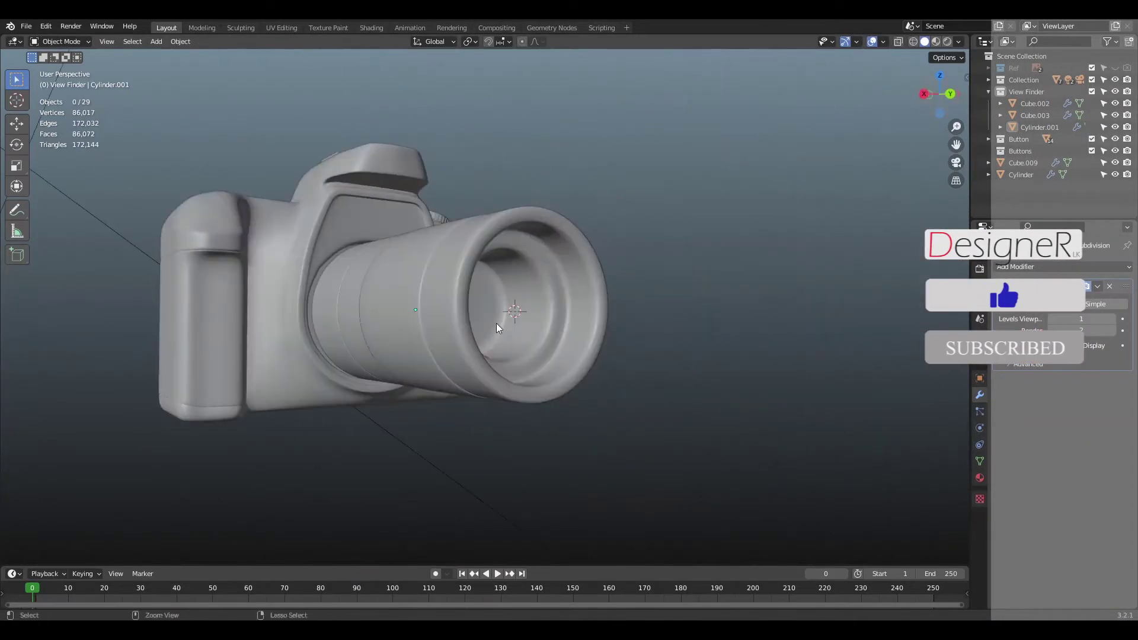
key(Tab)
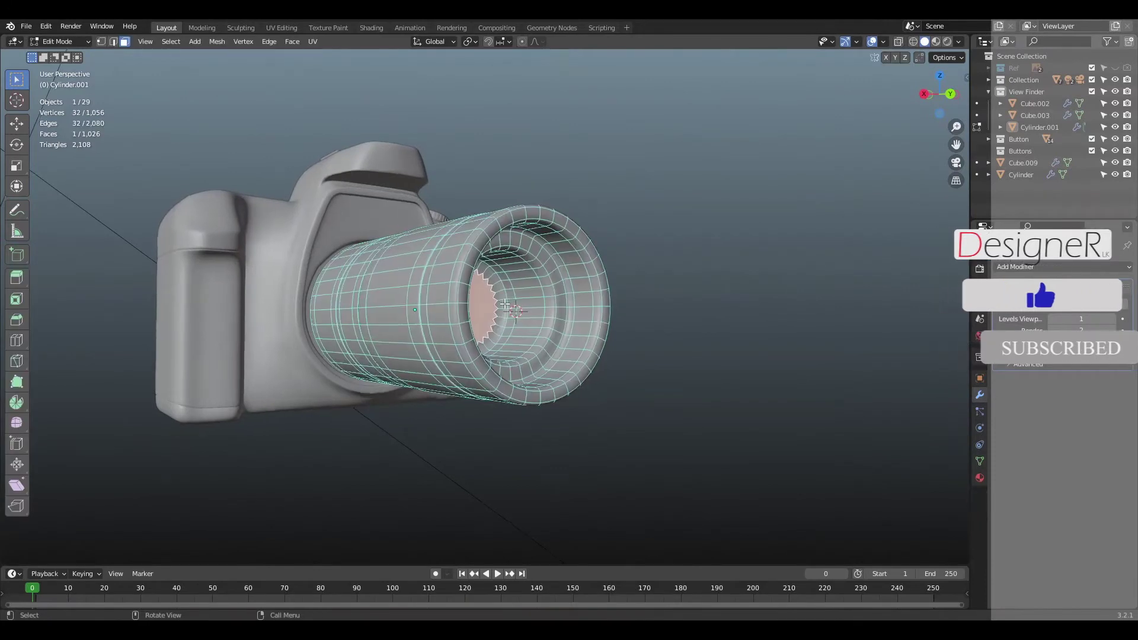
key(KP_Decimal)
middle_drag(496, 323, 422, 323)
key(i)
click(560, 172)
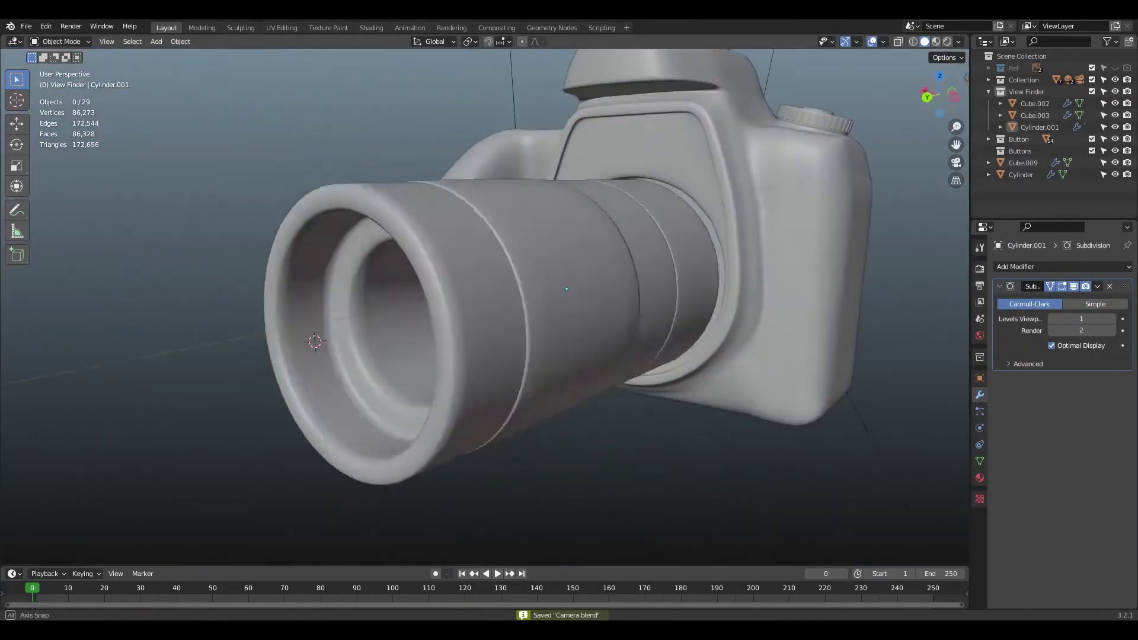
- Return to Object Mode and save the Camera.blend file
key(Tab)
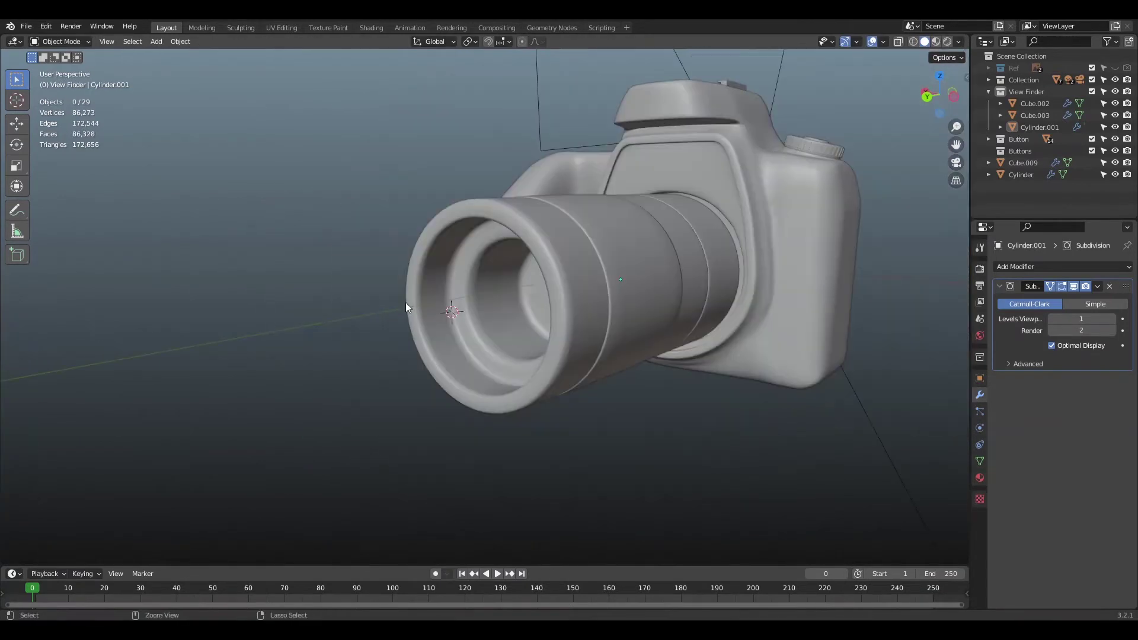
scroll(405, 302, down, 4)
key(ctrl+s)
middle_drag(593, 381, 599, 362)
scroll(599, 363, up, 3)
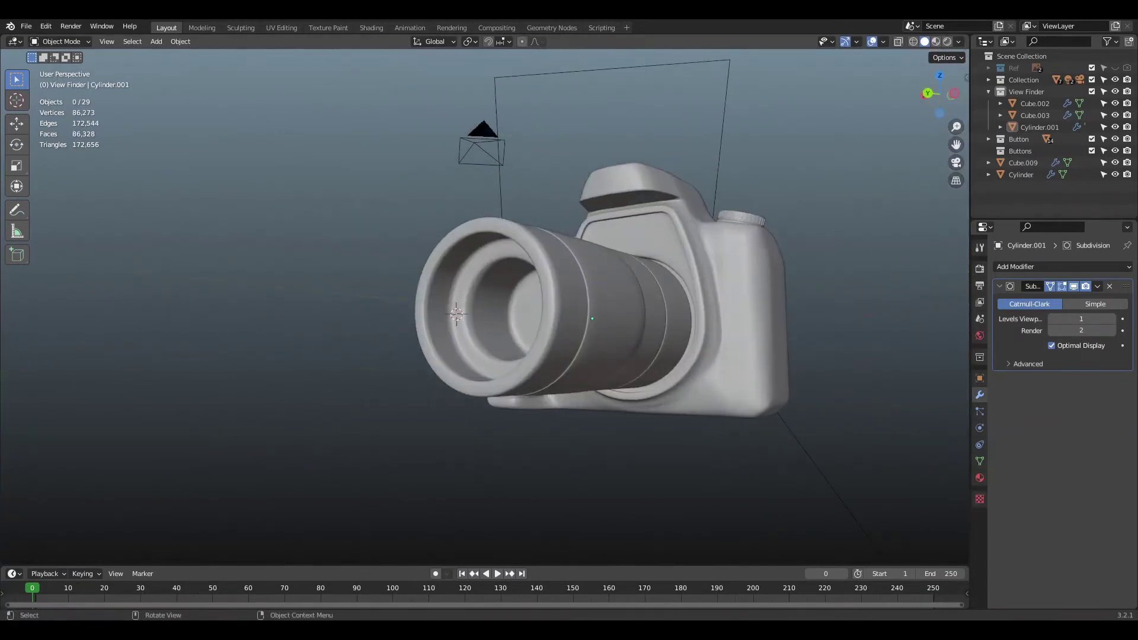
- Try to add an edge loop around the barrel's front section behind the rim
key(Tab)
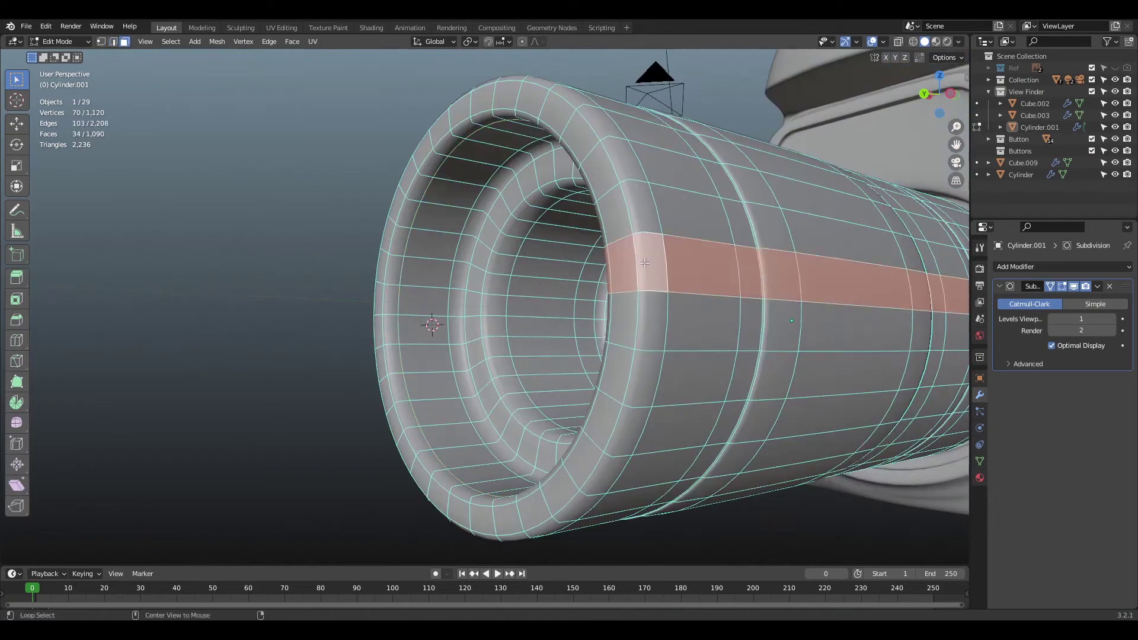
click(591, 110)
drag(938, 96, 942, 94)
key(ctrl+r)
click(679, 274)
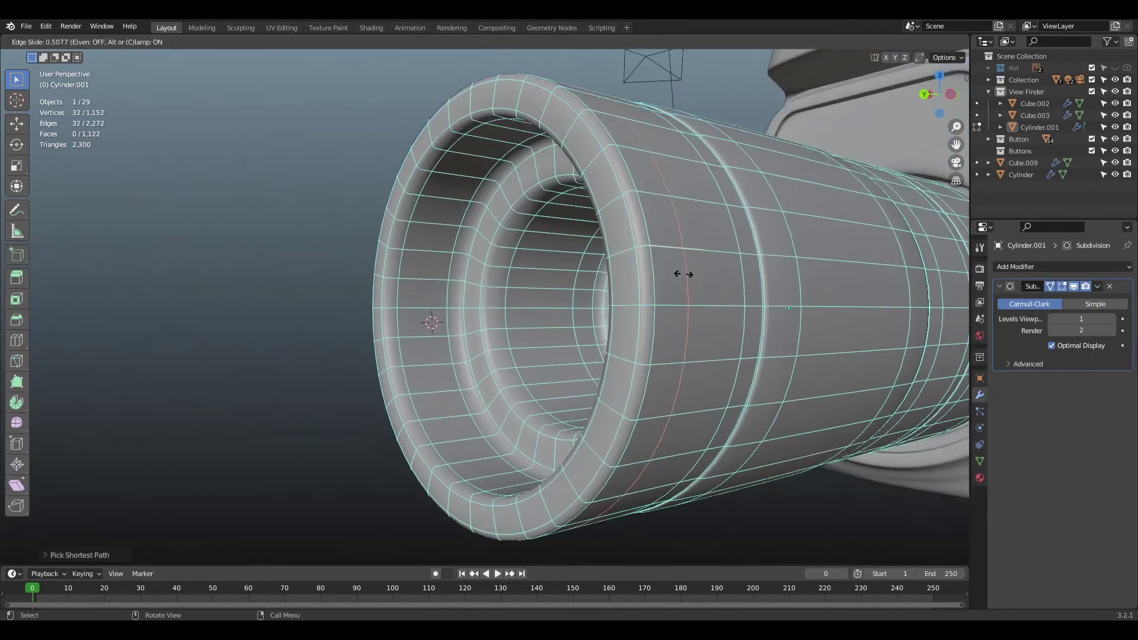
click(711, 261)
right_click(711, 261)
scroll(770, 225, down, 3)
drag(931, 105, 885, 103)
key(ctrl+z)
key(ctrl+z)
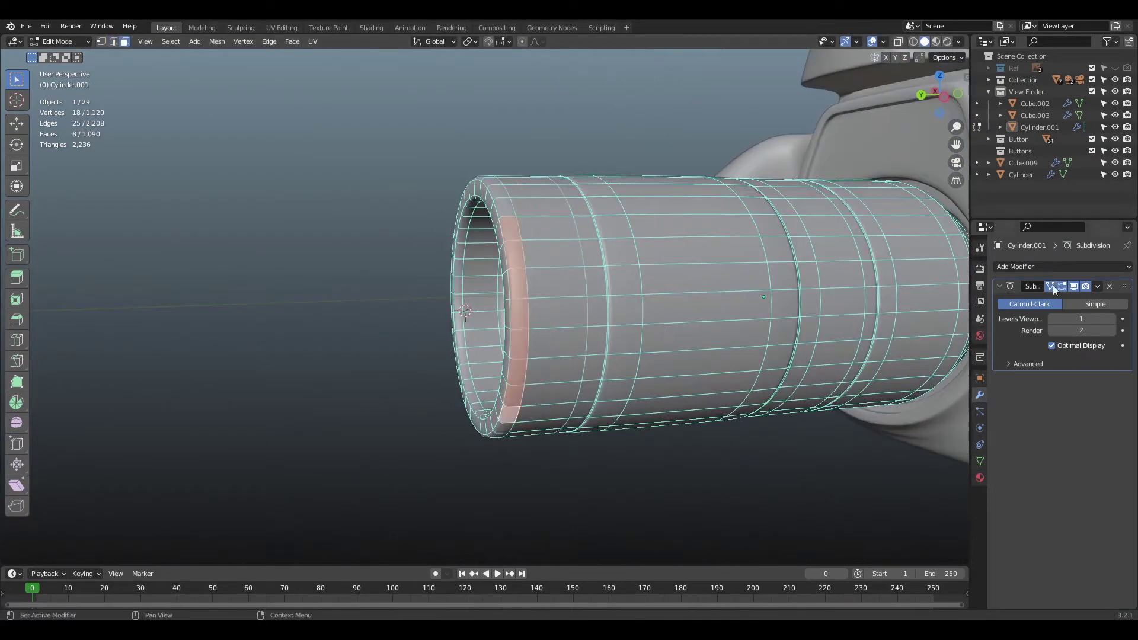
- With on-cage display off, add two closely spaced edge loops behind the front rim and shift them along local Y
click(1050, 286)
scroll(924, 178, up, 2)
key(alt+a)
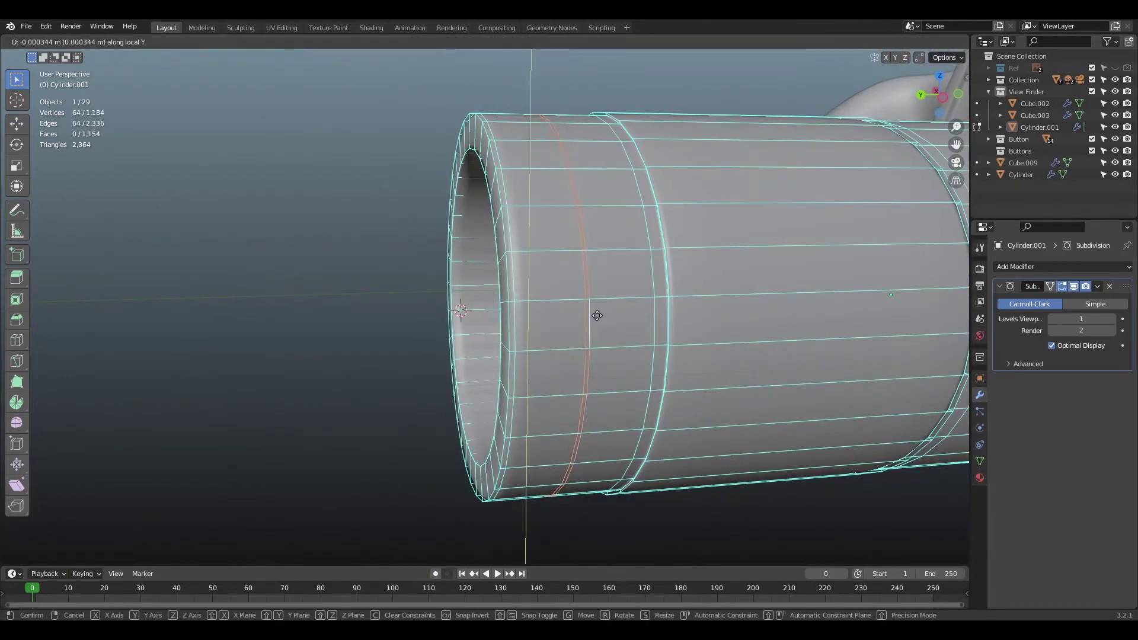
click(579, 315)
- Select the face loops of the front band between the new edge loops and the rim in face select mode
key(3)
alt+click(537, 249)
alt+shift+click(509, 231)
alt+click(528, 205)
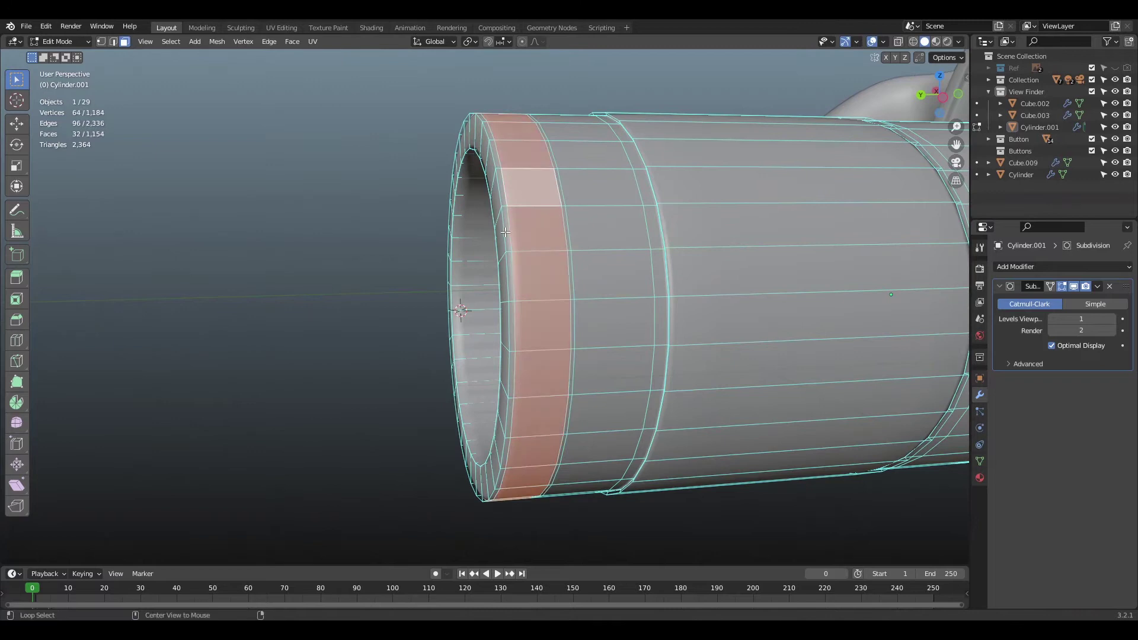
ctrl+click(527, 299)
drag(927, 83, 1126, 101)
ctrl+click(396, 359)
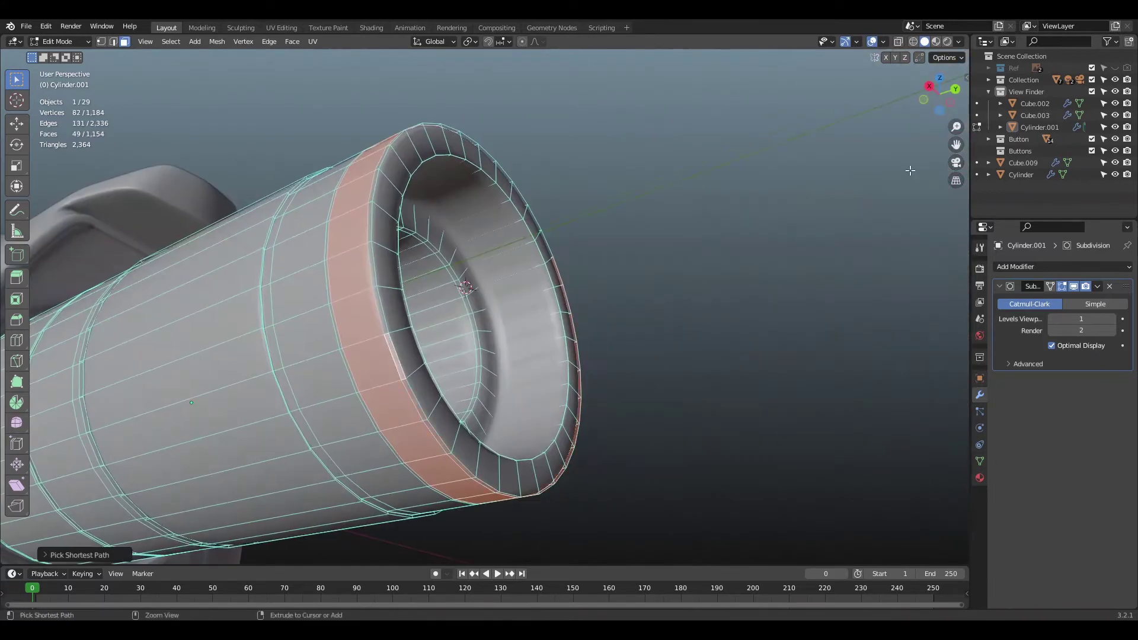
drag(931, 95, 854, 207)
drag(954, 101, 1007, 148)
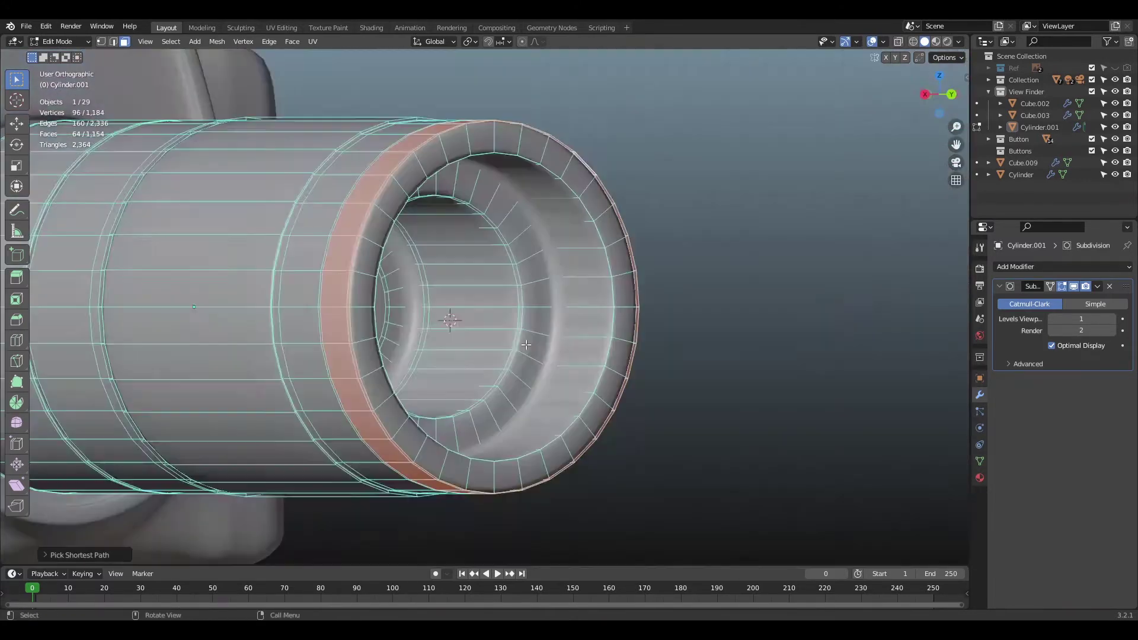
click(946, 95)
- Scale the selected front band down to form a step, re-enable on-cage display and return to Object Mode
key(s)
click(729, 234)
scroll(729, 234, down, 3)
middle_drag(729, 234, 664, 243)
scroll(664, 243, up, 3)
click(1050, 286)
middle_drag(889, 255, 800, 307)
scroll(800, 306, up, 1)
click(774, 179)
scroll(711, 172, down, 8)
key(Tab)
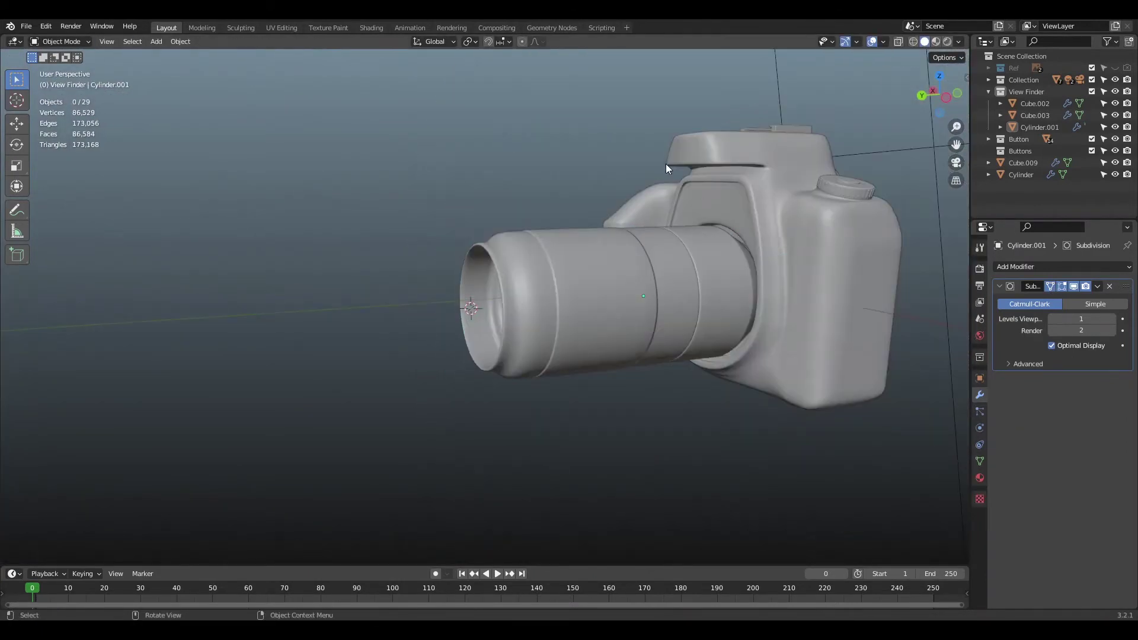
- Add supporting edge loops on both sides of the front band's step and return to Object Mode
middle_drag(528, 360, 502, 361)
scroll(503, 361, up, 6)
click(529, 361)
key(Tab)
key(ctrl+r)
click(546, 361)
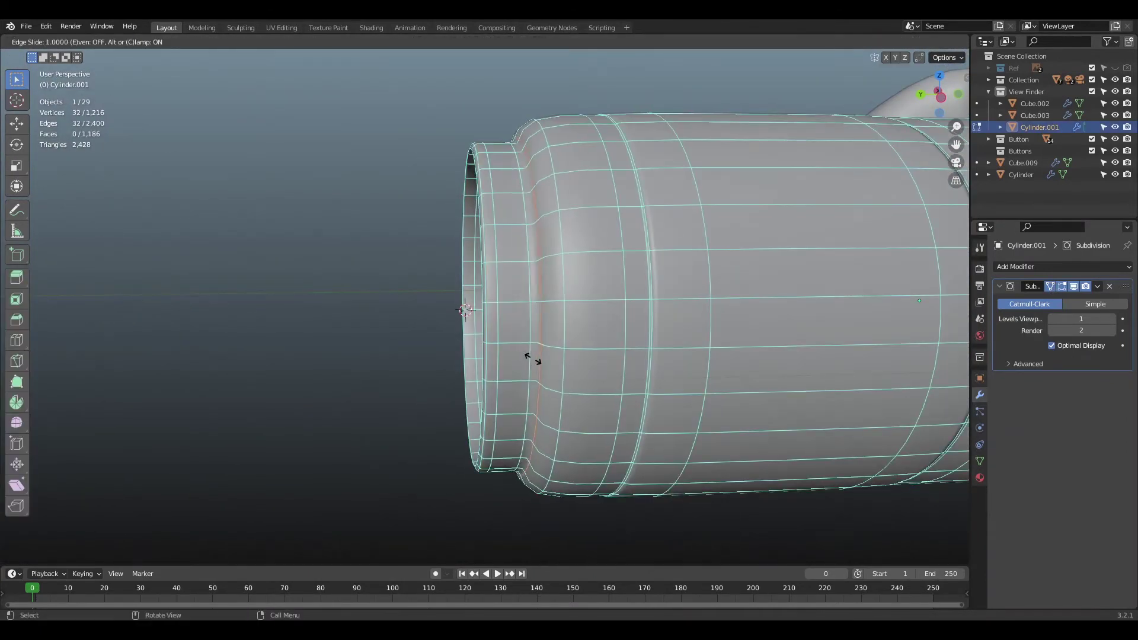
key(ctrl+r)
click(581, 302)
click(565, 291)
key(Tab)
scroll(386, 272, down, 5)
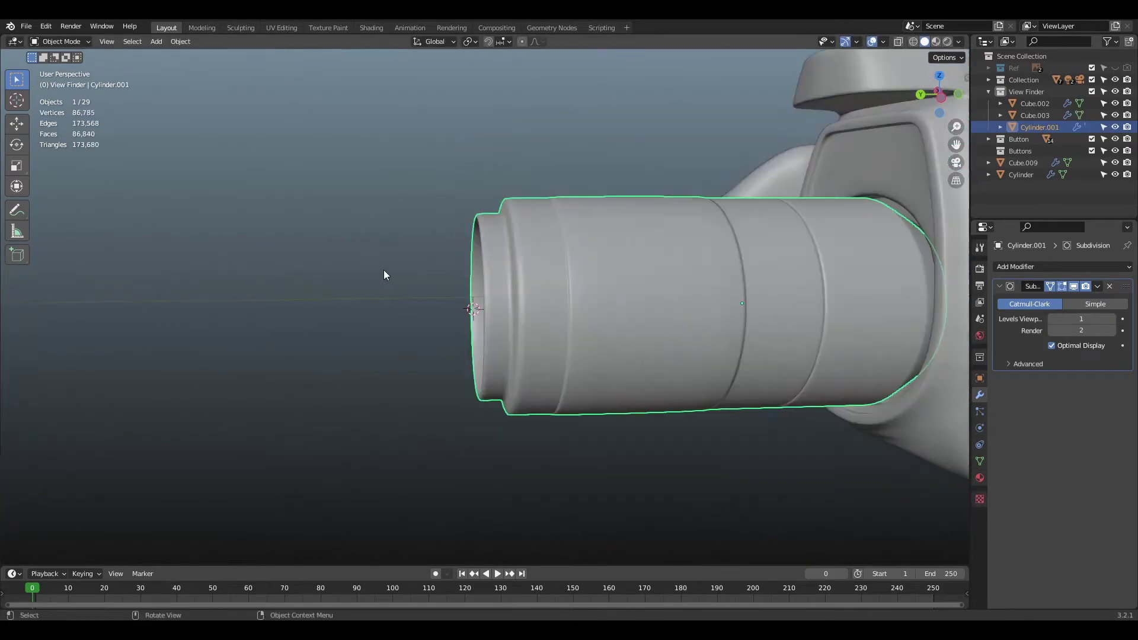
- Save the camera file
scroll(726, 205, up, 5)
key(ctrl+s)
click(704, 295)
key(KP_Decimal)
key(alt+a)
middle_drag(486, 255, 752, 179)
scroll(751, 180, up, 4)
- In Edit Mode with X-ray on, box-select the lens's front-end geometry, move it along Y and return to Object Mode
click(741, 248)
key(Tab)
key(alt+a)
key(alt+z)
drag(724, 183, 809, 445)
key(alt+z)
key(KP_Decimal)
key(g)
key(y)
click(622, 335)
key(Tab)
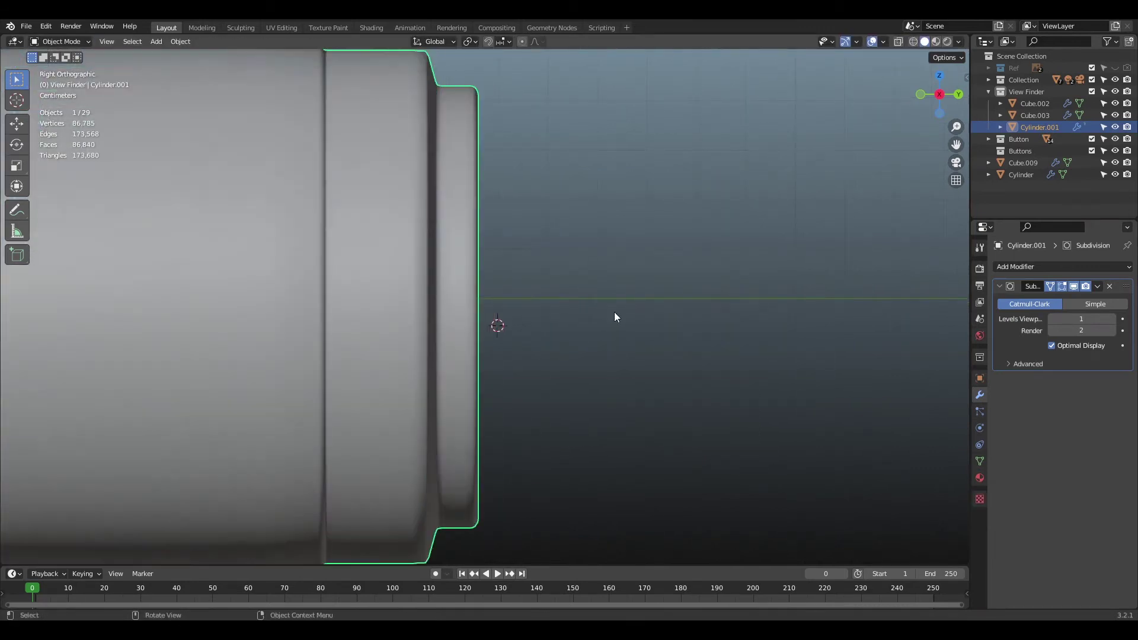
- In Edit Mode, select the three edge loops of the recessed ring inside the lens front and move them along global Y
scroll(614, 312, down, 8)
middle_drag(614, 312, 422, 297)
key(alt+a)
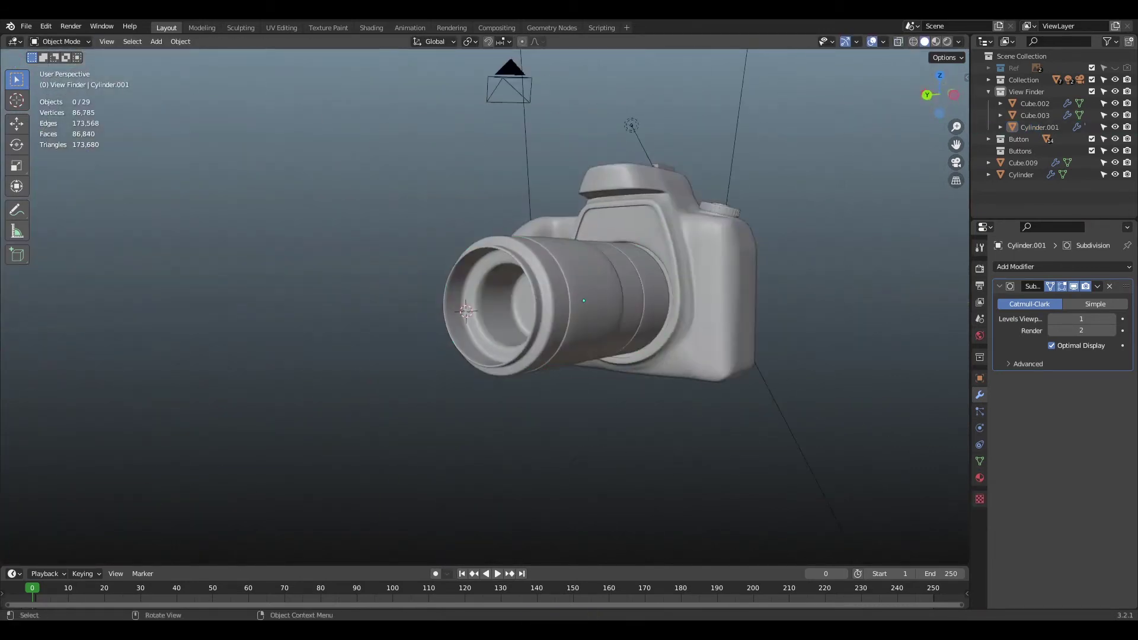
scroll(659, 318, up, 6)
key(Tab)
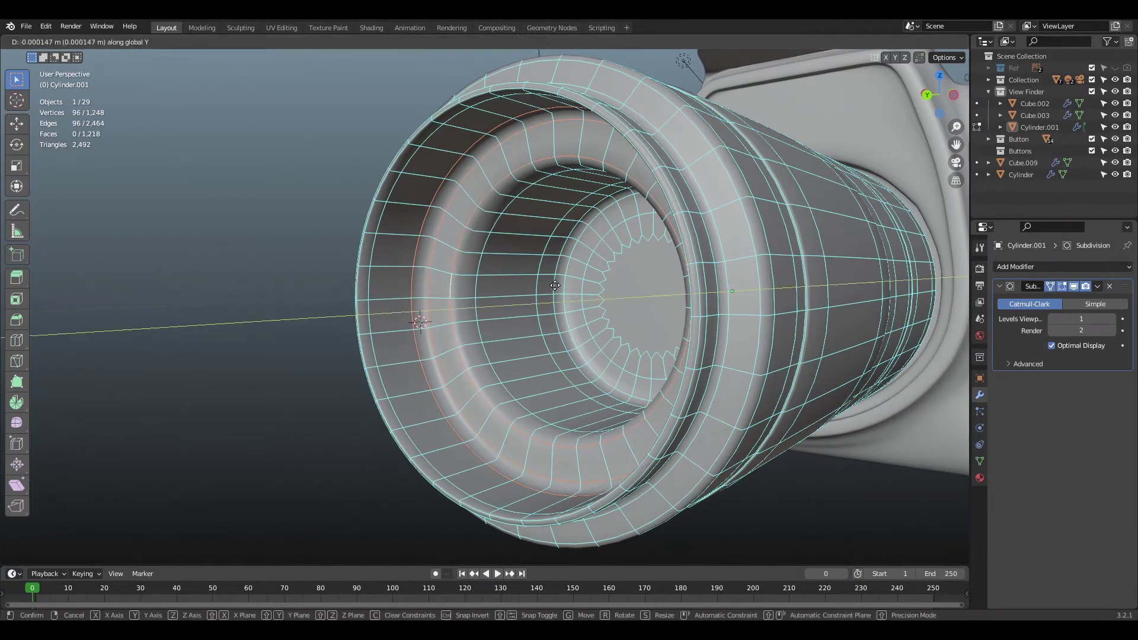
key(y)
click(522, 284)
- Using X-ray, shift the selected recess loops further along global Y and return to Object Mode
middle_drag(295, 283, 255, 284)
scroll(255, 285, down, 2)
key(alt+z)
scroll(397, 349, up, 4)
middle_drag(398, 350, 433, 355)
key(g)
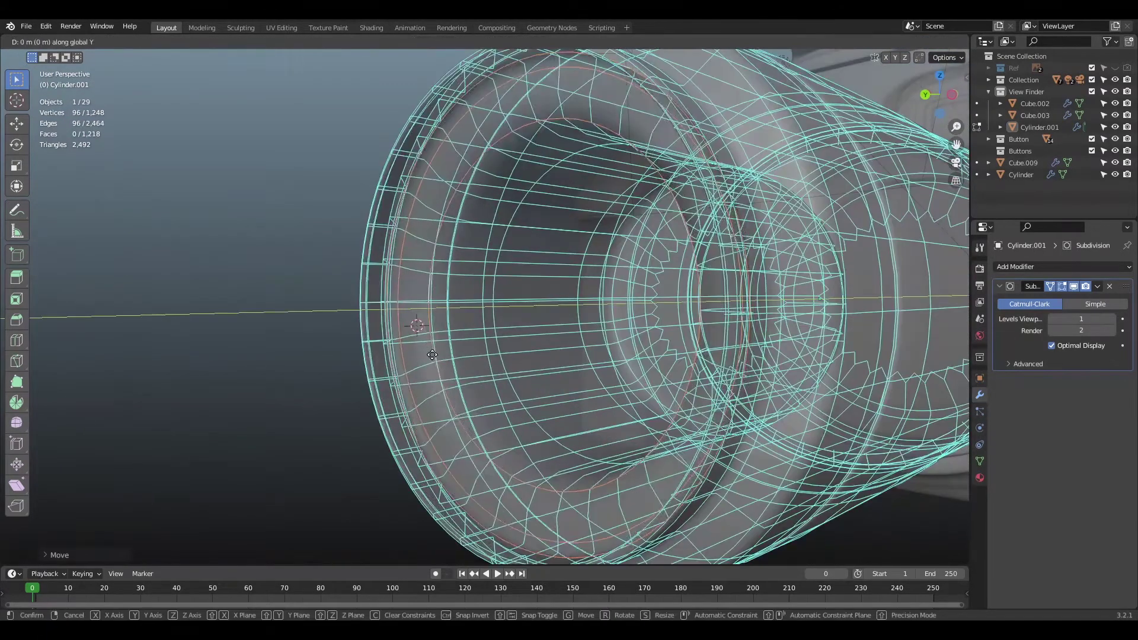
click(379, 361)
key(alt+z)
key(Tab)
- Add two supporting edge loops inside the recessed front opening, one of them close to its inner edge, and return to Object Mode
key(Tab)
scroll(275, 378, up, 2)
key(ctrl+r)
click(487, 397)
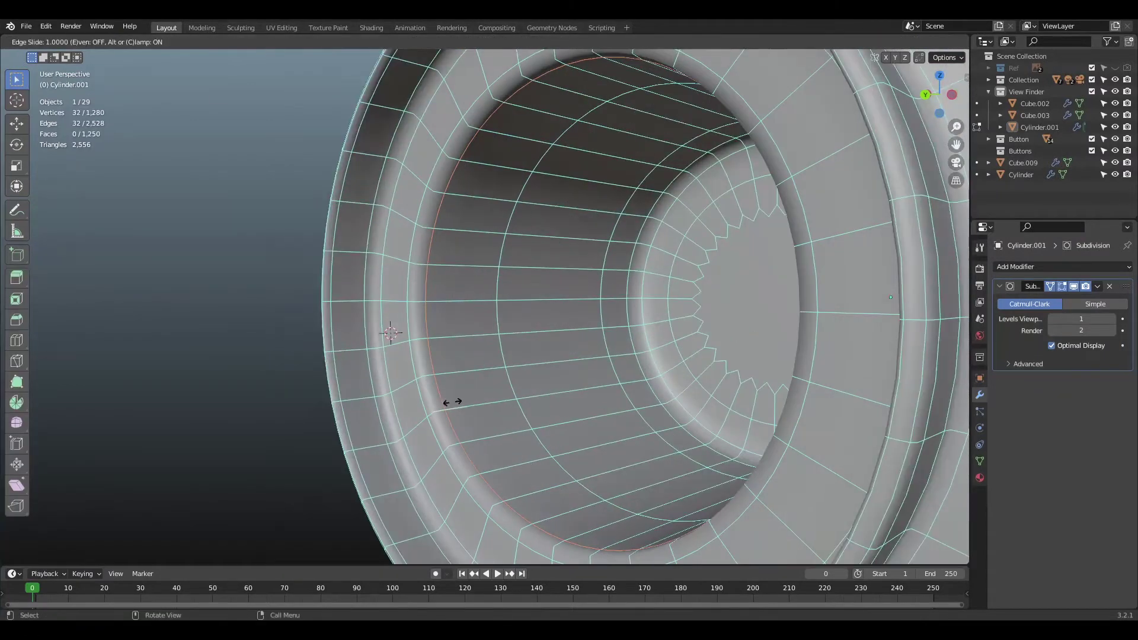
click(462, 404)
scroll(414, 396, down, 9)
key(Tab)
middle_drag(336, 386, 474, 379)
scroll(534, 377, up, 9)
key(Tab)
scroll(592, 372, down, 6)
key(Tab)
- Examine the lens barrel and its recessed front opening from several sides of the camera
middle_drag(691, 350, 0, 252)
scroll(516, 305, down, 4)
click(498, 303)
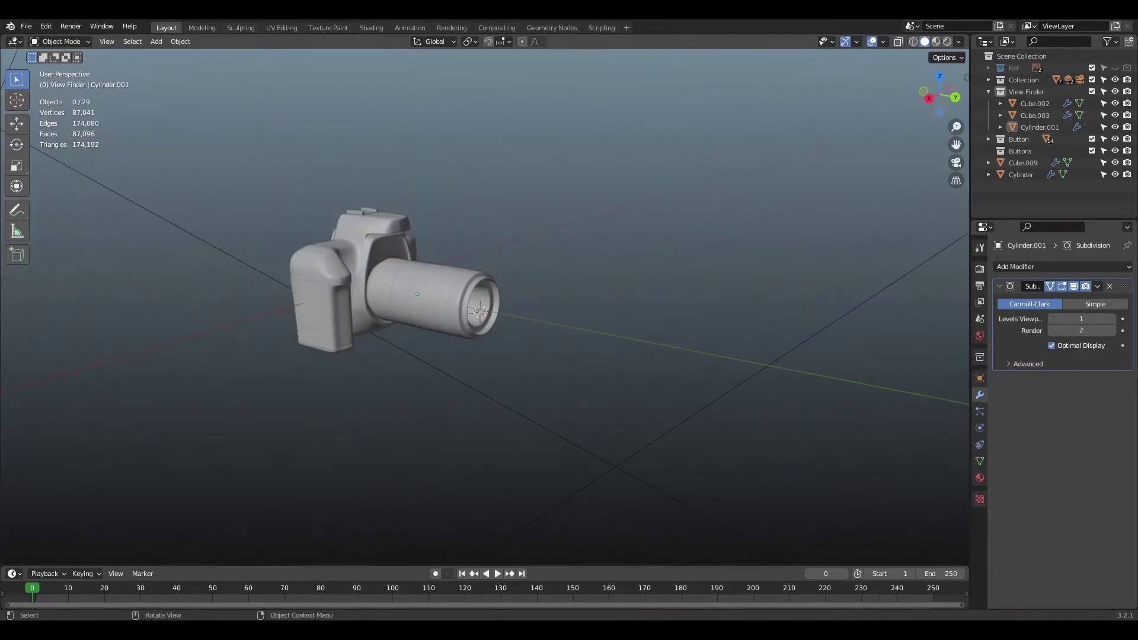
scroll(481, 346, up, 3)
middle_drag(482, 347, 754, 326)
scroll(755, 325, up, 3)
scroll(635, 343, up, 2)
middle_drag(635, 343, 643, 343)
middle_drag(468, 324, 426, 302)
click(544, 321)
key(alt+a)
scroll(544, 321, down, 4)
scroll(544, 379, down, 4)
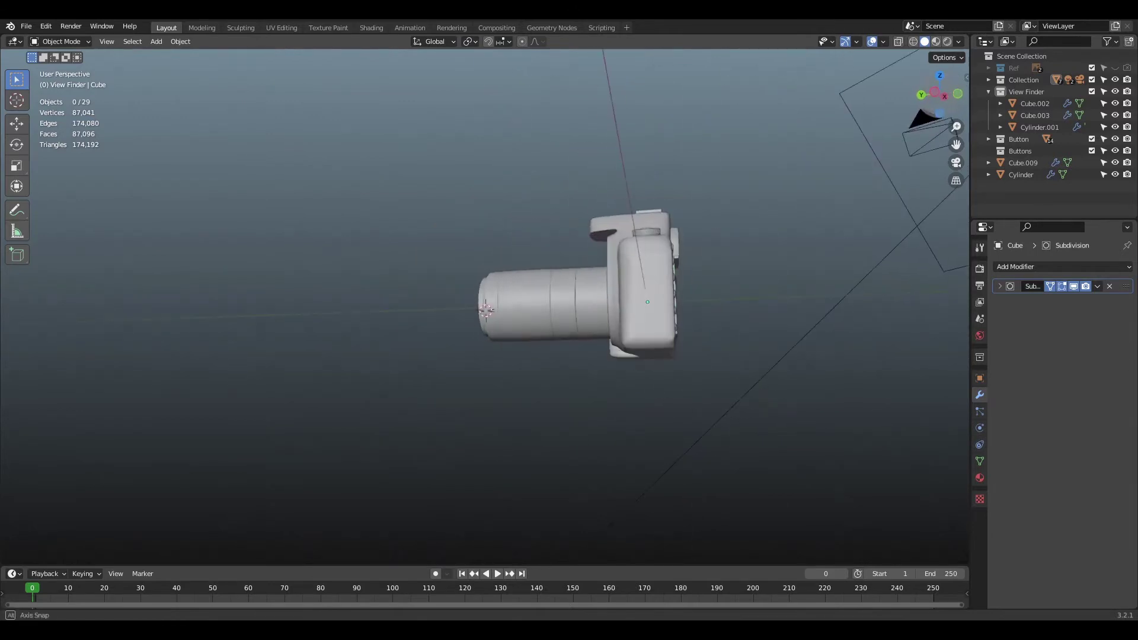
- Select the lens barrel, snap the 3D cursor to its centre and add a cylinder mesh there from the back view
click(587, 308)
key(KP_Decimal)
middle_drag(652, 317, 734, 314)
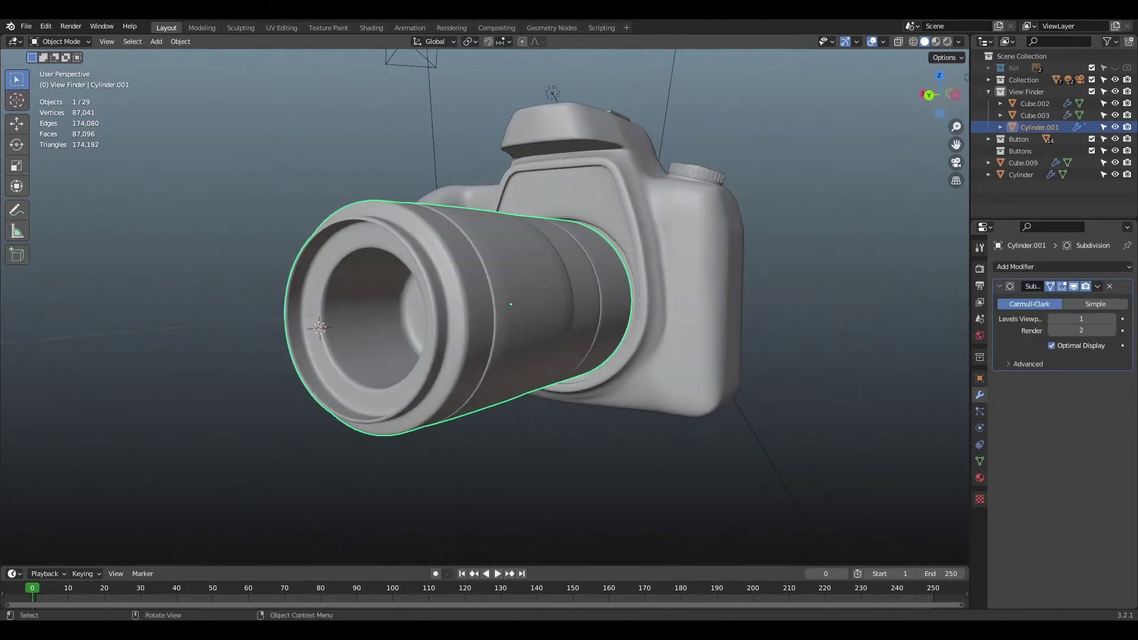
scroll(261, 374, up, 3)
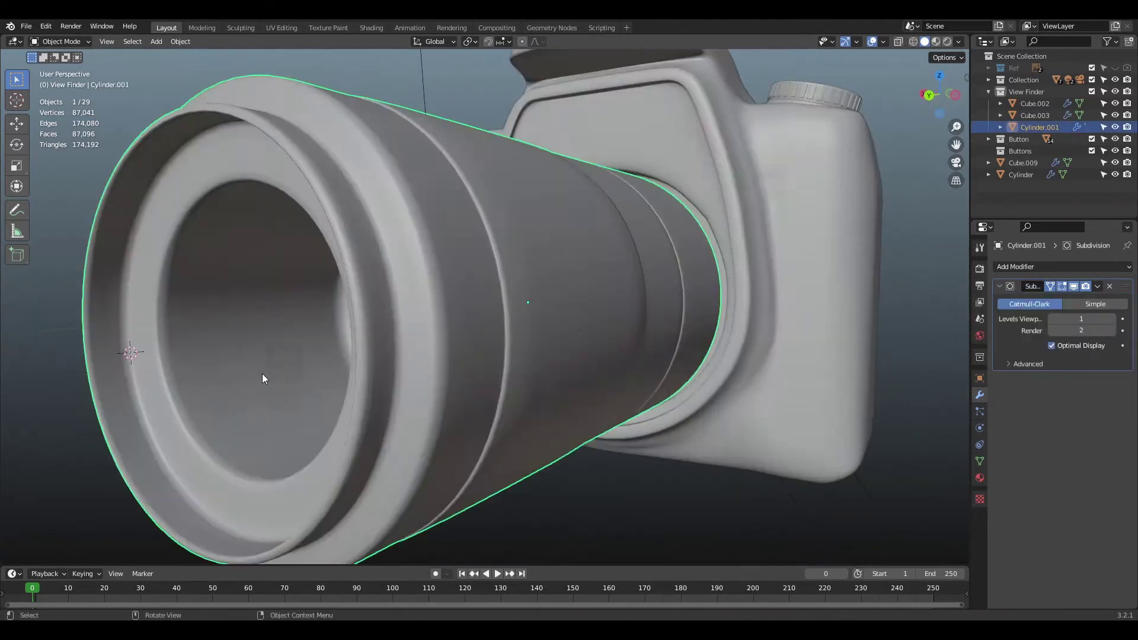
middle_drag(887, 86, 887, 68)
key(KP_1)
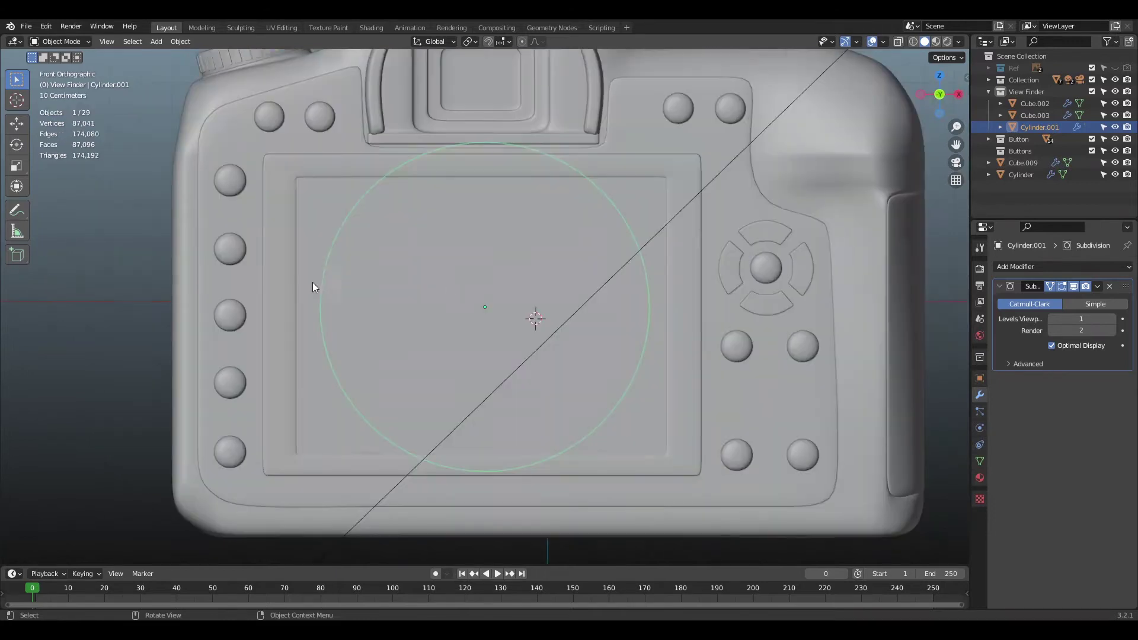
key(ctrl+KP_1)
key(shift+a)
mouse_move(532, 307)
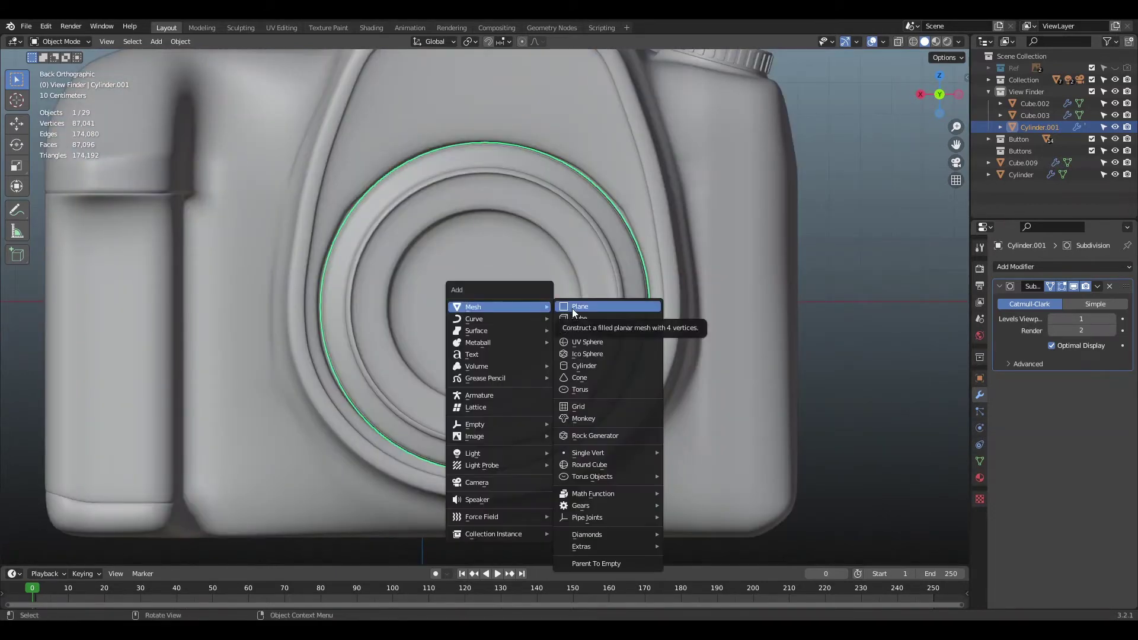
click(590, 365)
- Rotate the new cylinder 90 degrees to align with the lens axis and scale it down to fit inside the barrel
key(r)
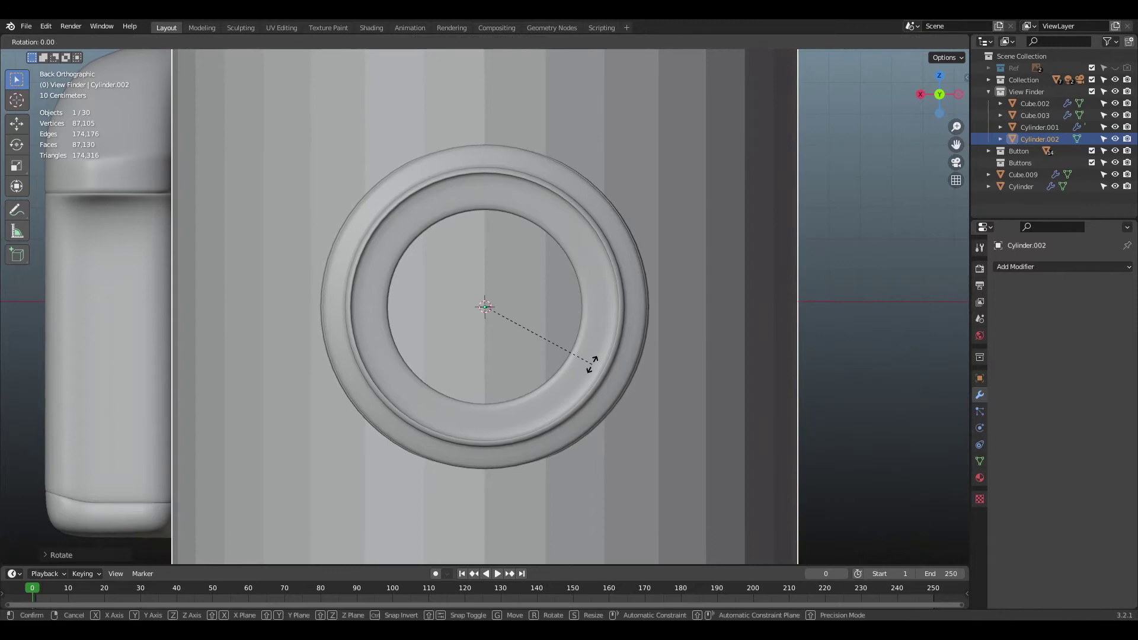
text(90)
key(Return)
scroll(629, 312, down, 3)
key(s)
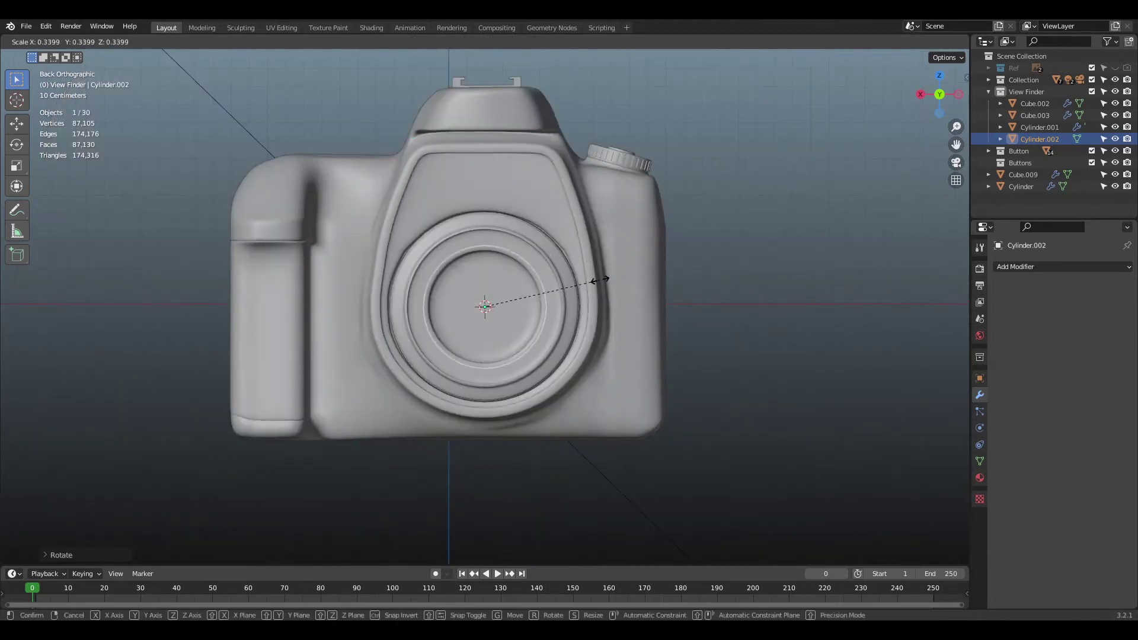
click(602, 279)
- Move the cylinder along Y toward the front end of the lens
middle_drag(602, 279, 534, 287)
key(g)
key(y)
click(473, 334)
key(KP_Decimal)
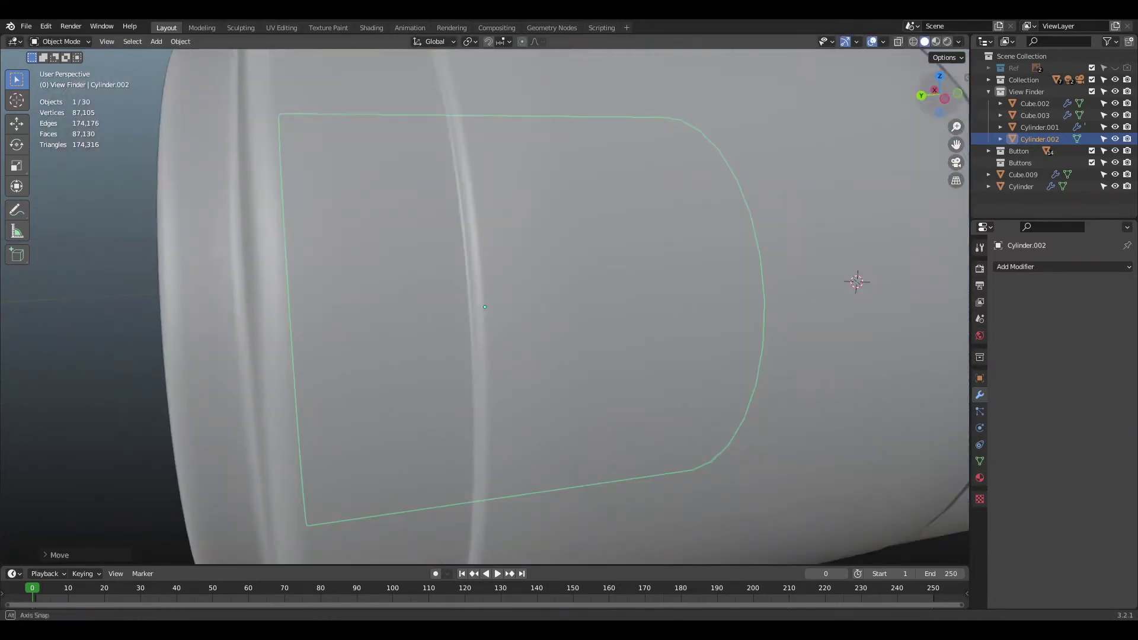
- Isolate the cylinder in local view, flatten it along Y into a thin disc and exit local view
key(s)
key(y)
right_click(474, 308)
key(KP_Divide)
key(s)
key(y)
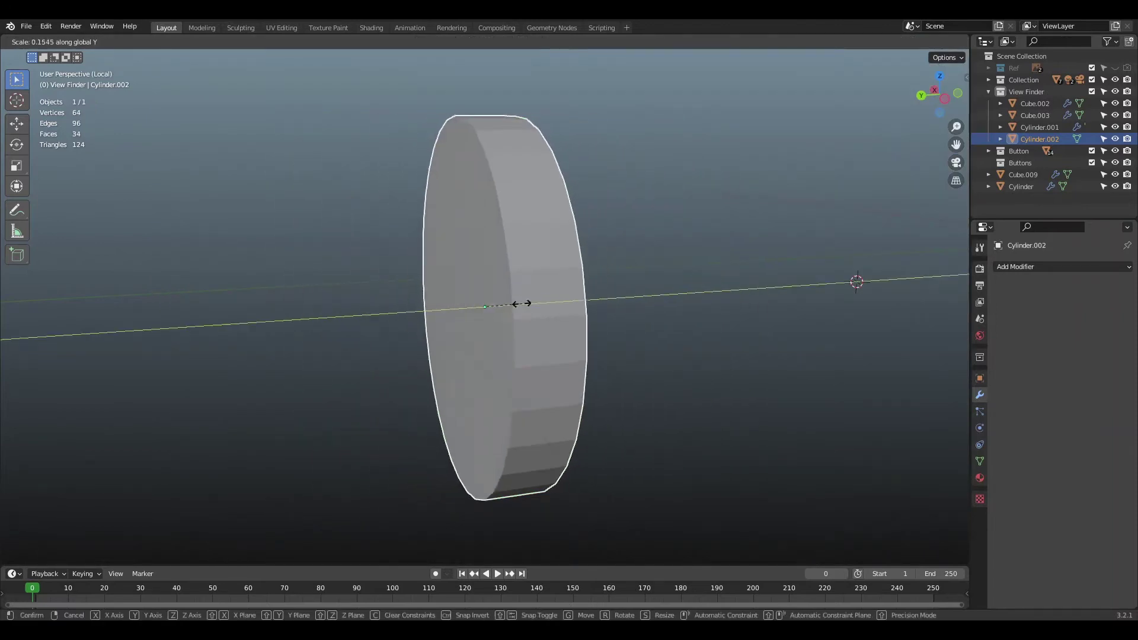
click(492, 301)
key(KP_Divide)
- Move the disc along Y toward the lens's front opening and scale it to fit the opening
key(g)
key(y)
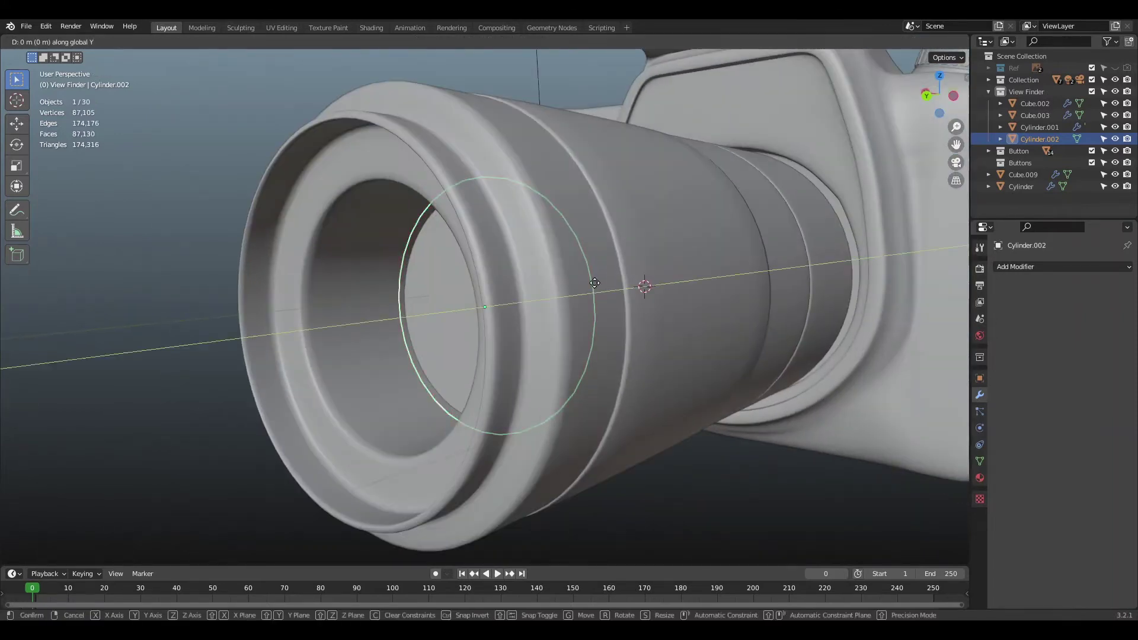
click(496, 302)
key(ctrl+KP_1)
key(s)
- Isolate the disc in local view, select both of its end faces in face select mode and inset them
key(KP_Divide)
middle_drag(550, 336, 492, 347)
key(Tab)
scroll(607, 267, up, 4)
scroll(607, 267, down, 2)
middle_drag(607, 267, 646, 267)
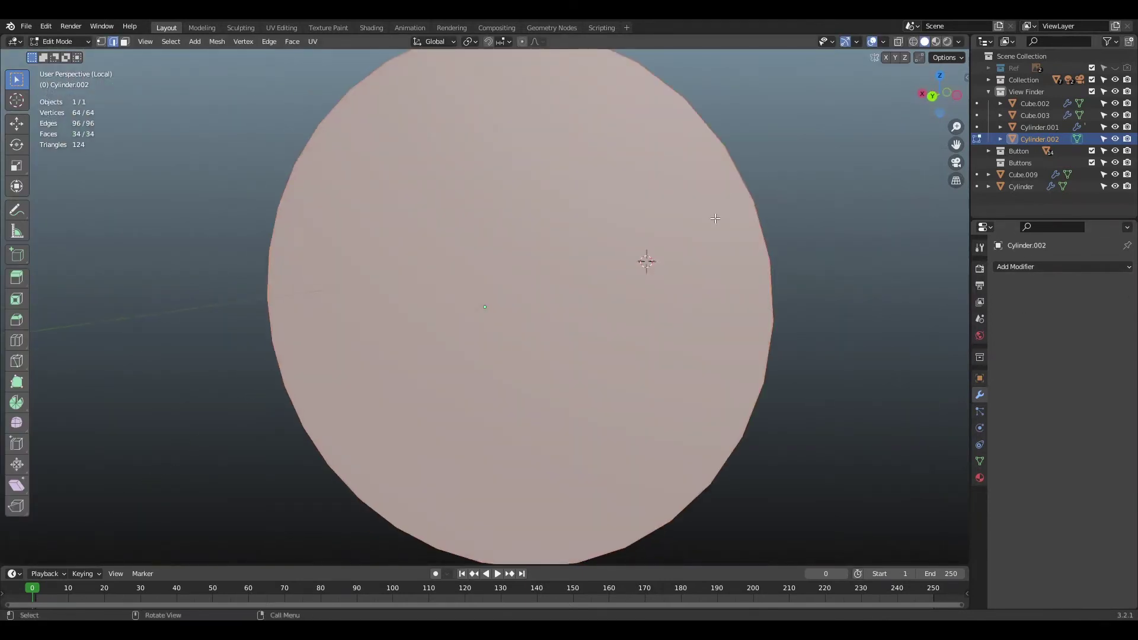
scroll(693, 291, down, 3)
middle_drag(693, 291, 575, 291)
key(3)
click(492, 292)
middle_drag(463, 292, 536, 289)
shift+click(535, 290)
key(KP_1)
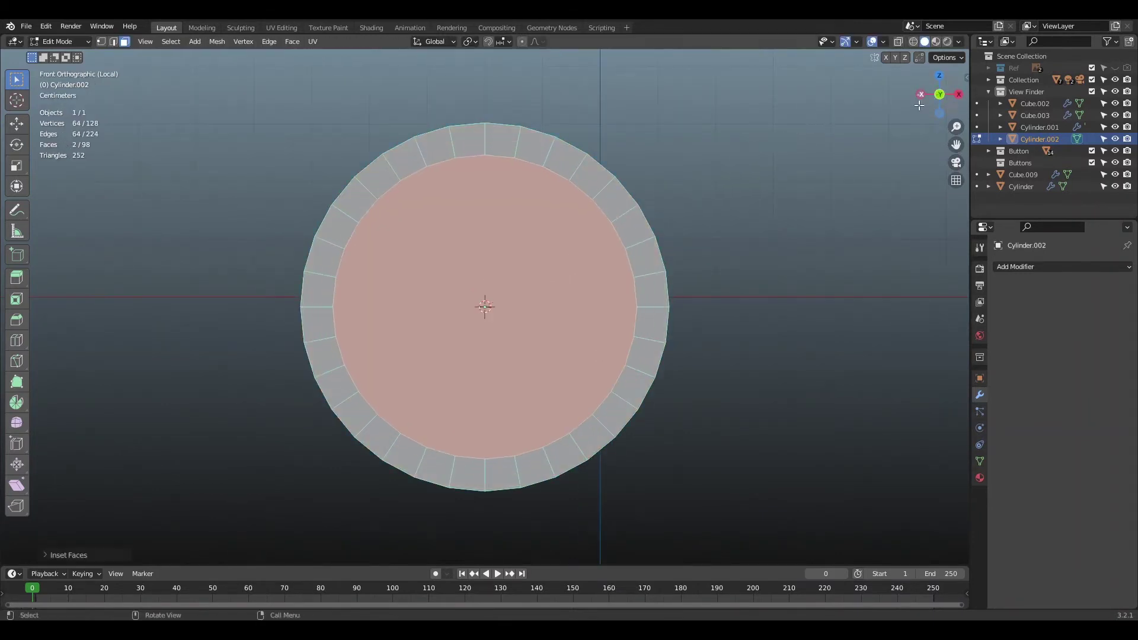
- Scale the disc's two inset end faces to start the convex bulge and inset them a second time
middle_drag(798, 126, 649, 315)
click(844, 342)
middle_drag(843, 342, 912, 332)
scroll(889, 320, up, 1)
key(i)
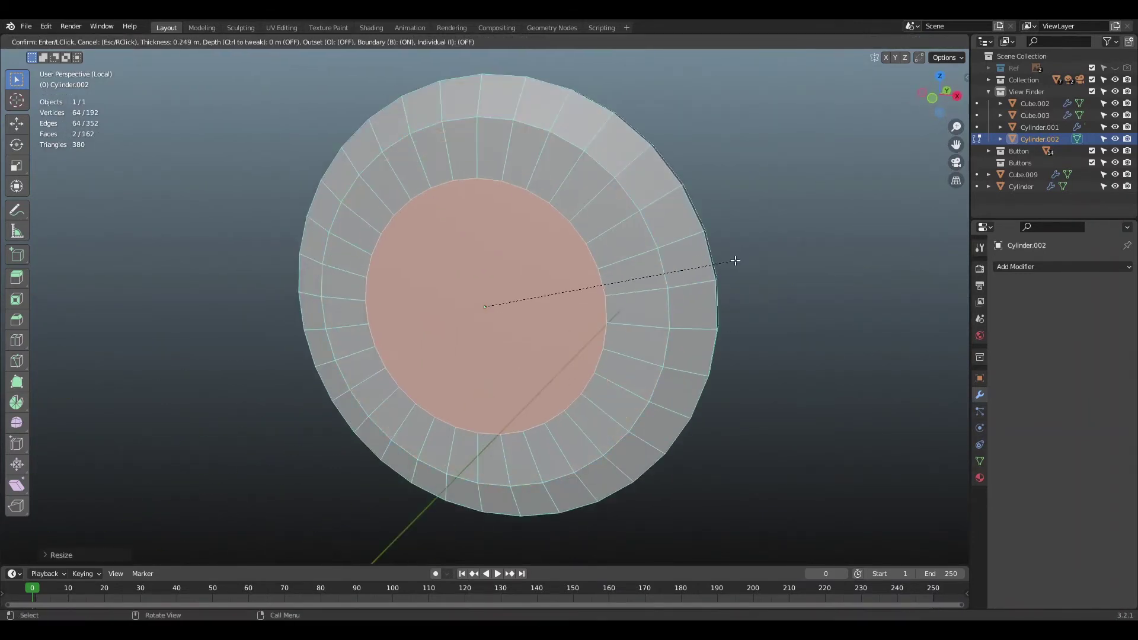
click(737, 261)
- Scale the smaller end faces along Y to deepen the bulge and inset them a third time
middle_drag(593, 362, 468, 371)
key(s)
key(y)
click(536, 422)
key(i)
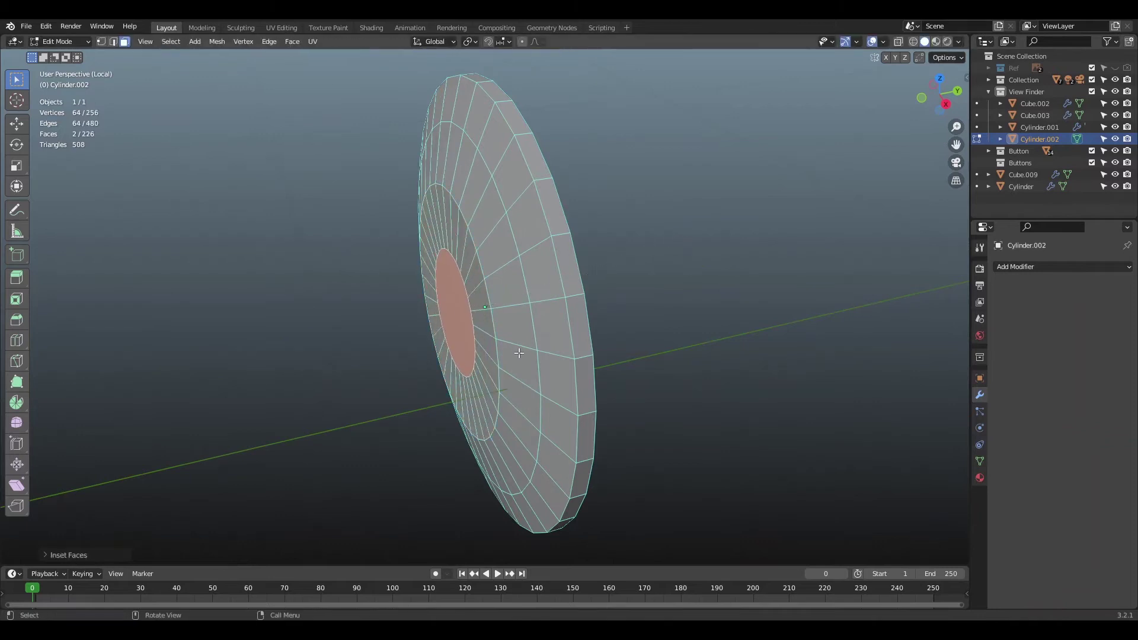
click(532, 360)
- Inset the disc's centre faces down to tiny circles and return to Object Mode
mouse_move(586, 326)
middle_down()
mouse_move(557, 294)
mouse_move(592, 311)
middle_up()
scroll(598, 305, up, 2)
key(i)
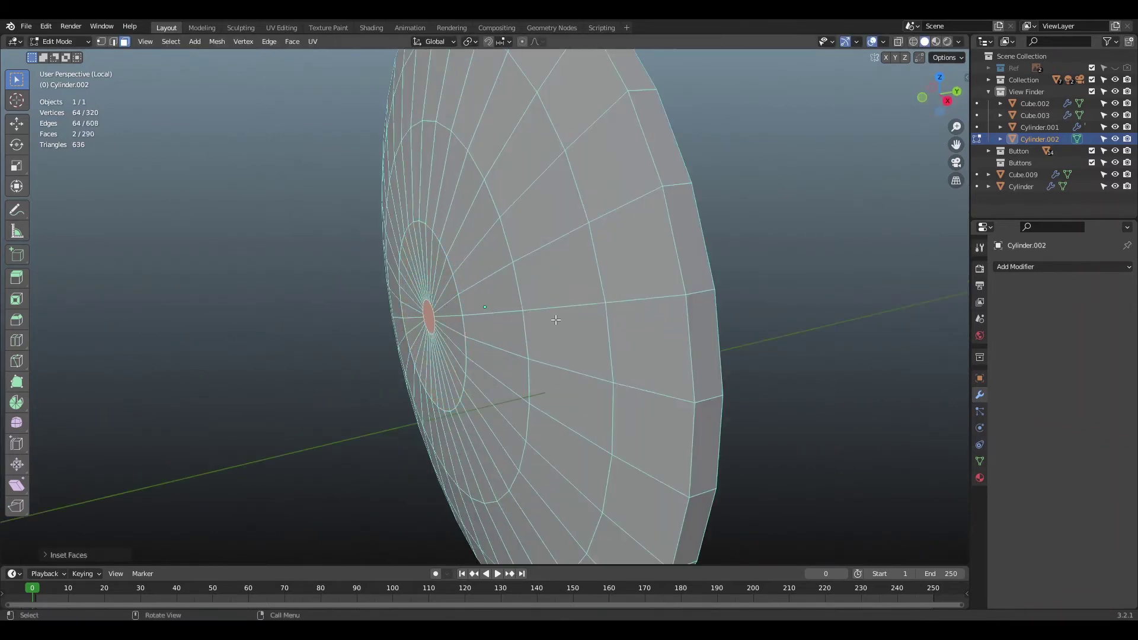
click(561, 325)
key(Tab)
- Shade the disc smooth and add a Subdivision Surface modifier to it
scroll(652, 332, down, 6)
right_click(513, 274)
click(513, 274)
click(1043, 267)
click(883, 481)
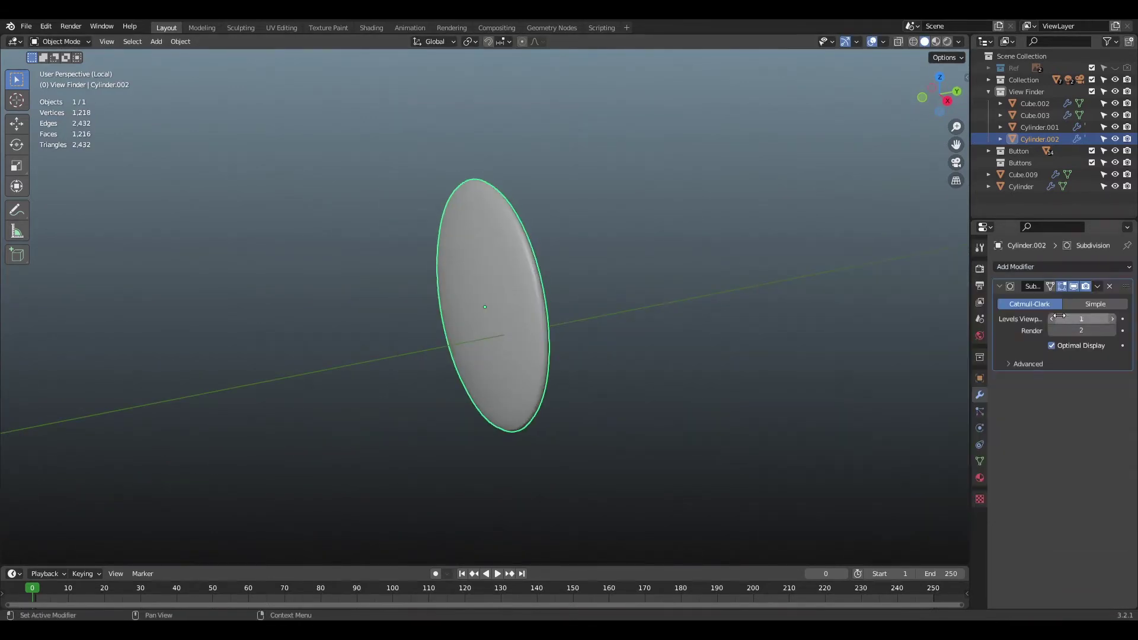
- Exit local view and set the viewport subdivision levels of the glass disc and the lens barrel to 2
key(ctrl+KP_1)
key(KP_Divide)
click(793, 205)
middle_drag(793, 206, 523, 338)
text(2)
key(Return)
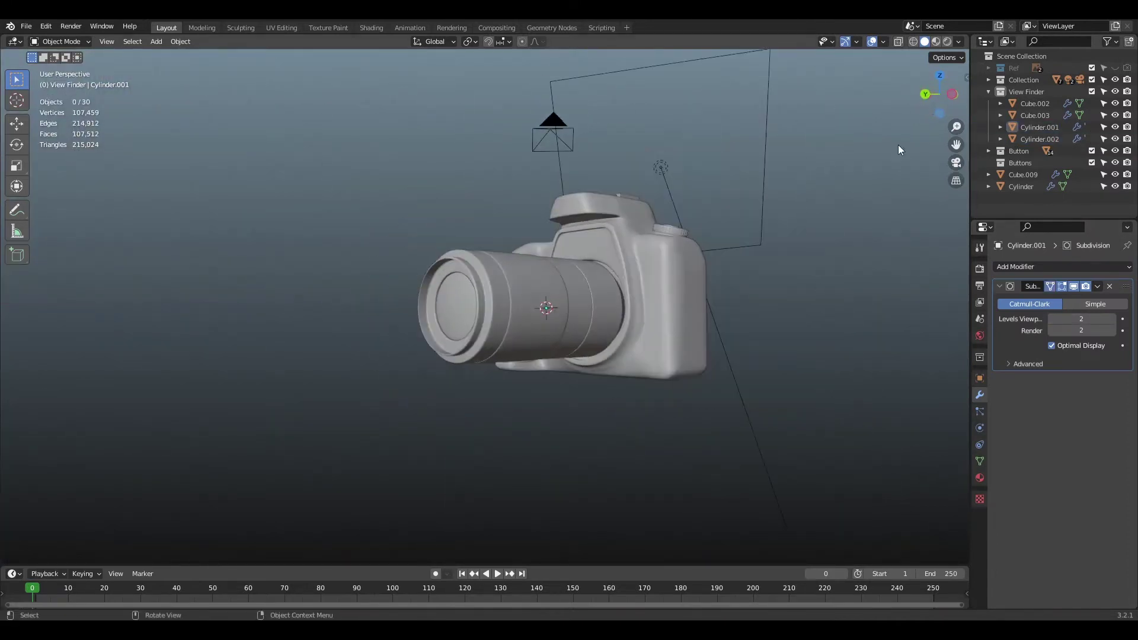
- Save the camera file and switch the viewport to rendered shading
middle_drag(817, 280, 780, 304)
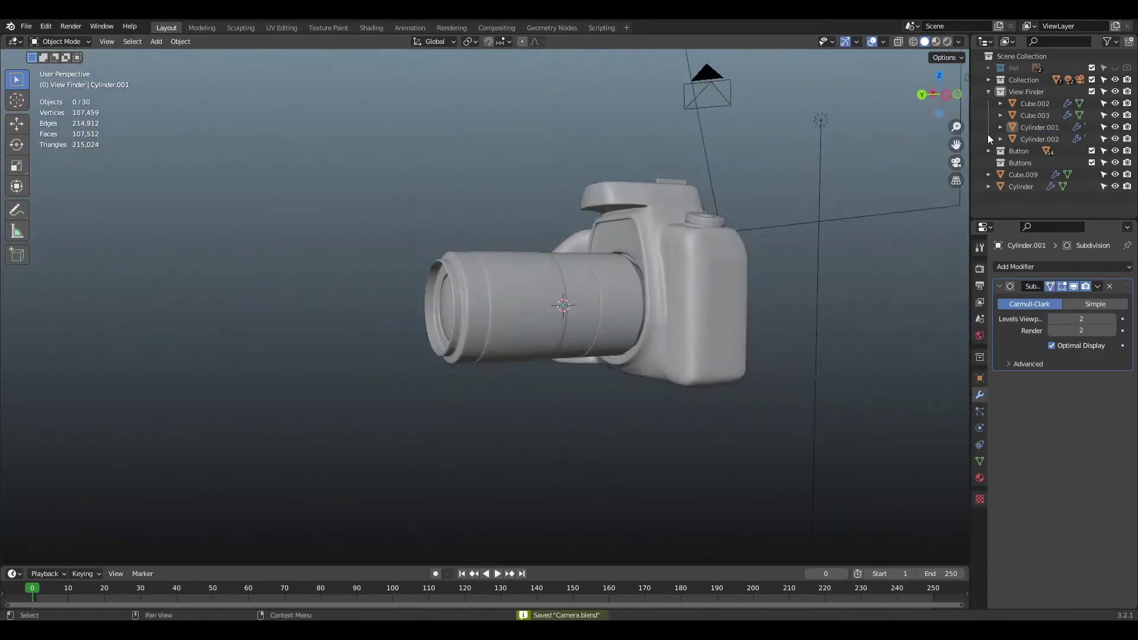
middle_drag(764, 260, 823, 265)
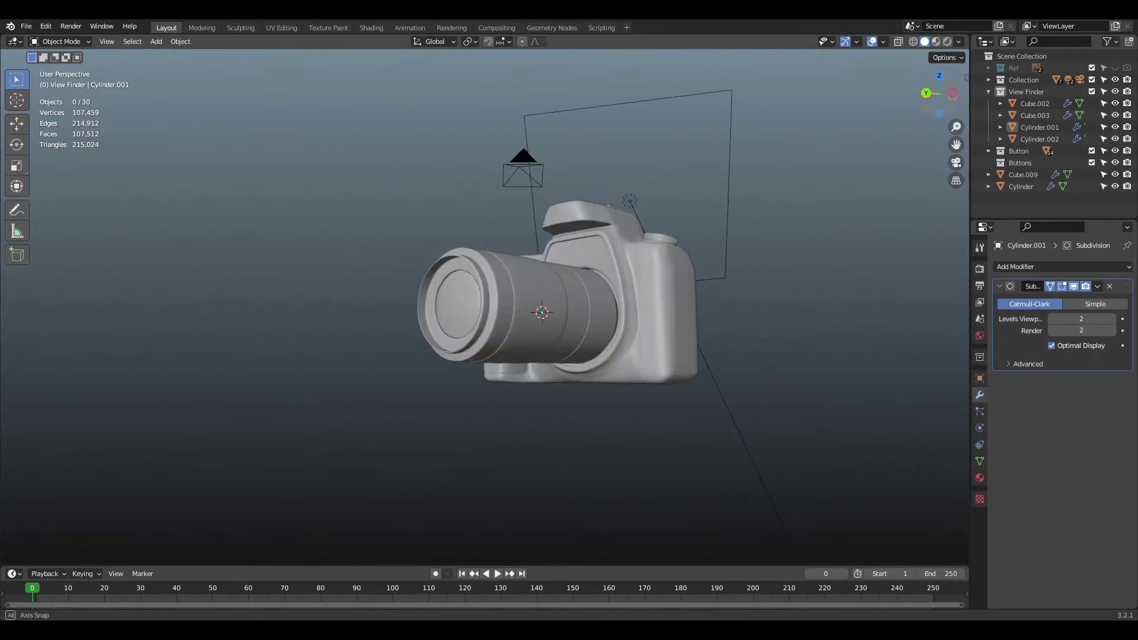
key(z)
drag(939, 94, 702, 103)
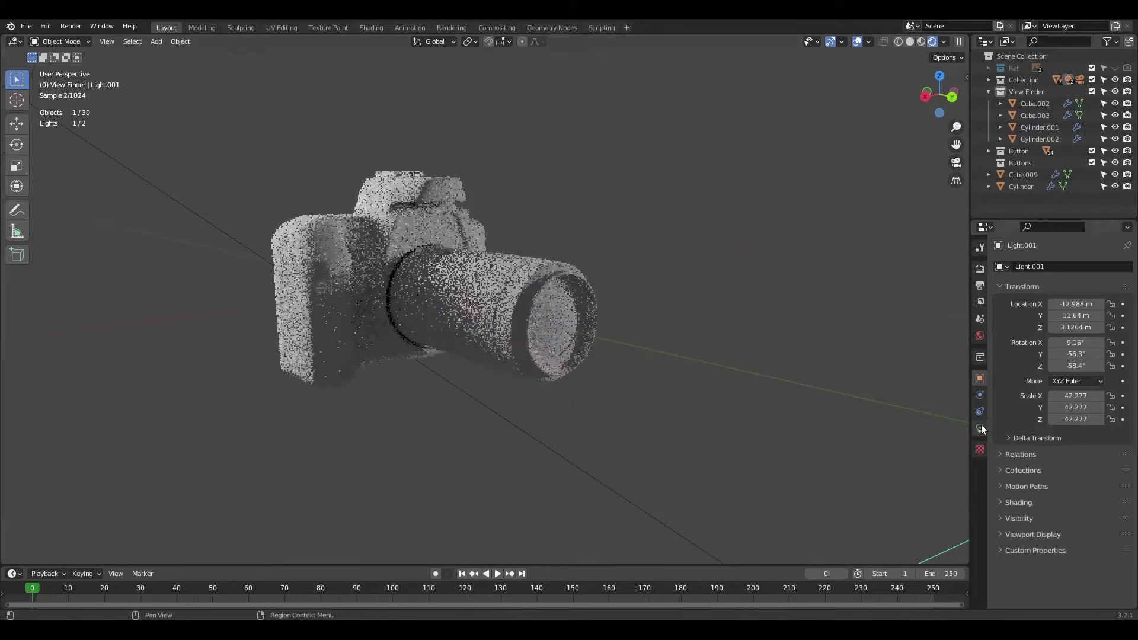
- Set the power of the selected area light to 2000 W
click(979, 428)
click(1081, 348)
text(2000)
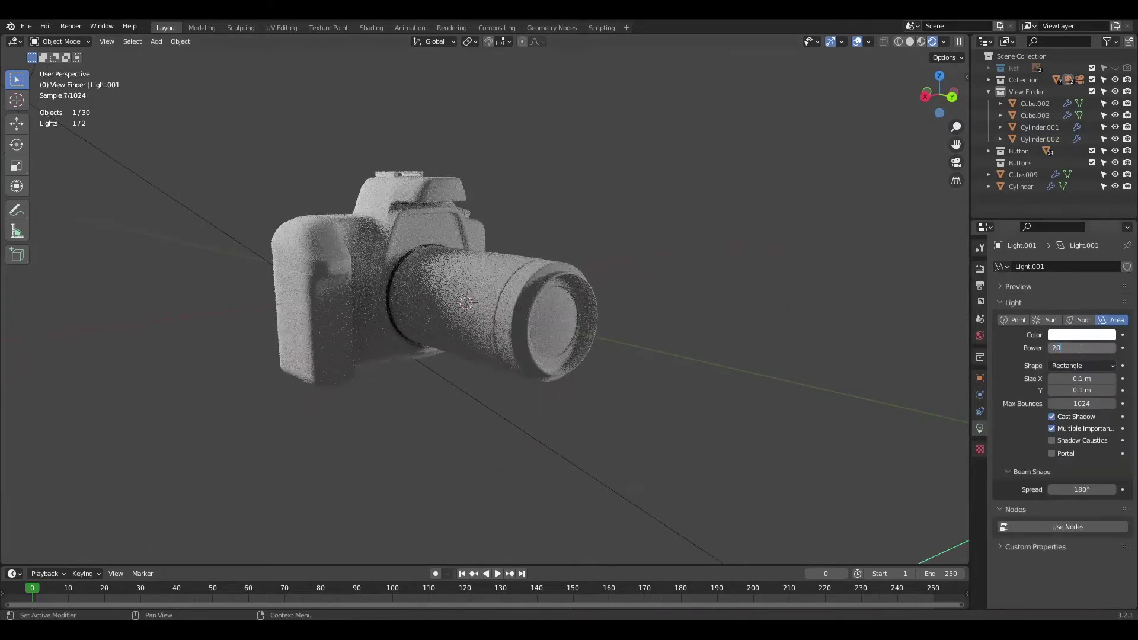
key(Return)
drag(940, 94, 830, 101)
middle_drag(746, 356, 704, 332)
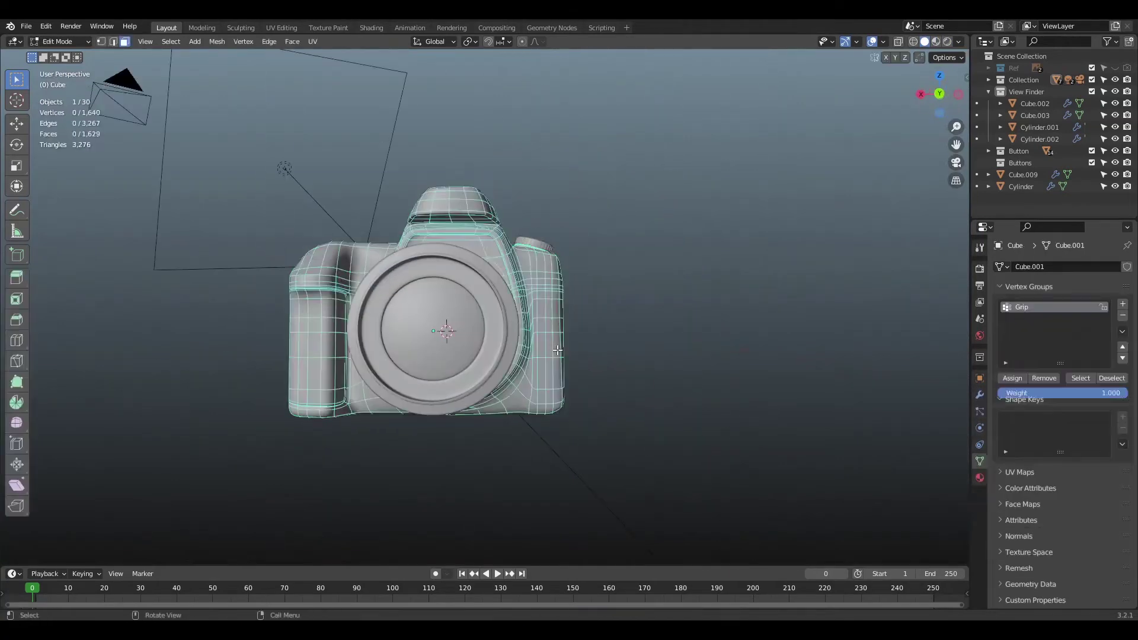
- Return to Object Mode, deselect everything and examine the camera body and lens from several sides
key(Tab)
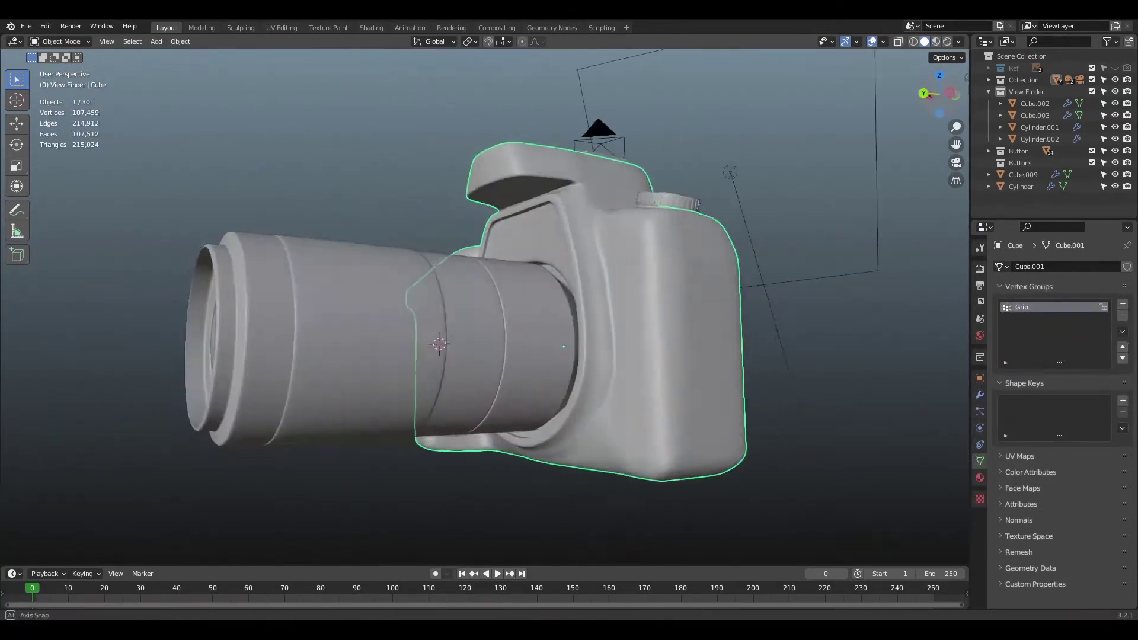
middle_drag(670, 278, 744, 276)
scroll(745, 276, down, 2)
key(Tab)
key(Tab)
middle_drag(661, 300, 515, 320)
key(alt+a)
click(955, 91)
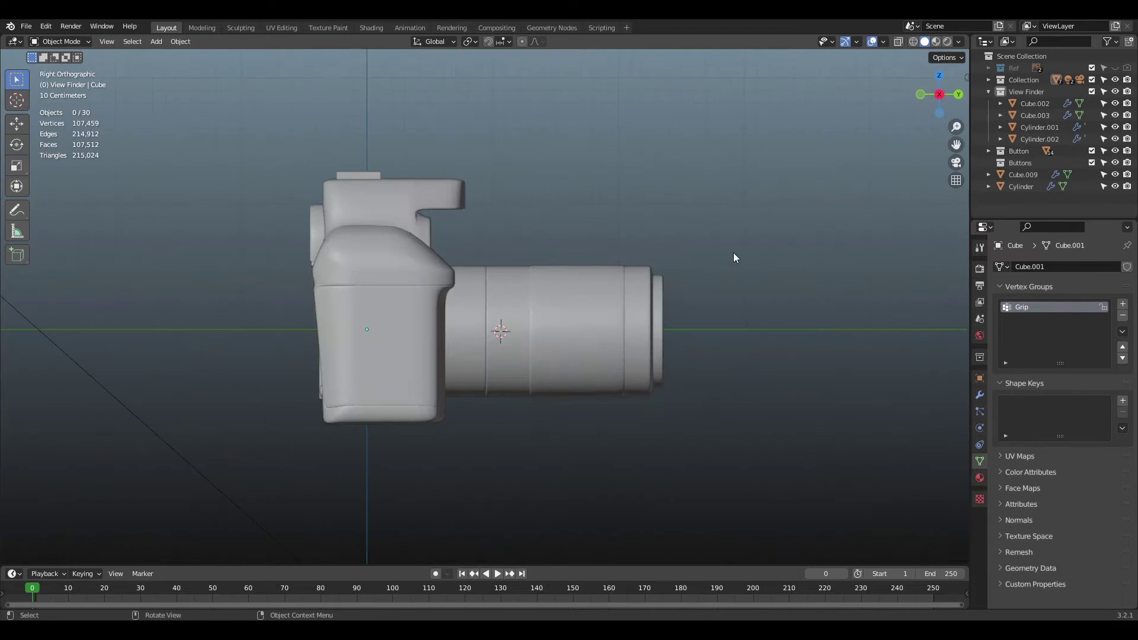
shift+middle_drag(877, 389, 666, 365)
- Hide the front glass of the lens and select the glass disc behind it
middle_drag(563, 361, 426, 350)
scroll(419, 324, up, 3)
click(418, 316)
scroll(415, 321, up, 4)
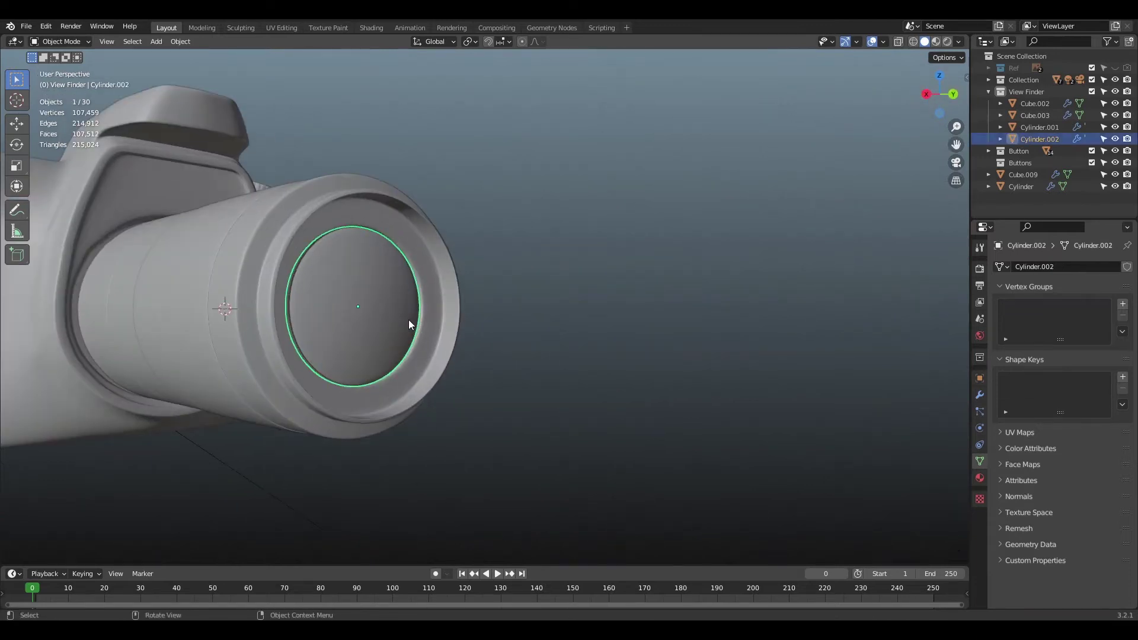
key(h)
click(353, 321)
scroll(353, 321, up, 2)
key(g)
key(y)
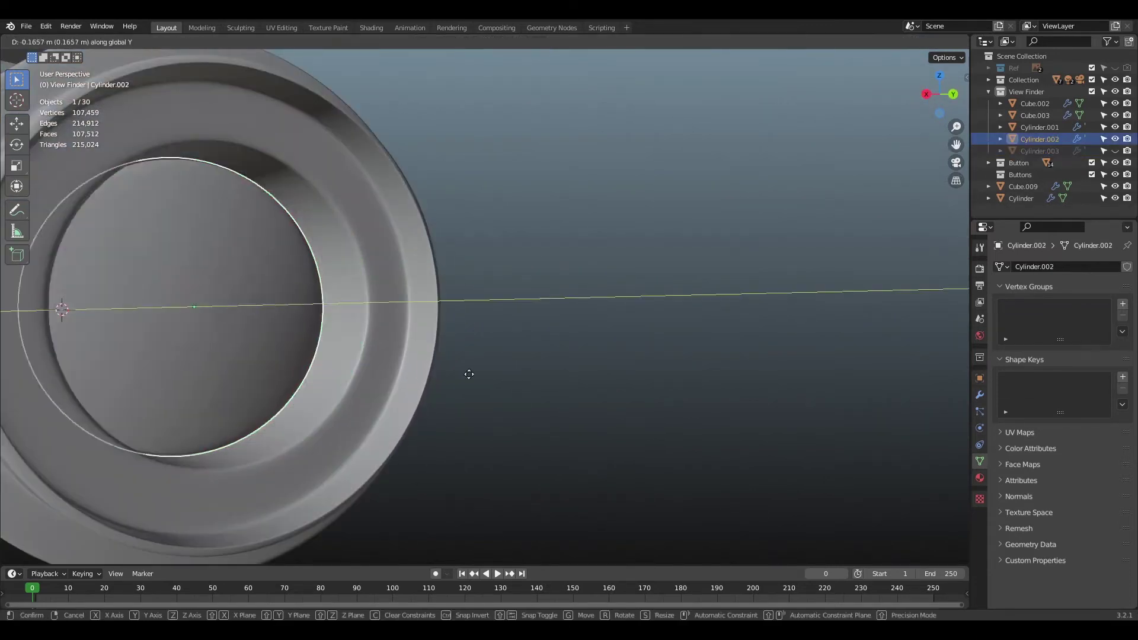
right_click(413, 370)
- Hide the inner glass disc and extrude the innermost face of the lens barrel's recess, checking the barrel in isolation
key(h)
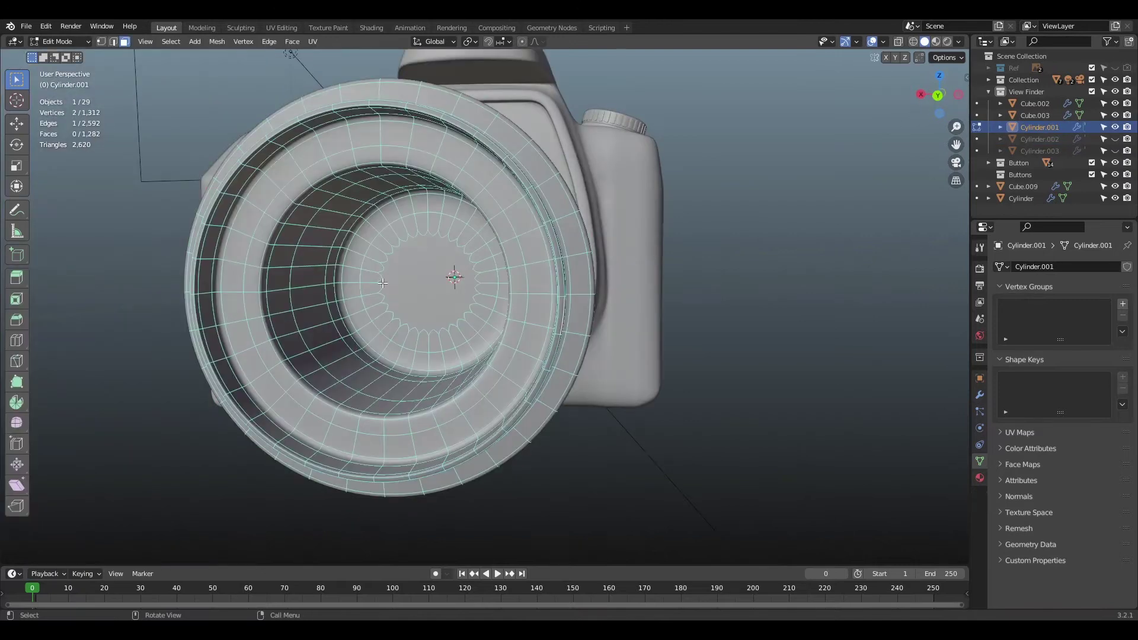
scroll(426, 269, up, 5)
key(e)
click(664, 266)
scroll(665, 265, down, 5)
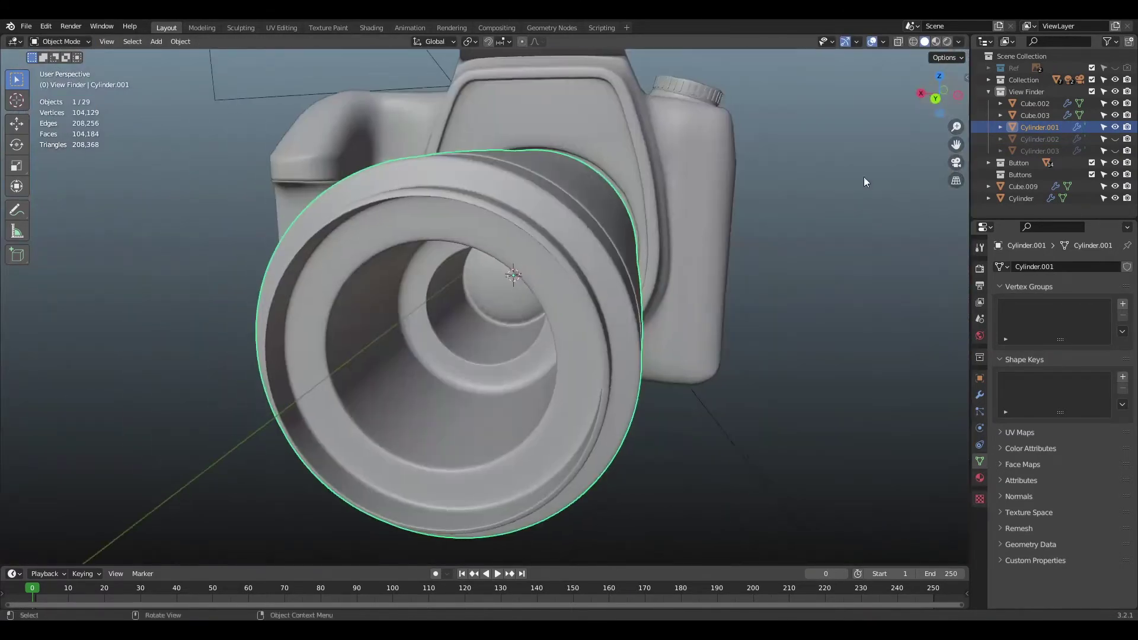
key(KP_Divide)
middle_drag(519, 305, 620, 306)
scroll(620, 305, up, 3)
key(KP_Divide)
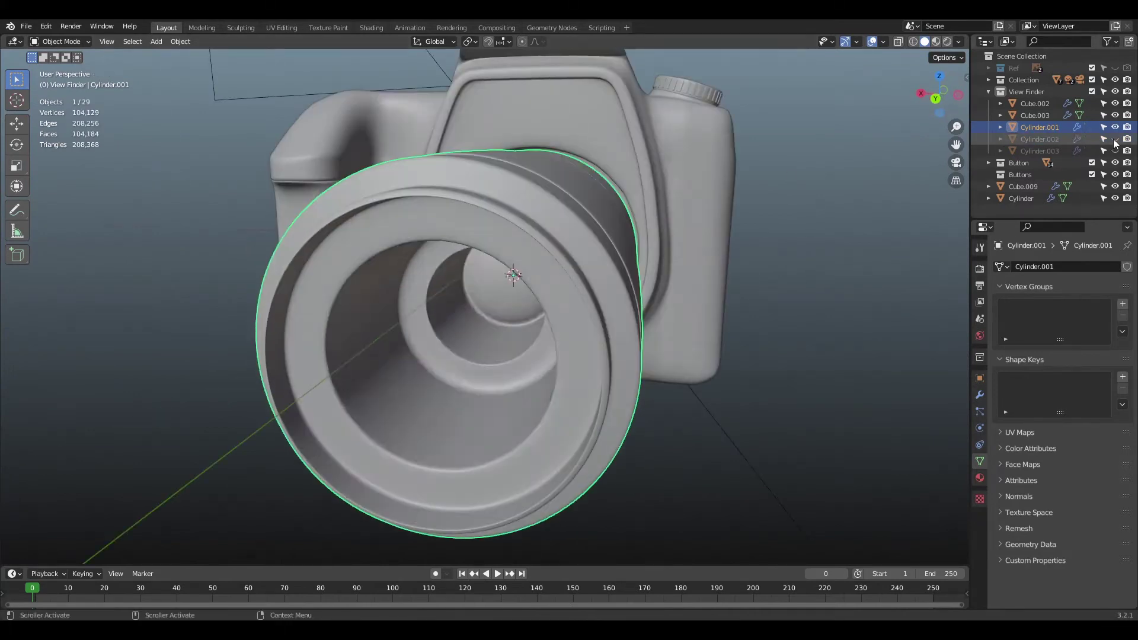
- Unhide the inner glass disc, move it deeper into the barrel along Y and scale it to fit the narrower recess
click(539, 350)
key(g)
key(y)
key(ctrl+KP_1)
key(s)
scroll(682, 328, up, 5)
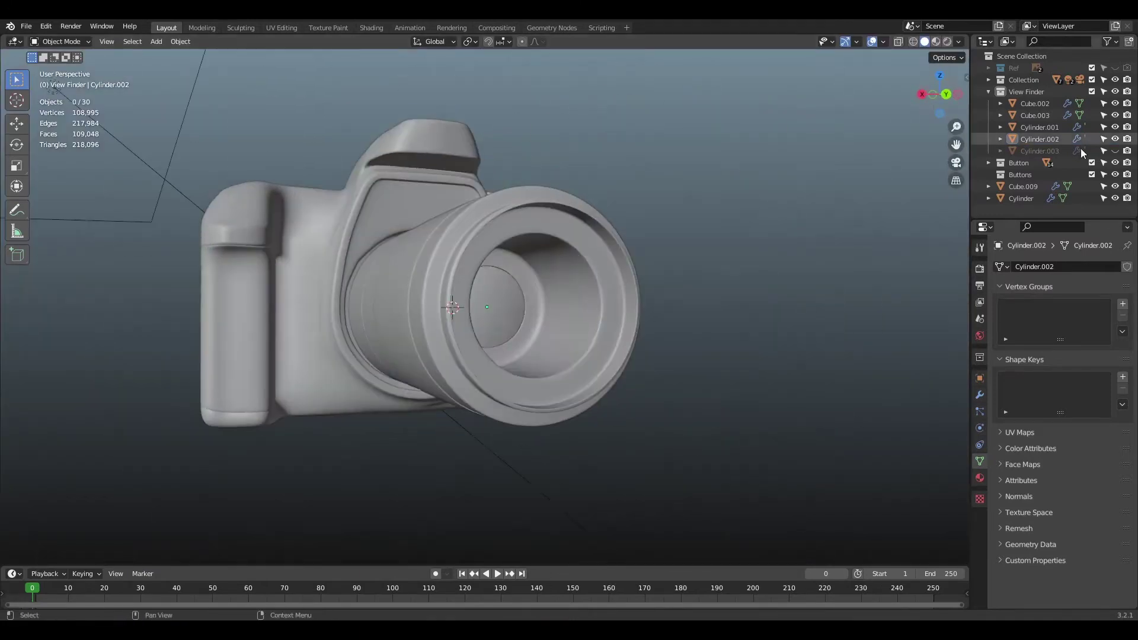
- Unhide the front glass and save the camera file
click(1115, 150)
key(ctrl+s)
key(KP_1)
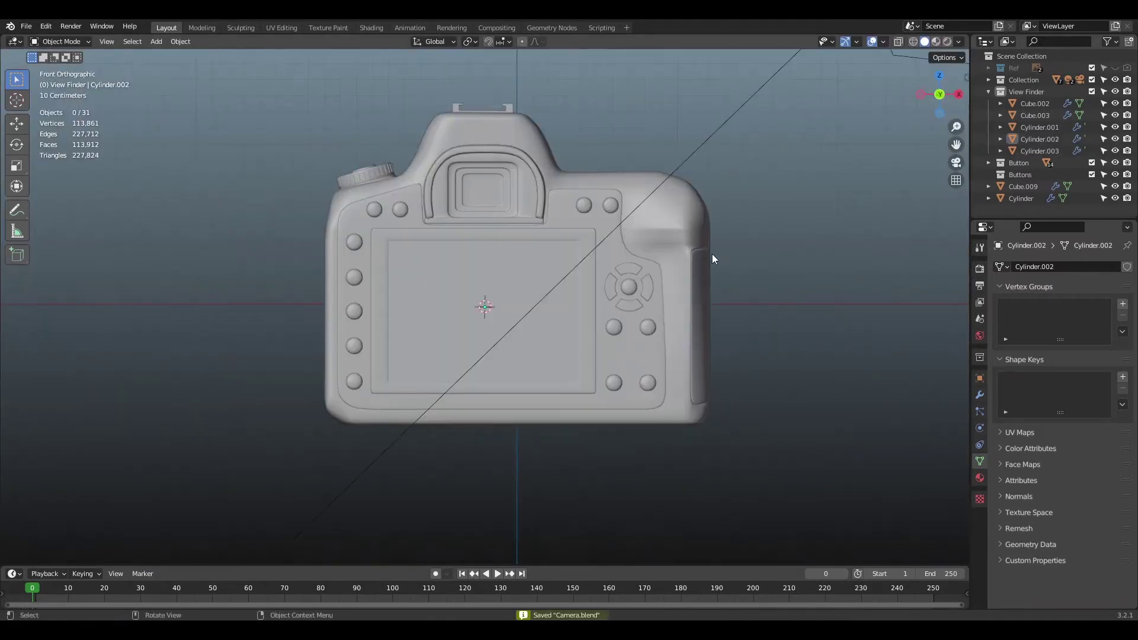
- Add a cylinder at the 3D cursor and rotate it 90 degrees about X to align with the lens axis
key(ctrl+KP_1)
key(shift+a)
mouse_move(537, 304)
click(599, 363)
key(r)
key(x)
key(9)
key(0)
key(Return)
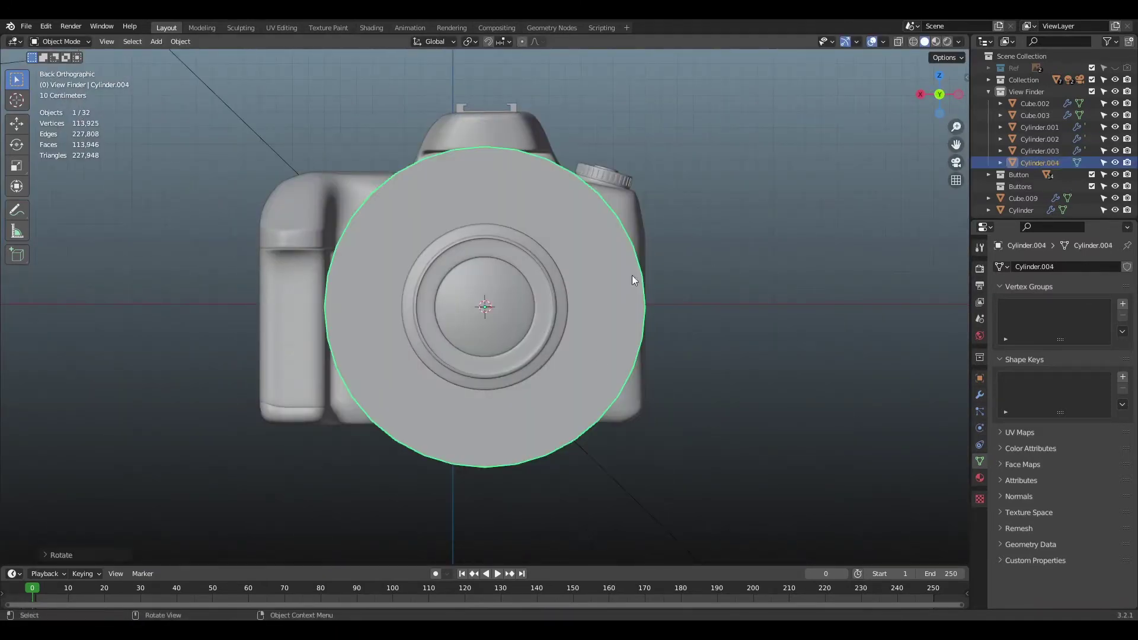
- Scale the cylinder to roughly the lens diameter, adjust its length along Y and place it in front of the lens
key(s)
key(KP_3)
key(g)
key(y)
click(804, 302)
key(s)
key(y)
click(762, 307)
key(g)
key(y)
middle_drag(923, 72, 891, 99)
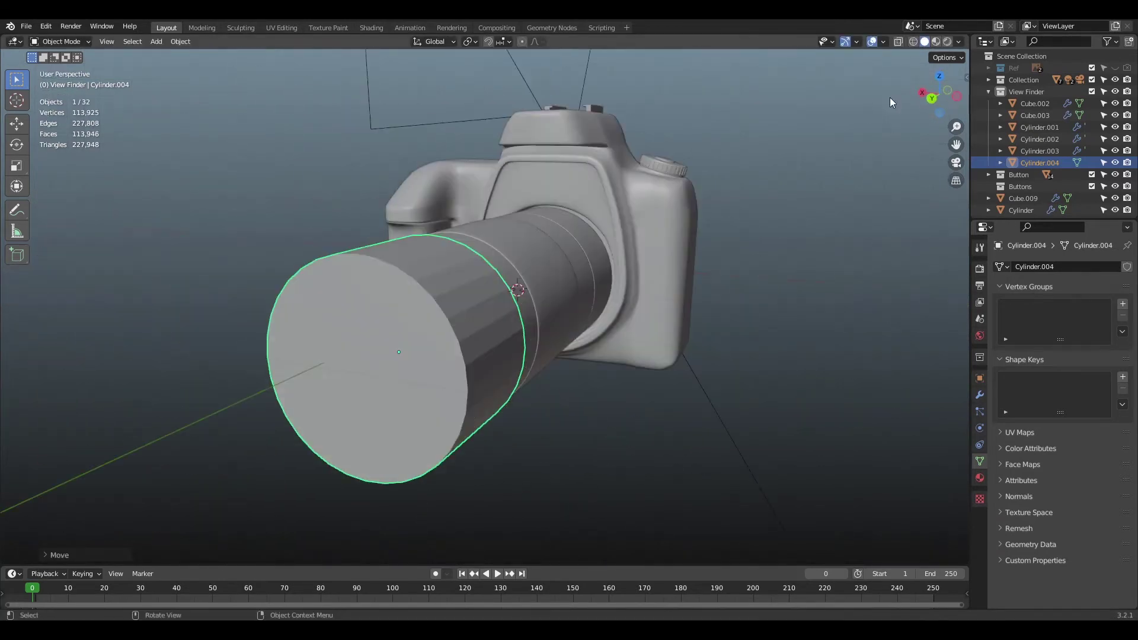
- Fine-tune the cylinder's diameter against the lens and move it along Y to leave a narrow gap before the barrel
key(KP_Decimal)
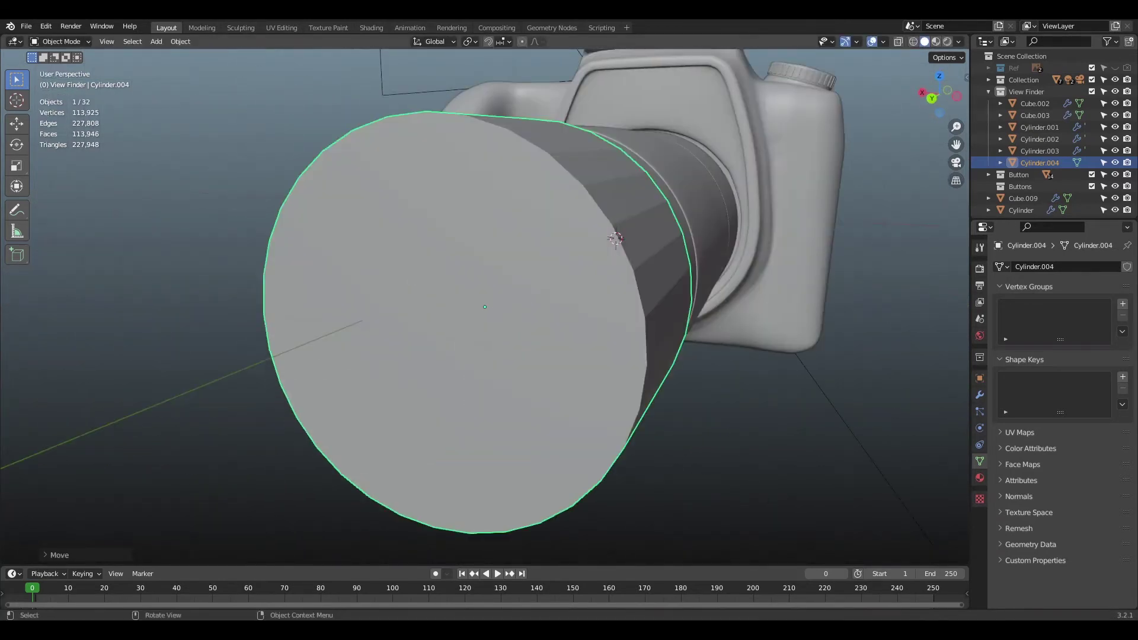
middle_drag(764, 320, 635, 331)
key(ctrl+KP_1)
key(s)
click(756, 237)
middle_drag(757, 237, 649, 249)
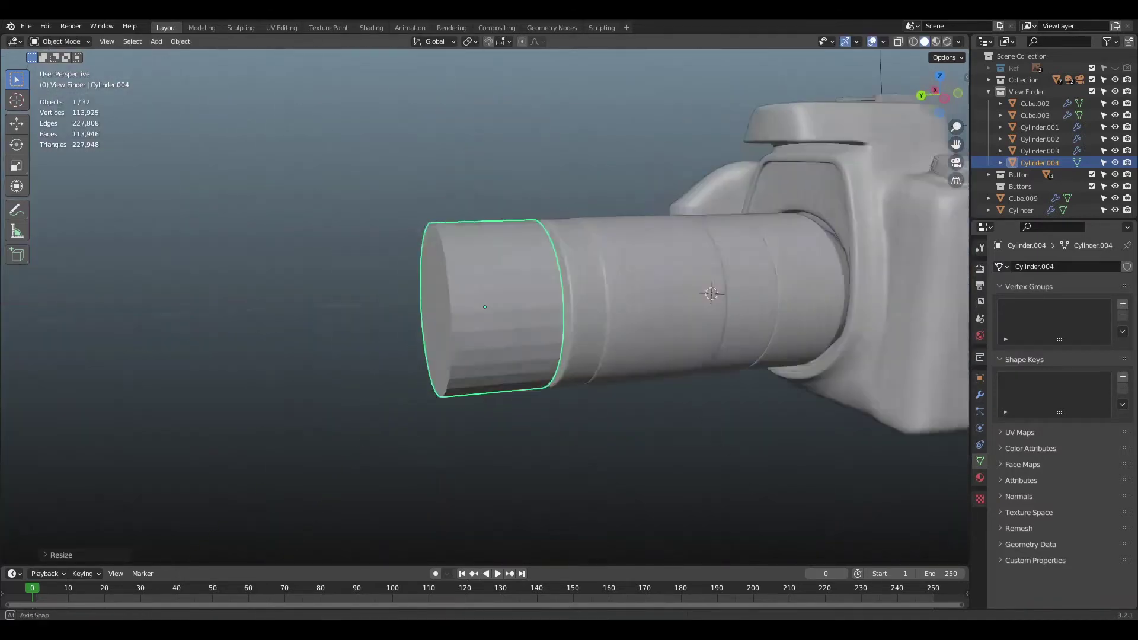
middle_drag(498, 436, 460, 439)
scroll(460, 439, up, 2)
key(g)
key(y)
click(562, 372)
- Taper the cylinder's lens-side end by adding an edge ring there and scaling the end loop down
key(Tab)
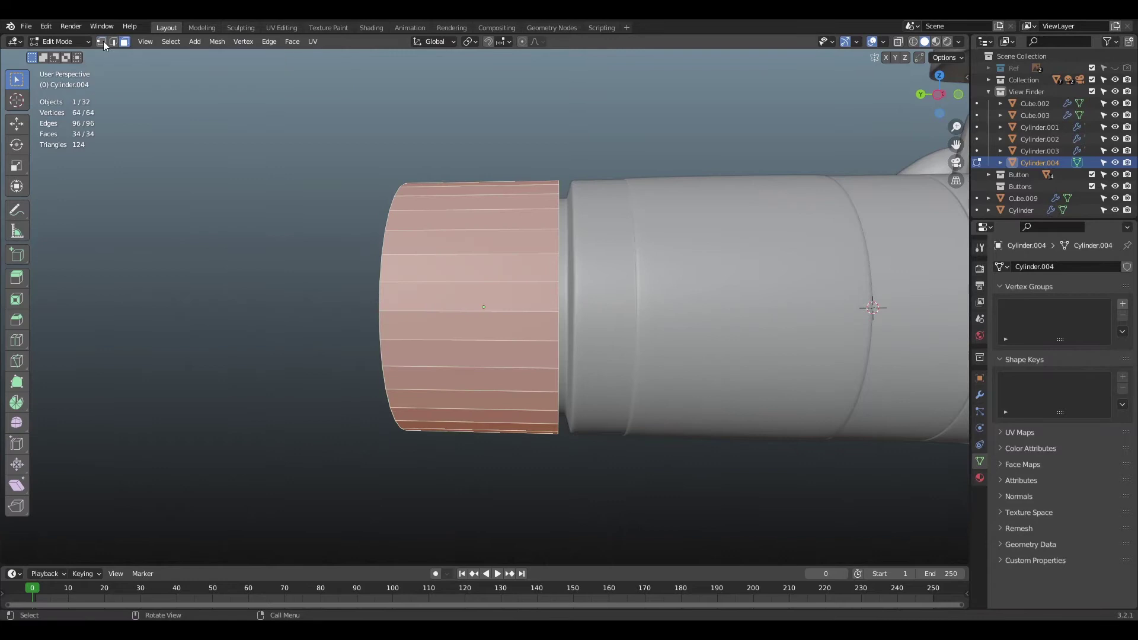
click(102, 42)
scroll(604, 314, up, 2)
alt+click(604, 314)
key(s)
click(745, 277)
scroll(711, 255, down, 2)
key(Tab)
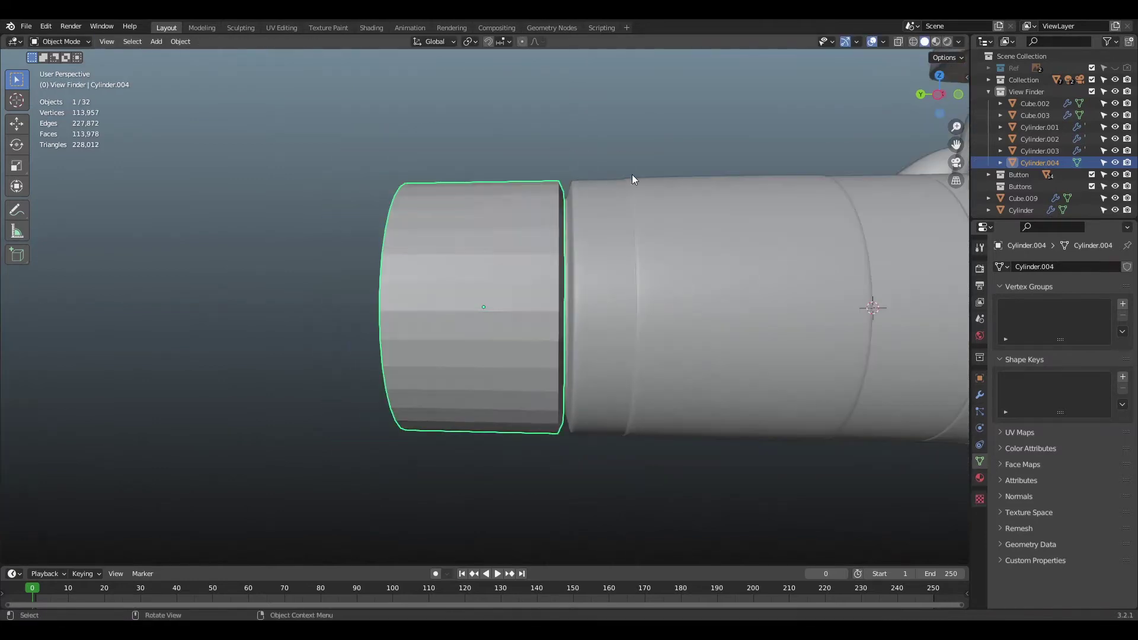
- Shade the front cylinder smooth and open its mesh for editing
right_click(517, 230)
click(518, 230)
key(Tab)
alt+click(383, 251)
key(g)
key(y)
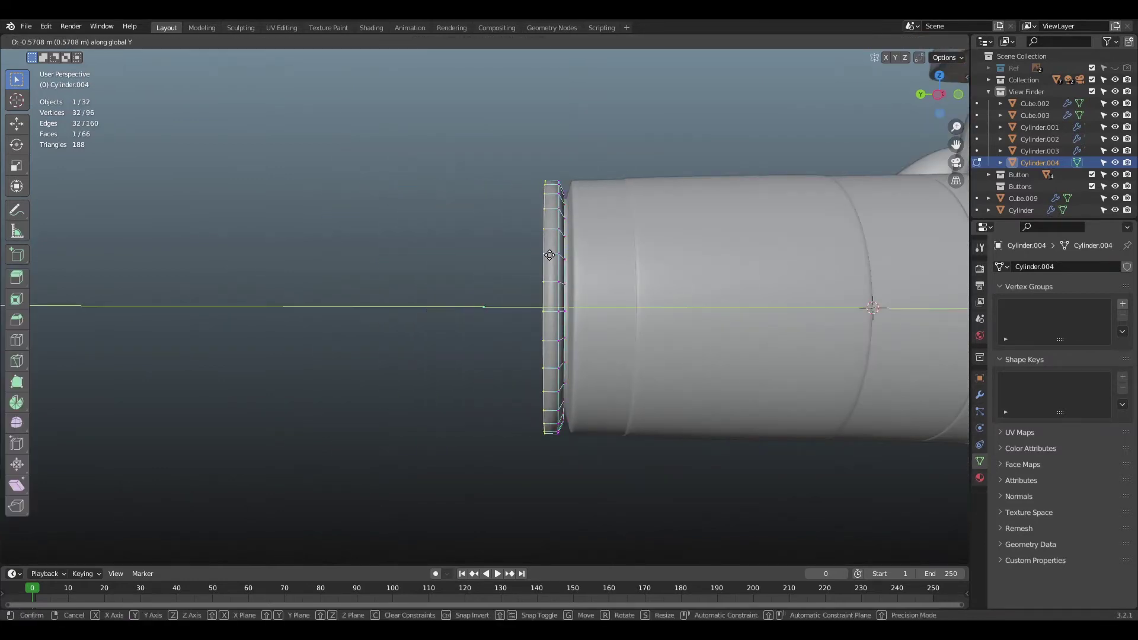
right_click(549, 255)
- Add two closely spaced edge loops around the cylinder near its lens-side end
key(ctrl+r)
click(518, 267)
click(580, 262)
scroll(659, 274, up, 5)
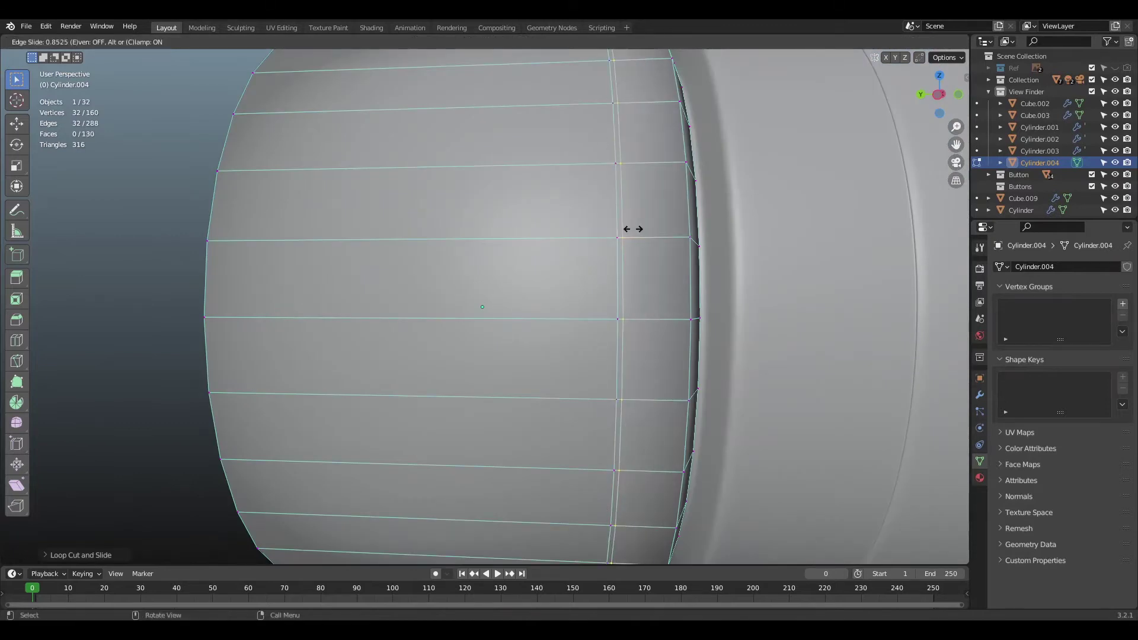
scroll(209, 210, down, 4)
- Scale the long face ring in front of the new loops outward into a wider hood section and shift it along Y
key(3)
alt+click(522, 243)
mouse_move(663, 249)
middle_down()
mouse_move(737, 246)
mouse_move(675, 255)
middle_up()
key(s)
click(765, 243)
key(g)
key(y)
click(622, 316)
key(alt+a)
scroll(652, 296, down, 8)
key(Tab)
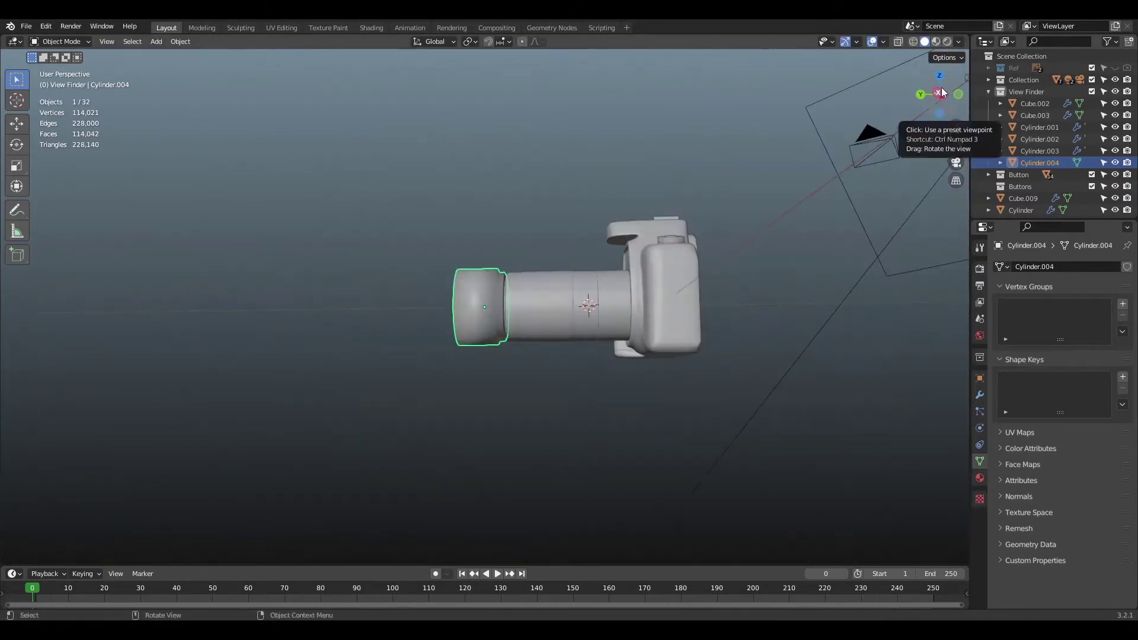
- Inset the hood's front face by about 0.04 m and extrude it inward to hollow out the hood
middle_drag(415, 306, 528, 313)
key(Tab)
scroll(528, 313, up, 9)
click(528, 313)
key(i)
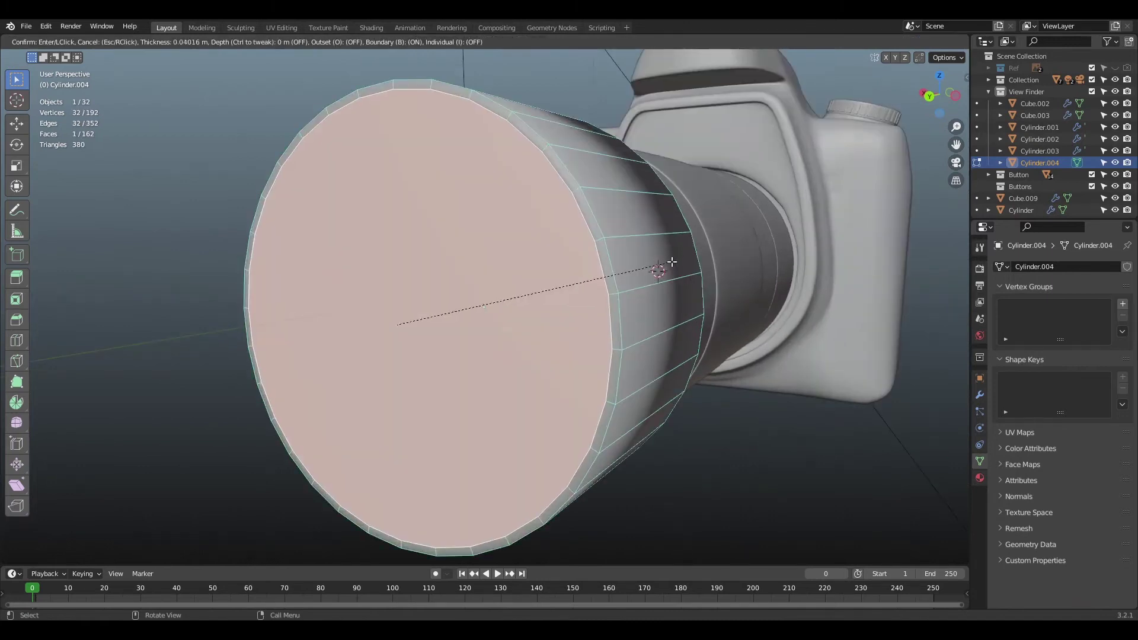
key(e)
click(653, 293)
middle_drag(654, 293, 756, 261)
- Isolate the hood in local view and inset the face at the bottom of its recess
key(slash)
scroll(756, 261, up, 3)
key(alt+z)
key(KP_1)
key(ctrl+KP_1)
key(alt+z)
scroll(780, 338, down, 3)
middle_drag(780, 338, 701, 314)
scroll(701, 315, up, 3)
key(i)
click(767, 223)
- Shift the recess's inset face along Y, extrude it and inset it once more
key(g)
key(y)
click(633, 321)
key(e)
click(640, 321)
key(i)
- Try to extrude the recess's inner face again and scale it, and undo both changes
key(e)
click(627, 305)
key(s)
click(739, 236)
key(alt+z)
key(alt+z)
middle_drag(739, 236, 664, 301)
key(ctrl+z)
key(ctrl+z)
- Delete the recess's inner face and the hood's lens-side cap face to open the hood all the way through
key(KP_1)
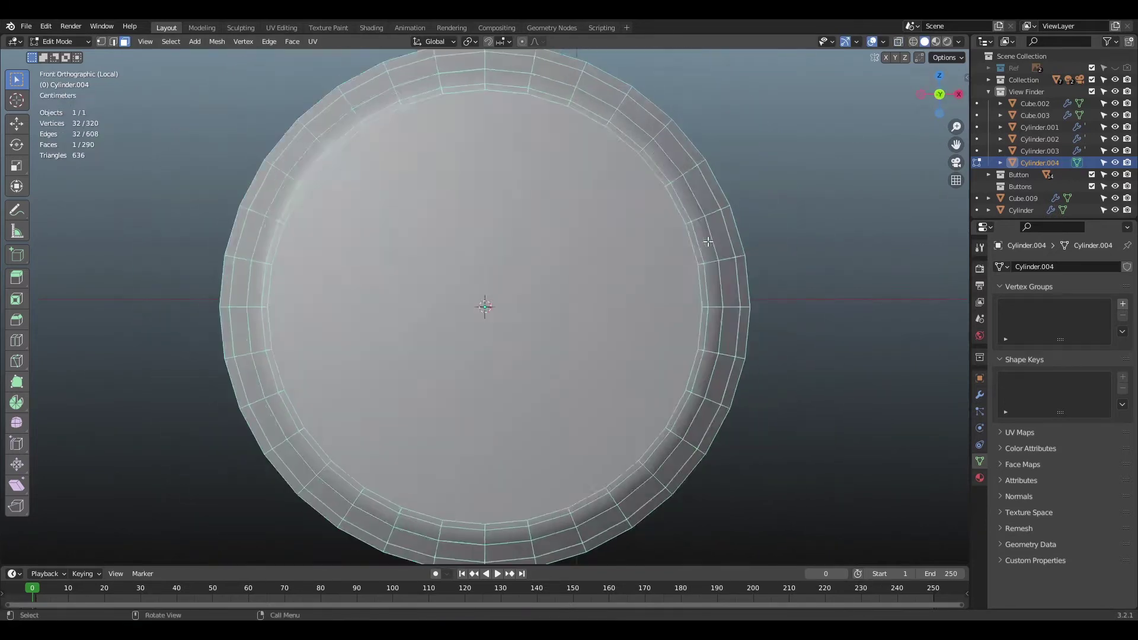
key(alt+z)
key(alt+z)
middle_drag(701, 241, 579, 242)
key(x)
click(579, 243)
click(536, 239)
key(x)
click(536, 239)
- Bridge the two open edge loops at the hood's lens-side opening and exit local view
middle_drag(485, 305, 782, 479)
scroll(865, 468, up, 3)
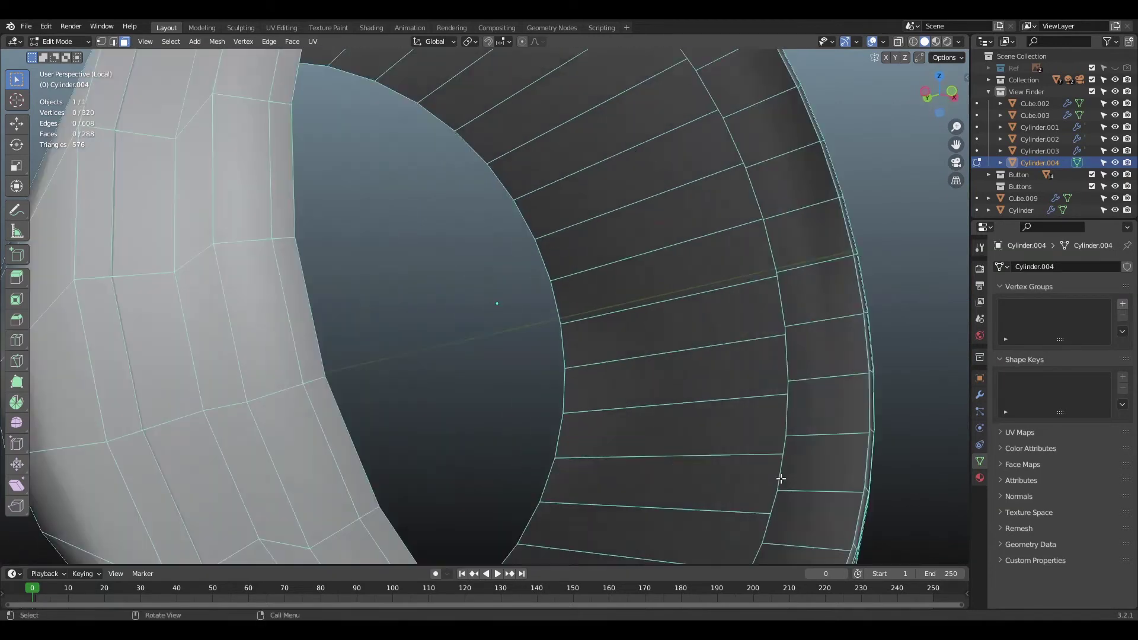
right_click(870, 415)
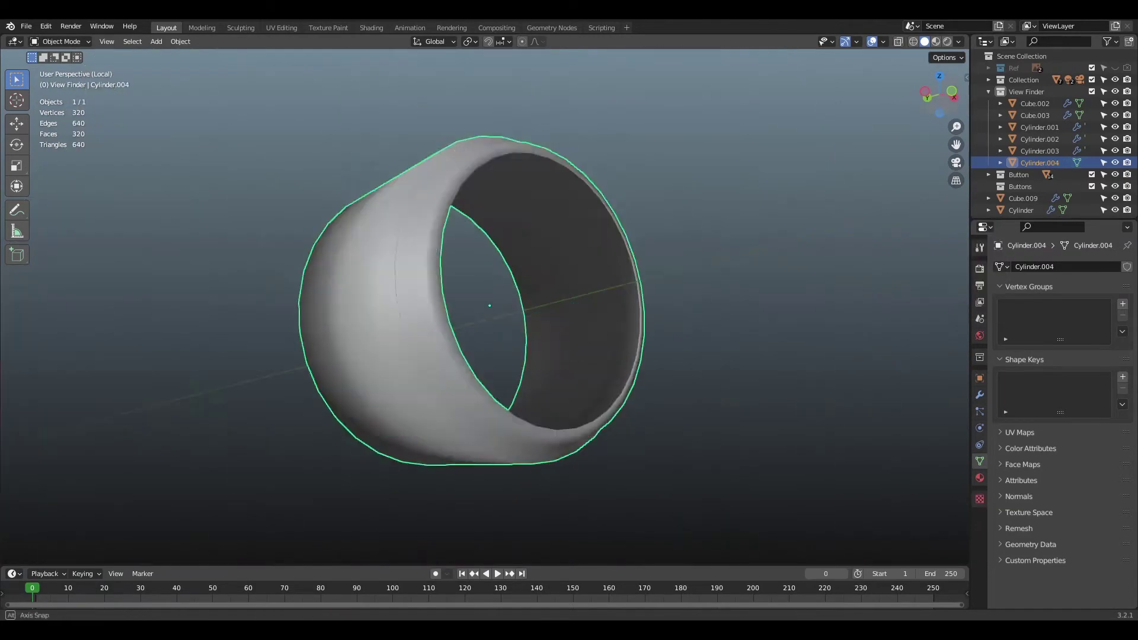
key(KP_Divide)
key(alt+a)
- Examine how the hood lines up with the lens barrel from the side and front using X-ray
click(305, 275)
scroll(305, 274, down, 2)
middle_drag(305, 275, 415, 278)
key(KP_3)
key(alt+z)
key(KP_1)
key(KP_3)
middle_drag(761, 73, 696, 243)
- Move the edge loop at the inner corner of the hood's recess along Y and return to Object Mode
key(Tab)
scroll(696, 244, up, 2)
alt+click(688, 242)
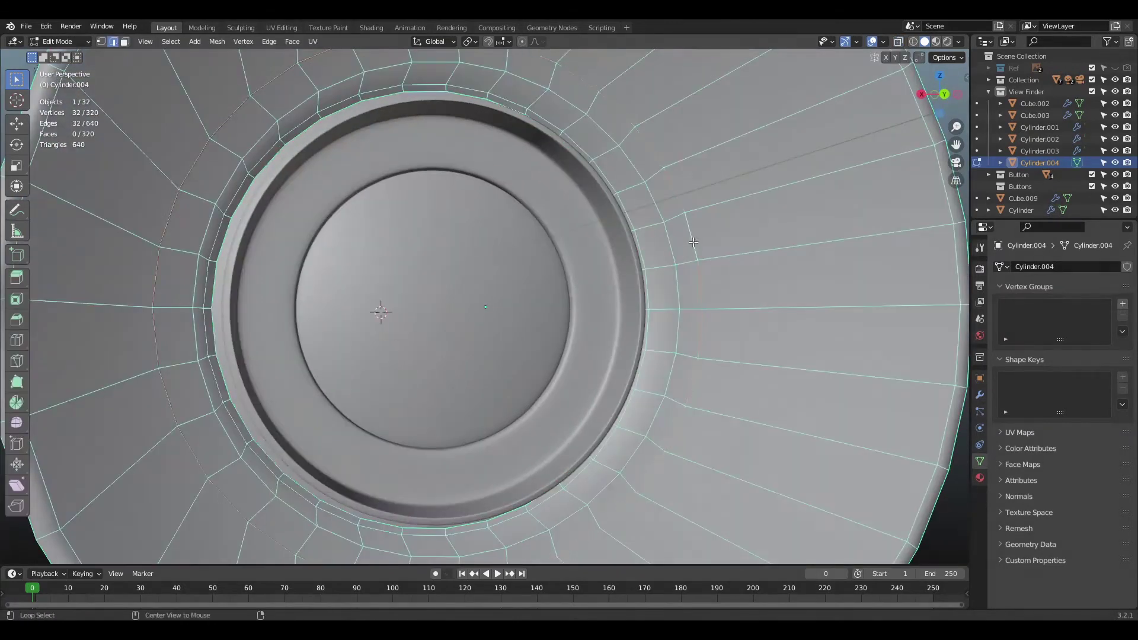
key(KP_3)
scroll(670, 248, down, 3)
scroll(670, 249, up, 1)
key(g)
key(y)
click(477, 262)
key(alt+z)
key(Tab)
scroll(691, 305, down, 3)
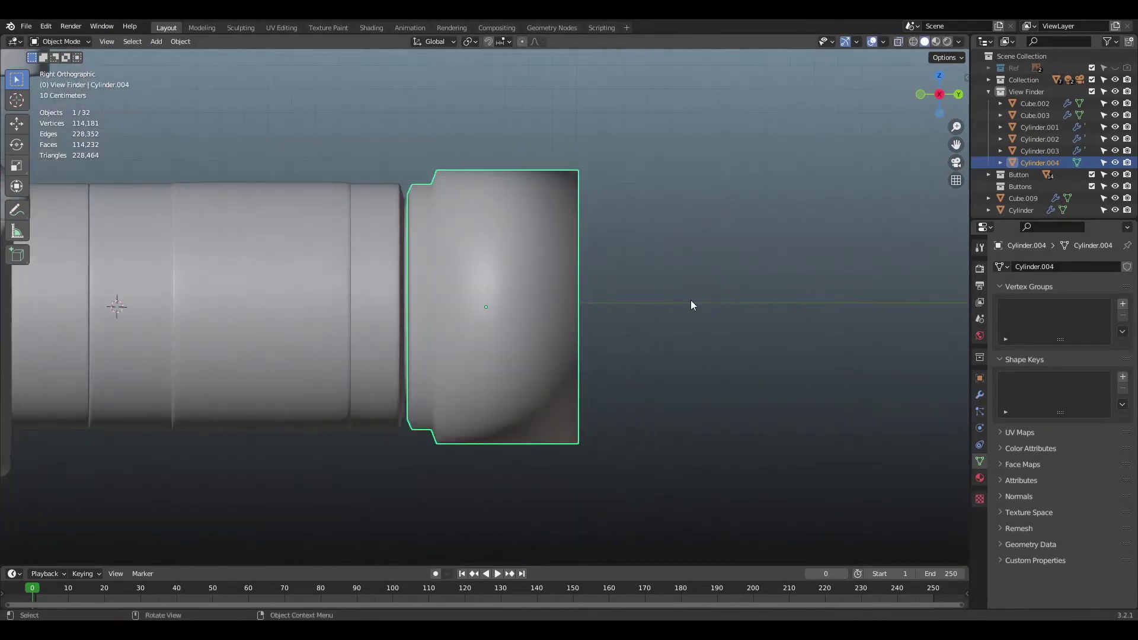
- Add a Subdivision Surface modifier to the lens hood and set its viewport level to 2
drag(951, 87, 800, 89)
click(979, 394)
click(1063, 266)
click(906, 483)
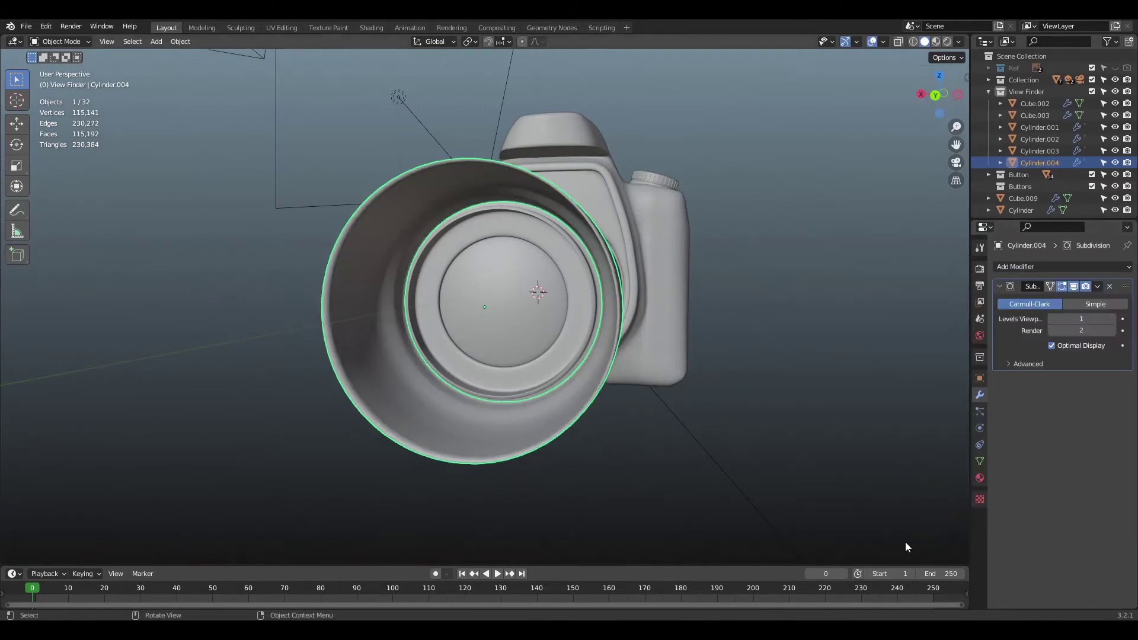
text(2)
key(Return)
scroll(800, 389, up, 3)
- Add supporting edge loops on the hood's outer wall beside the lens-side step and return to Object Mode
drag(948, 107, 821, 107)
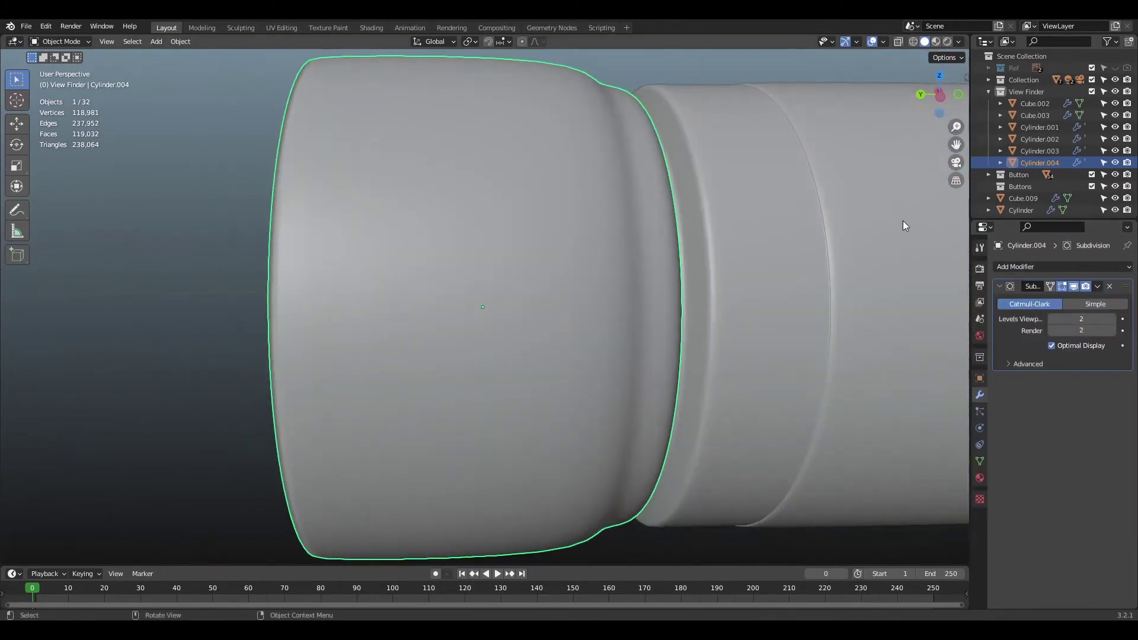
key(Tab)
click(494, 216)
click(661, 243)
middle_drag(661, 244, 628, 261)
key(ctrl+r)
click(595, 318)
click(617, 317)
scroll(605, 249, down, 3)
key(Tab)
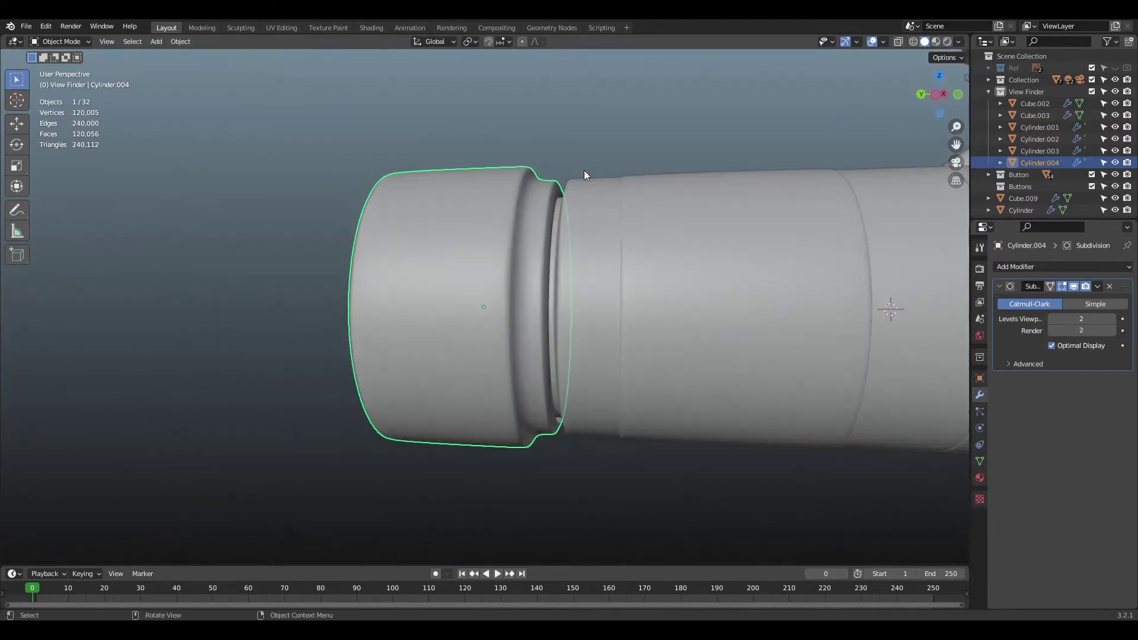
- Add an edge loop on the hood's inner wall, slid close to the inner recess corner, and return to Object Mode
middle_drag(584, 172, 682, 196)
scroll(413, 384, up, 3)
key(Tab)
key(KP_3)
middle_drag(346, 426, 143, 456)
key(ctrl+r)
click(405, 443)
click(479, 436)
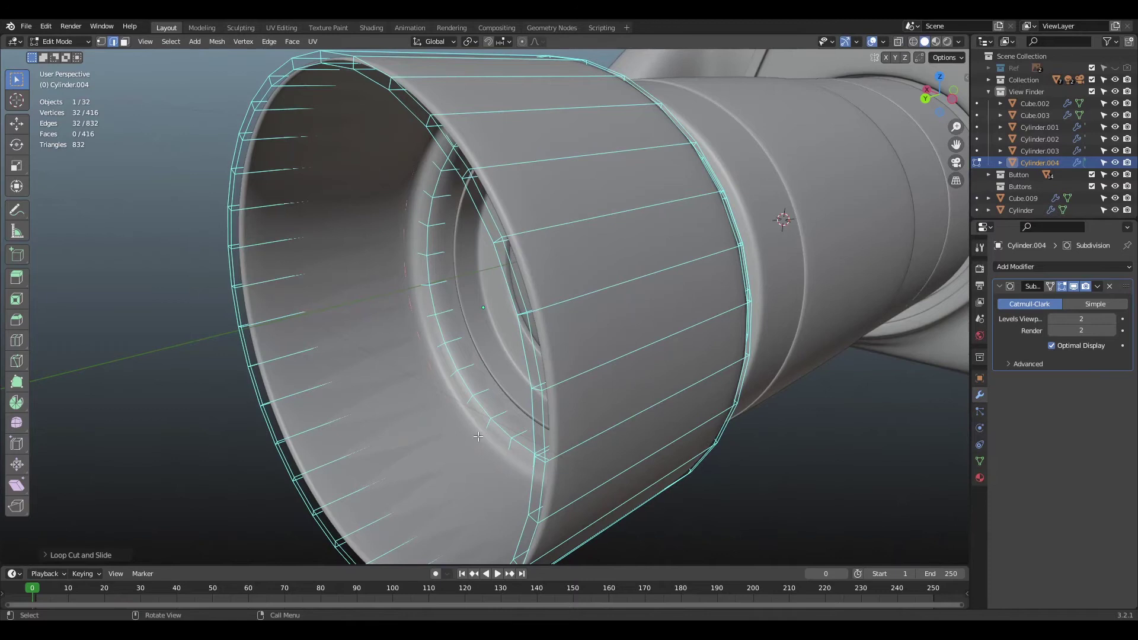
key(Tab)
scroll(595, 488, down, 4)
click(595, 487)
middle_drag(595, 488, 623, 323)
scroll(624, 323, down, 5)
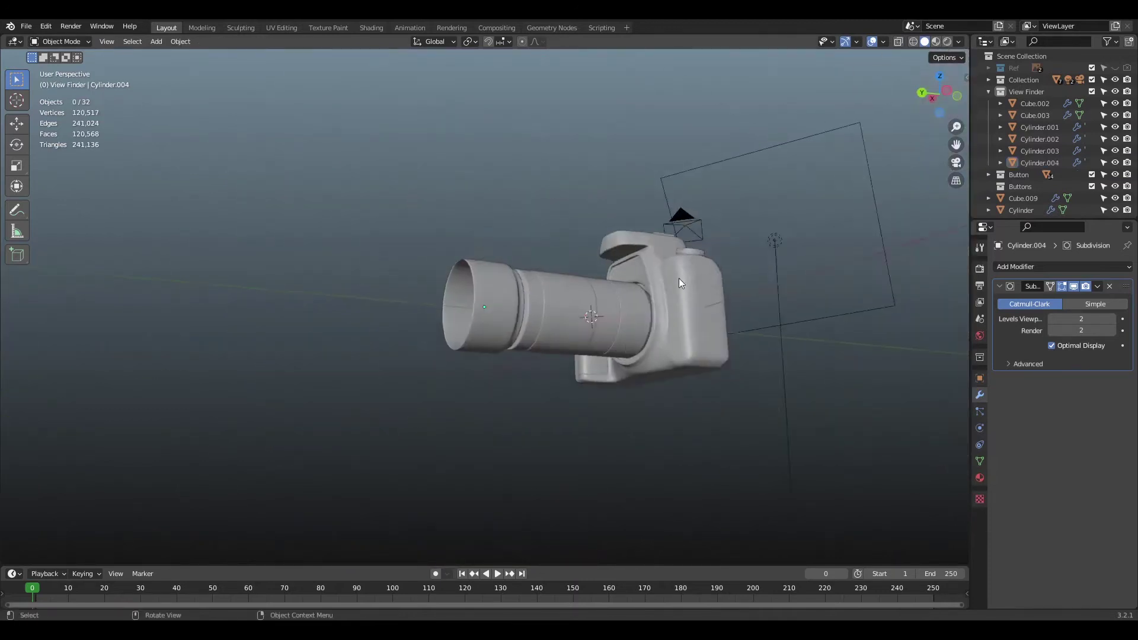
- Try to scallop the hood's open rim by moving spaced rim edges along Y in local view
scroll(680, 281, up, 4)
click(496, 289)
key(KP_Divide)
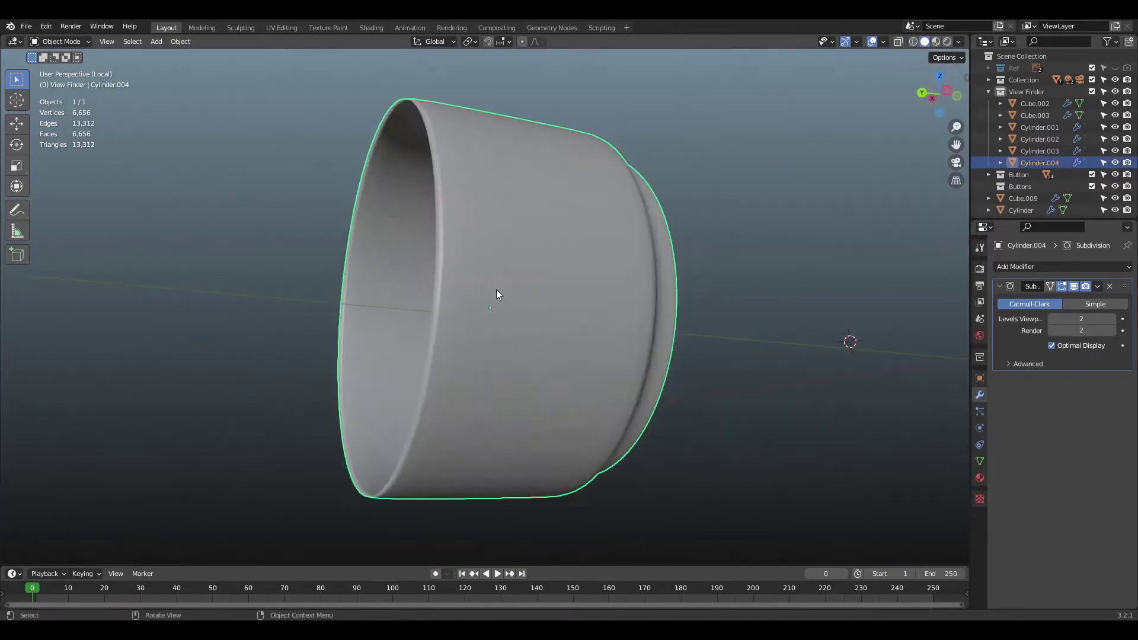
key(Tab)
key(ctrl+KP_1)
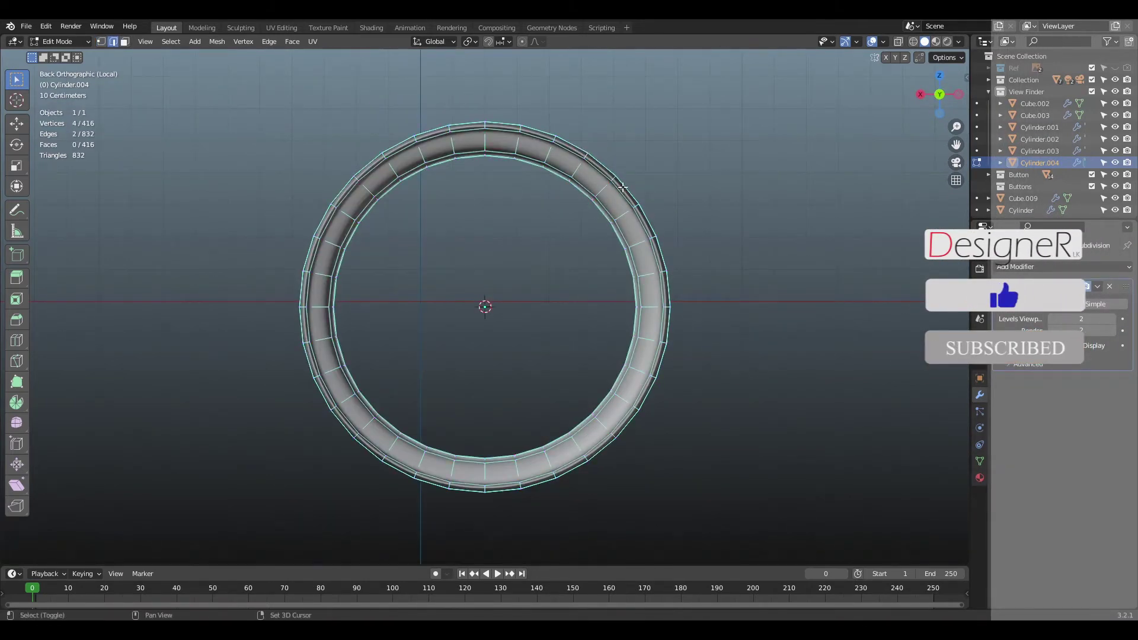
shift+click(678, 341)
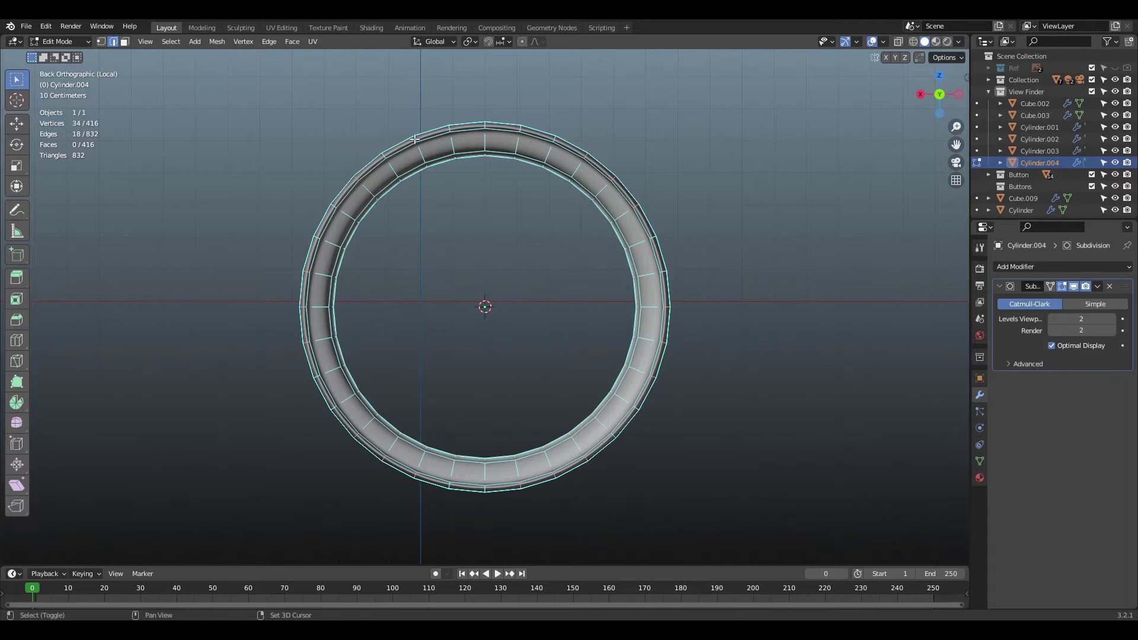
drag(956, 90, 566, 356)
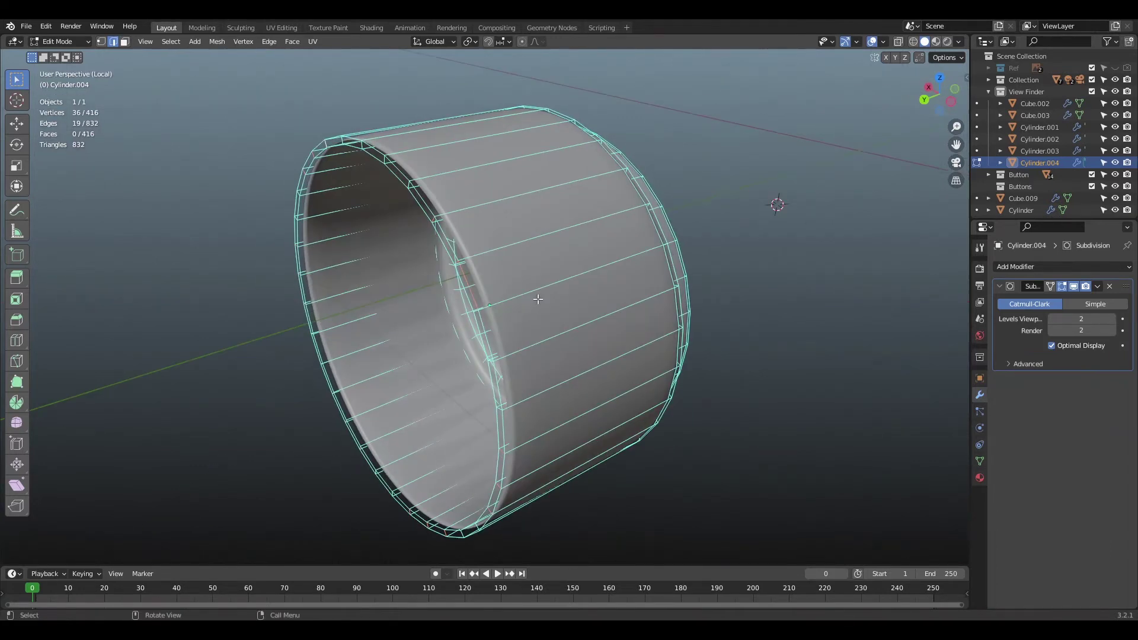
key(g)
key(y)
click(595, 297)
key(Tab)
key(alt+a)
scroll(611, 306, down, 4)
middle_drag(610, 306, 578, 454)
key(KP_Divide)
scroll(694, 297, down, 6)
scroll(579, 454, up, 5)
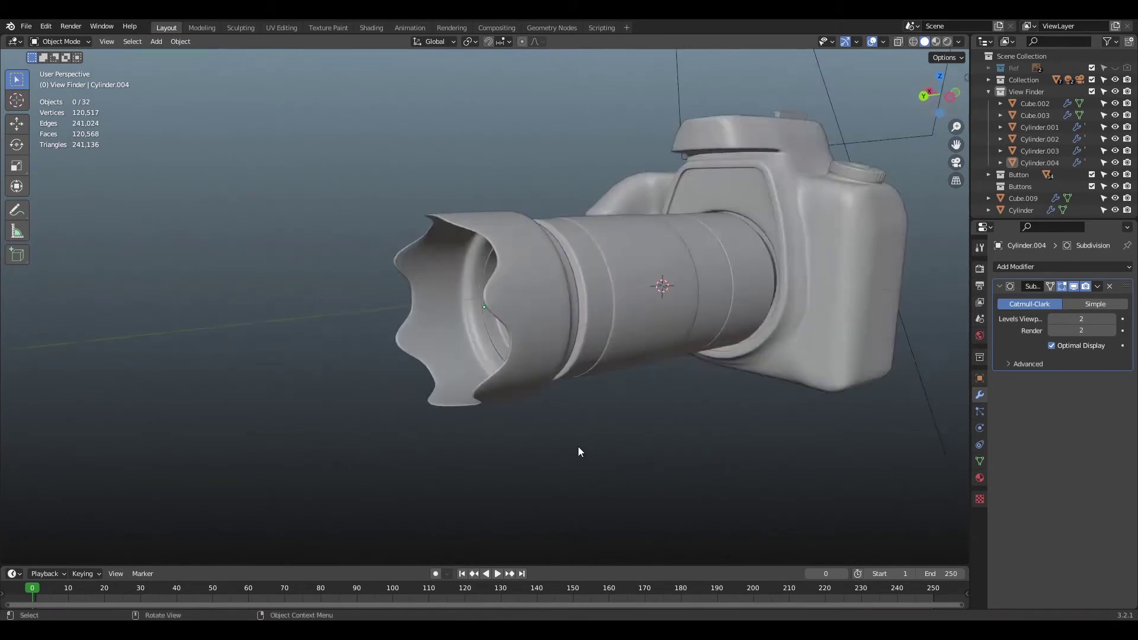
- Isolate the hood and move groups of adjacent edges around its front rim along Y to form petals
scroll(579, 453, up, 2)
click(603, 313)
key(Tab)
key(KP_Divide)
key(ctrl+KP_1)
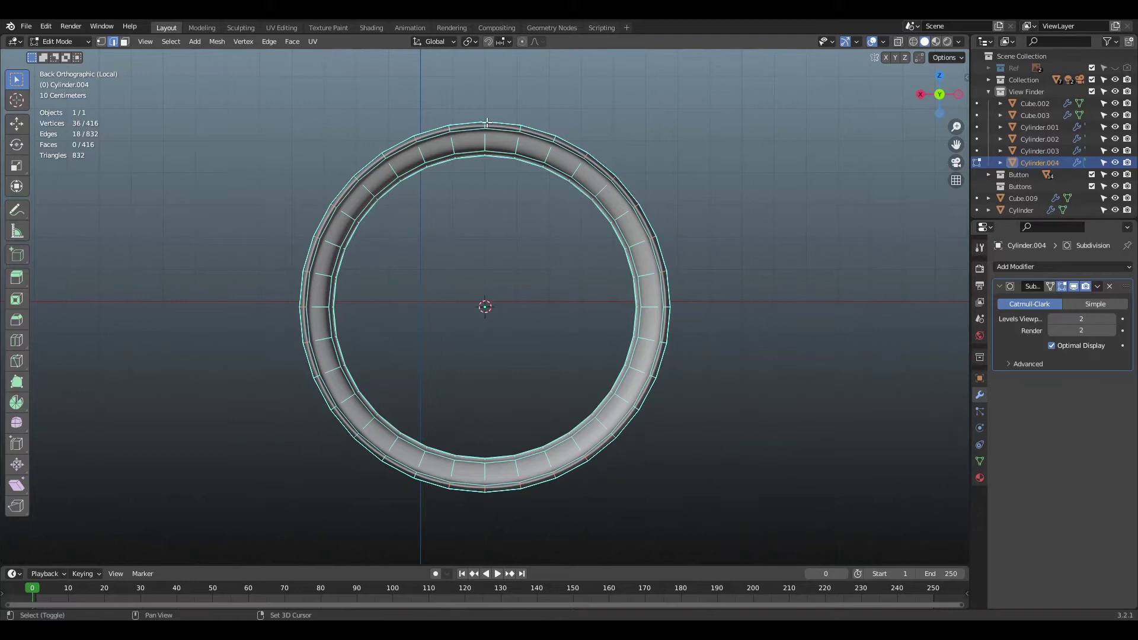
middle_drag(915, 110, 452, 129)
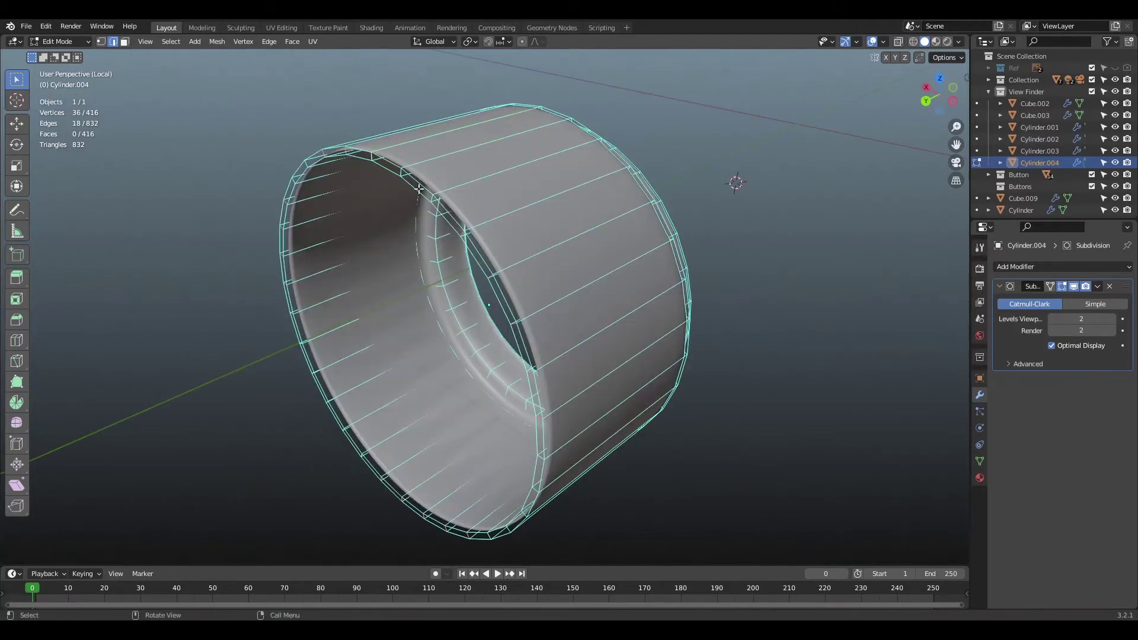
scroll(419, 189, down, 2)
key(g)
key(y)
click(678, 255)
key(Tab)
click(678, 254)
scroll(678, 255, down, 4)
middle_drag(678, 255, 786, 261)
mouse_move(488, 192)
middle_down()
mouse_move(436, 204)
mouse_move(471, 199)
middle_up()
- Round the hood's upper rim section by moving its middle edges along Y in two passes, and save the file
key(Tab)
scroll(472, 199, up, 5)
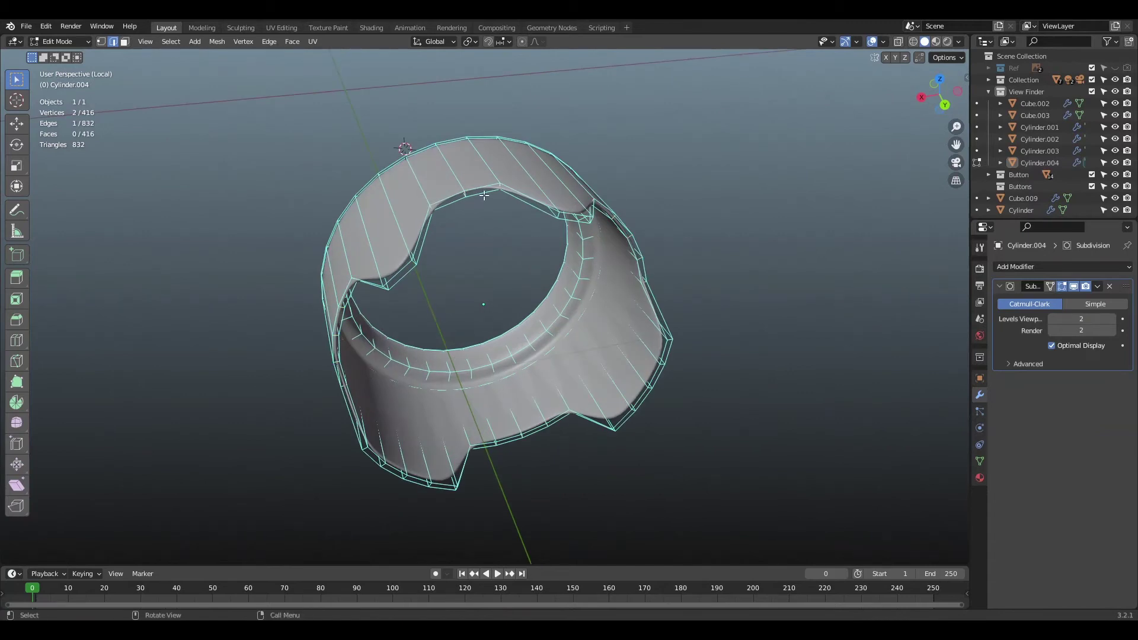
key(g)
key(y)
click(542, 228)
key(KP_7)
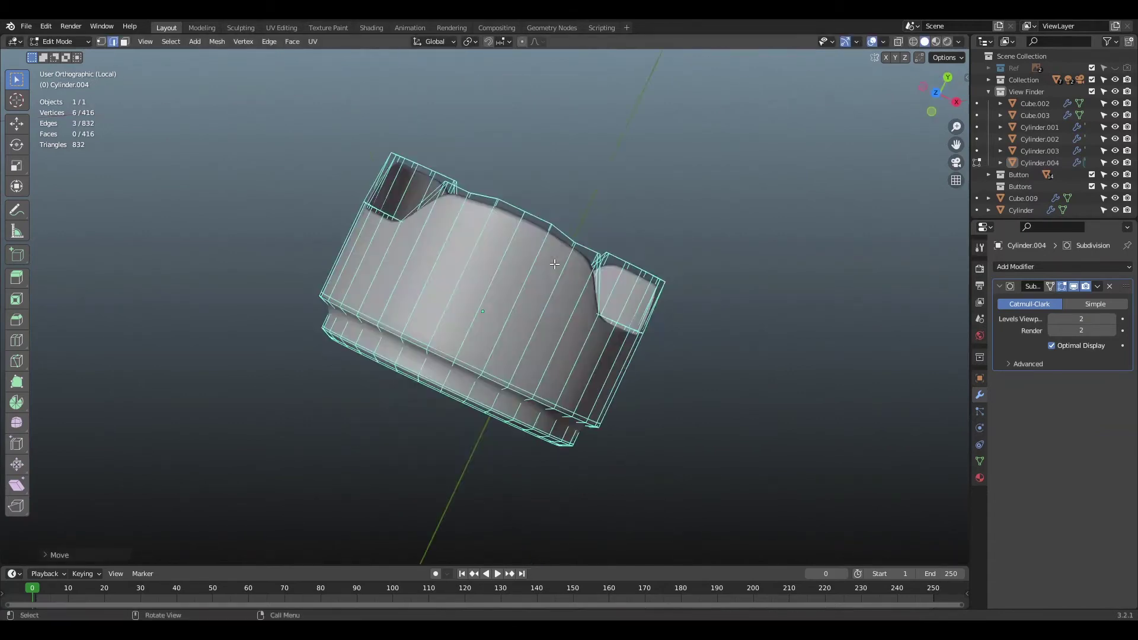
key(g)
key(y)
click(560, 224)
key(Tab)
key(alt+a)
key(ctrl+s)
key(KP_Divide)
- Examine the whole camera with its petal-shaped hood from the front and the side
scroll(742, 195, down, 4)
middle_drag(627, 155, 663, 166)
mouse_move(664, 350)
middle_down()
mouse_move(593, 356)
mouse_move(670, 330)
middle_up()
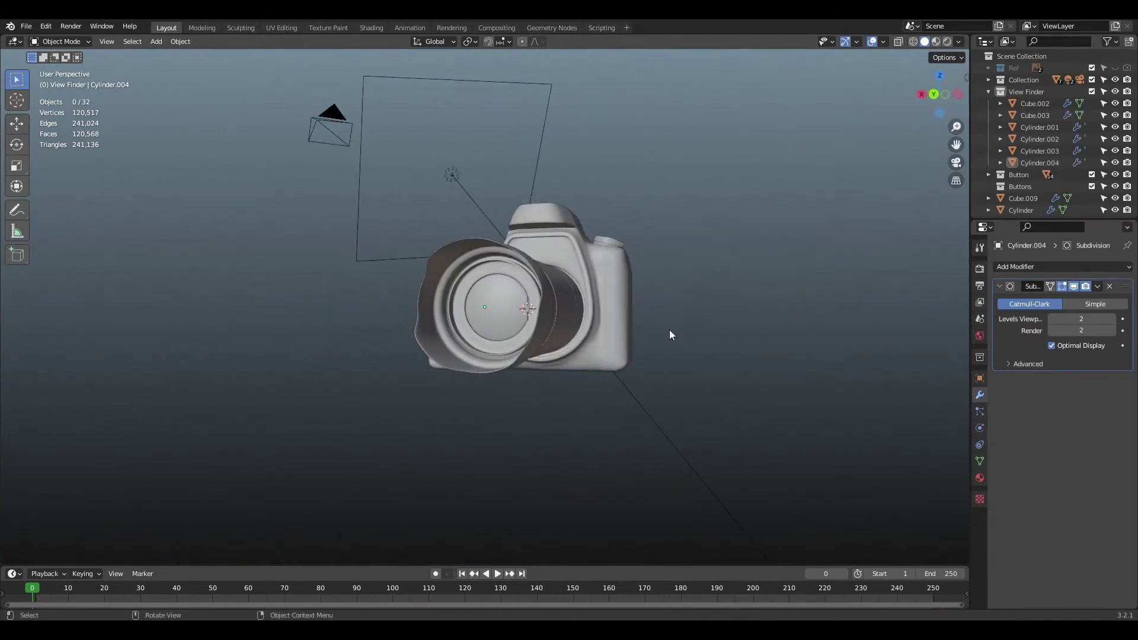
scroll(703, 233, down, 2)
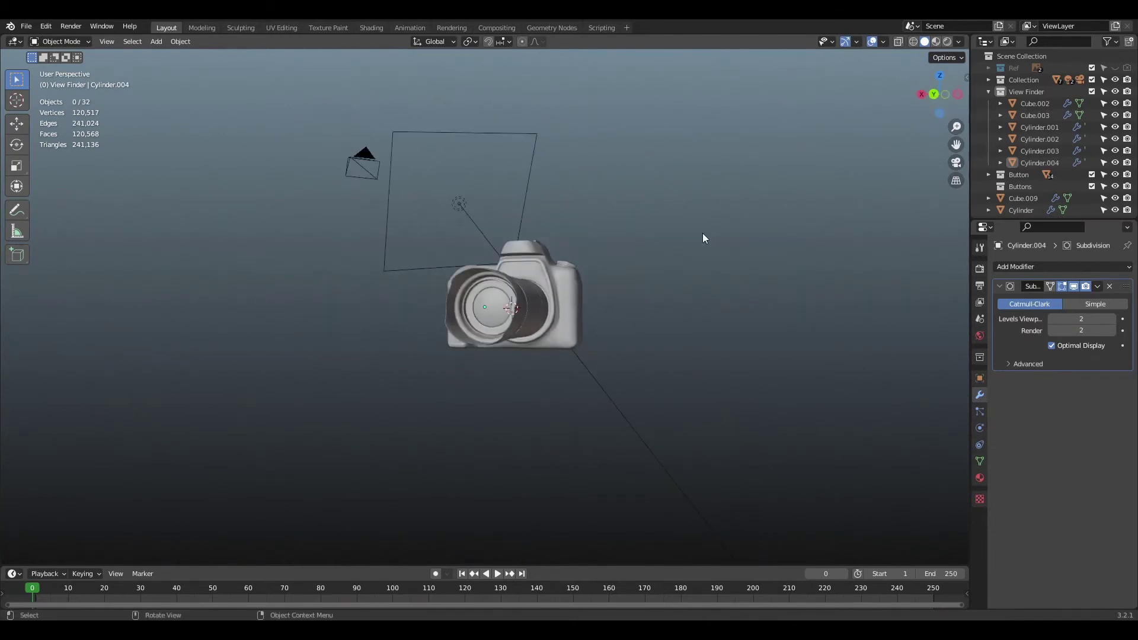
click(471, 336)
key(KP_Decimal)
key(alt+a)
scroll(617, 279, down, 3)
middle_drag(617, 279, 706, 284)
click(354, 250)
key(KP_Decimal)
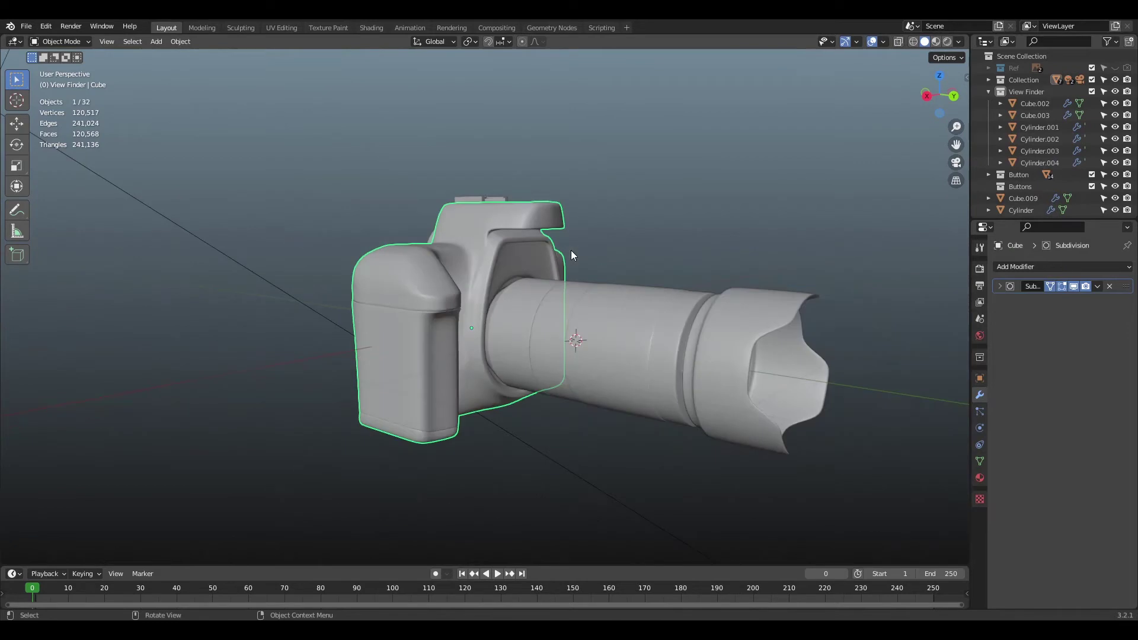
- Inspect the lens barrel's mesh from the side using X-ray
key(KP_3)
click(688, 299)
key(Tab)
key(alt+z)
key(alt+z)
key(Tab)
key(alt+a)
middle_drag(673, 246, 925, 100)
scroll(610, 276, down, 5)
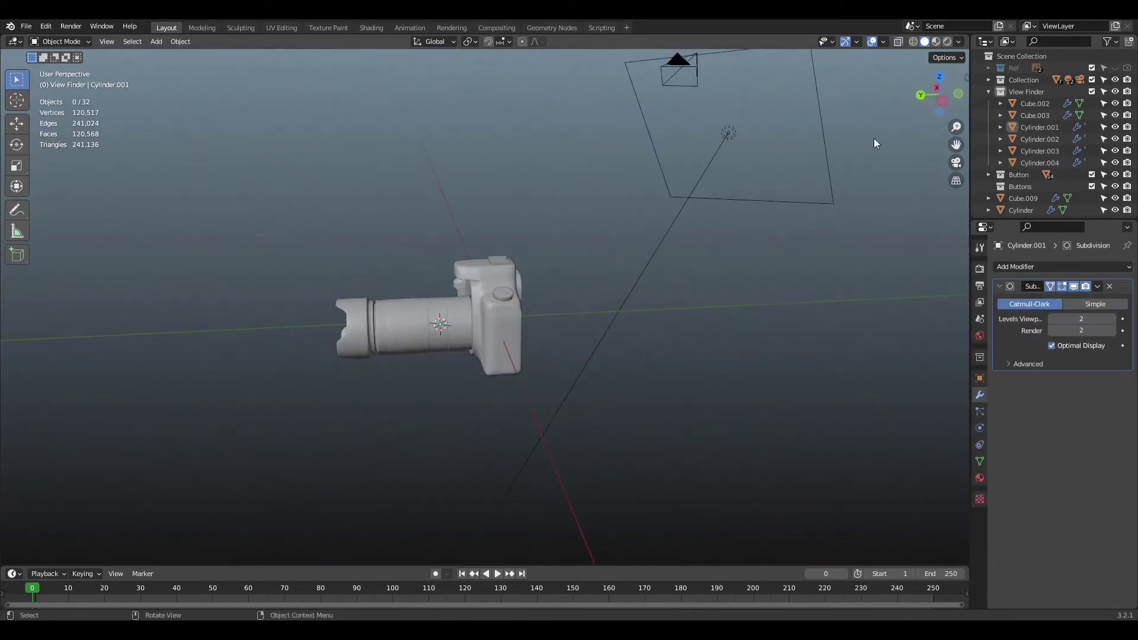
- Shorten the lens barrel by moving its front-end vertices toward the camera body in an isolated X-ray side view
click(454, 326)
key(Tab)
scroll(454, 326, up, 4)
key(alt+z)
key(KP_Divide)
key(KP_3)
drag(576, 184, 694, 433)
key(g)
click(723, 314)
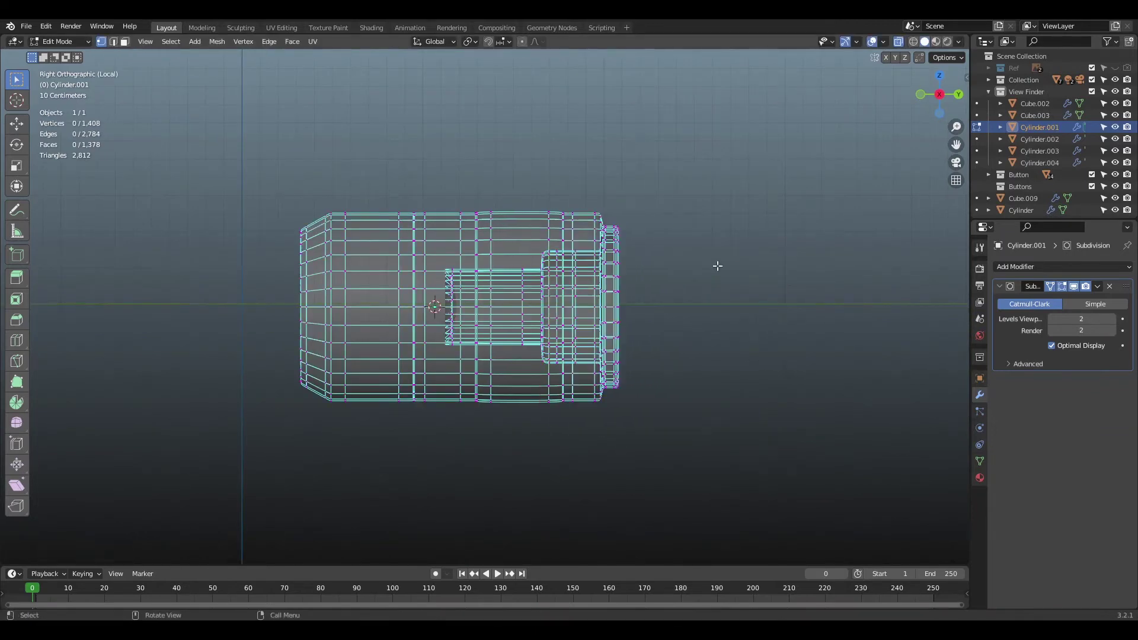
key(alt+z)
key(Tab)
middle_drag(717, 266, 415, 279)
key(KP_Divide)
scroll(415, 278, up, 2)
- Move the front lens glass back along Y into the barrel's front opening
click(229, 344)
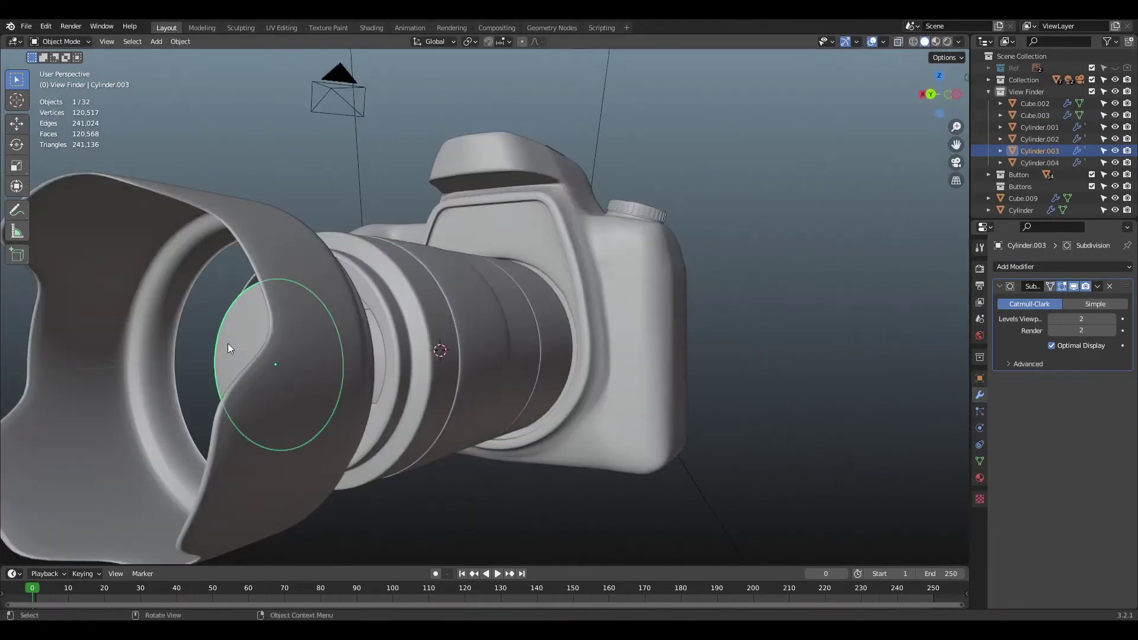
key(KP_Decimal)
key(g)
key(y)
click(651, 429)
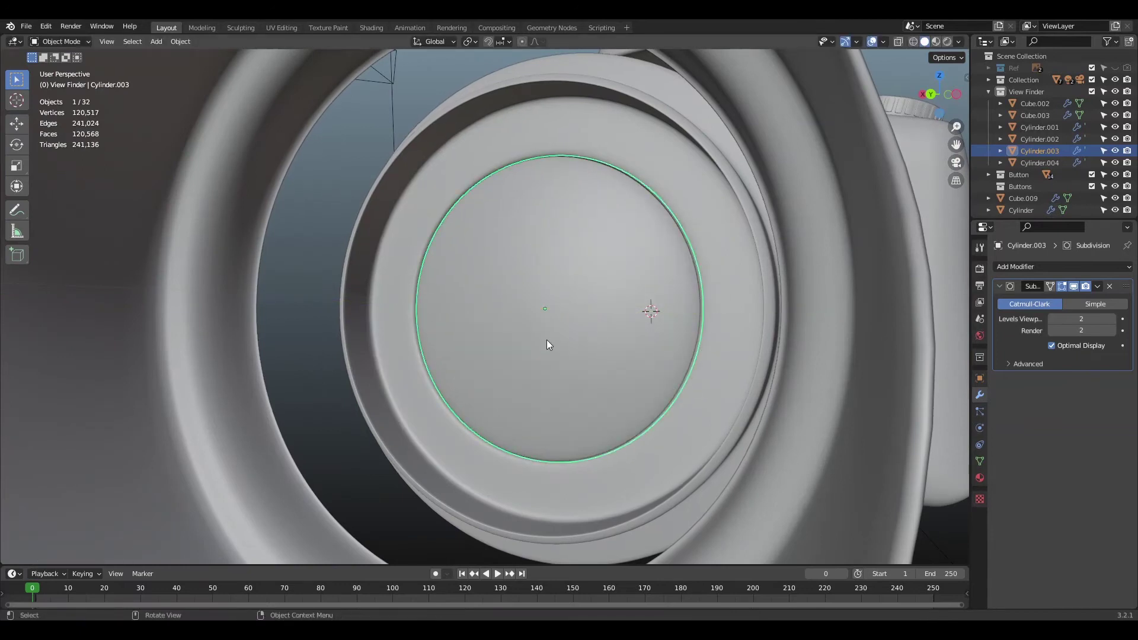
- Temporarily hide the front glass to inspect the inside of the lens, and reveal it again
key(h)
key(alt+h)
key(alt+a)
scroll(594, 315, down, 8)
middle_drag(594, 314, 484, 318)
- Move the lens hood along Y until it sits against the front of the shortened barrel
scroll(485, 317, up, 3)
click(481, 318)
key(g)
key(y)
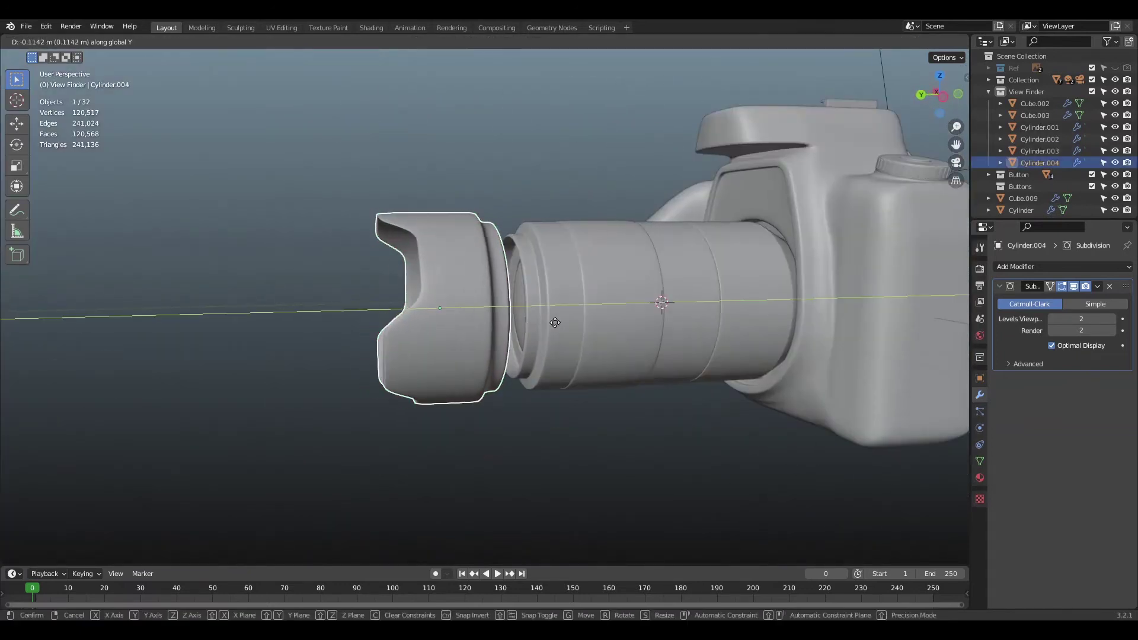
scroll(526, 301, up, 5)
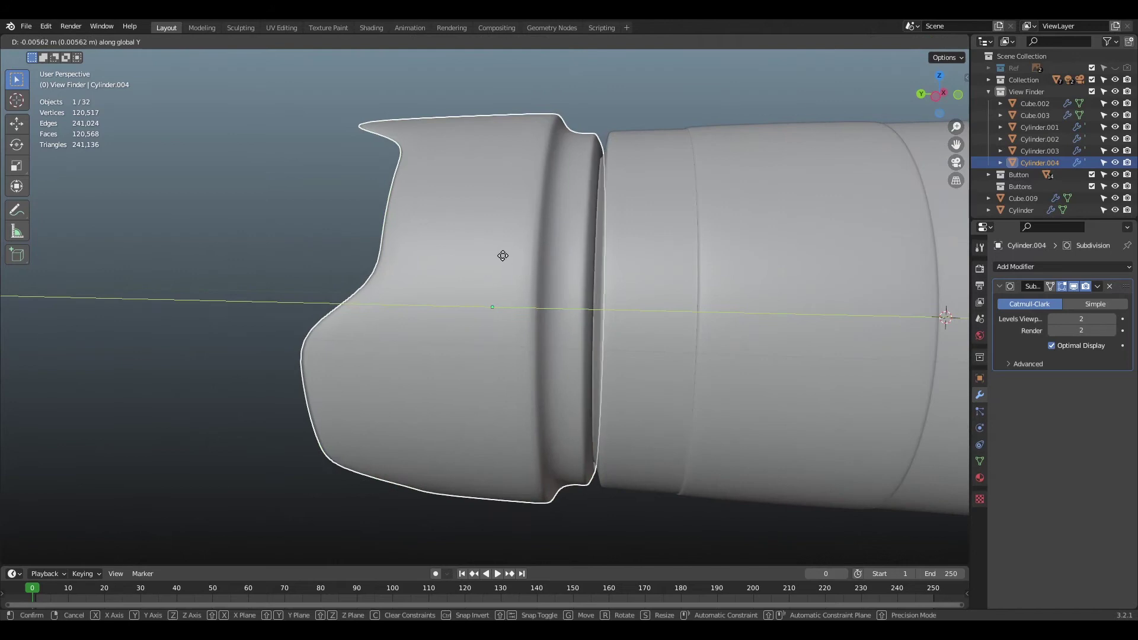
click(504, 256)
key(alt+a)
scroll(553, 183, down, 8)
mouse_move(935, 101)
mouse_down()
mouse_move(972, 101)
mouse_move(955, 101)
mouse_up()
- Add two edge loops around the barrel section nearest the camera body and scale them apart along Y
scroll(934, 102, up, 3)
click(664, 264)
key(Tab)
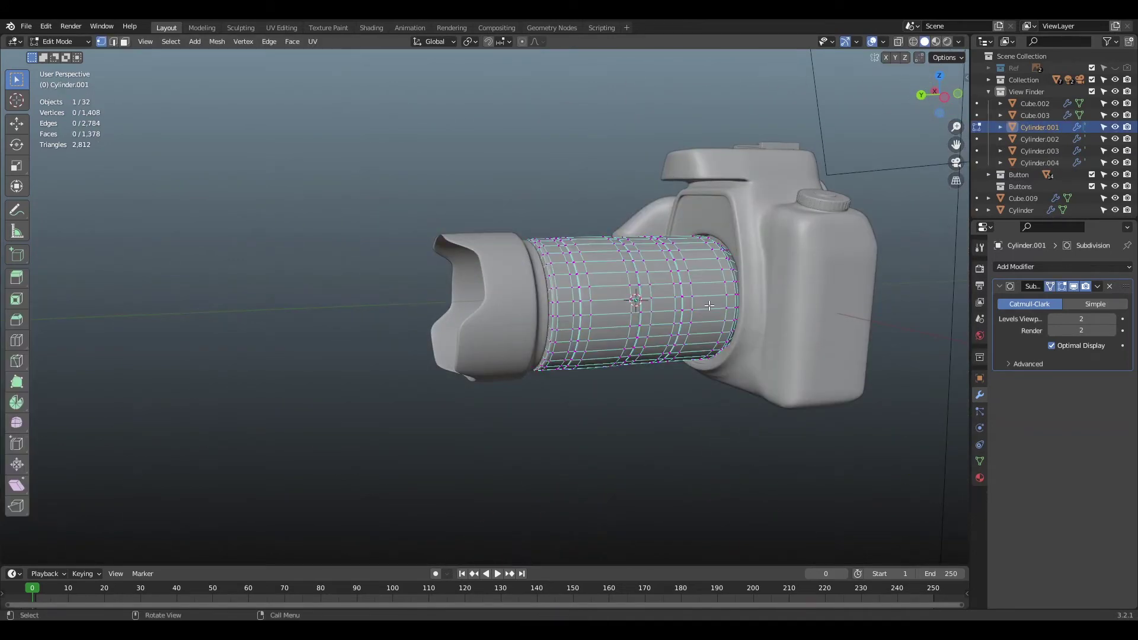
scroll(754, 289, up, 5)
shift+middle_drag(821, 267, 426, 285)
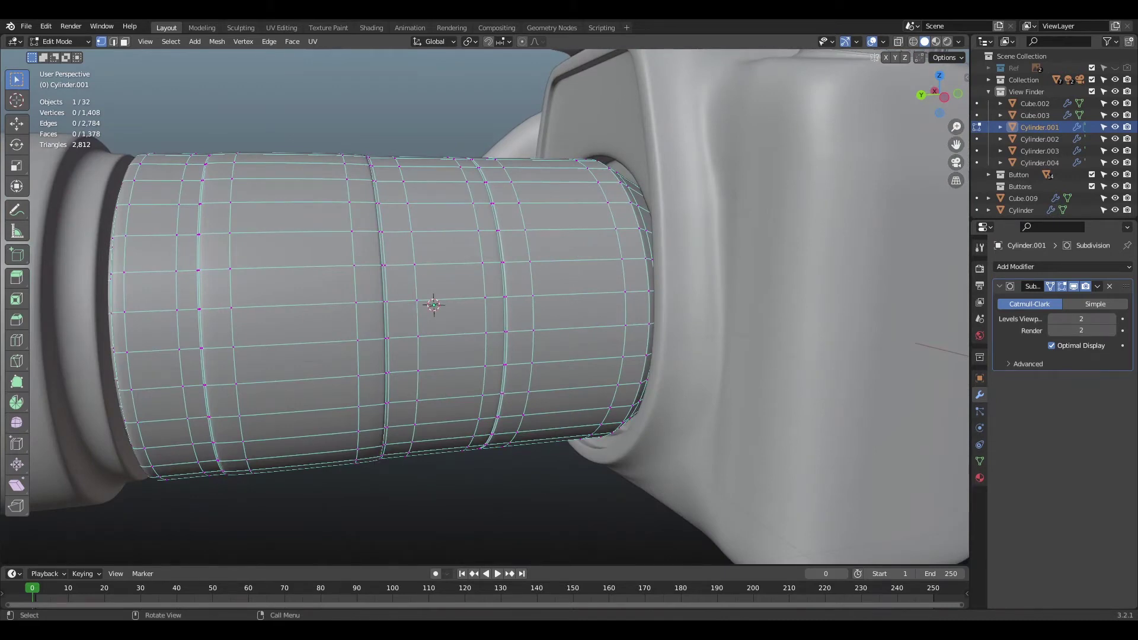
click(579, 307)
right_click(578, 308)
key(s)
key(y)
click(717, 287)
- Extrude five adjacent faces on the side of the barrel's widened band twice to form a switch pad
key(3)
click(574, 248)
shift+click(579, 279)
shift+click(583, 314)
shift+click(582, 345)
shift+click(578, 374)
middle_drag(597, 353, 531, 255)
scroll(532, 254, up, 4)
key(e)
click(519, 263)
key(e)
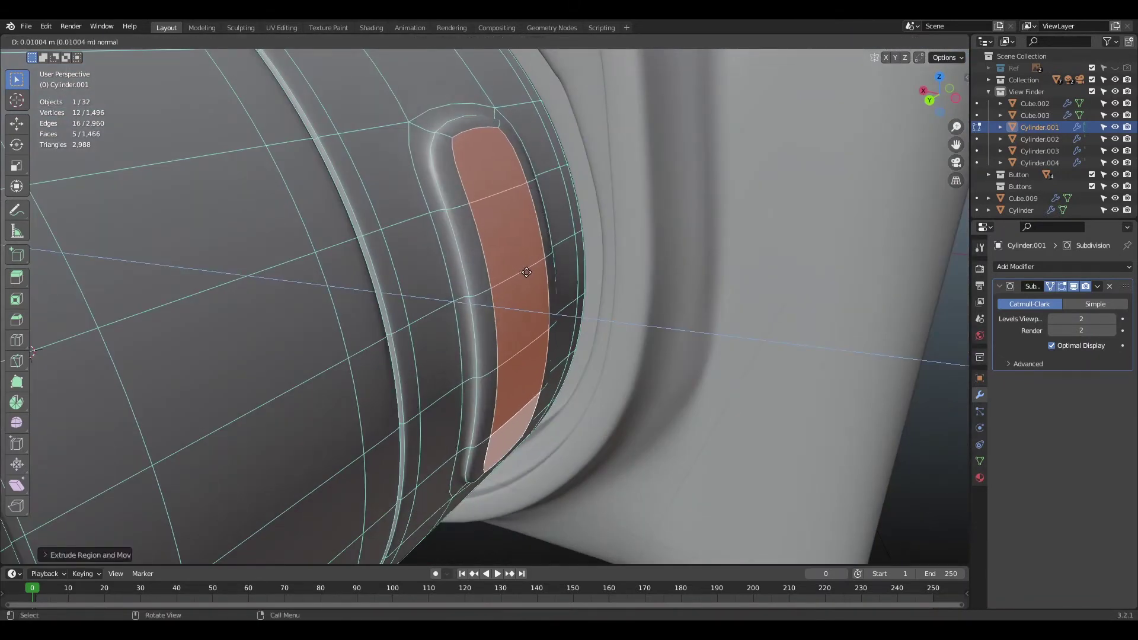
- Extrude two separate faces of the switch pad to form two oval switches and return to Object Mode
key(alt+a)
scroll(545, 284, down, 5)
scroll(524, 277, up, 5)
key(e)
scroll(507, 271, down, 5)
middle_drag(507, 272, 644, 293)
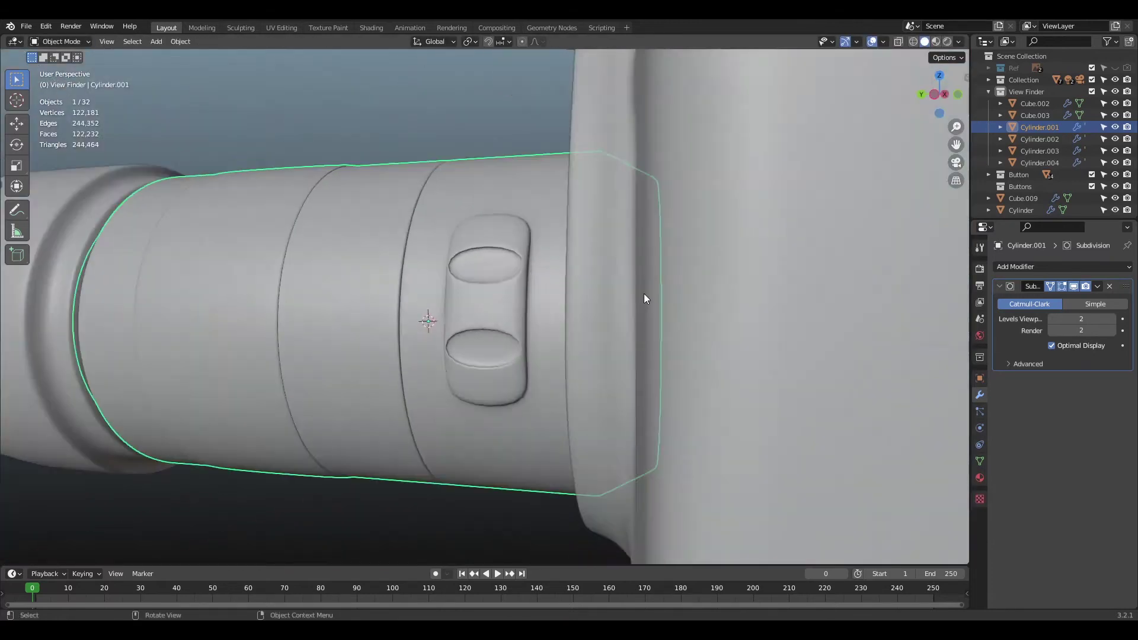
- Add supporting edge loops around and across the two side switches to square off their rounded outlines
scroll(593, 279, up, 4)
click(514, 259)
click(513, 262)
click(555, 276)
scroll(543, 286, down, 8)
key(Tab)
key(alt+a)
middle_drag(544, 287, 617, 297)
scroll(485, 306, up, 7)
key(Tab)
key(Tab)
scroll(414, 492, down, 5)
key(Tab)
- Shift the two edge loops crossing the switch pad along the barrel toward the camera body
key(3)
middle_drag(521, 379, 450, 385)
scroll(486, 379, up, 5)
click(536, 391)
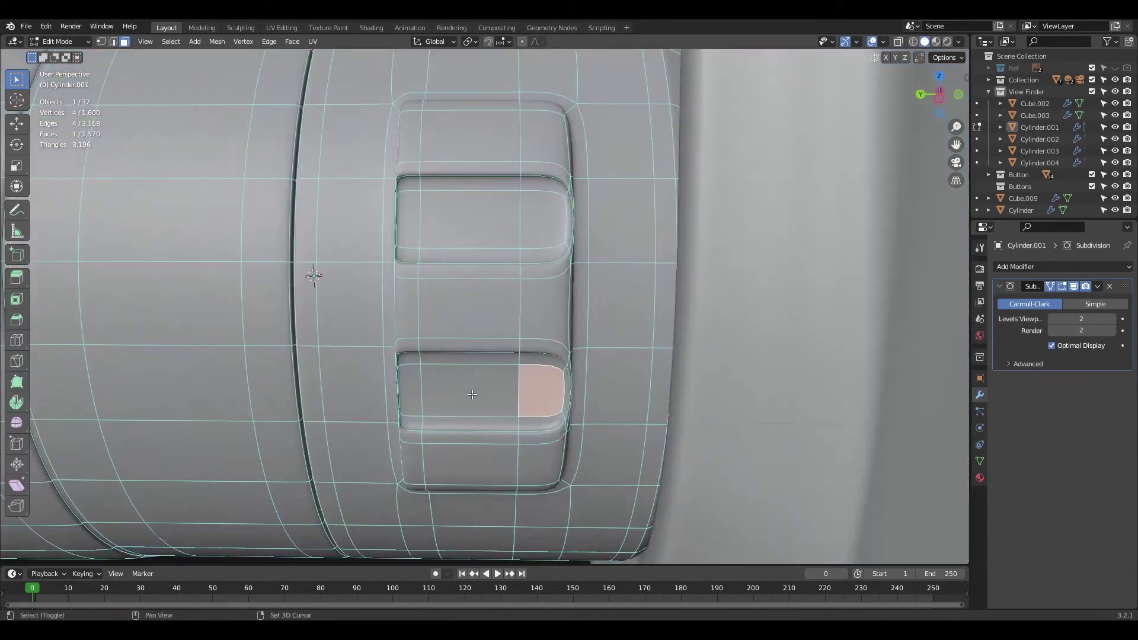
key(s)
key(y)
click(664, 234)
alt+click(523, 296)
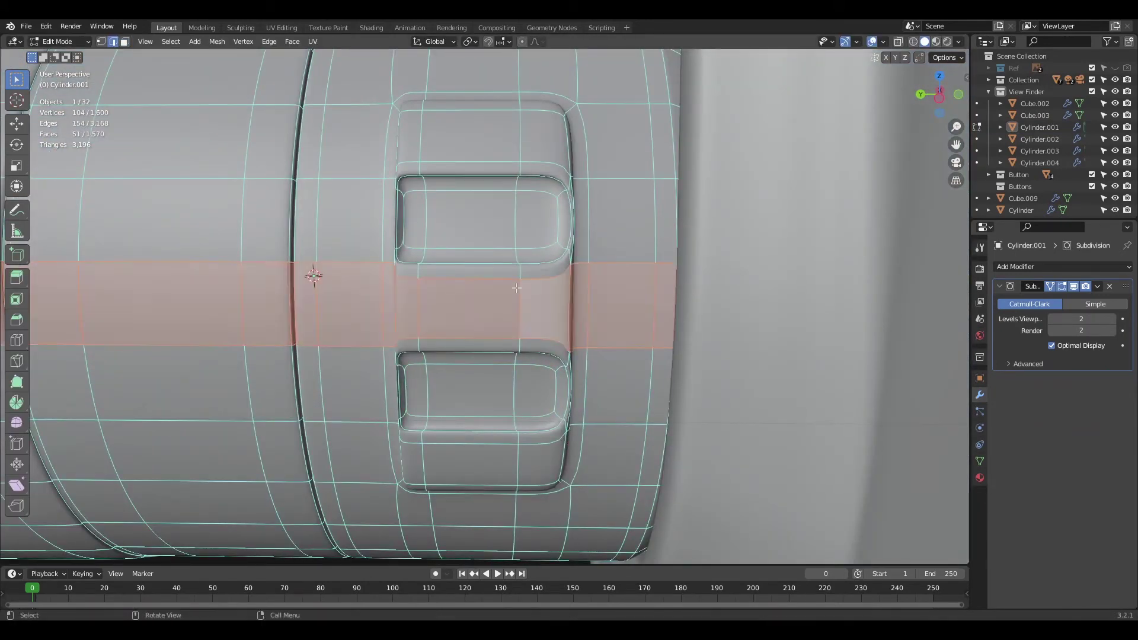
key(2)
alt+click(521, 291)
key(g)
click(539, 292)
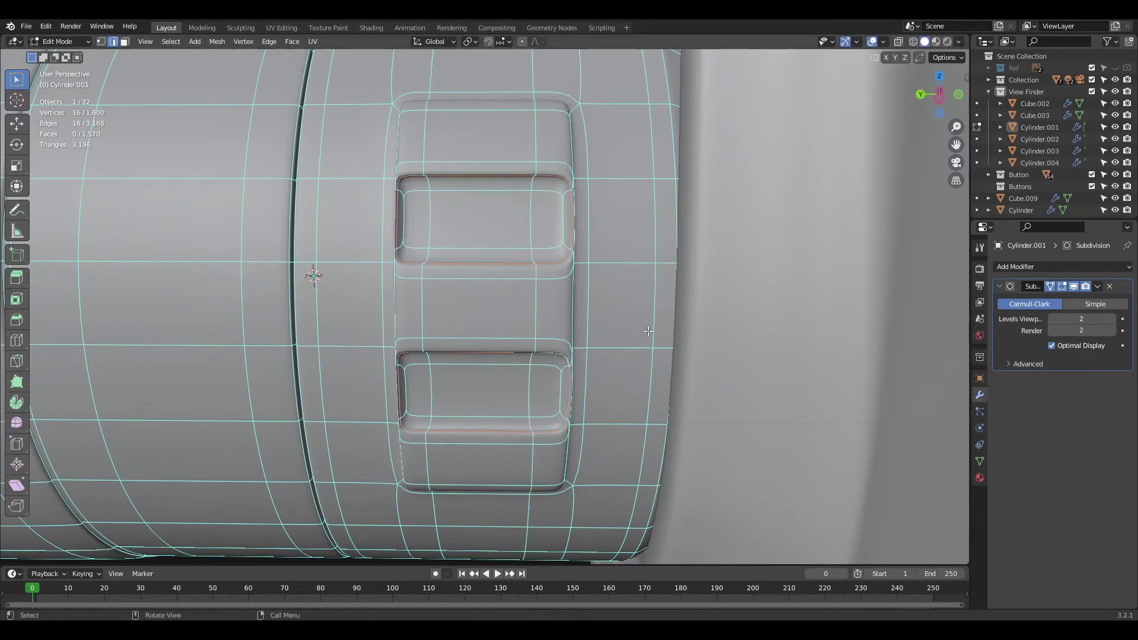
- Scale the outer edge loops of both switch recesses along Y to narrow the recesses
key(s)
key(y)
click(678, 337)
- Scale the inner edge loops on the floors of both switch recesses along Y and return to Object Mode
alt+click(483, 249)
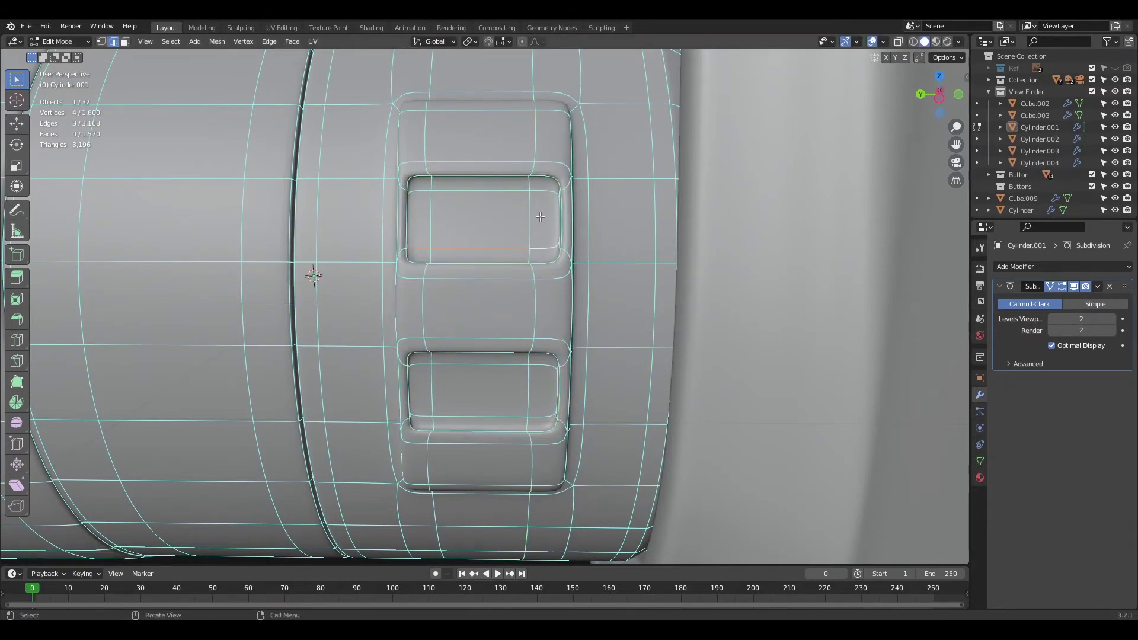
middle_drag(474, 255, 513, 255)
scroll(507, 237, up, 2)
alt+click(486, 140)
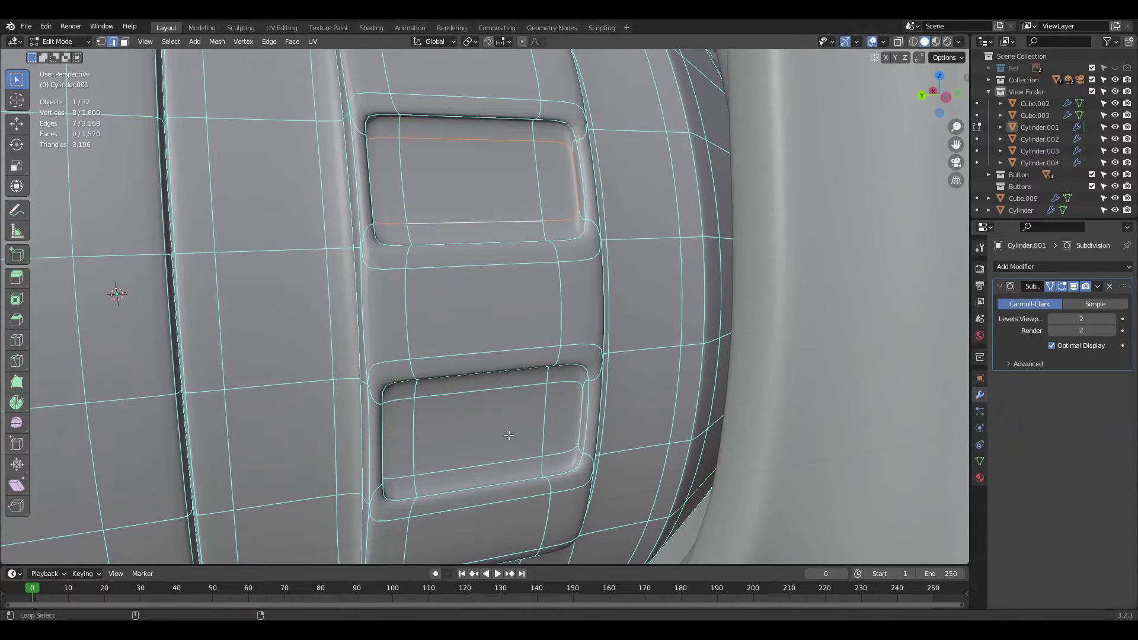
alt+shift+click(557, 463)
drag(940, 95, 880, 94)
middle_drag(699, 287, 748, 293)
key(s)
key(y)
click(715, 293)
scroll(599, 331, down, 7)
key(Tab)
key(alt+a)
- Add two edge loops around the raised side wall of the switch pad to sharpen its rim
middle_drag(451, 349, 522, 345)
scroll(523, 345, up, 3)
click(455, 283)
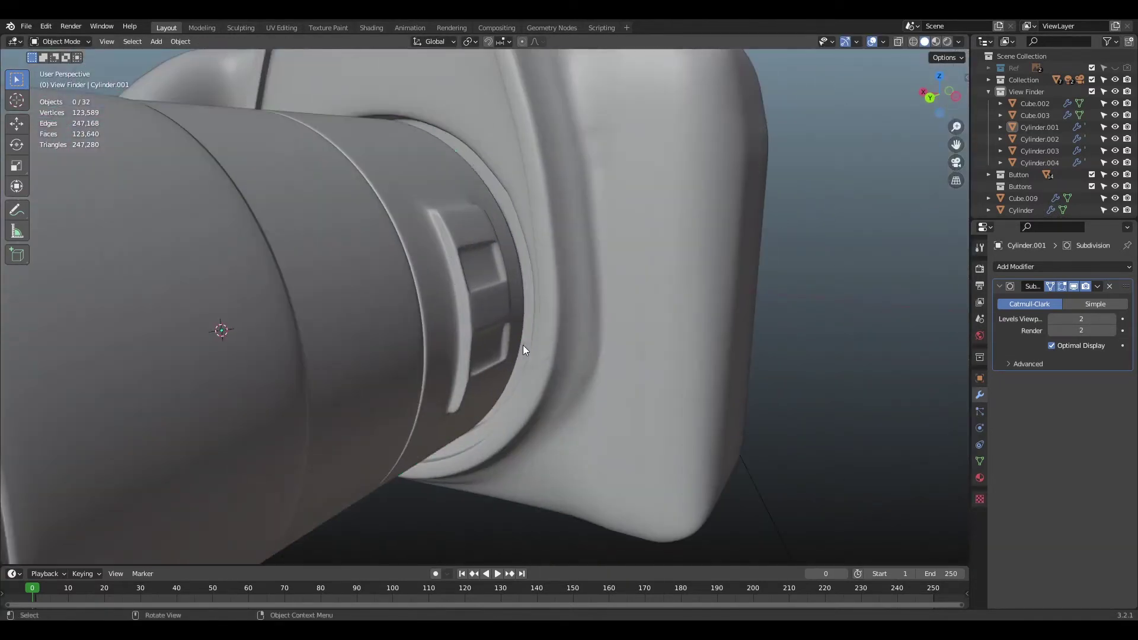
click(797, 243)
click(450, 243)
key(Tab)
scroll(444, 237, up, 4)
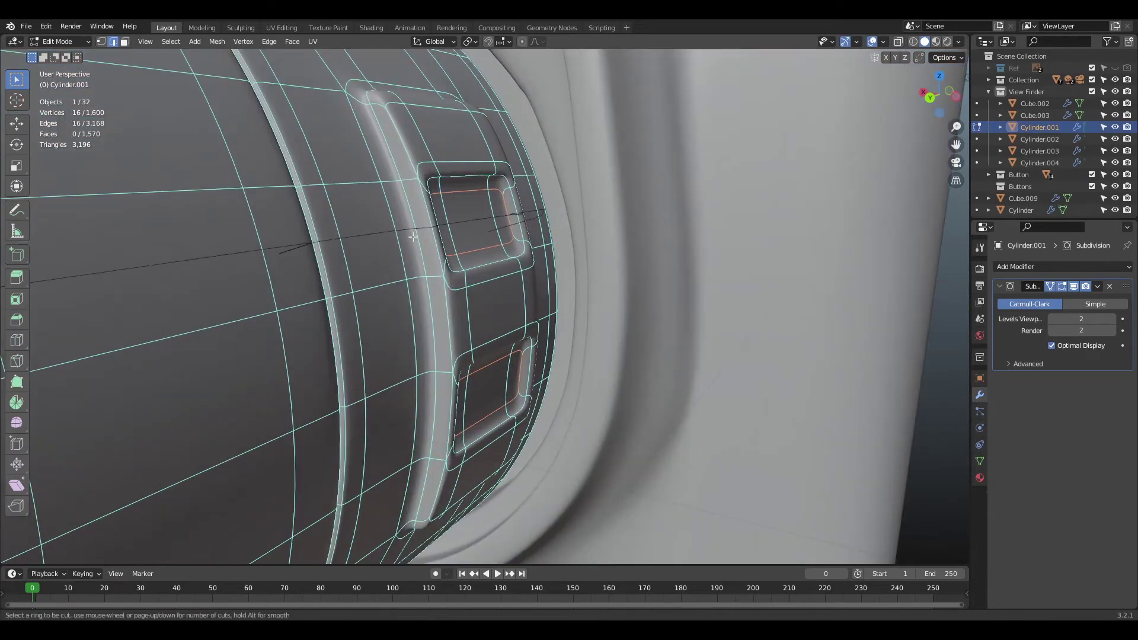
click(442, 364)
right_click(441, 365)
key(ctrl+z)
click(443, 370)
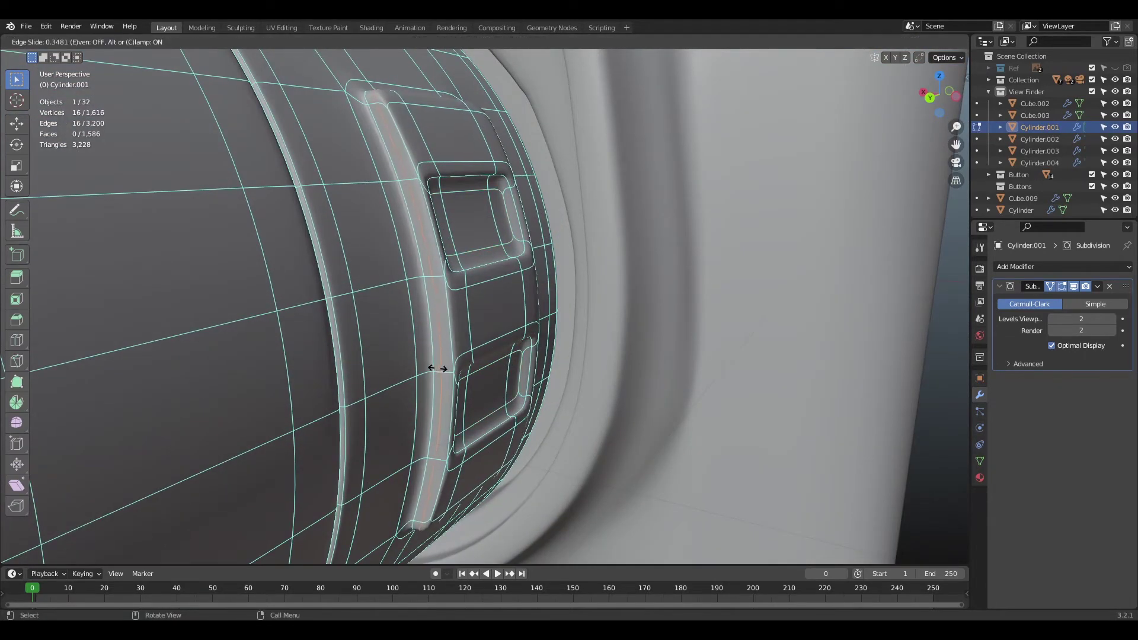
click(423, 377)
click(408, 375)
key(Tab)
scroll(432, 389, down, 10)
click(433, 389)
middle_drag(433, 389, 933, 96)
scroll(723, 290, down, 4)
scroll(932, 96, up, 4)
scroll(484, 307, up, 4)
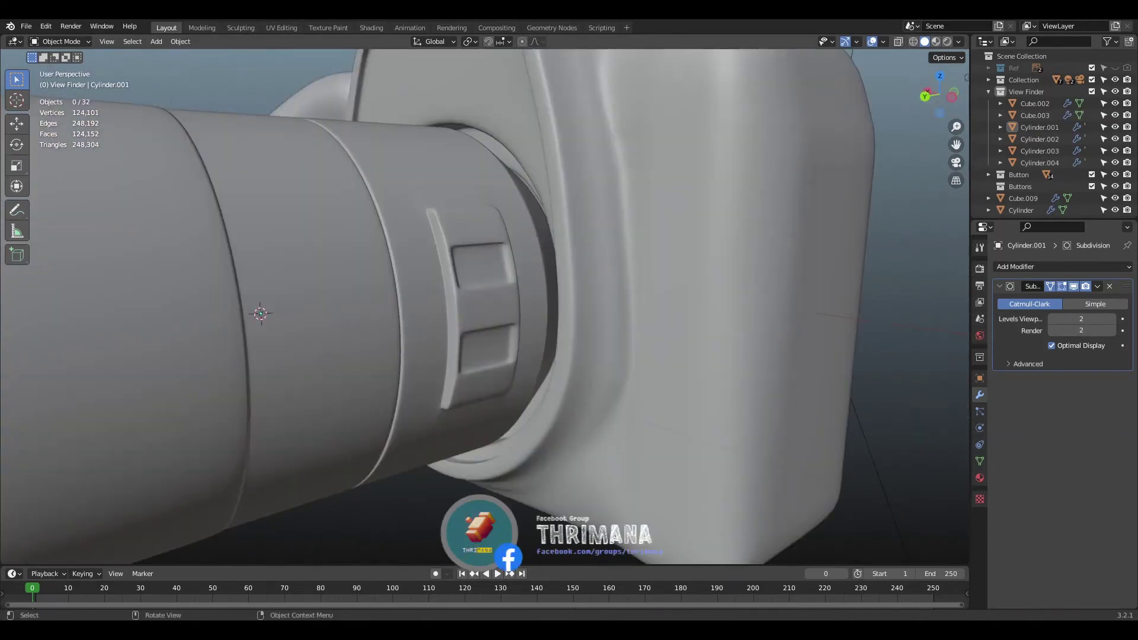
- Adjust the switch pad's supporting edge loops by moving them along Y, and return to Object Mode
key(Tab)
scroll(575, 328, up, 3)
middle_drag(575, 328, 533, 325)
key(g)
key(y)
click(496, 249)
alt+click(524, 235)
key(g)
key(y)
click(535, 233)
key(Tab)
scroll(414, 63, down, 4)
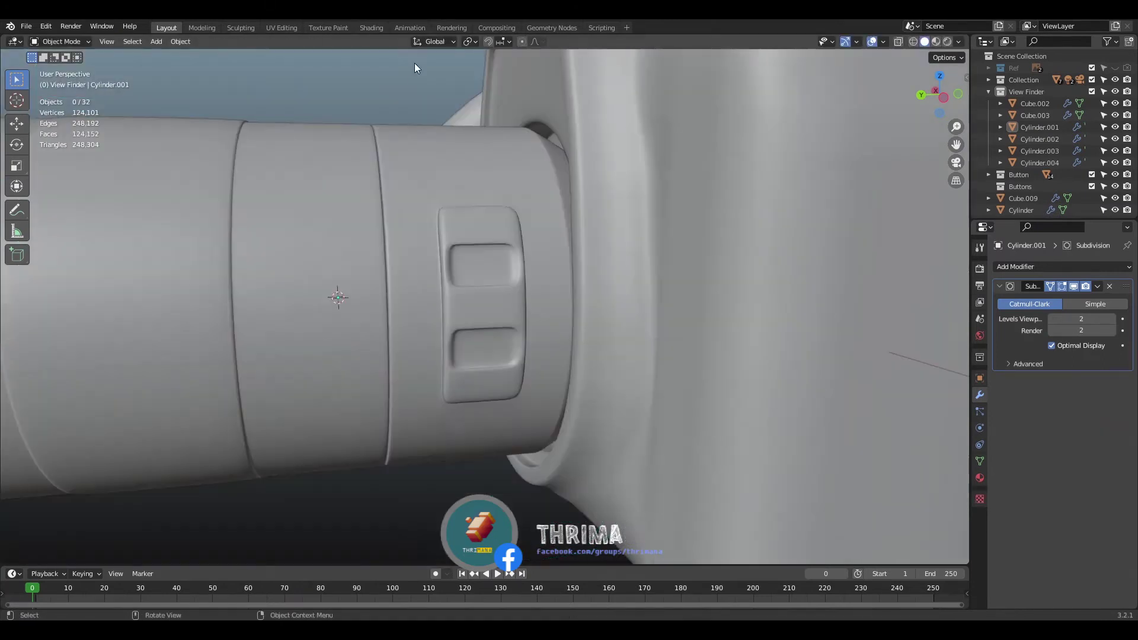
- Add a supporting edge loop around the inner wall of each switch recess
middle_drag(675, 261, 716, 261)
scroll(716, 261, up, 4)
key(Tab)
middle_drag(953, 81, 711, 178)
key(ctrl+r)
click(513, 244)
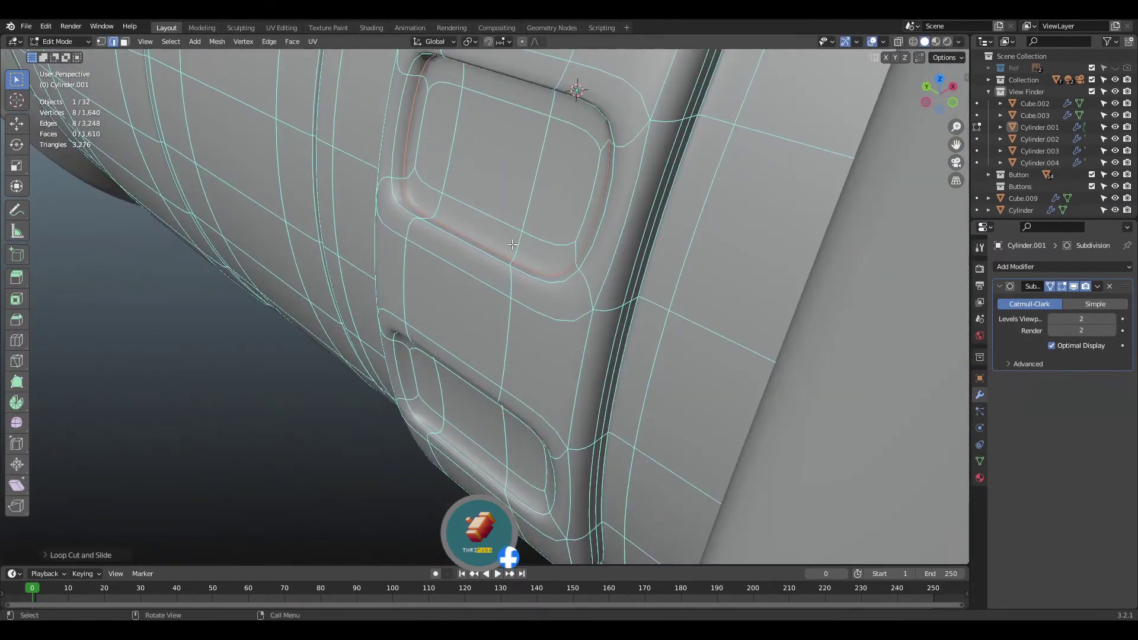
key(Tab)
scroll(777, 198, down, 3)
middle_drag(415, 255, 578, 243)
scroll(515, 264, up, 2)
key(Tab)
- Scale the wall edge loop of the upper and the lower switch recess along Z, and return to Object Mode
alt+click(522, 240)
middle_drag(752, 172, 701, 140)
key(s)
key(z)
click(701, 140)
alt+click(551, 485)
key(s)
key(z)
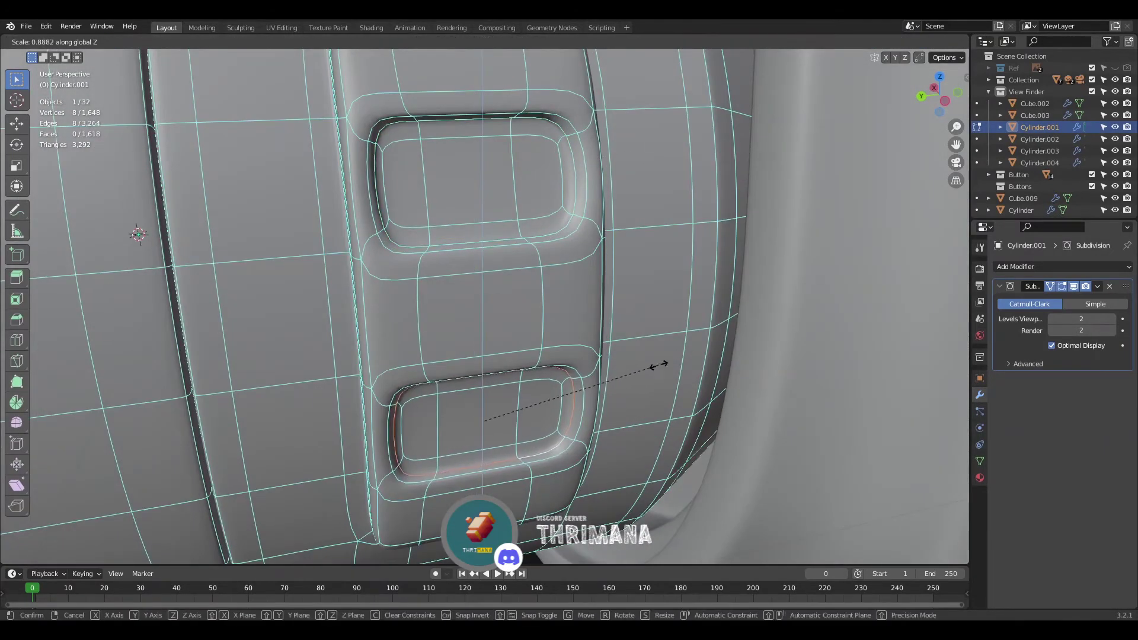
click(656, 364)
middle_drag(656, 365, 649, 326)
key(Tab)
- Select the floor faces of both switch recesses and push them deeper into the pad
scroll(853, 94, down, 4)
middle_drag(630, 533, 286, 110)
scroll(285, 110, up, 2)
key(Tab)
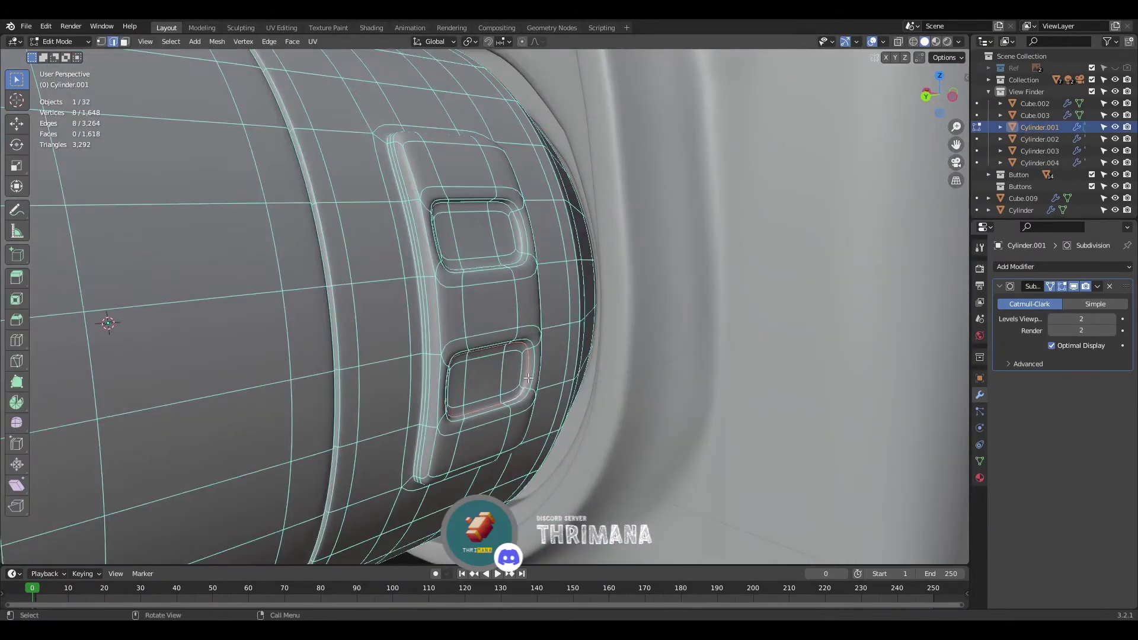
scroll(544, 388, up, 4)
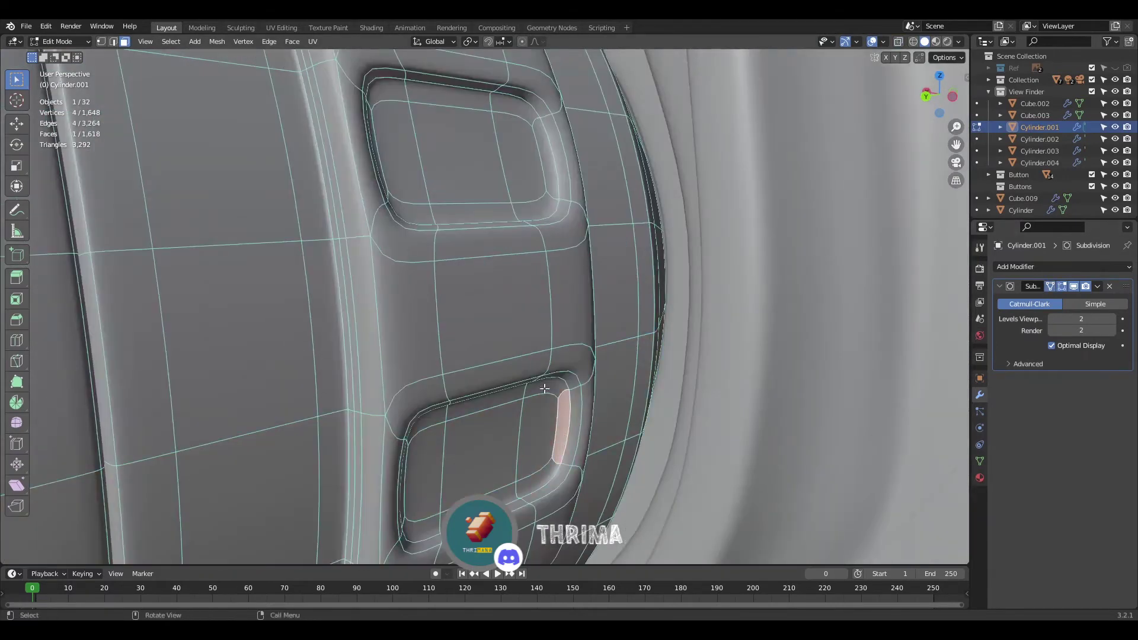
ctrl+click(554, 434)
middle_drag(553, 434, 351, 435)
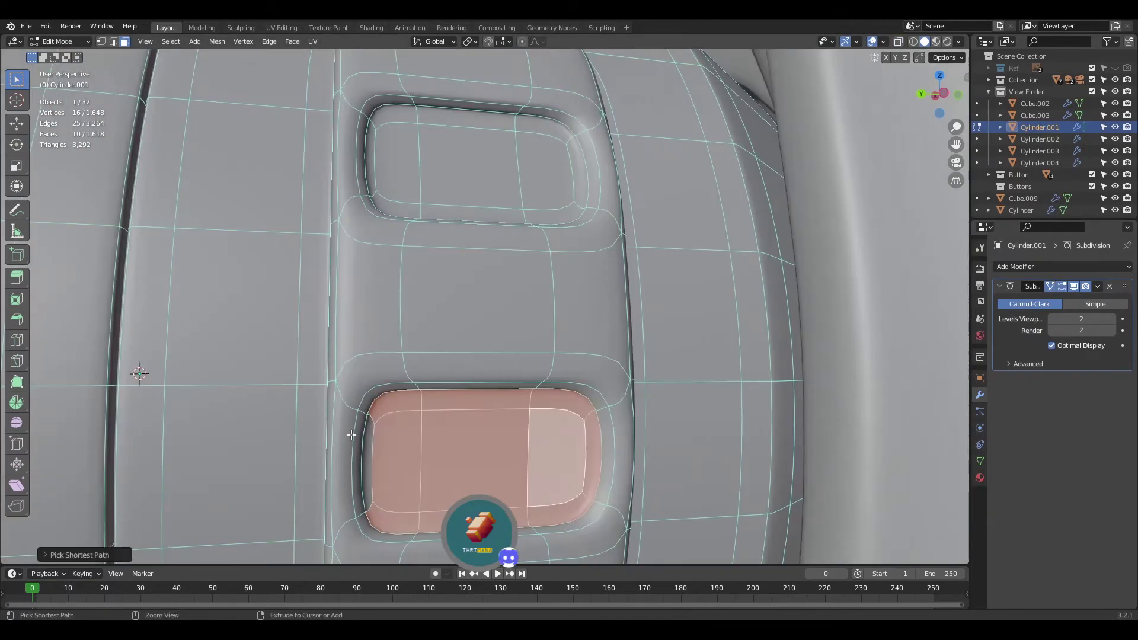
shift+click(551, 146)
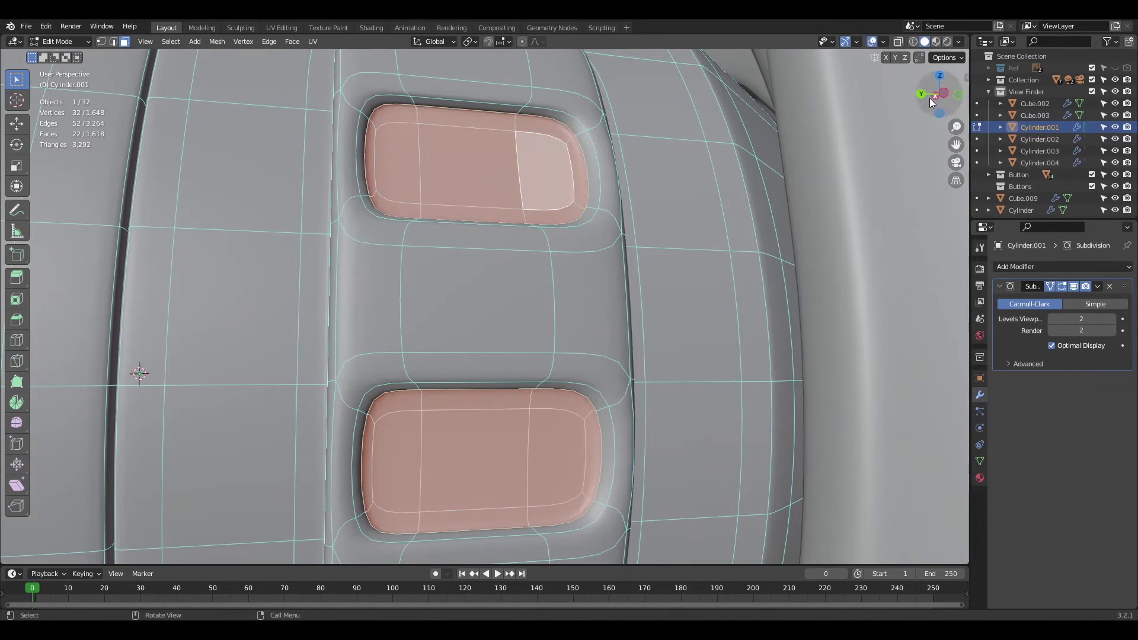
middle_drag(551, 145, 719, 279)
key(Tab)
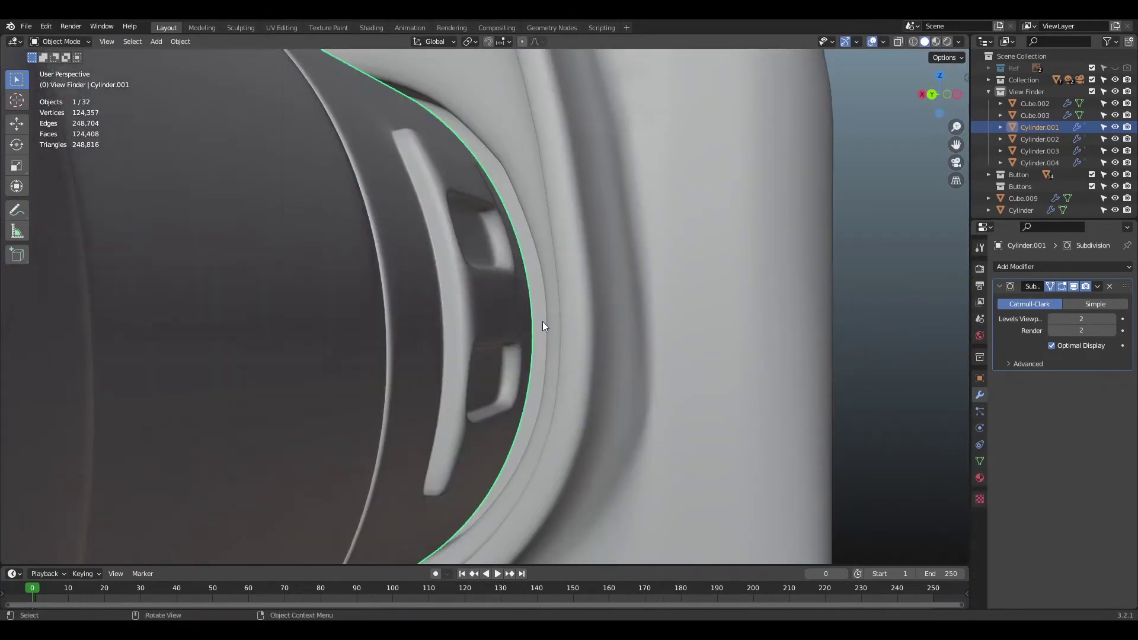
- Add a cube, scale it down to switch size and place it over the lower switch recess
middle_drag(542, 321, 503, 307)
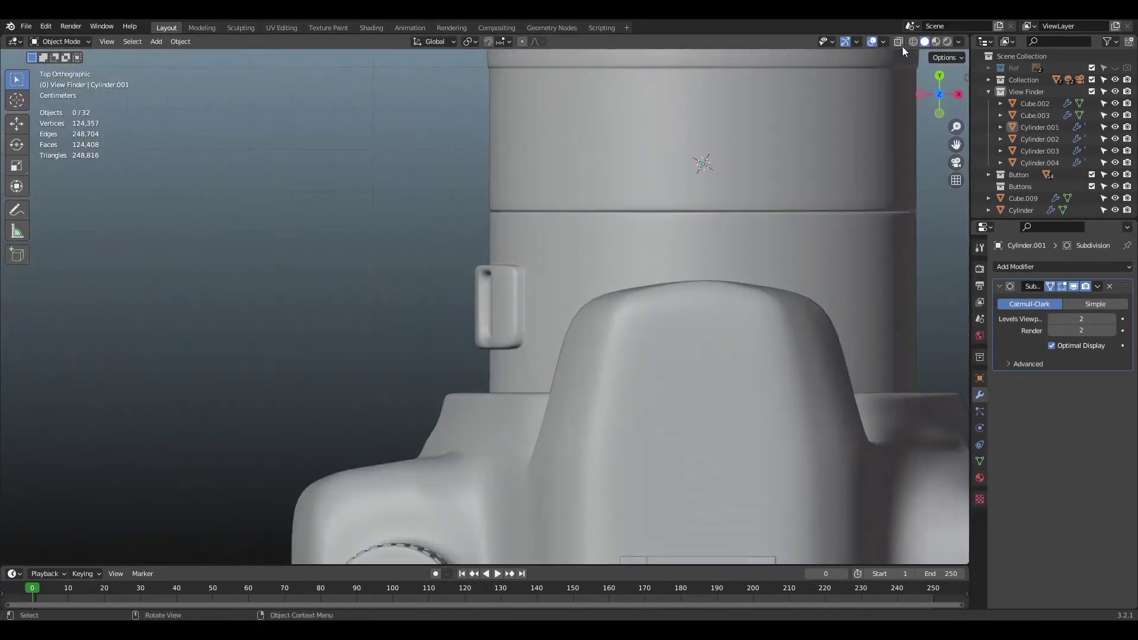
middle_drag(521, 450, 718, 375)
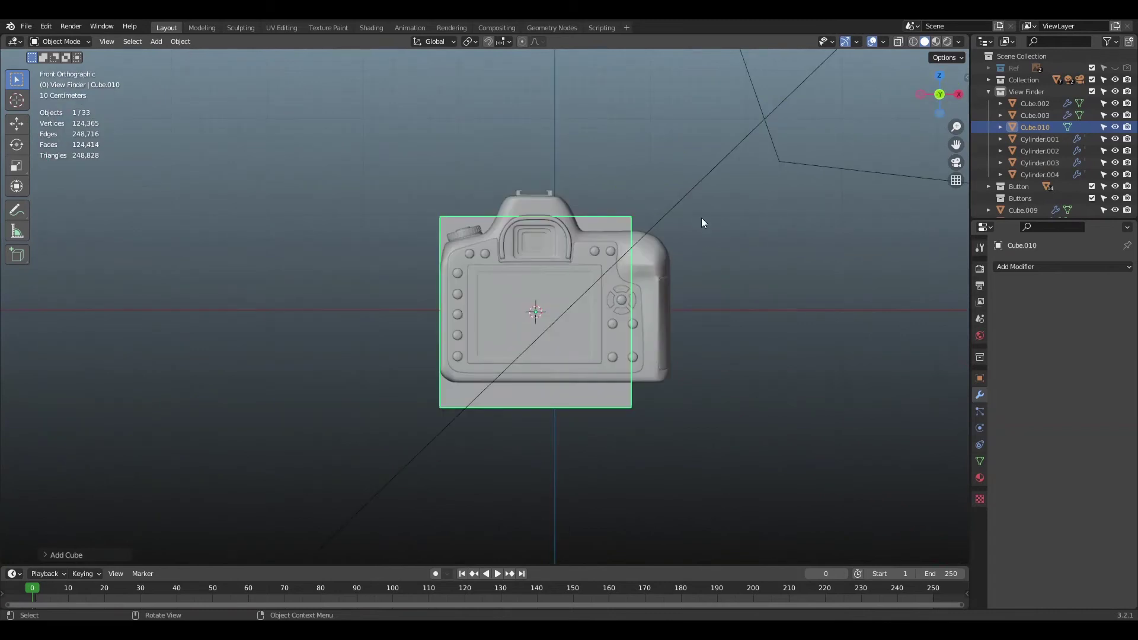
key(s)
key(KP_7)
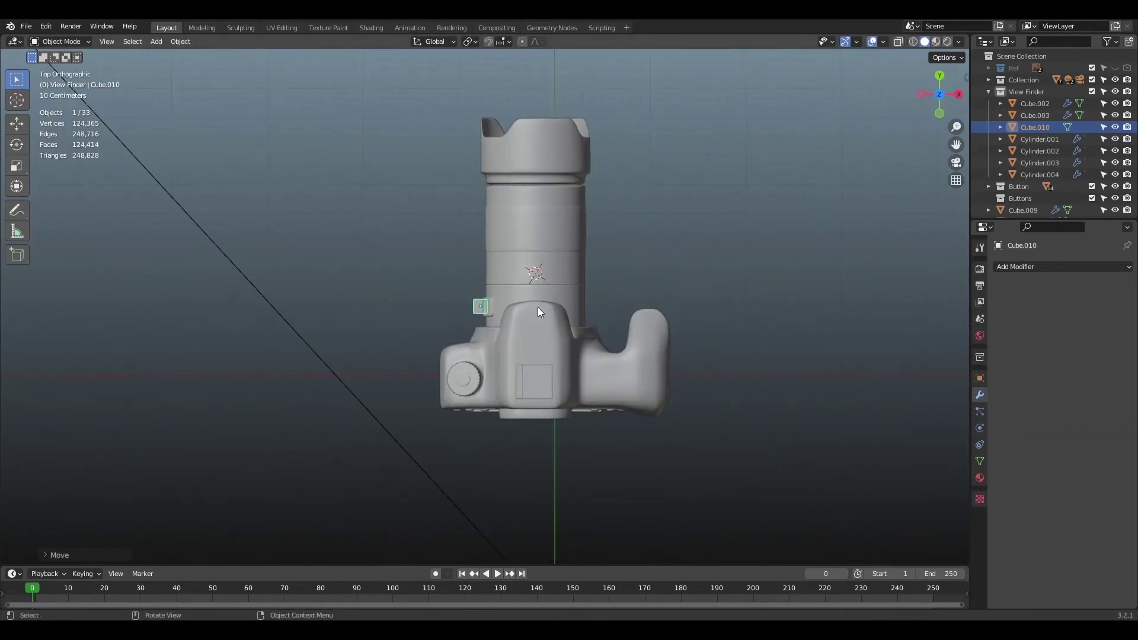
key(KP_Decimal)
key(ctrl+KP_3)
scroll(605, 233, down, 6)
key(ctrl+KP_1)
key(ctrl+KP_3)
key(g)
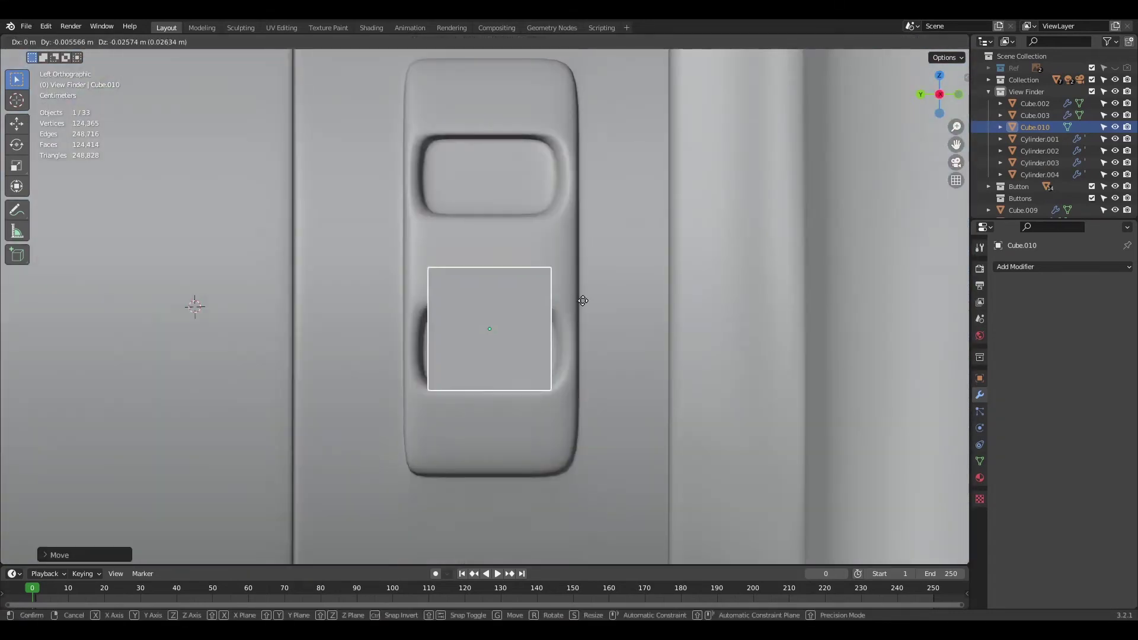
click(598, 316)
- Move the cube's upper and lower vertices to match the height of the lower recess
key(Tab)
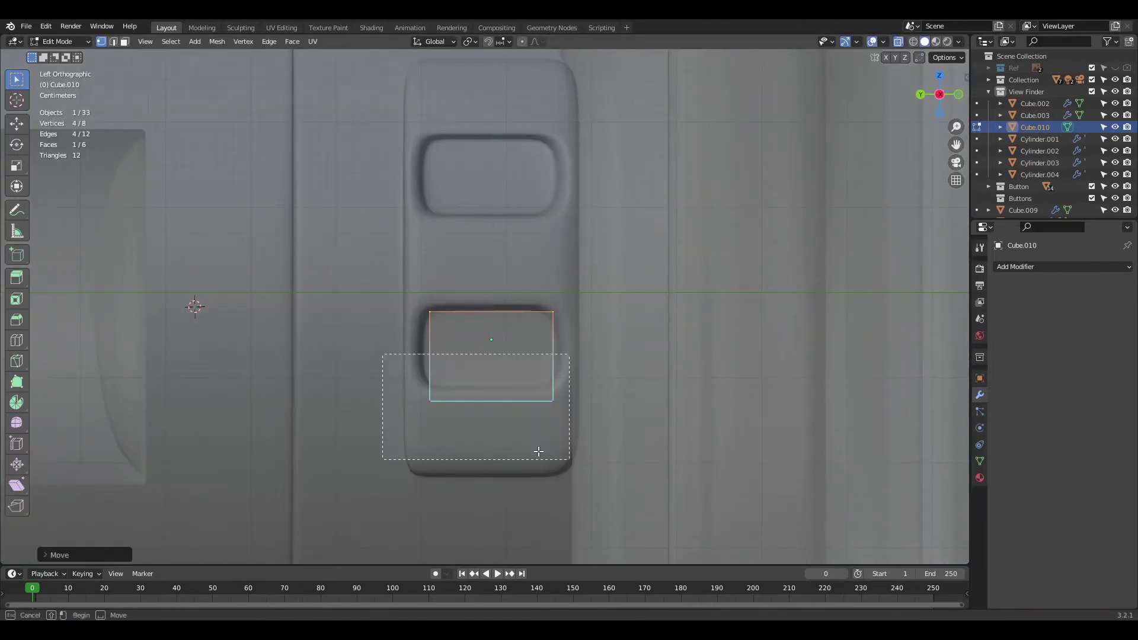
click(600, 429)
drag(405, 289, 466, 419)
key(g)
click(574, 390)
key(Tab)
- Scale the cube along X into a thin slab and rotate it about Y to match the recess's tilt
middle_drag(574, 389, 636, 329)
key(s)
key(y)
key(x)
click(517, 343)
click(615, 383)
key(KP_Decimal)
key(r)
key(y)
click(611, 307)
- Snap the 3D cursor to the slab and set the slab's origin to the centre of its geometry
key(shift+s)
click(571, 354)
middle_drag(512, 316, 484, 297)
right_click(484, 297)
mouse_move(484, 297)
click(548, 307)
scroll(563, 304, down, 1)
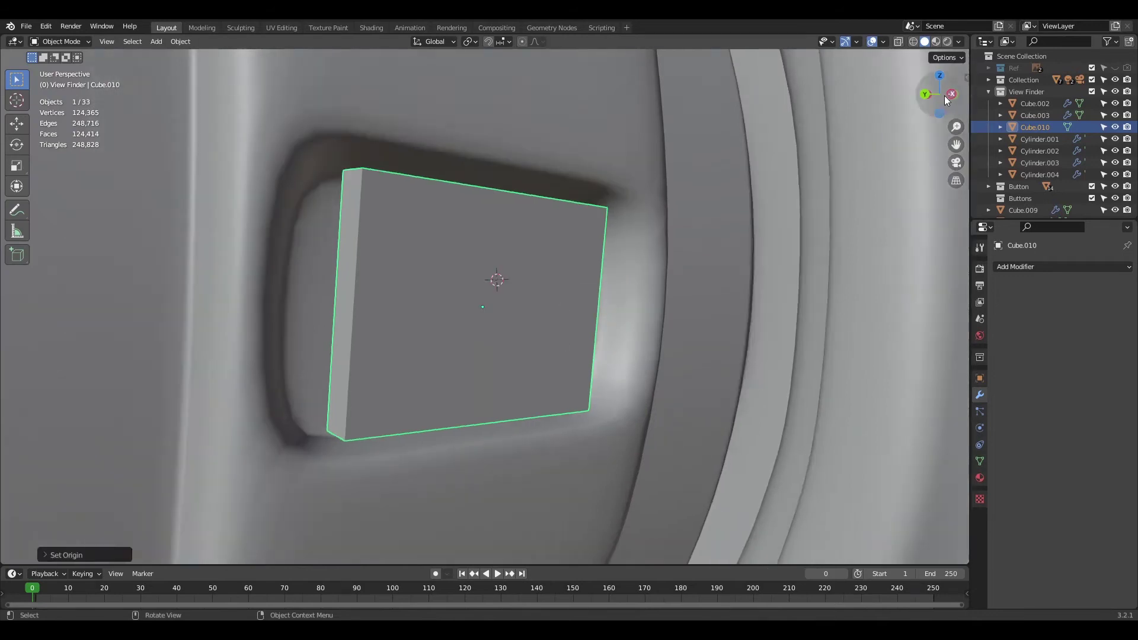
- Move the slab along X into the lower recess and resize it to fit
middle_drag(575, 297, 620, 302)
scroll(620, 302, up, 2)
key(g)
key(x)
click(550, 340)
key(ctrl+KP_3)
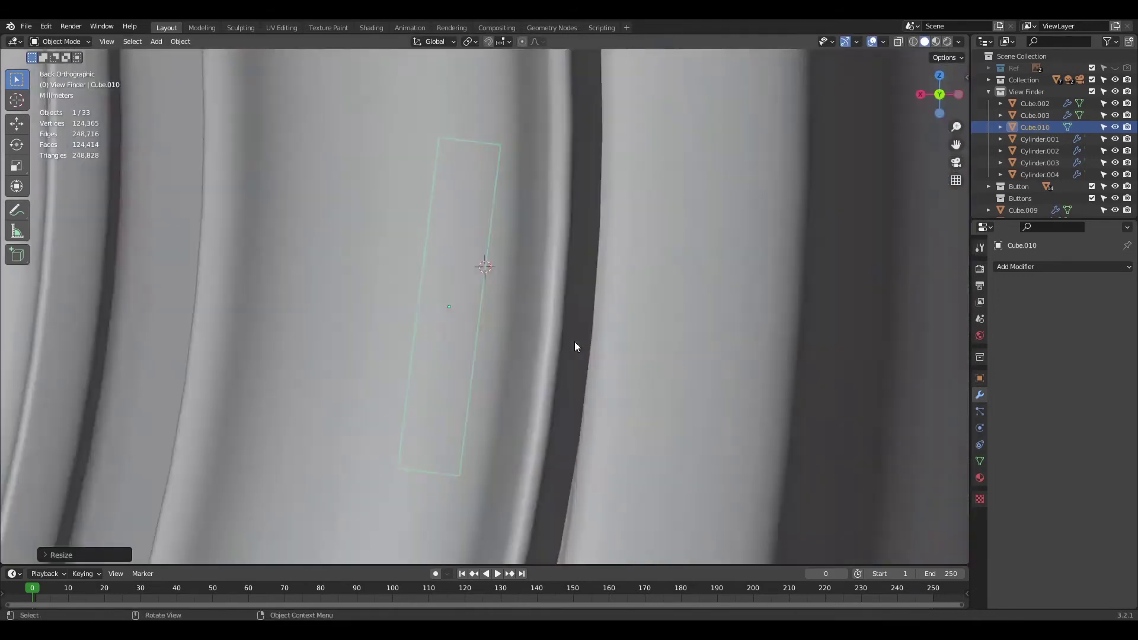
- Extrude the slab's lens-side end twice with tapering along Z, and move the opposite end inward along Y
key(Tab)
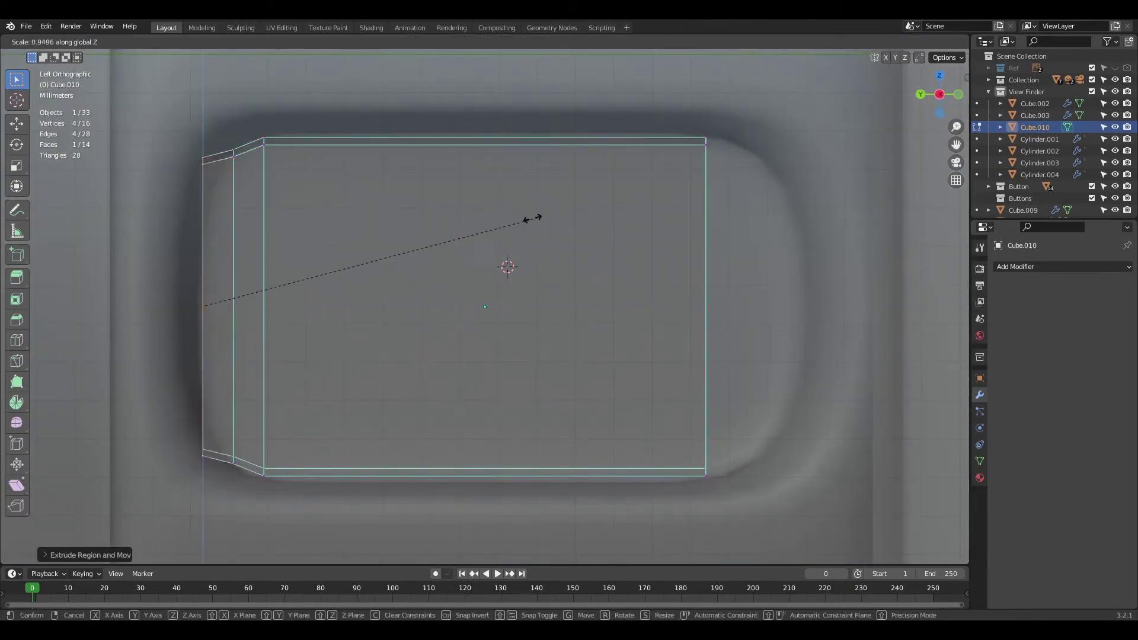
key(y)
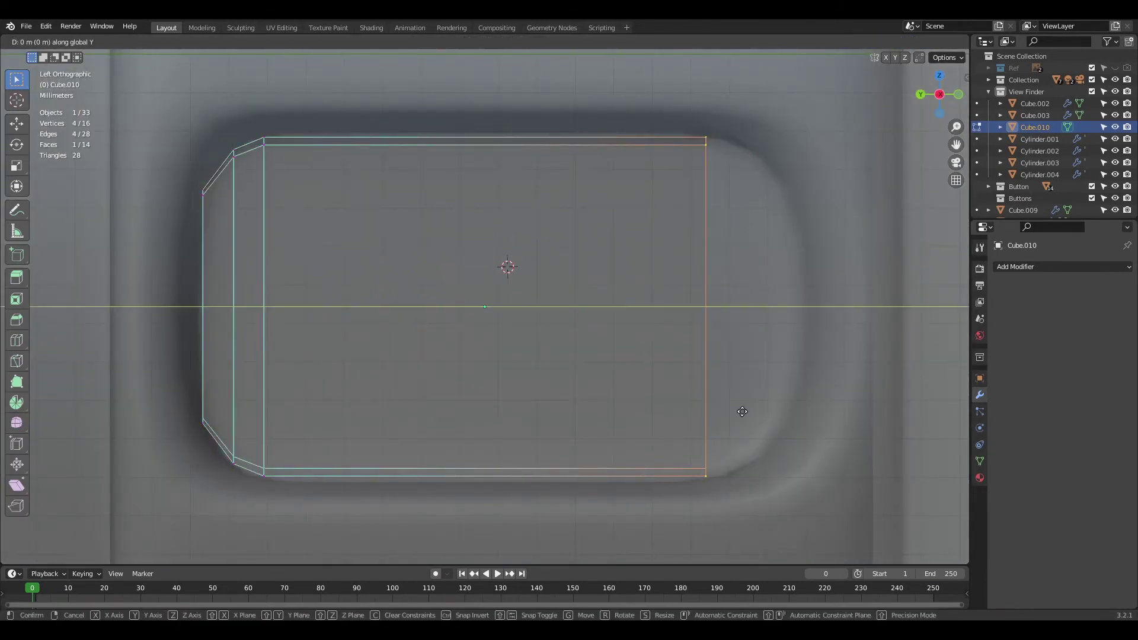
click(577, 415)
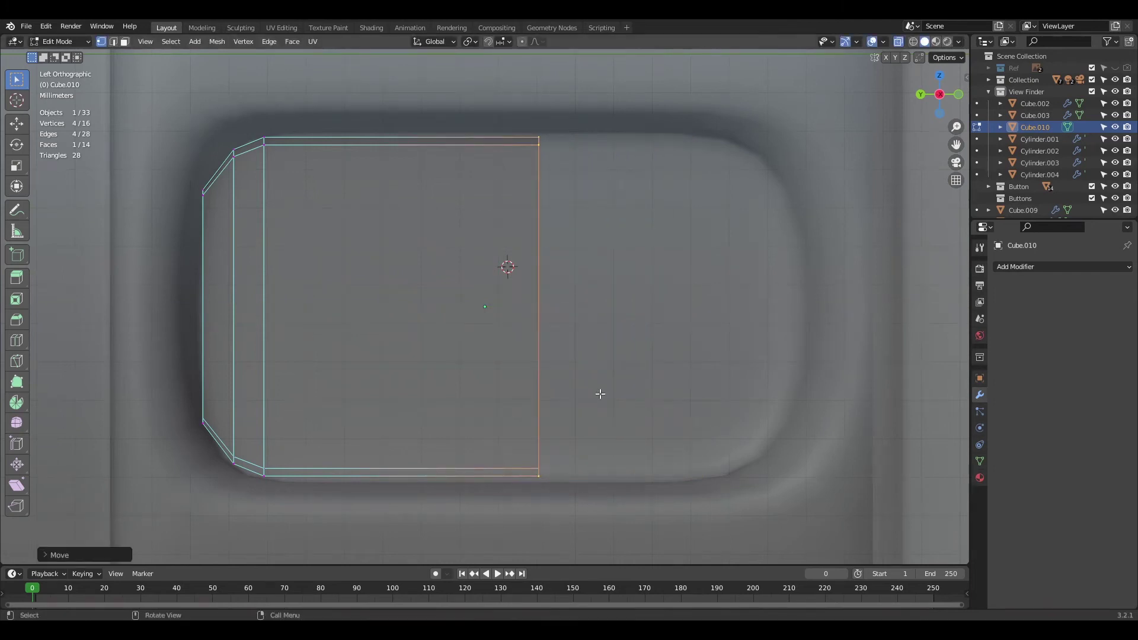
- Extrude the slab's opposite end outward twice, tapering each new section along Z to chamfer the corners
click(629, 402)
key(s)
key(z)
click(745, 396)
key(e)
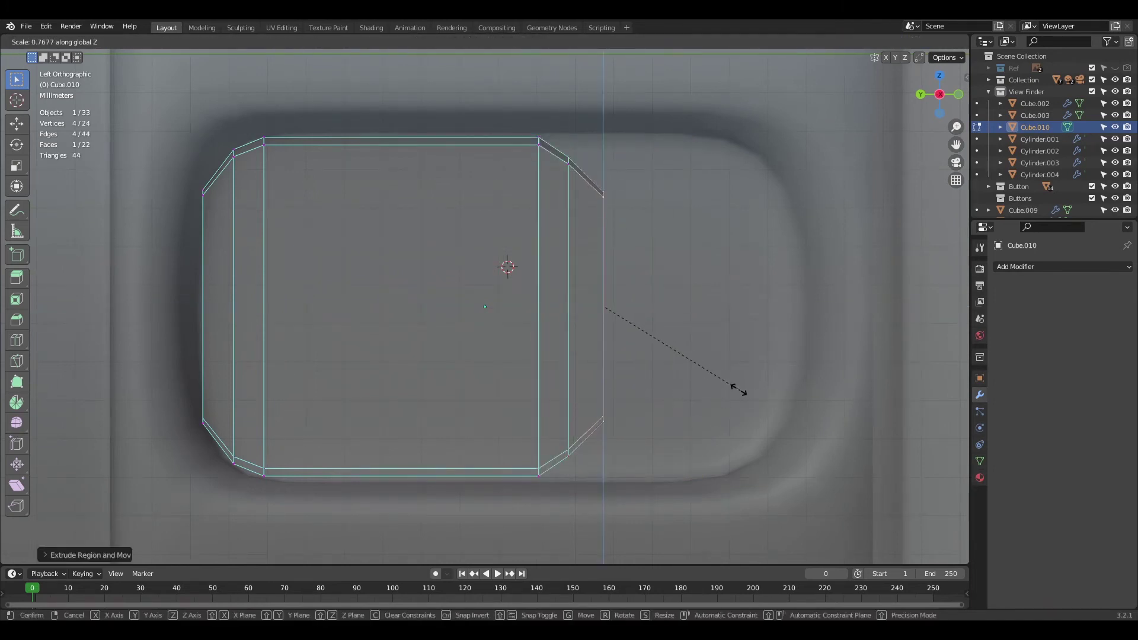
click(759, 402)
- Set the slab's origin to the centre of its geometry
key(Tab)
scroll(642, 396, down, 4)
middle_drag(642, 396, 435, 279)
right_click(435, 279)
click(544, 281)
key(ctrl+z)
right_click(439, 296)
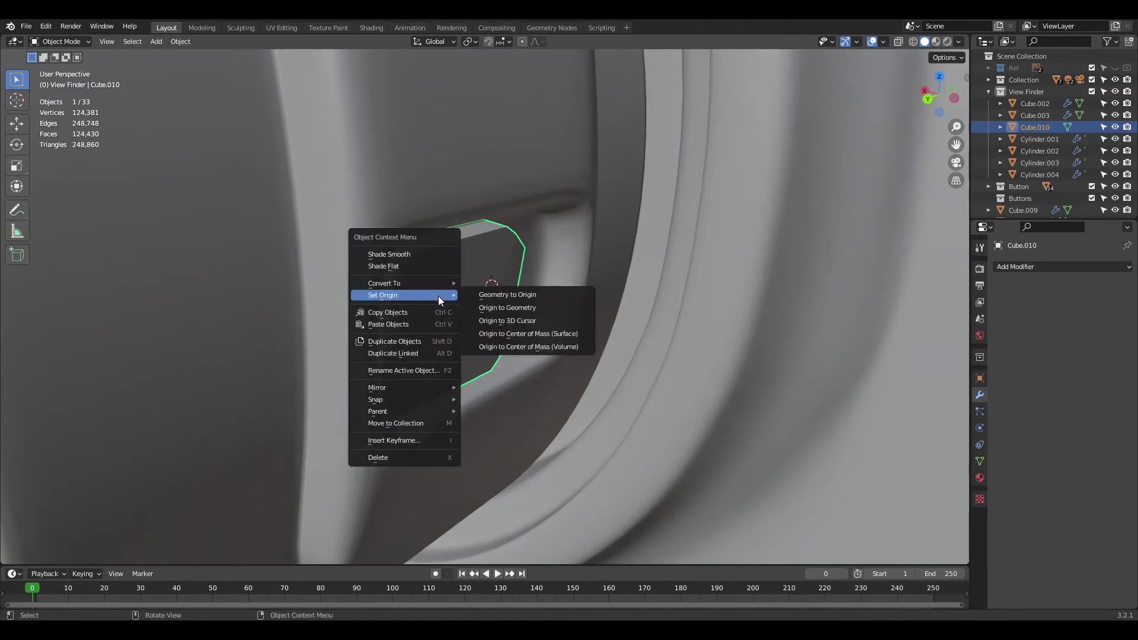
click(499, 308)
key(KP_Decimal)
middle_drag(472, 337, 801, 298)
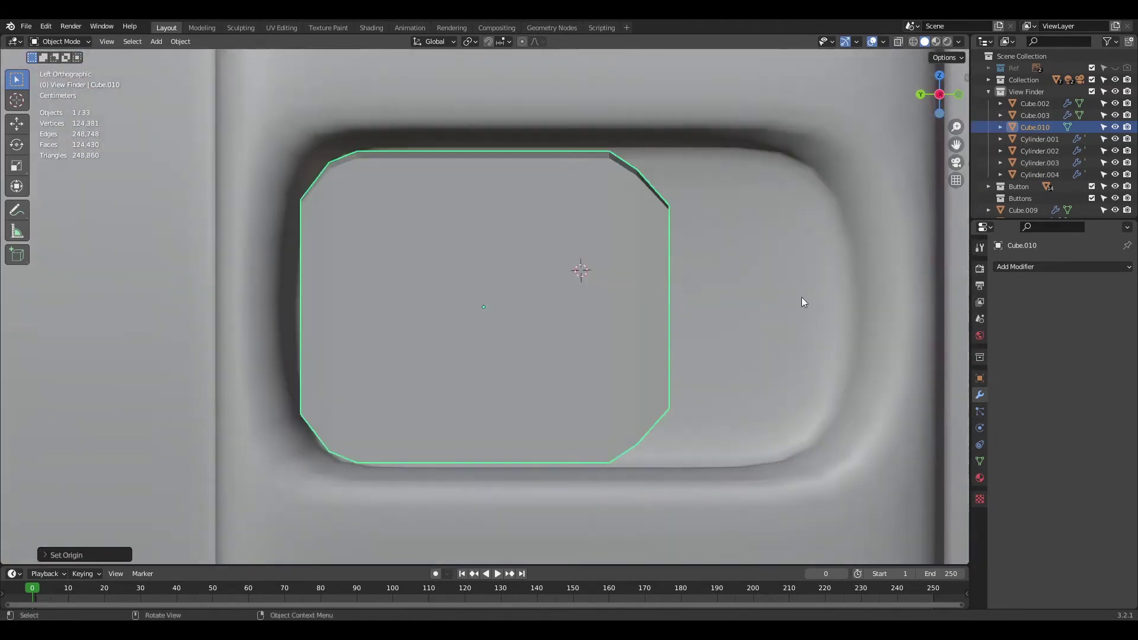
- Move the slab's lower vertices and upper vertices along Z to fit its height inside the recess
key(Tab)
key(alt+z)
drag(261, 353, 681, 460)
key(g)
key(z)
click(678, 450)
key(alt+z)
scroll(483, 307, down, 2)
key(alt+z)
drag(309, 146, 658, 291)
scroll(659, 291, up, 2)
key(alt+z)
key(g)
key(z)
click(676, 287)
scroll(637, 290, down, 2)
key(alt+z)
key(alt+z)
key(Tab)
middle_drag(634, 290, 686, 312)
- Add a Subdivision Surface modifier to the slab with a viewport level of 2
scroll(686, 312, up, 3)
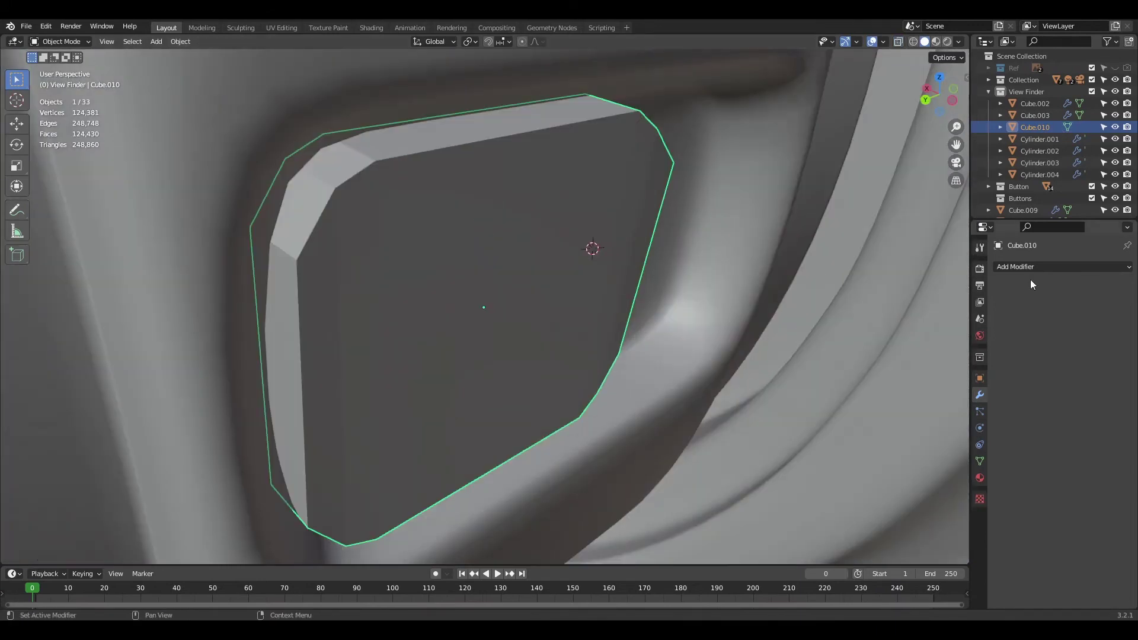
click(1030, 267)
click(927, 484)
click(1111, 319)
- Isolate the slab and add two supporting edge loops around its rim, near the front and back faces
key(Tab)
key(slash)
middle_drag(454, 303, 640, 302)
key(ctrl+r)
click(499, 336)
click(459, 338)
key(ctrl+r)
click(460, 339)
click(491, 362)
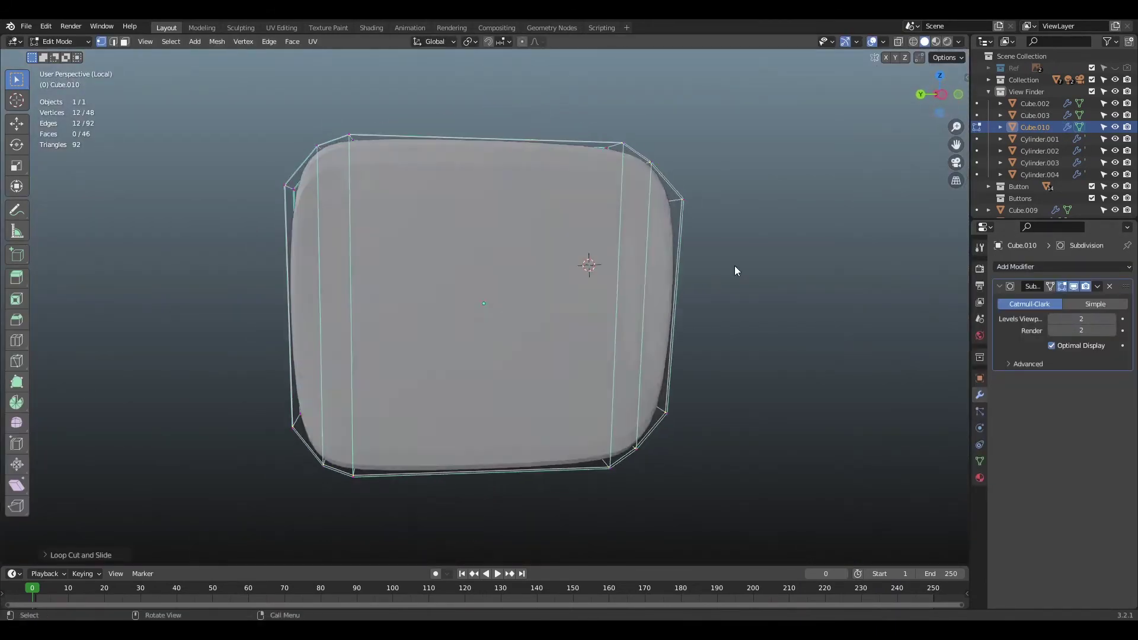
- Apply smooth shading to the slab
key(Tab)
right_click(511, 176)
click(511, 177)
click(728, 243)
scroll(727, 243, down, 3)
middle_drag(728, 243, 794, 261)
- Try cutting one vertical edge loop across the slab and bevelling it into a narrow three-loop band
key(Tab)
middle_drag(660, 409, 576, 389)
scroll(576, 389, up, 5)
key(ctrl+r)
click(501, 526)
click(427, 522)
click(491, 533)
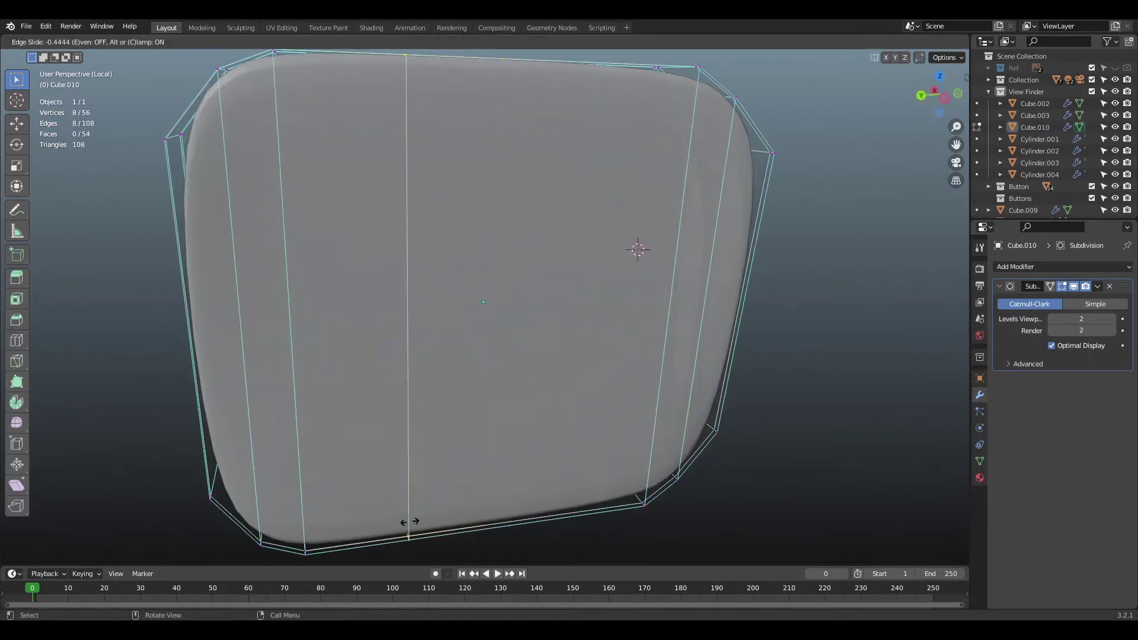
key(ctrl+b)
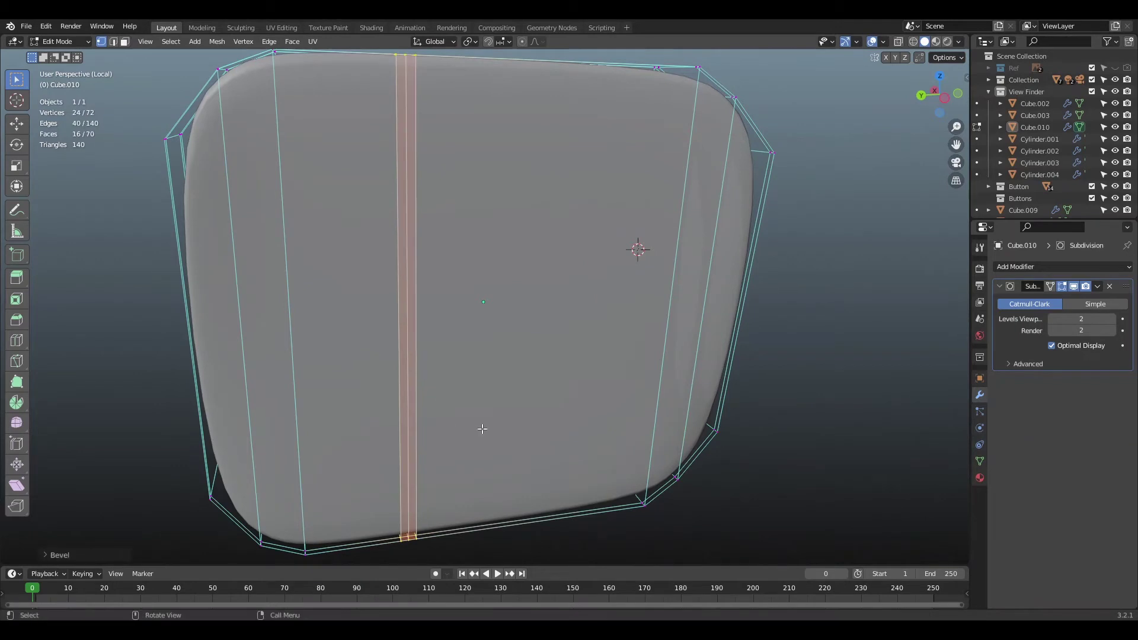
- Try moving the middle edge of the narrow band along X to form a single rib
middle_drag(462, 446, 482, 222)
key(s)
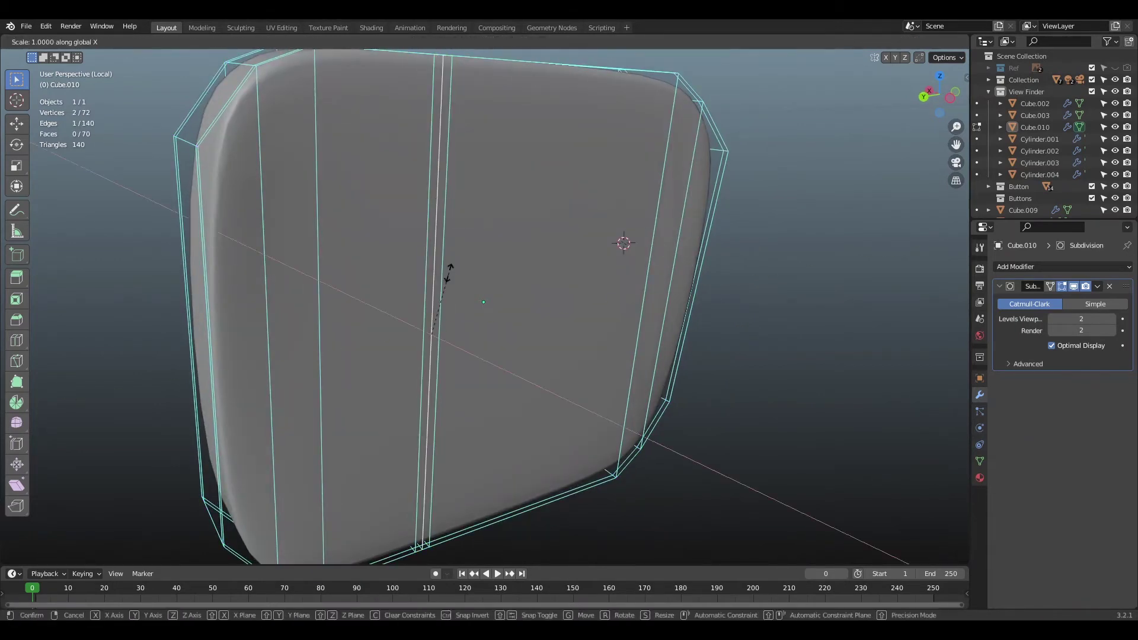
right_click(449, 274)
key(g)
key(x)
click(461, 305)
- Try adding supporting edge loops on both sides of the single rib to sharpen it
key(ctrl+r)
click(391, 74)
click(452, 75)
middle_drag(452, 75, 403, 76)
key(ctrl+r)
click(508, 76)
key(Tab)
key(alt+a)
scroll(490, 174, down, 5)
middle_drag(490, 175, 403, 437)
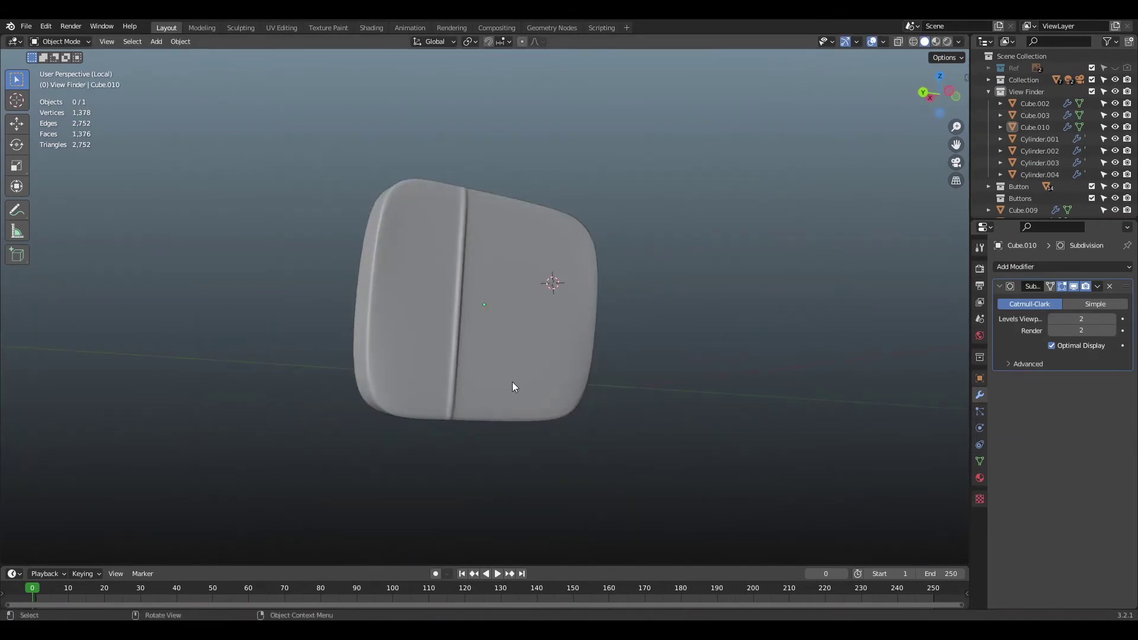
- Undo the single rib and cut three vertical edge loops across the slab, adjusting their spacing and position along Y
click(501, 330)
scroll(492, 323, up, 3)
key(Tab)
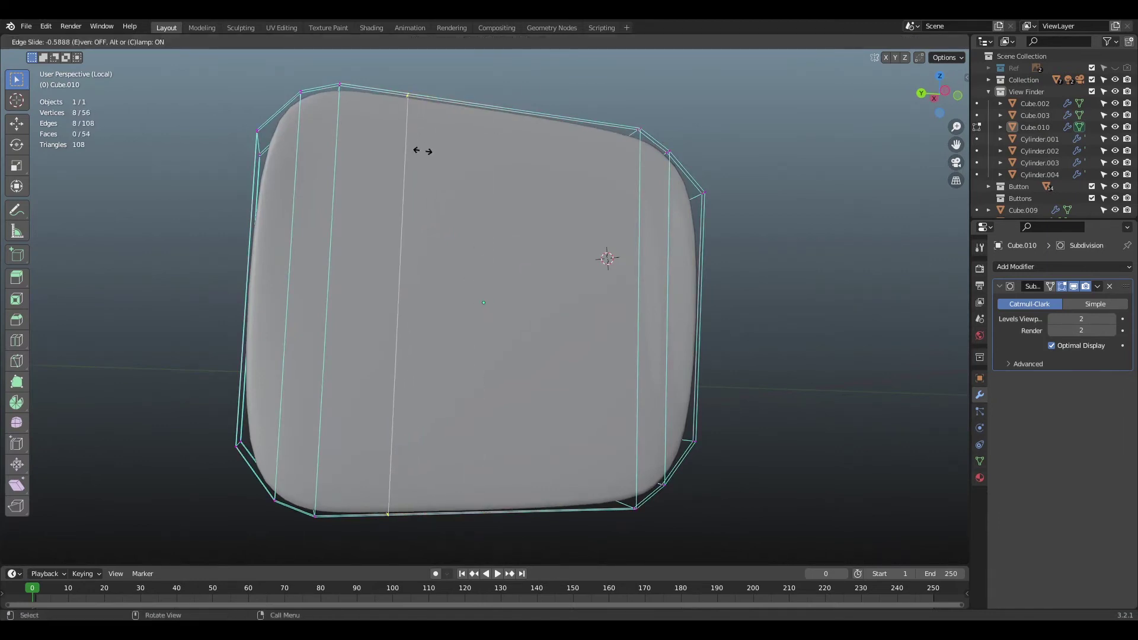
click(510, 133)
click(444, 136)
key(s)
key(y)
click(519, 262)
key(g)
key(y)
click(480, 243)
- Bevel the three vertical edge loops so each becomes a narrow band of three loops
key(ctrl+b)
right_click(830, 116)
key(ctrl+b)
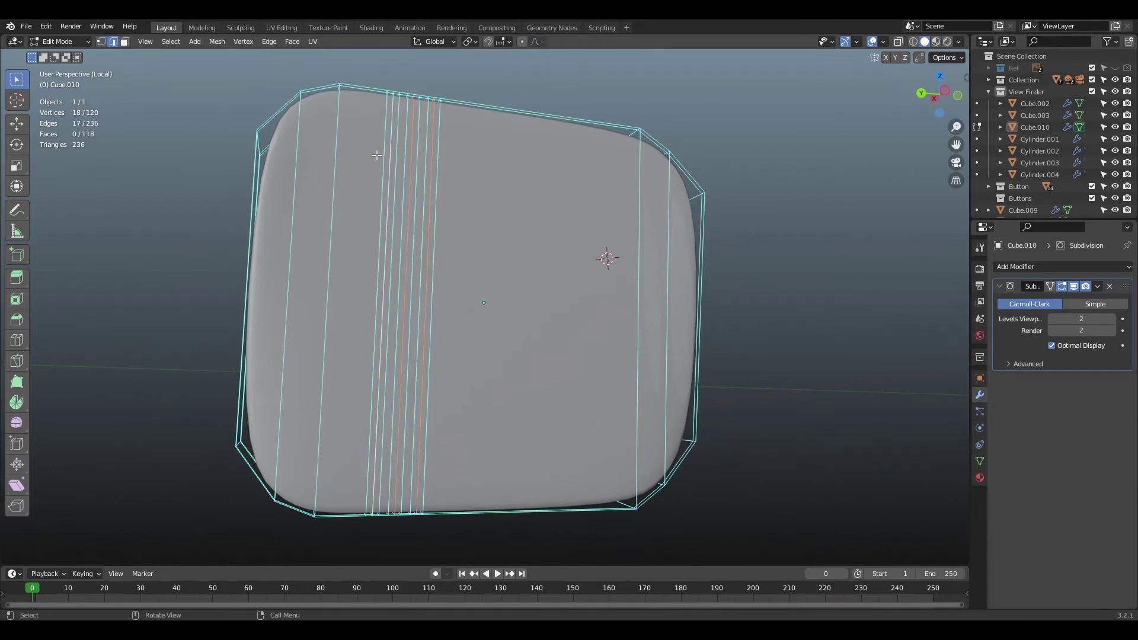
- Try moving the middle edges of the three bands along X
middle_drag(377, 156, 409, 177)
scroll(510, 198, up, 4)
key(g)
key(x)
click(579, 190)
scroll(578, 191, down, 4)
middle_drag(860, 103, 598, 80)
key(ctrl+z)
key(ctrl+z)
- Select the middle edge of each band on the slab's outer face and move all three along local X as ribs
middle_drag(615, 179, 569, 95)
click(467, 180)
shift+click(492, 180)
shift+click(519, 180)
middle_drag(546, 180, 569, 289)
scroll(569, 290, up, 2)
key(g)
key(x)
key(x)
click(573, 295)
scroll(574, 295, down, 3)
key(Tab)
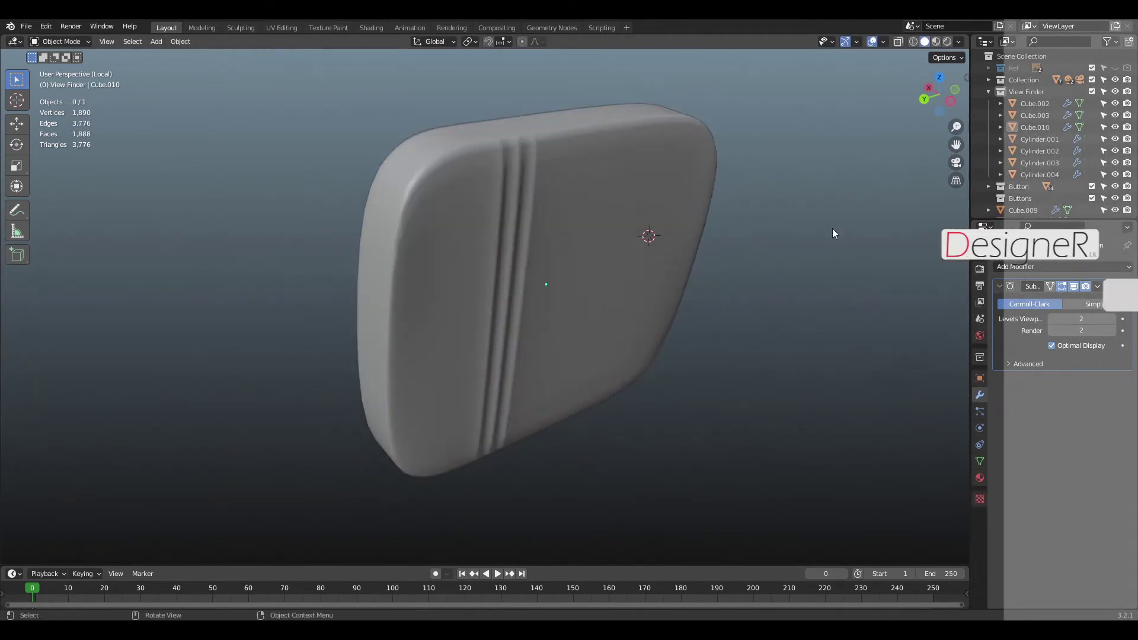
- Add one supporting edge loop on each outer side of the group of three ribs
key(Tab)
middle_drag(563, 362, 521, 338)
key(ctrl+r)
click(460, 71)
click(483, 76)
key(ctrl+r)
click(611, 102)
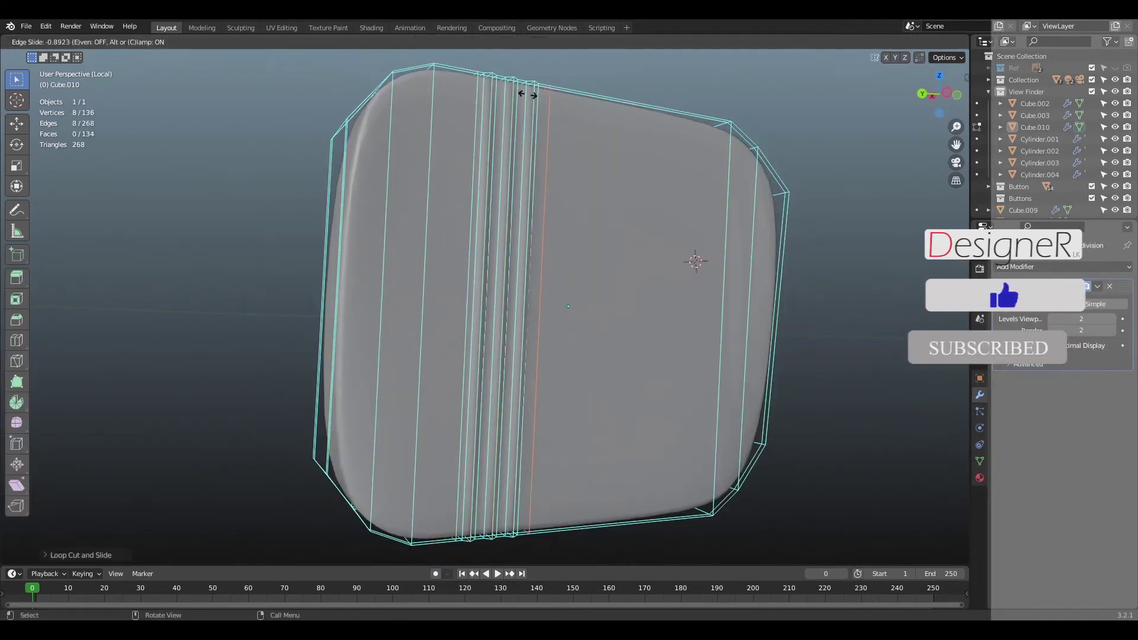
click(528, 92)
- Add a pair of vertical edge loops in each of the two gaps between the ribs
middle_drag(528, 91, 516, 89)
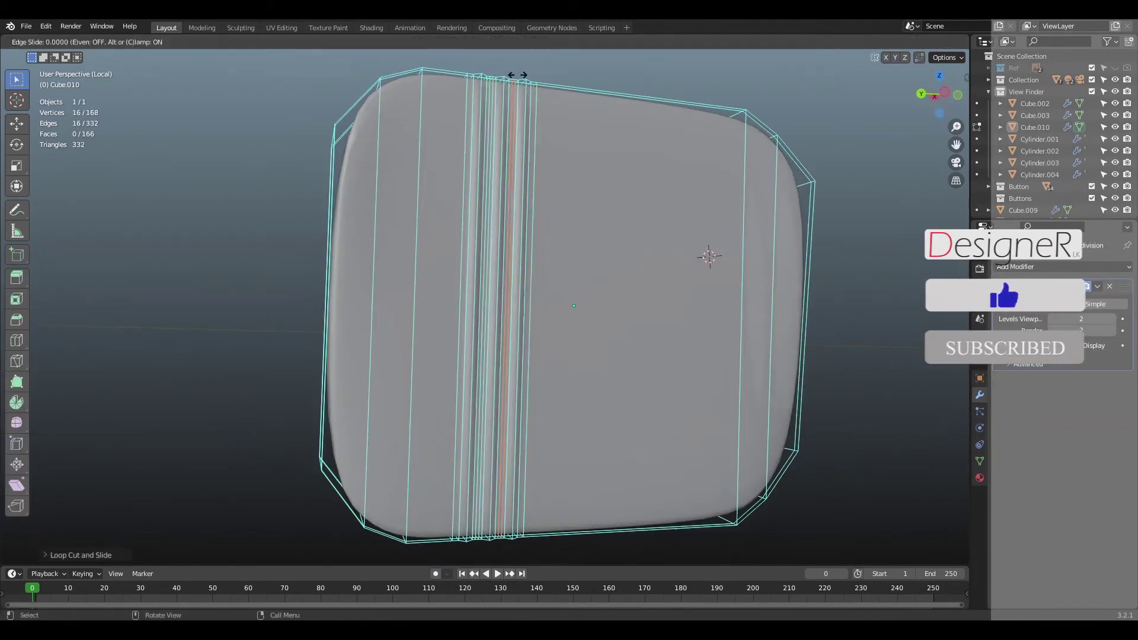
right_click(517, 76)
key(Tab)
scroll(517, 75, down, 3)
- Scale the selected pair of edge loops between two ribs along Y to adjust its spacing
key(Tab)
middle_drag(518, 75, 554, 214)
scroll(554, 214, up, 4)
scroll(555, 214, down, 2)
scroll(554, 214, up, 5)
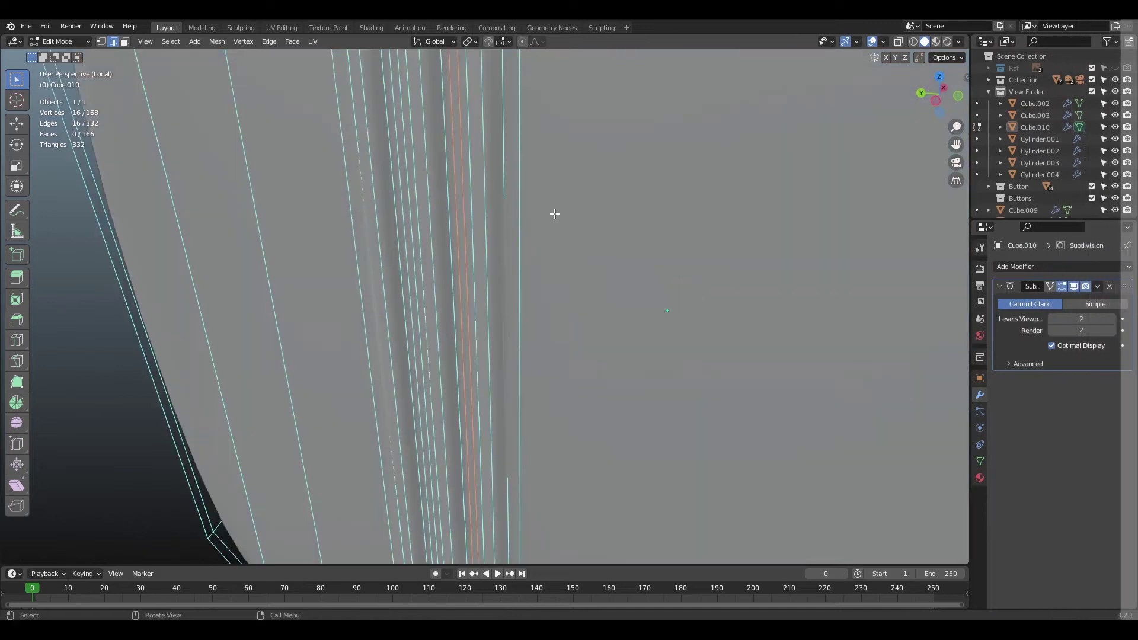
key(s)
key(y)
click(579, 203)
- Select the pair of edge loops in the other rib gap and scale it along Y to adjust its spacing
alt+click(415, 335)
alt+shift+click(407, 335)
scroll(645, 284, down, 8)
scroll(645, 285, up, 9)
key(s)
key(y)
click(441, 295)
scroll(440, 294, down, 12)
key(Tab)
middle_drag(681, 249, 709, 229)
- Check the slab in the full scene, isolate it again and cut a vertical edge loop near its centre
key(slash)
scroll(482, 357, up, 2)
click(481, 356)
key(KP_Divide)
key(Tab)
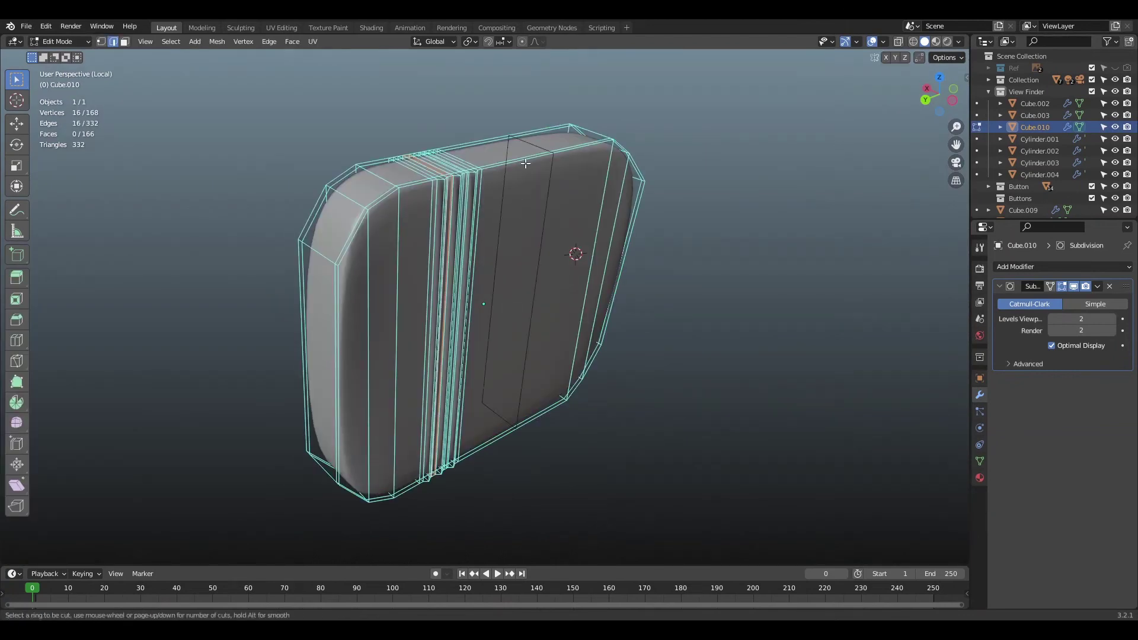
key(KP_3)
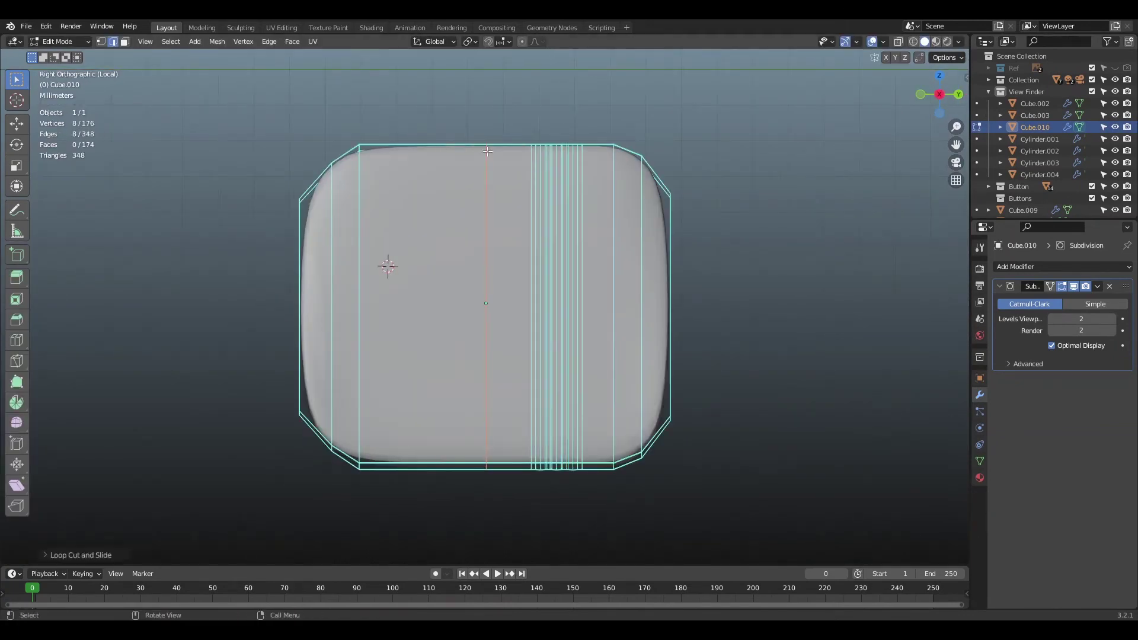
- Delete the half of the slab that has no ribs, up to the new centre edge loop
click(487, 151)
key(alt+z)
drag(244, 114, 409, 495)
key(x)
click(389, 368)
- Add a Mirror modifier to the half slab with only the Y axis enabled
click(1063, 267)
click(898, 403)
click(1084, 399)
click(1058, 398)
- Enable Clipping on the mirror and move the open centre edge loop along Y to close the seam between the halves
middle_drag(474, 329, 501, 355)
alt+click(498, 356)
scroll(498, 356, up, 1)
click(1051, 455)
key(g)
key(y)
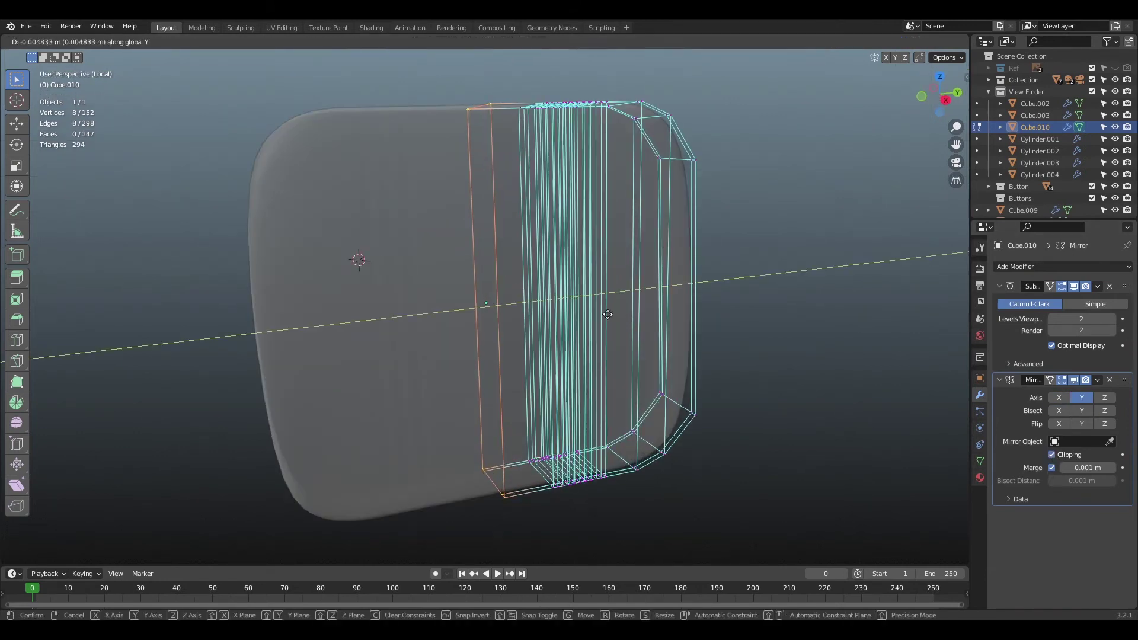
click(611, 314)
- Examine the mirrored ribbed switch in isolation, and return to the full scene to check it in its recess
key(Tab)
scroll(734, 284, down, 5)
click(735, 285)
middle_drag(734, 284, 533, 287)
scroll(606, 289, up, 6)
key(alt+z)
key(Tab)
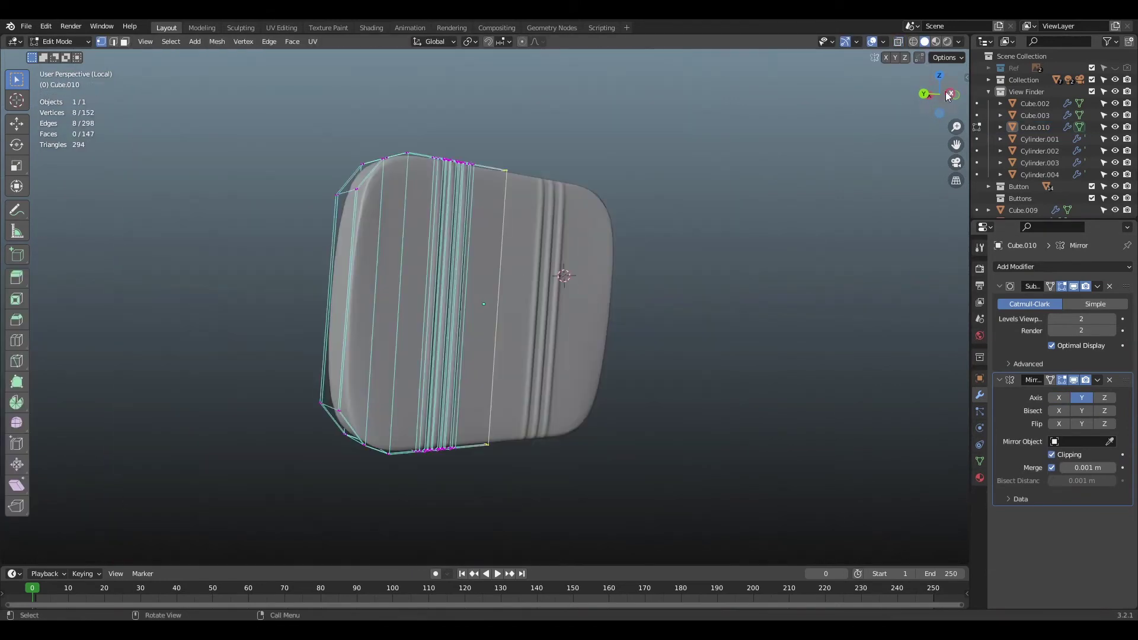
middle_drag(451, 187, 423, 213)
scroll(424, 213, up, 3)
key(Tab)
key(KP_Divide)
scroll(515, 358, down, 5)
scroll(492, 332, up, 6)
click(476, 319)
key(KP_1)
- Duplicate the ribbed switch along Z and place the copy in the upper recess of the side pad
middle_drag(368, 311, 473, 316)
click(473, 316)
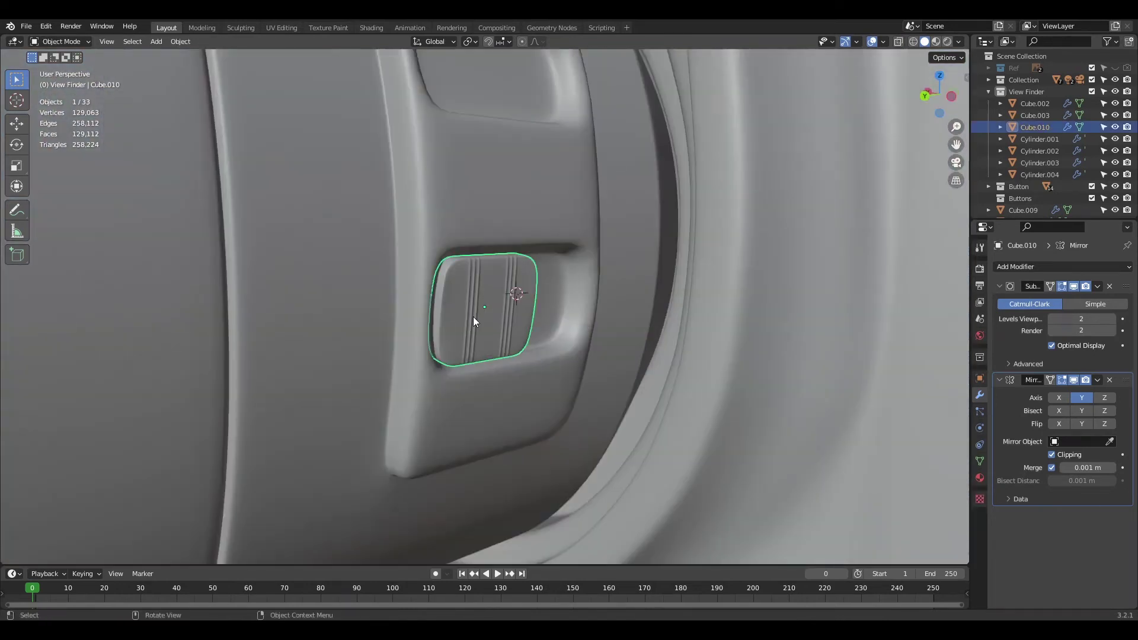
key(KP_3)
key(ctrl+KP_3)
scroll(524, 331, down, 2)
key(shift+d)
key(z)
click(513, 162)
- Try mirroring the duplicated switch and undo the change
right_click(494, 208)
mouse_move(492, 268)
click(521, 296)
middle_drag(516, 296, 521, 128)
right_click(521, 124)
mouse_move(506, 187)
key(Escape)
key(ctrl+z)
- Mirror the duplicated switch so its orientation suits the upper recess
right_click(489, 140)
click(528, 200)
middle_drag(527, 182, 468, 162)
- Rotate the mirrored switch copy to match the recess's slope and move it along X to seat it
key(KP_Decimal)
key(r)
key(x)
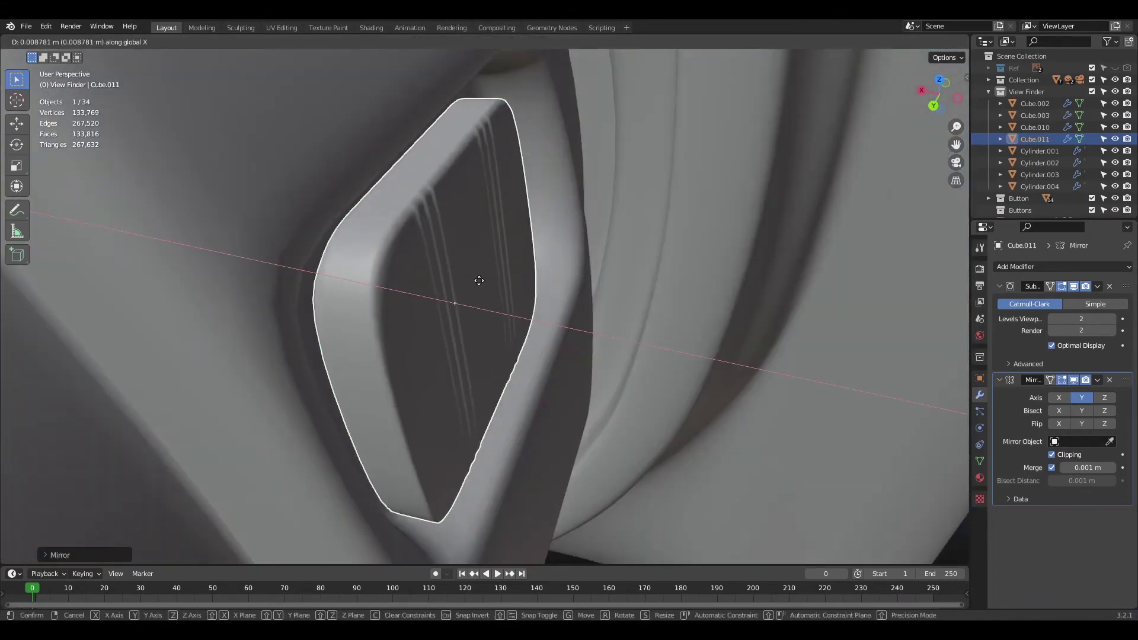
click(490, 312)
key(g)
key(x)
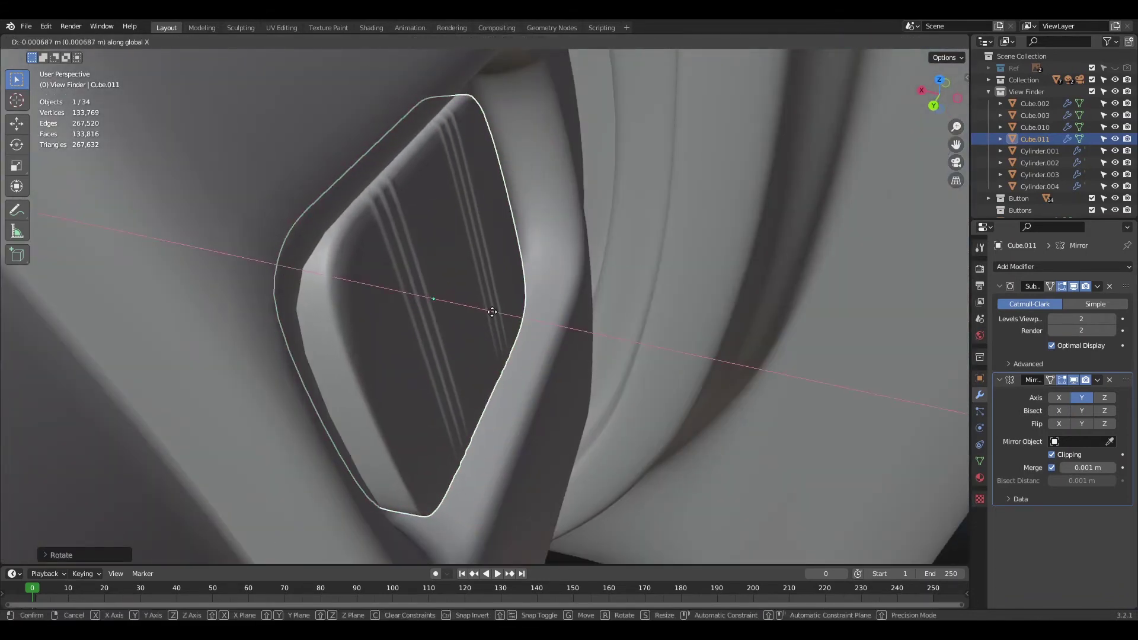
click(492, 315)
- Check the two side switches on the whole camera and save the file
scroll(493, 315, down, 10)
click(728, 279)
middle_drag(728, 280, 691, 296)
scroll(691, 276, down, 3)
scroll(652, 285, up, 4)
click(426, 308)
key(Tab)
key(Tab)
key(ctrl+s)
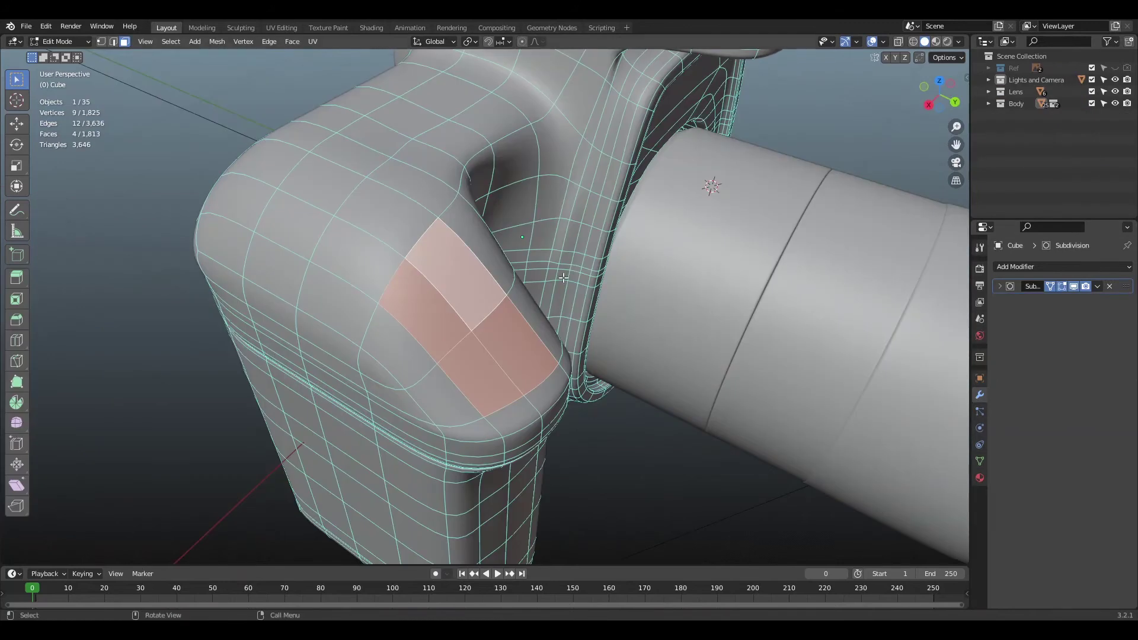
- Show the reference images and extend the face selection on the grip's front to six faces for the shutter button area
middle_drag(563, 277, 678, 250)
key(KP_1)
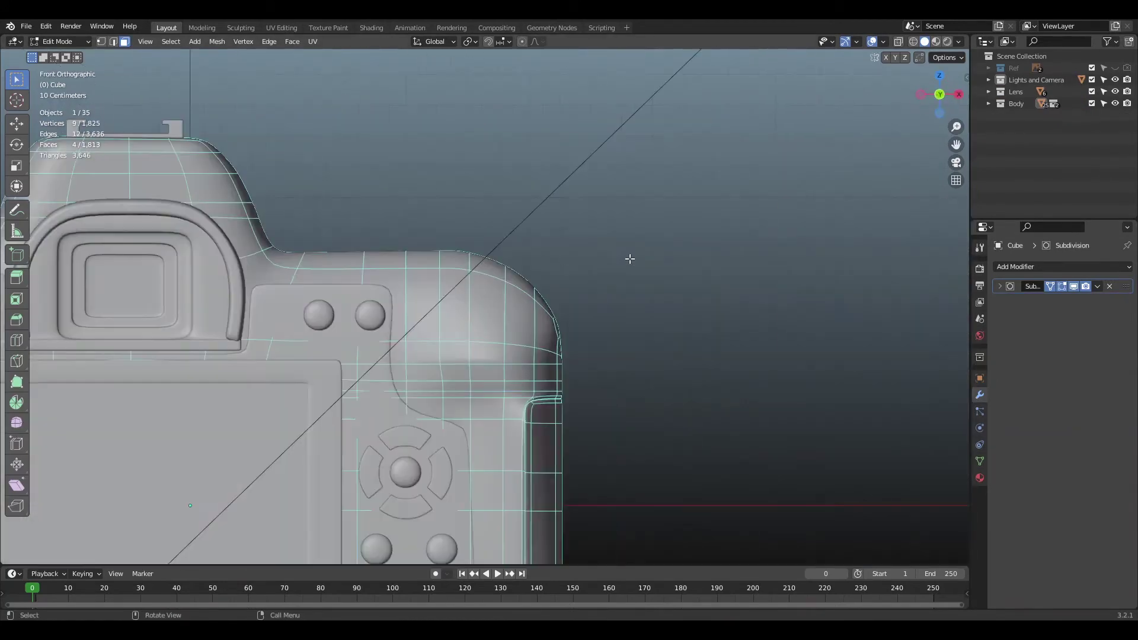
key(ctrl+KP_1)
click(1114, 68)
key(alt+z)
scroll(469, 344, up, 2)
key(alt+z)
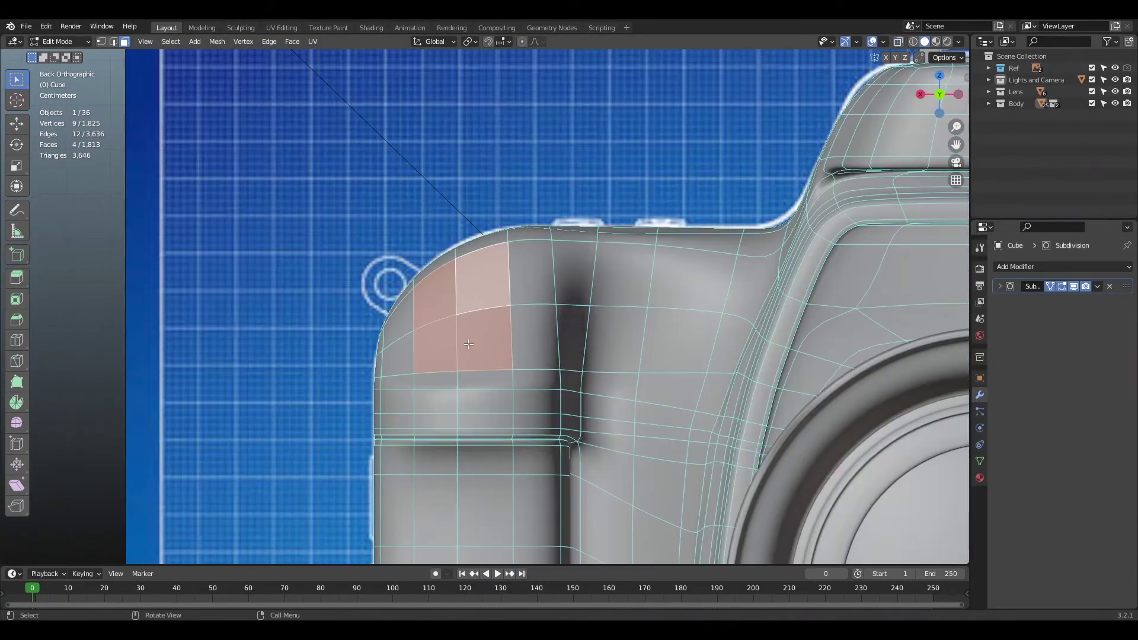
shift+click(529, 288)
middle_drag(528, 288, 548, 329)
key(alt+z)
key(alt+z)
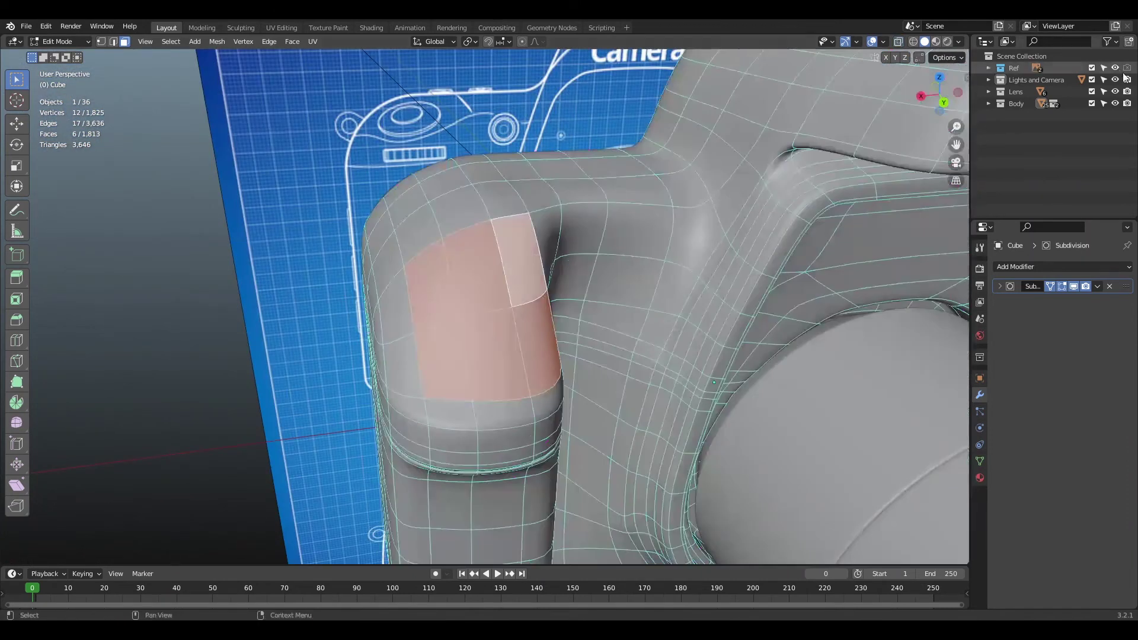
- Hide the reference images, inset the six selected grip faces and scale the inner faces to a more compact patch
click(1114, 69)
scroll(532, 336, up, 3)
key(i)
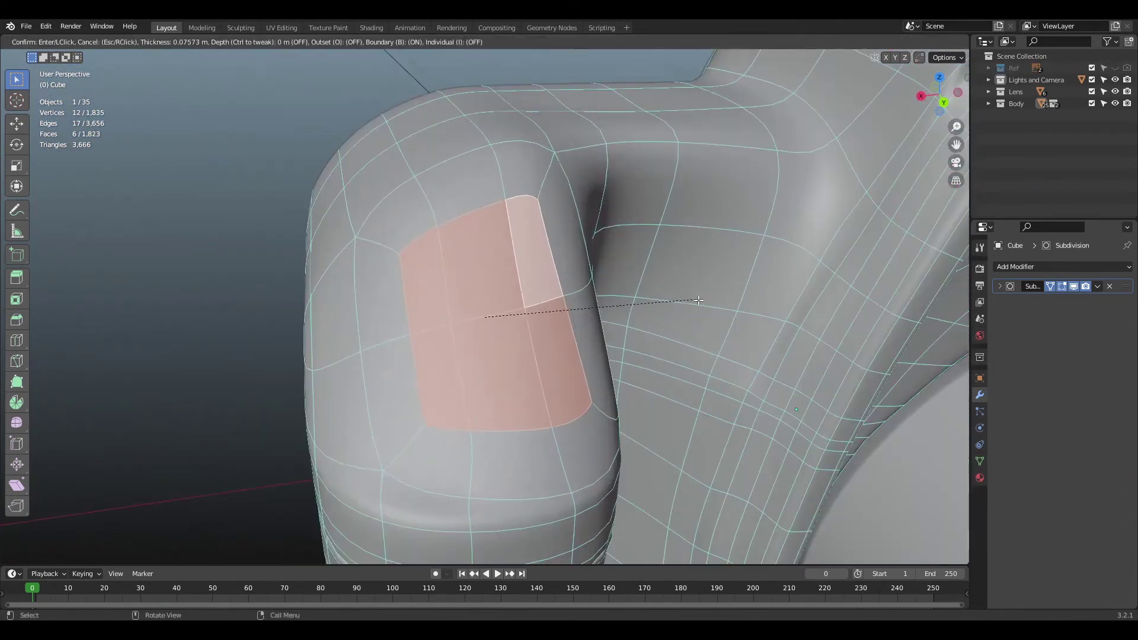
click(538, 305)
key(s)
click(674, 275)
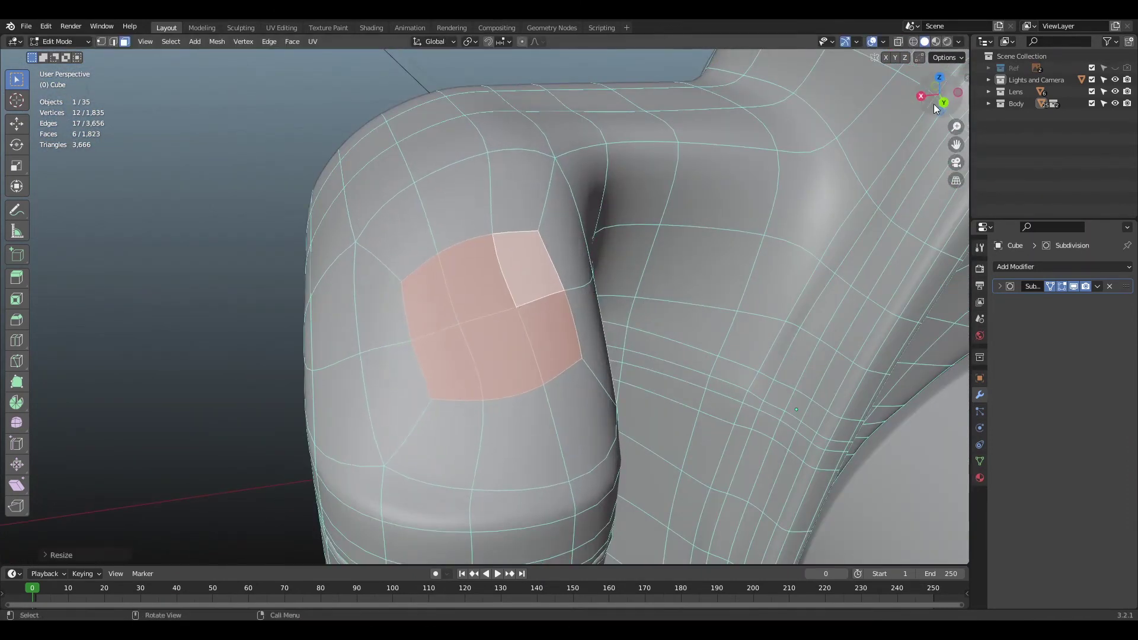
- Compare the inset patch with the reference image and extrude its faces in small stages into a raised round disc
drag(933, 109, 859, 101)
key(alt+z)
key(alt+z)
click(1115, 68)
scroll(505, 314, down, 1)
scroll(505, 315, up, 2)
click(1115, 68)
scroll(684, 406, up, 3)
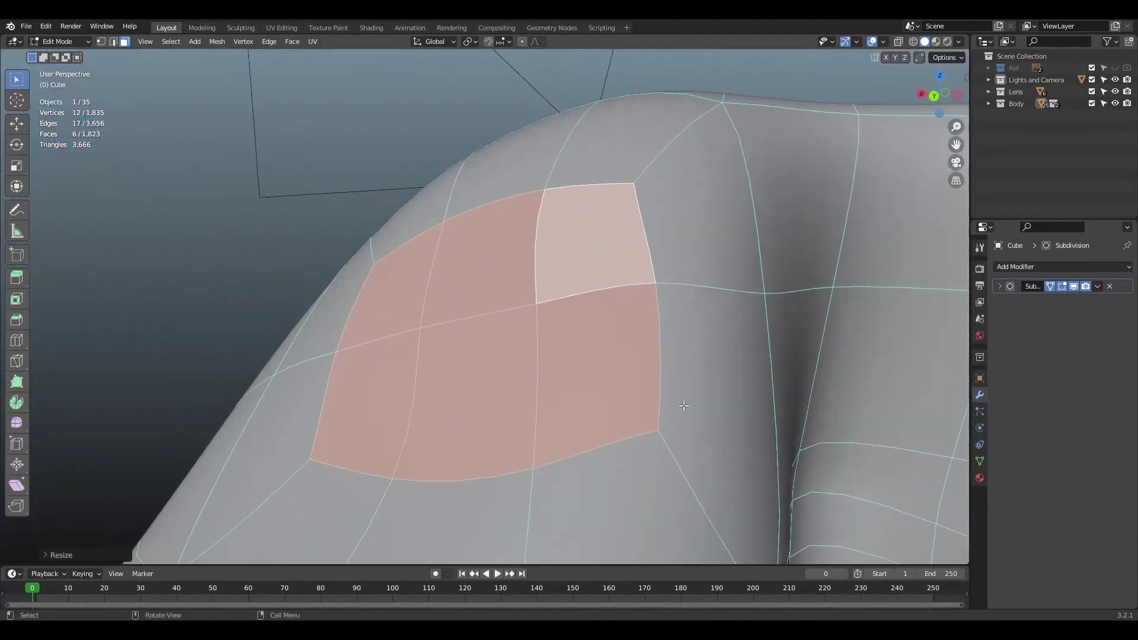
key(e)
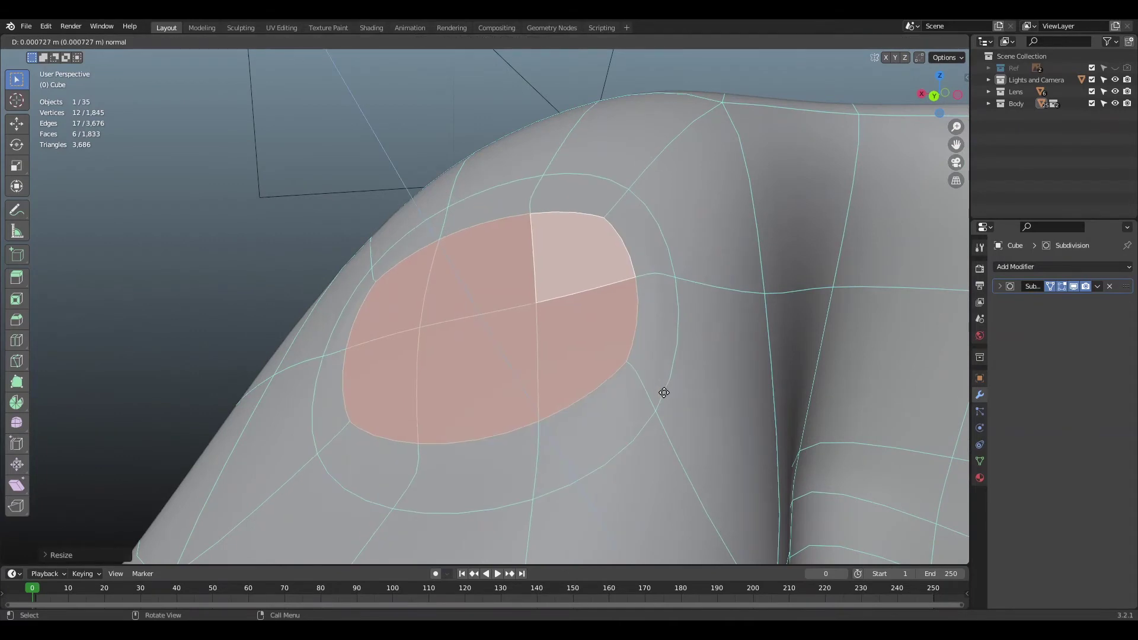
scroll(654, 371, down, 7)
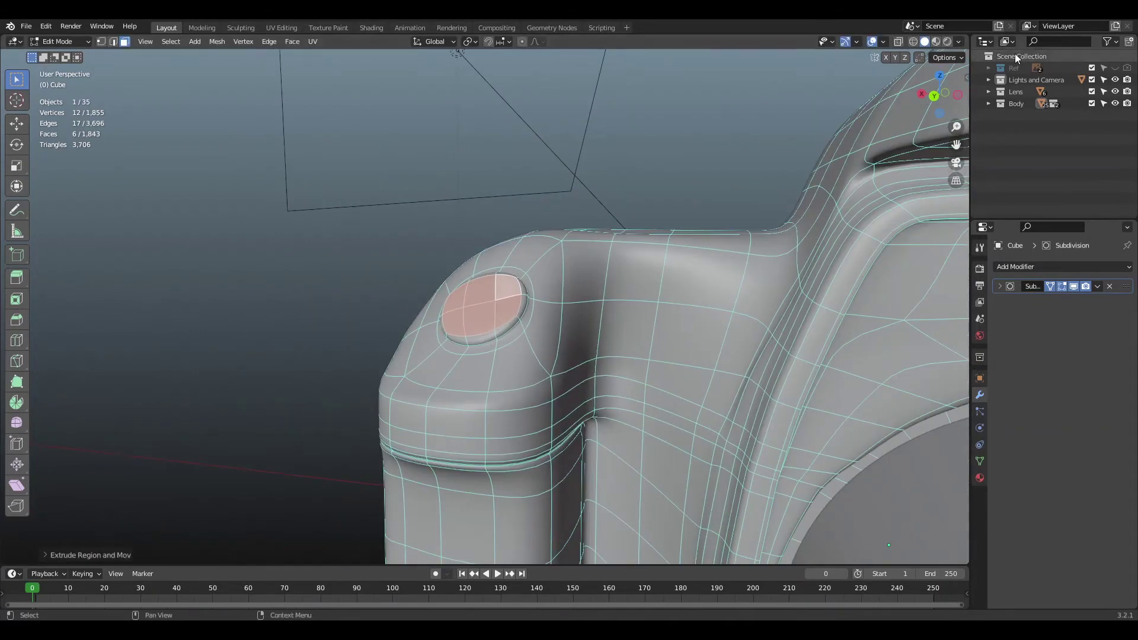
- Check the raised disc against the reference image and inset its top faces
drag(939, 113, 836, 267)
scroll(835, 266, up, 3)
key(alt+z)
key(alt+z)
click(1114, 68)
scroll(889, 149, down, 2)
scroll(889, 148, up, 2)
click(1114, 69)
shift+middle_drag(698, 156, 701, 262)
scroll(697, 270, up, 2)
key(i)
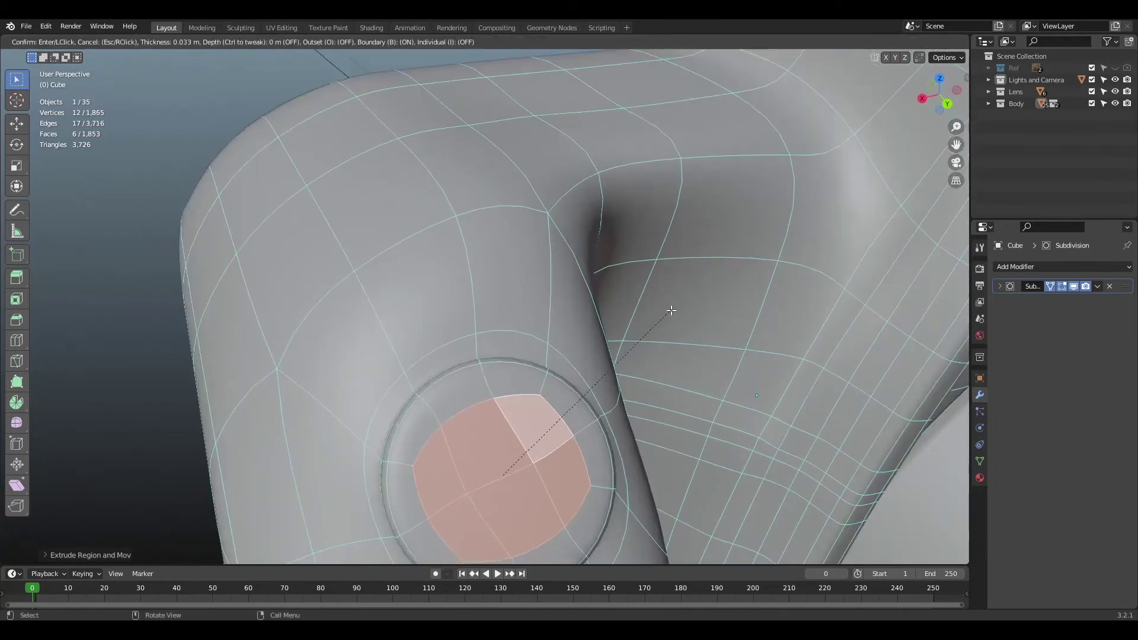
click(663, 323)
- Extrude the disc's inner faces in stages to sink a round recess, with a final inward extrusion of about 0.0056 m
middle_drag(663, 323, 620, 371)
key(e)
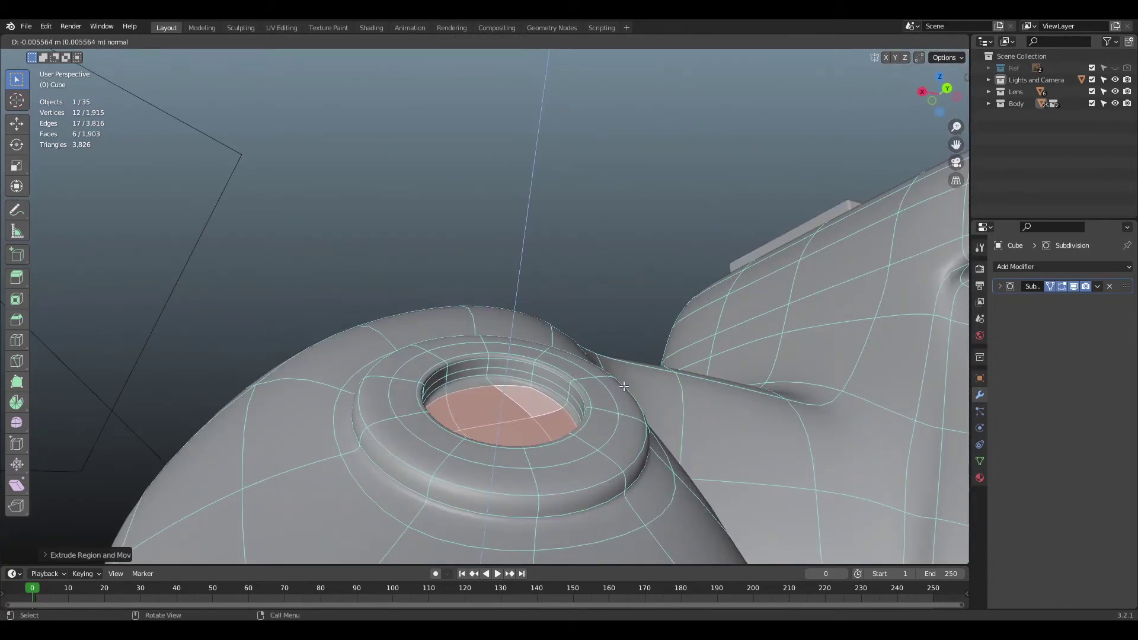
click(623, 386)
key(Tab)
scroll(603, 267, down, 5)
click(603, 266)
middle_drag(604, 267, 605, 317)
scroll(702, 147, down, 4)
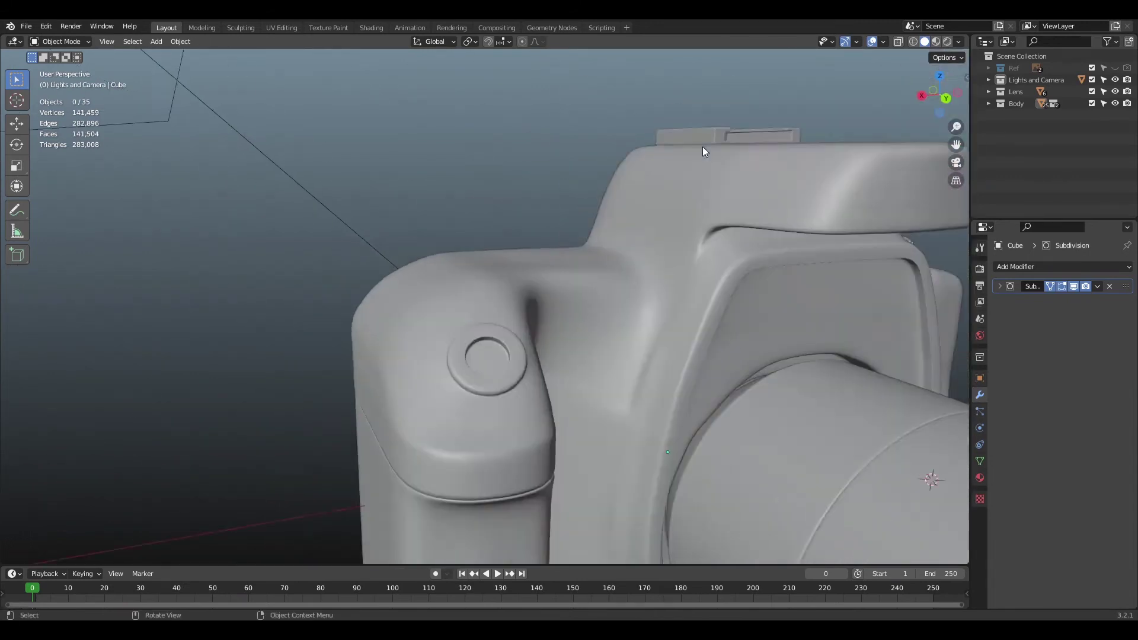
- Snap the 3D cursor to the selected faces at the floor of the round recess
scroll(703, 147, up, 6)
key(Tab)
key(shift+s)
key(2)
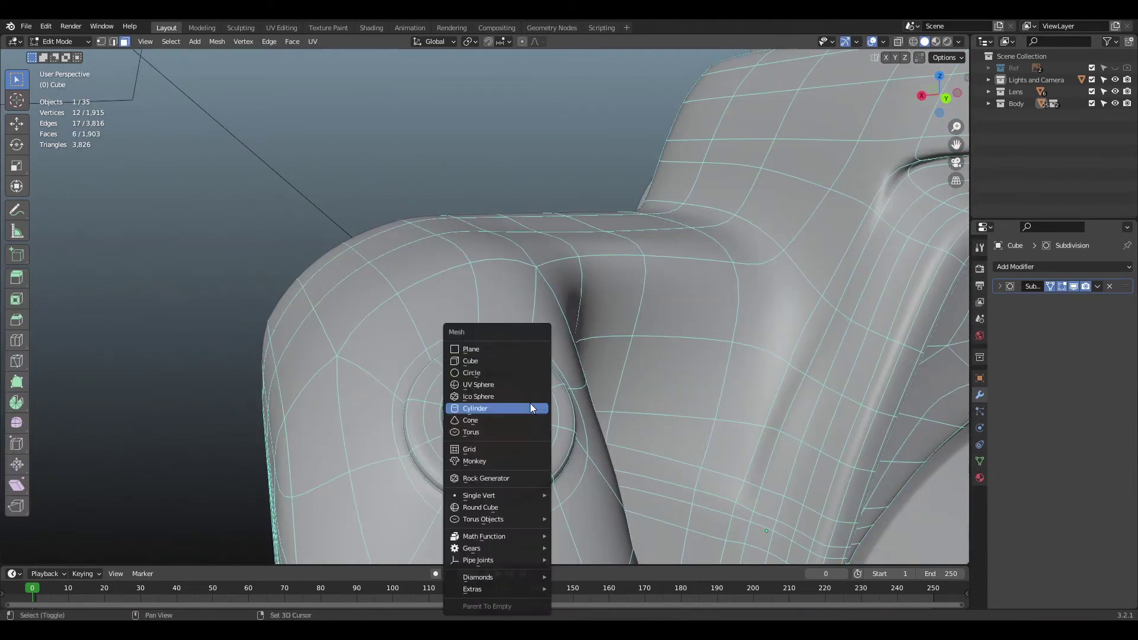
- Try adding a cube inside the camera body's mesh and undo it
key(shift+a)
click(515, 361)
scroll(514, 332, down, 6)
key(ctrl+z)
- Add a cube as a separate object at the 3D cursor and scale it down to the size of the recess
key(Tab)
key(shift+a)
click(620, 341)
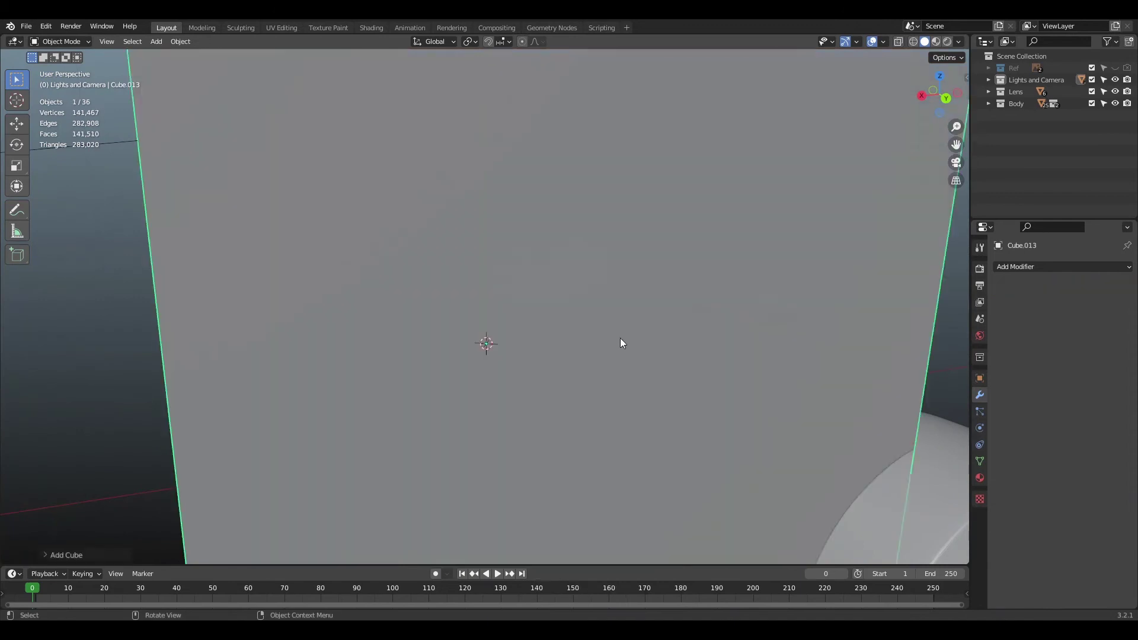
scroll(620, 339, down, 5)
key(s)
click(497, 327)
- Adjust the small cube's size and rotate it 45° to align with the slanted button recess
key(KP_Decimal)
scroll(571, 368, down, 3)
text(s)
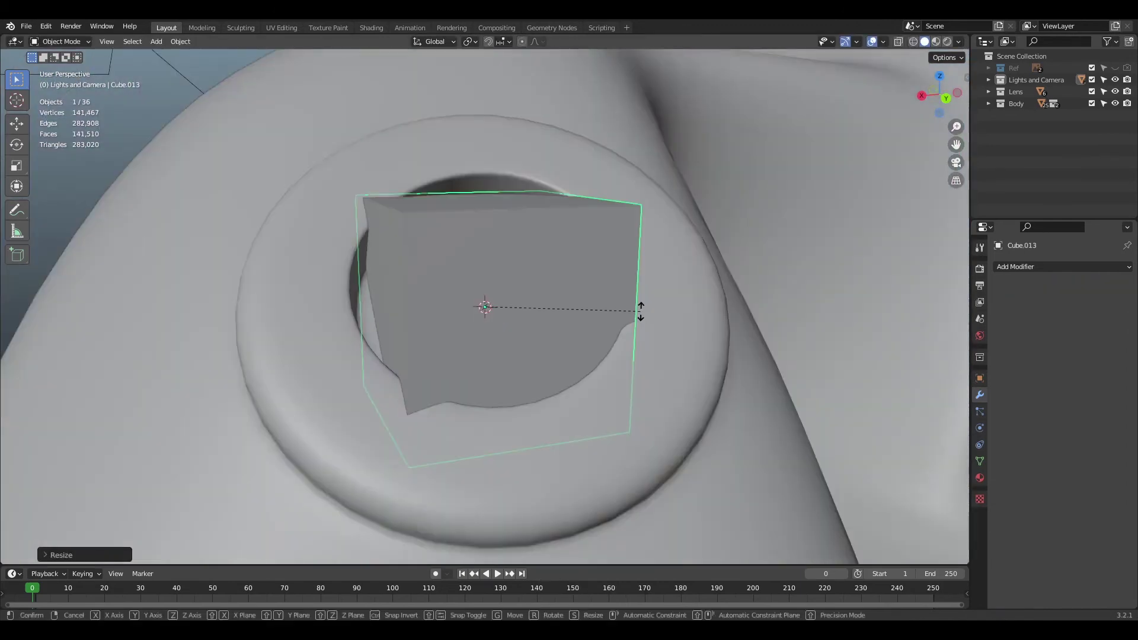
text(45)
click(642, 314)
middle_drag(642, 314, 718, 326)
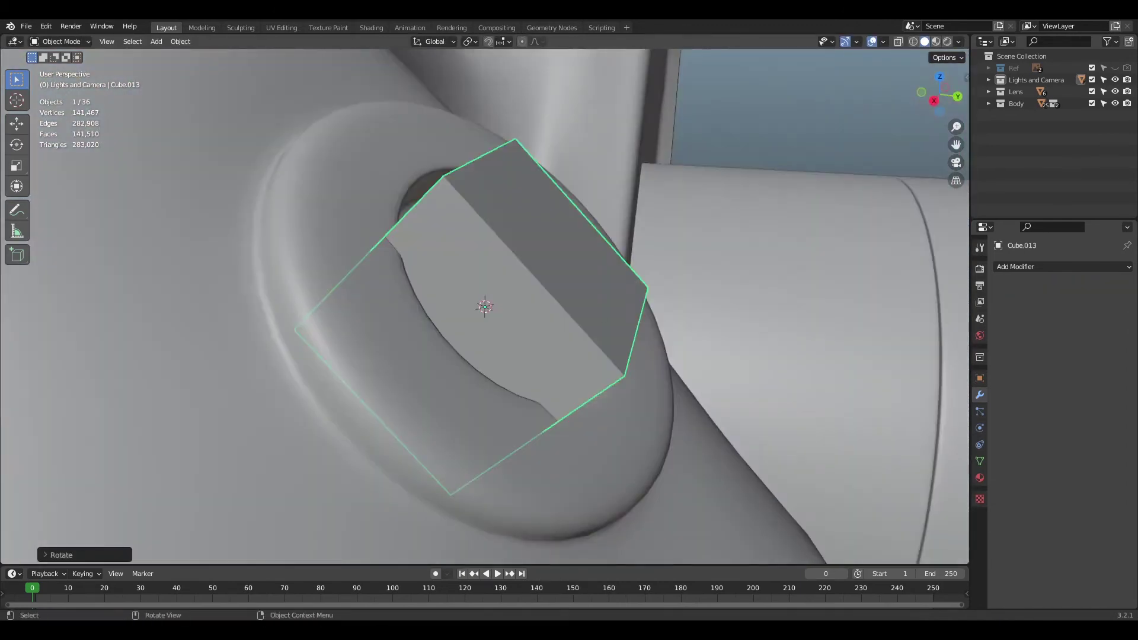
key(s)
key(z)
key(z)
right_click(720, 215)
key(s)
key(x)
right_click(653, 248)
- Flatten the small cube along its local Y axis and resize it to fit inside the round recess
key(s)
key(y)
key(y)
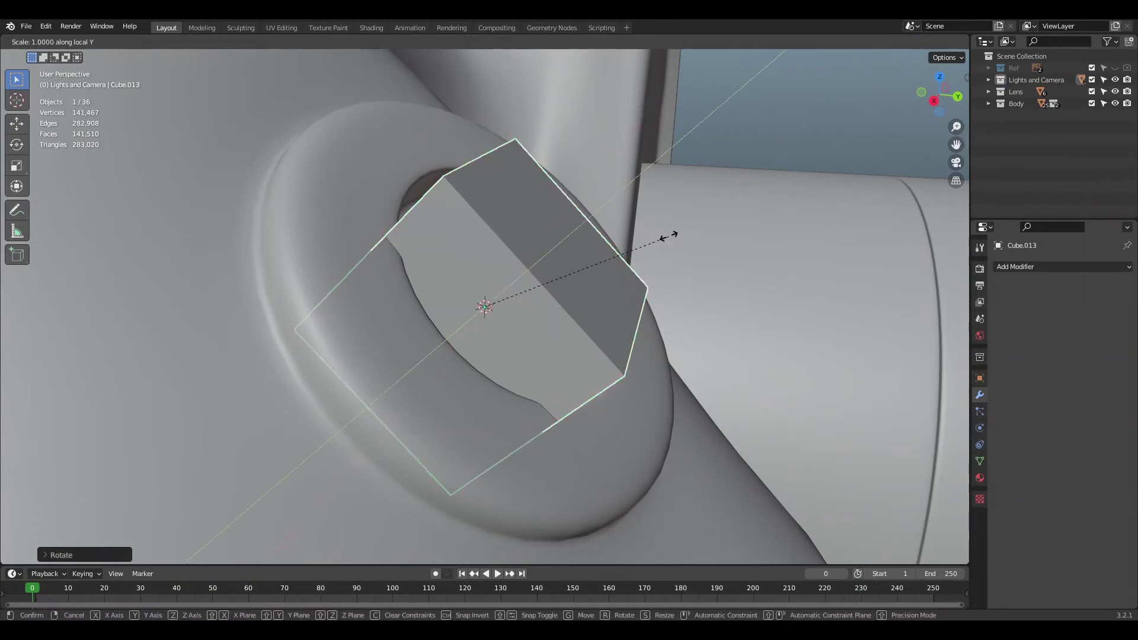
click(521, 305)
middle_drag(827, 60, 732, 80)
key(s)
click(691, 297)
middle_drag(691, 297, 787, 252)
key(s)
key(Escape)
key(s)
key(Escape)
- Rotate the flattened cube about its local Z axis to line it up with the recess
key(r)
key(z)
key(z)
click(764, 268)
middle_drag(764, 268, 531, 286)
key(r)
key(z)
key(z)
click(783, 256)
- Add two crossing loop cuts through the middle of the cube and scale the horizontal one outward to widen its sides
key(Tab)
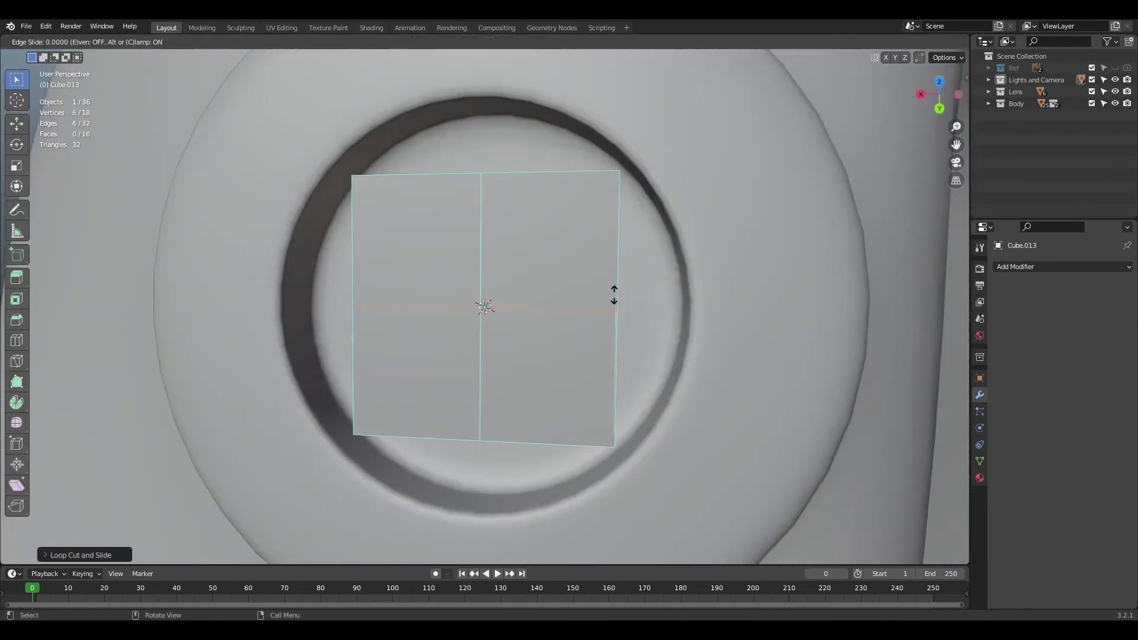
key(s)
key(y)
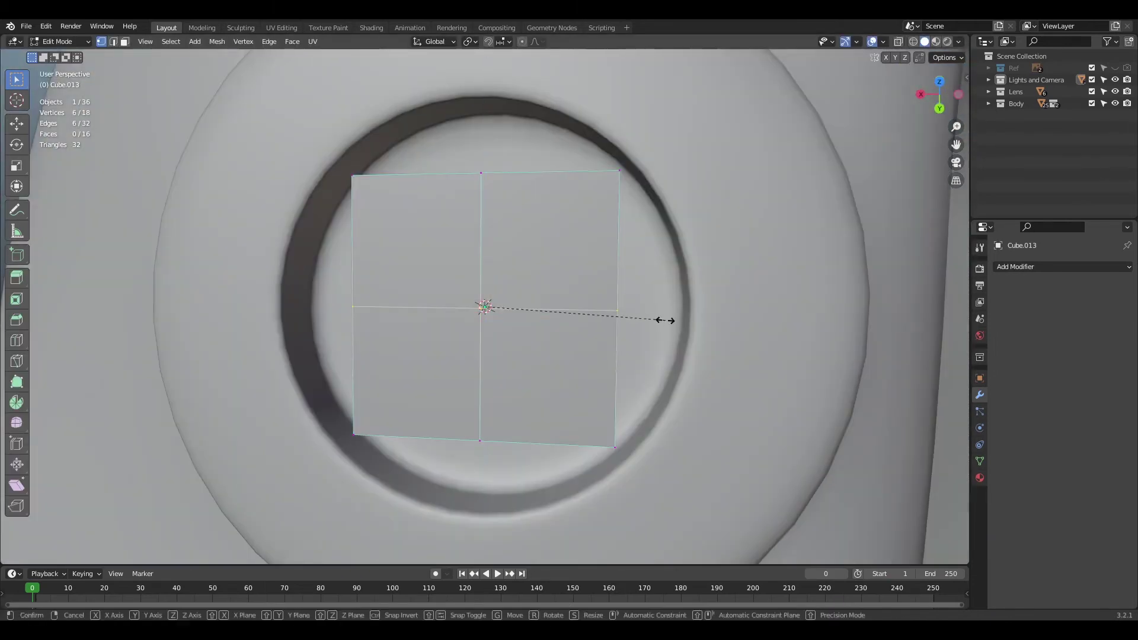
key(y)
click(737, 327)
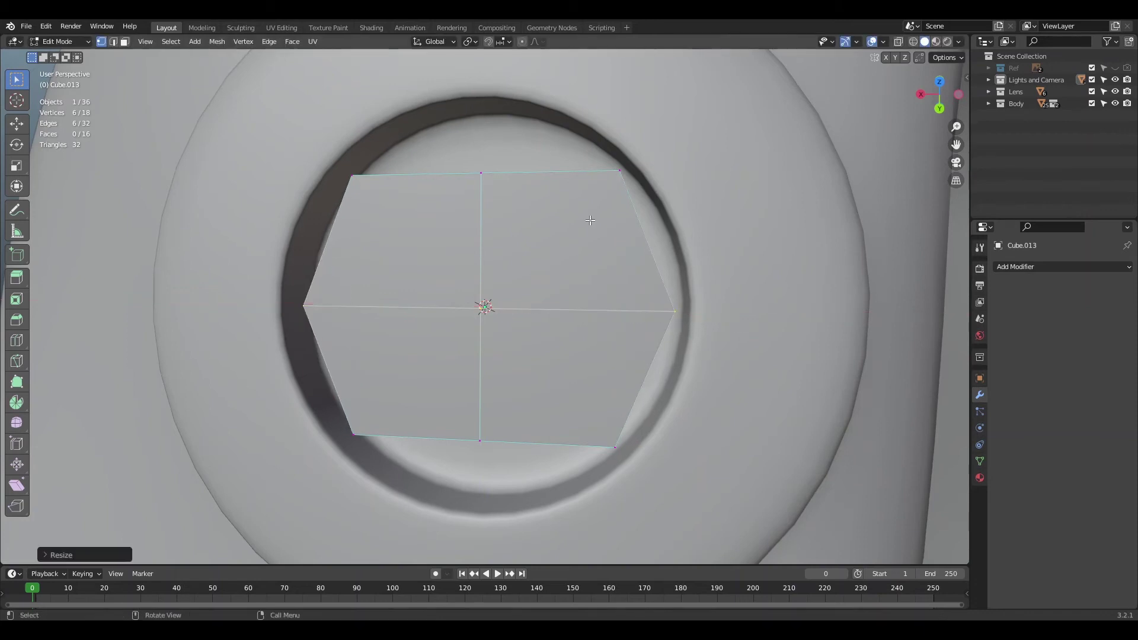
- Select the vertical centre loop and scale it along local Z by about 1.4 to give the button an octagonal outline
drag(515, 230, 515, 230)
key(alt+z)
drag(444, 151, 522, 213)
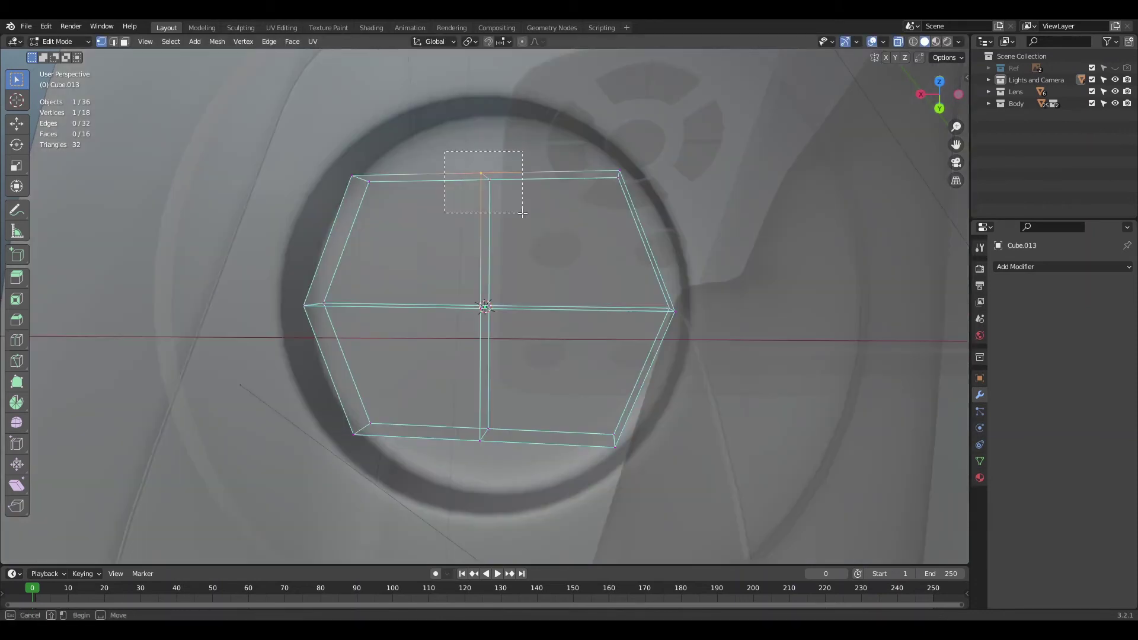
shift+drag(454, 294, 519, 462)
key(alt+z)
key(s)
key(z)
key(z)
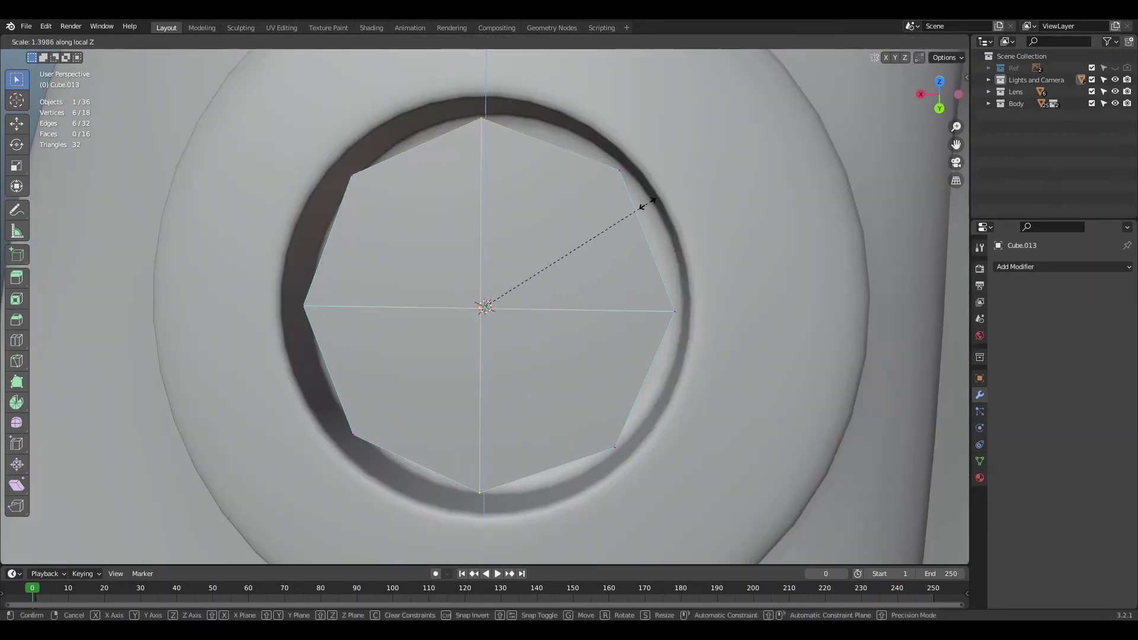
click(642, 207)
key(Tab)
- Move the octagonal button along its local Y axis to seat it in the recess
scroll(634, 233, down, 4)
middle_drag(635, 237, 594, 373)
key(g)
key(y)
key(y)
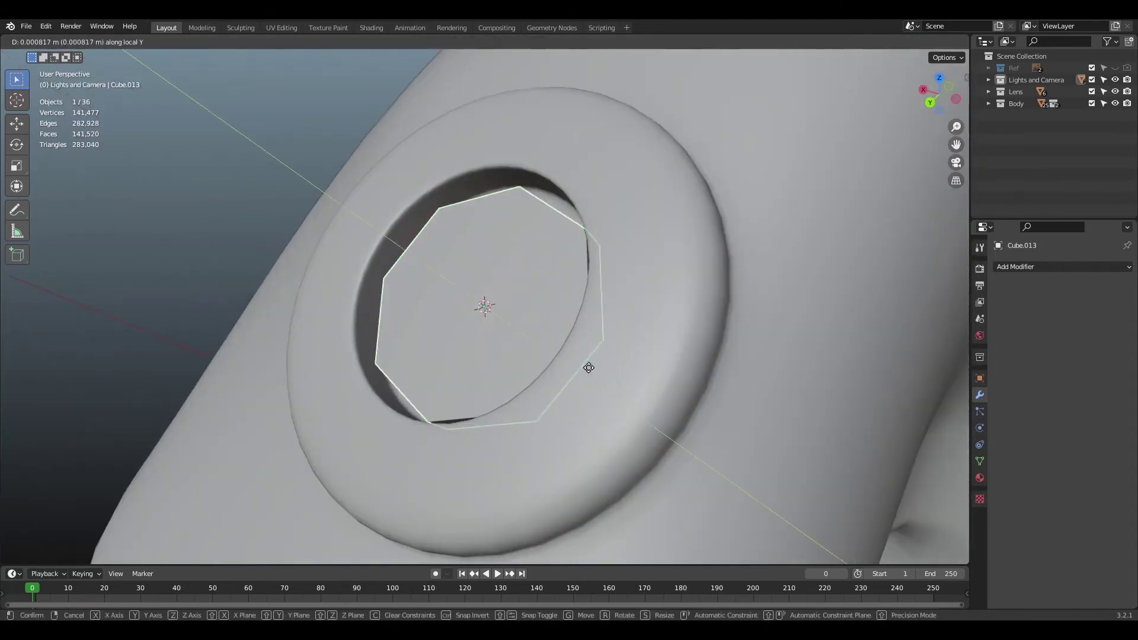
click(575, 356)
scroll(567, 356, down, 3)
drag(936, 102, 928, 112)
click(575, 330)
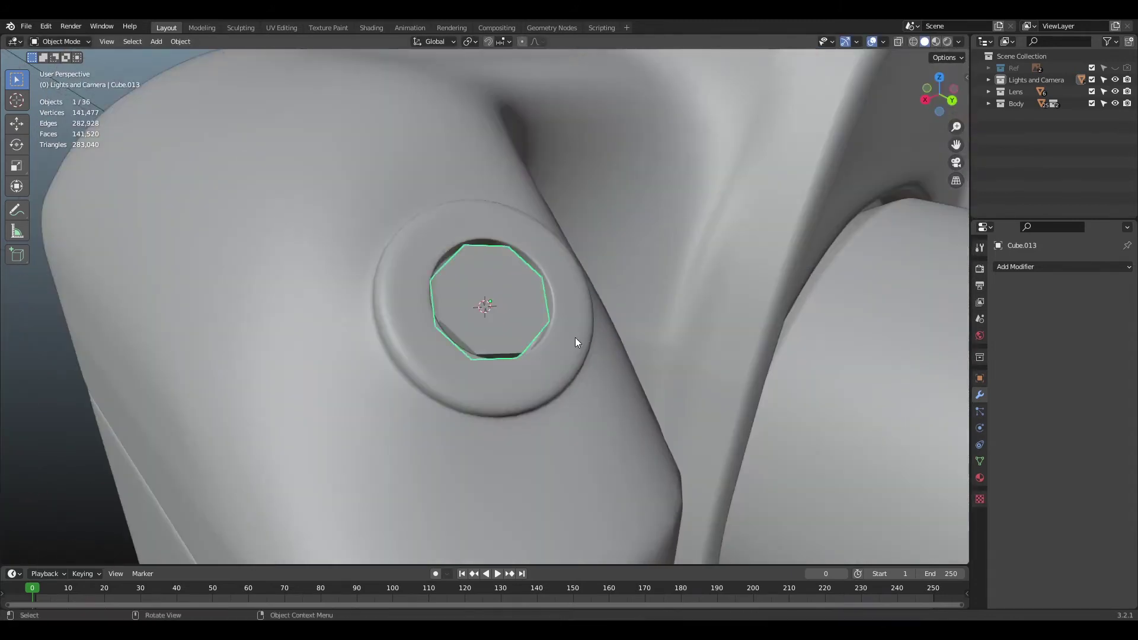
- Add a Subdivision Surface modifier with viewport level 2 and scale the button up by about 1.1 to fill the recess
scroll(575, 330, up, 2)
click(1035, 267)
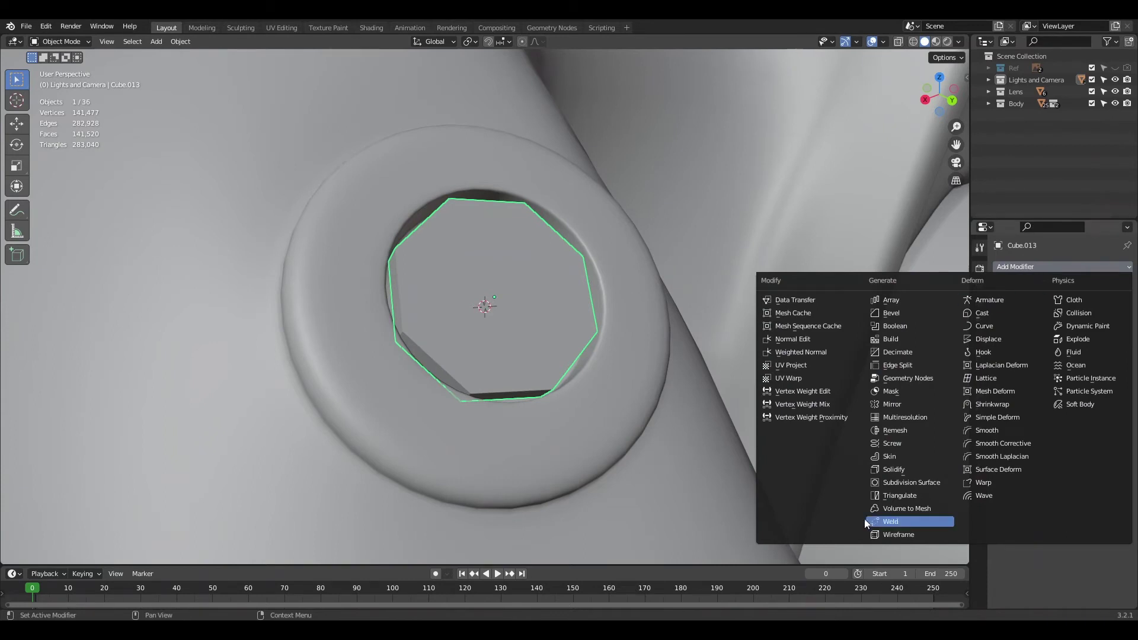
click(925, 482)
text(2)
key(Return)
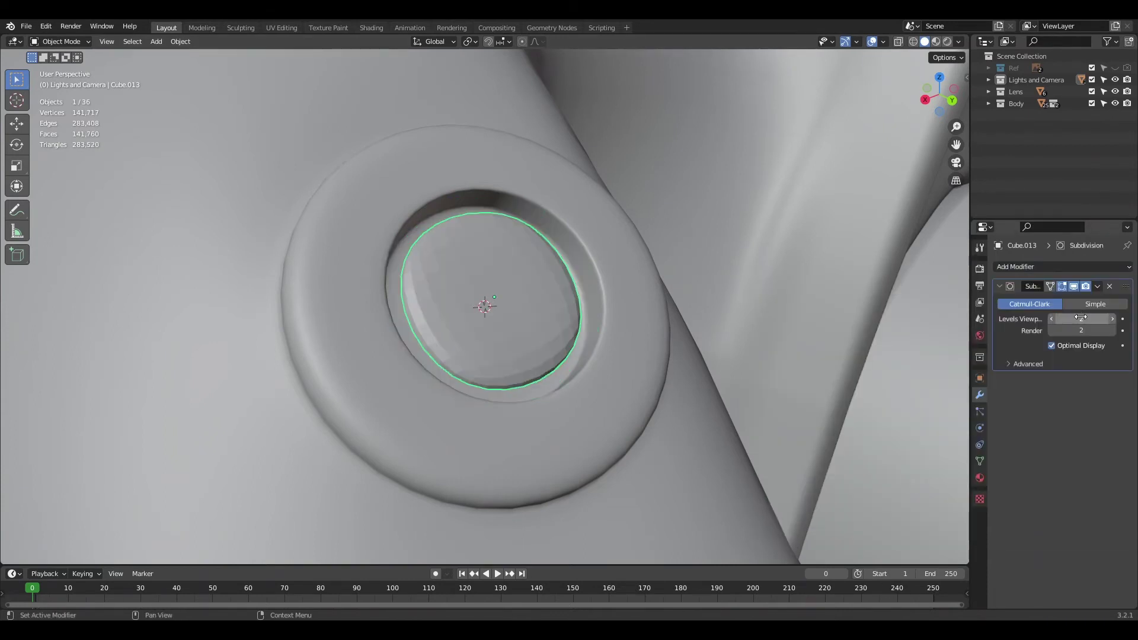
drag(939, 95, 897, 109)
key(s)
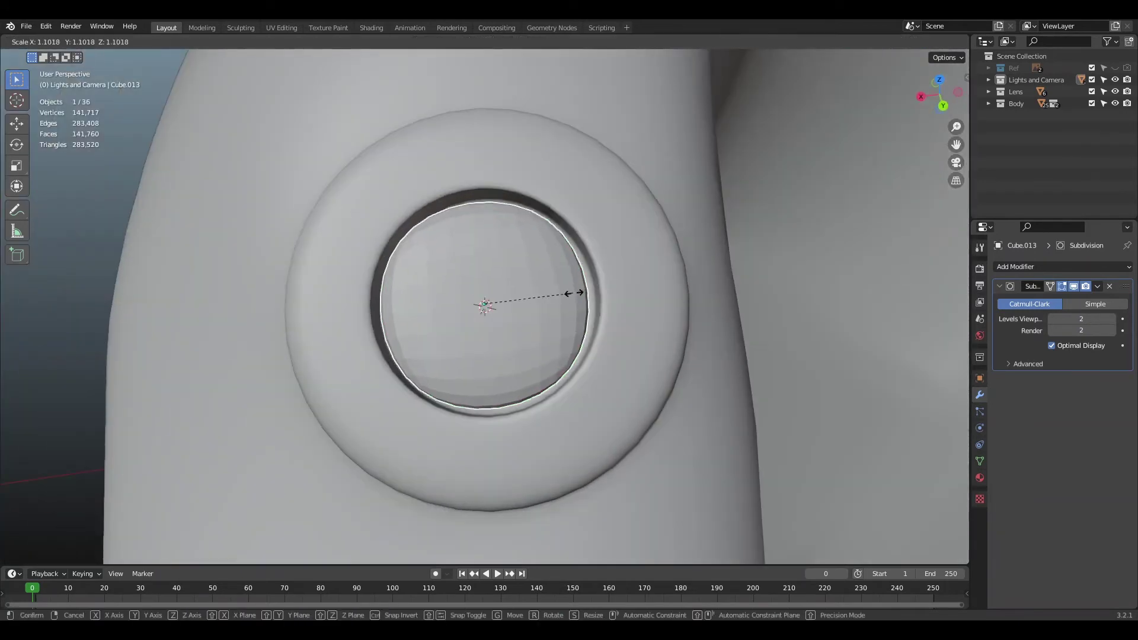
click(576, 293)
- Isolate the button and add two loop cuts around its side wall to tighten its rounded edges
key(Tab)
key(KP_Divide)
middle_drag(576, 293, 680, 315)
key(ctrl+r)
click(689, 377)
click(692, 404)
key(ctrl+r)
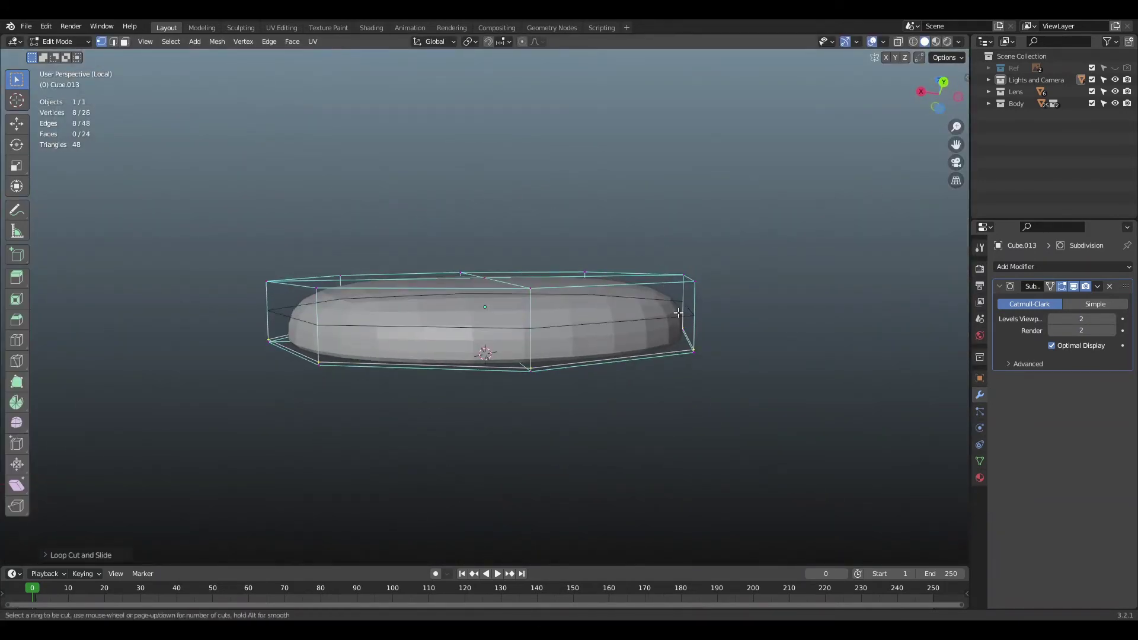
click(682, 316)
- Raise the centre vertex of the button's top along Z to dome it, and bring back the rest of the camera
middle_drag(597, 270, 605, 297)
key(g)
right_click(605, 297)
key(g)
key(z)
click(599, 243)
key(KP_Divide)
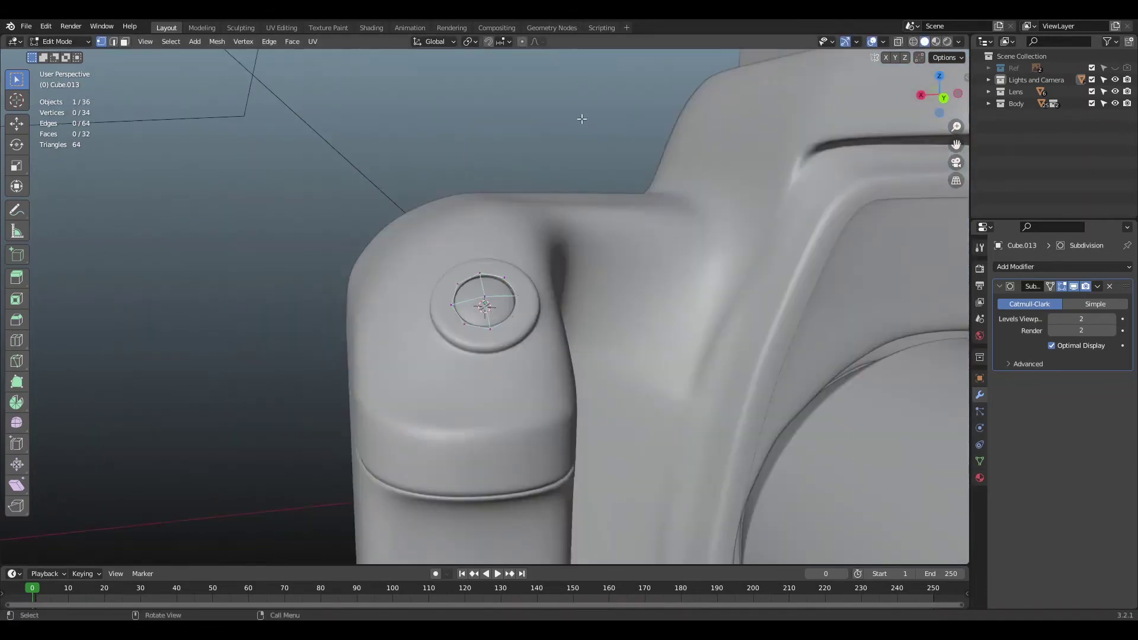
key(Tab)
click(534, 131)
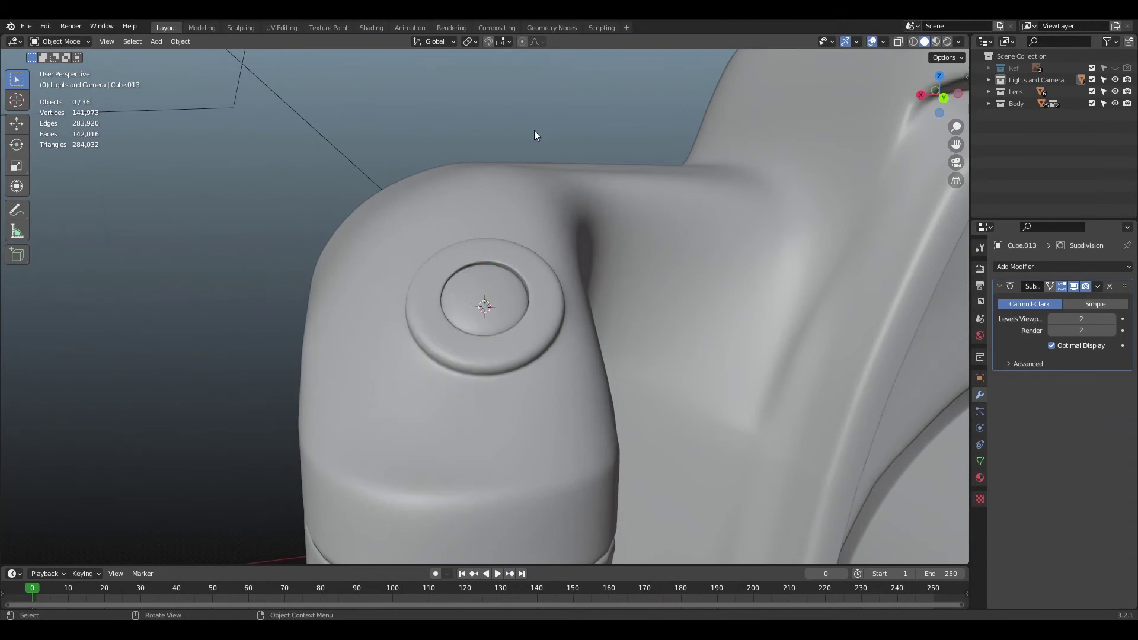
- Select the rings of faces on the camera body that form the raised collar around the shutter button
scroll(535, 131, down, 6)
middle_drag(909, 114, 966, 133)
scroll(612, 316, up, 8)
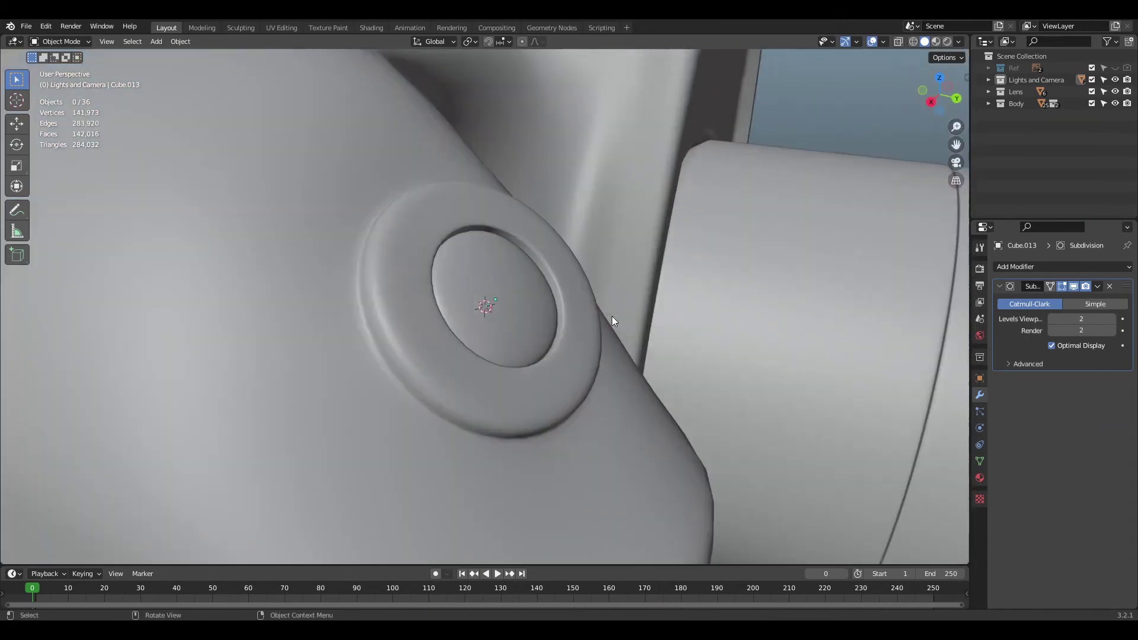
click(578, 375)
key(Tab)
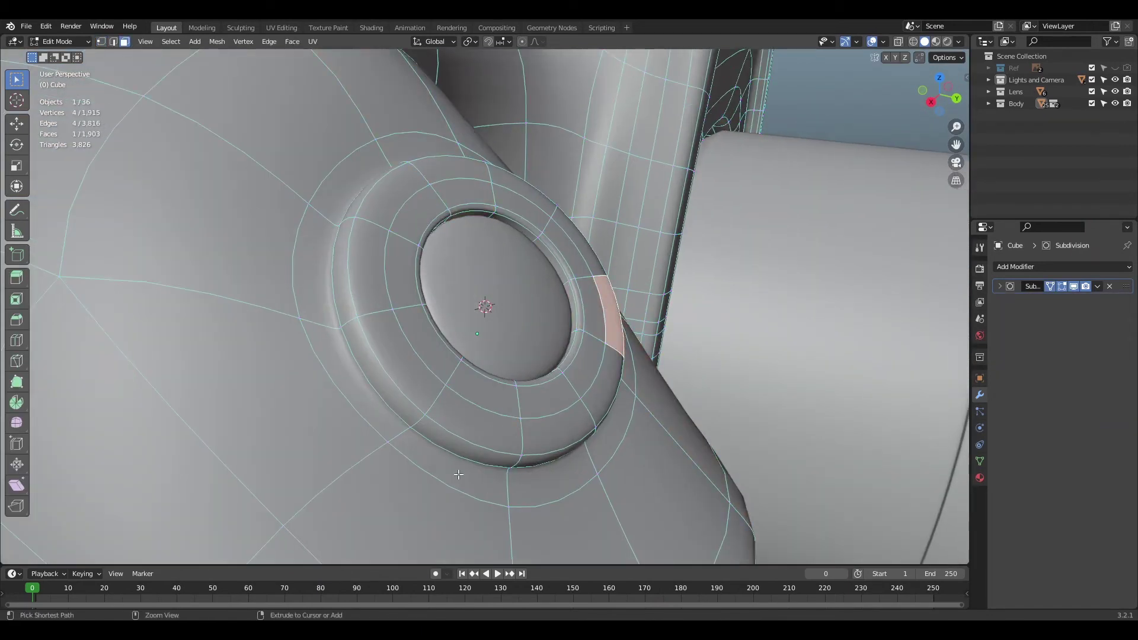
ctrl+click(616, 315)
ctrl+click(577, 257)
ctrl+click(527, 205)
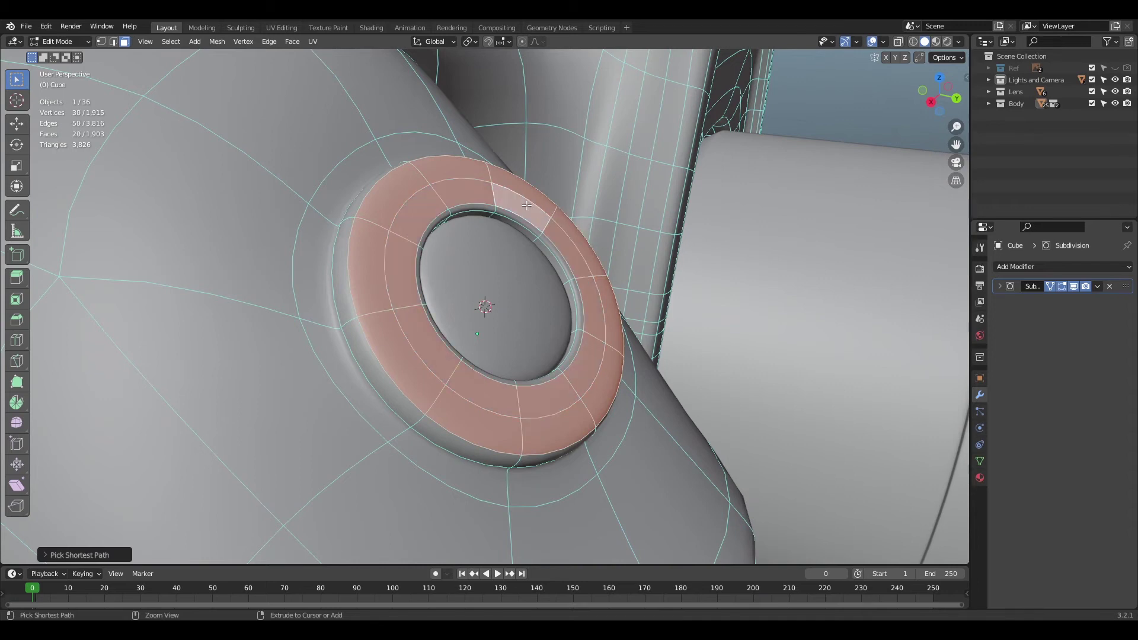
middle_drag(533, 375, 468, 367)
ctrl+click(446, 216)
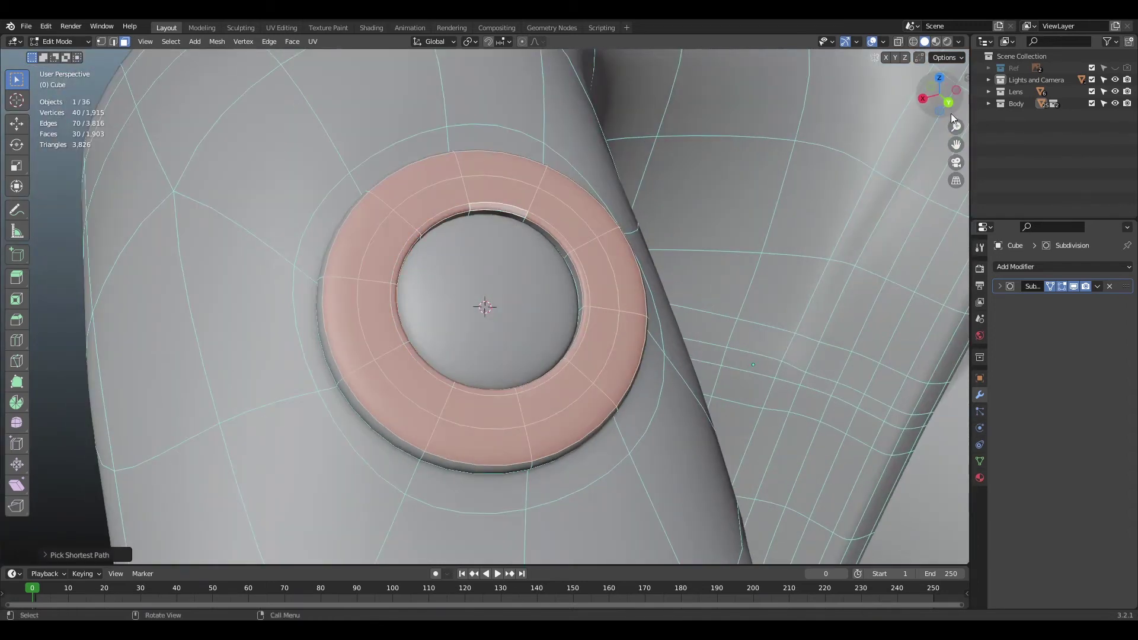
drag(950, 118, 986, 104)
key(g)
right_click(686, 346)
key(g)
right_click(687, 353)
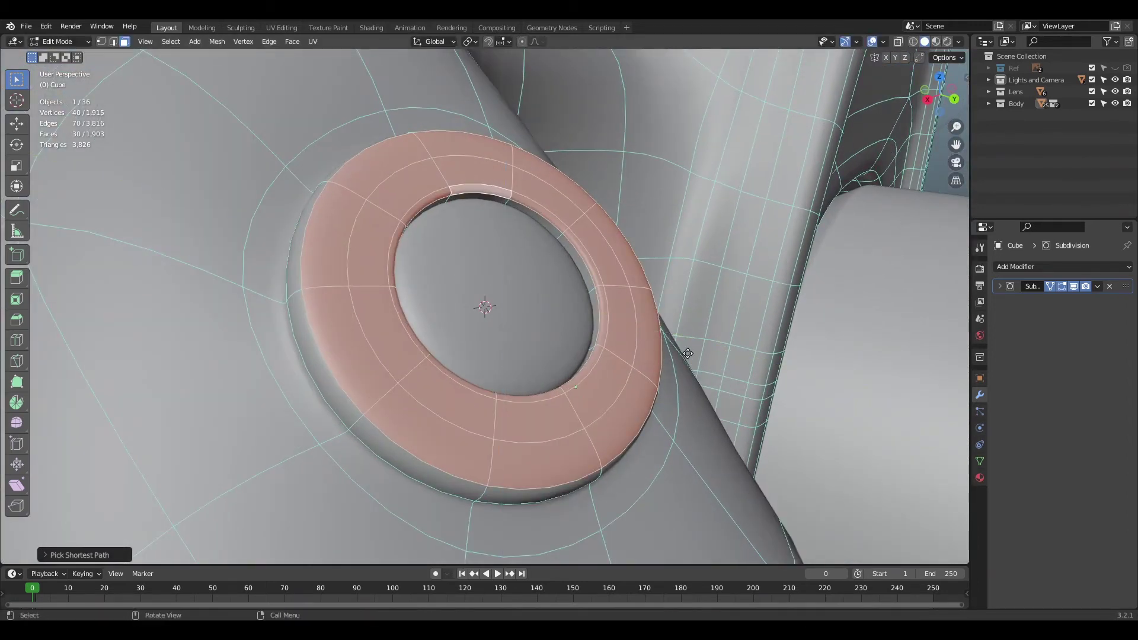
middle_drag(688, 354, 700, 393)
key(x)
right_click(699, 375)
key(g)
key(z)
right_click(666, 378)
key(g)
key(y)
right_click(632, 382)
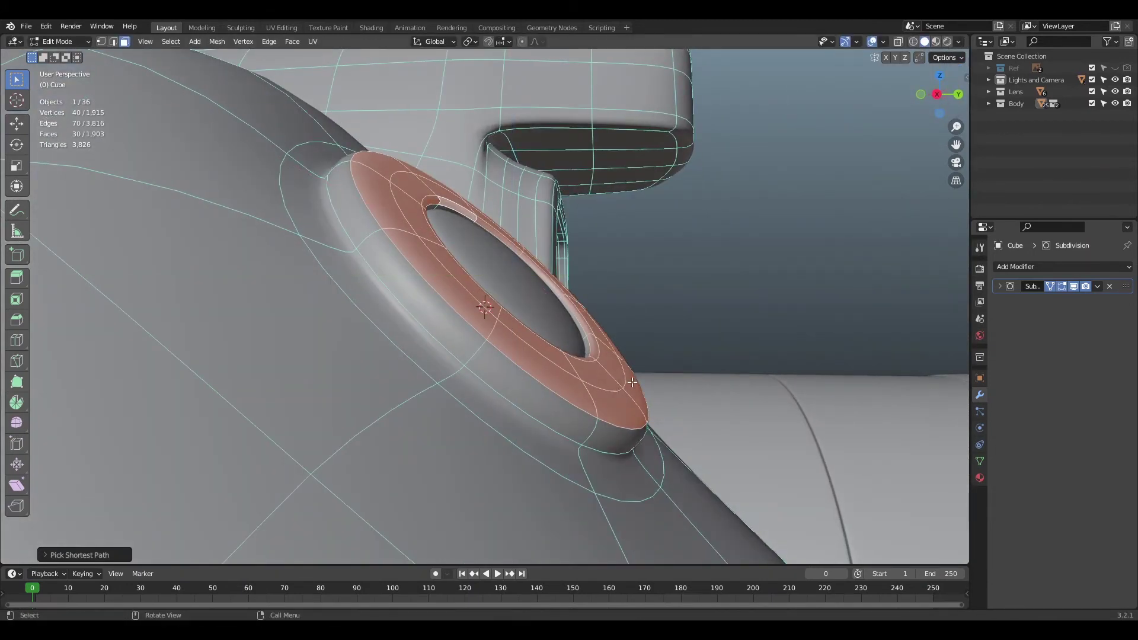
- Lower the selected collar faces toward the grip in the right orthographic view, and adjust their scale and centring around the button
key(KP_3)
key(g)
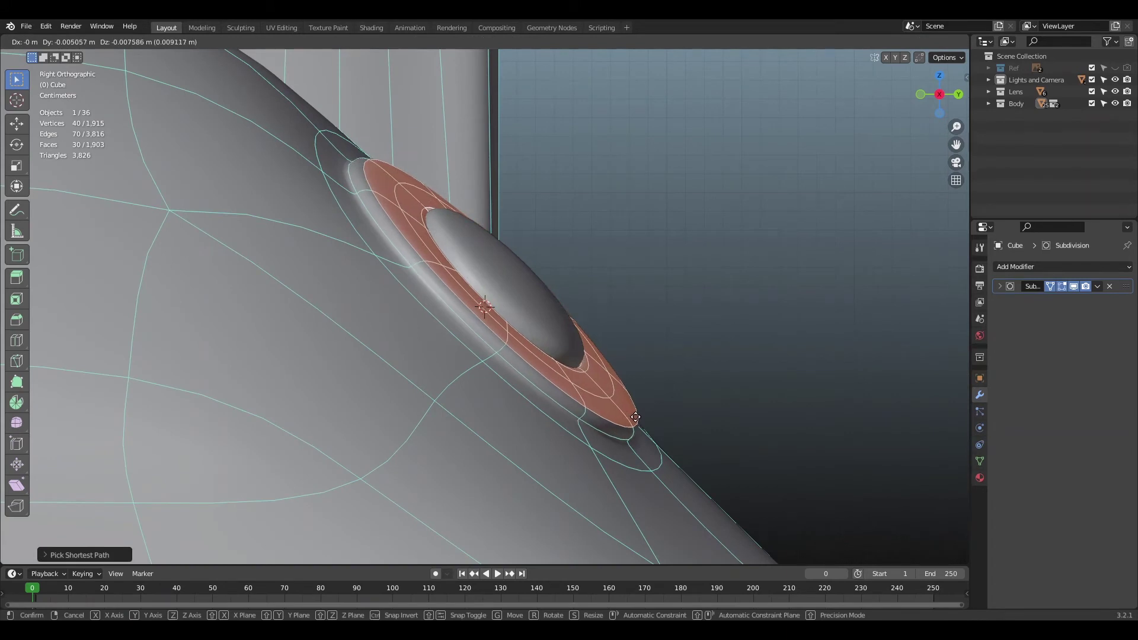
click(633, 416)
middle_drag(767, 279, 619, 290)
key(s)
click(708, 244)
key(g)
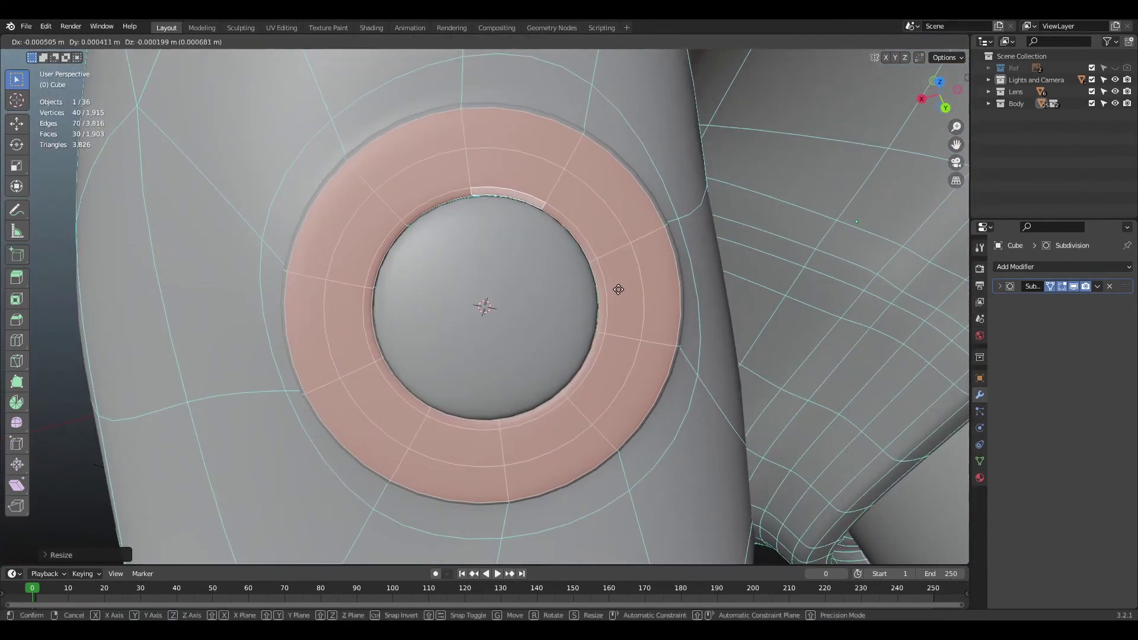
click(629, 310)
key(Tab)
- Select the edge loop around the shutter button's side wall and slide it to adjust the rim's roundness
scroll(628, 314, down, 12)
middle_drag(404, 311, 528, 240)
scroll(720, 307, up, 3)
click(720, 307)
scroll(720, 307, up, 9)
click(573, 300)
key(Tab)
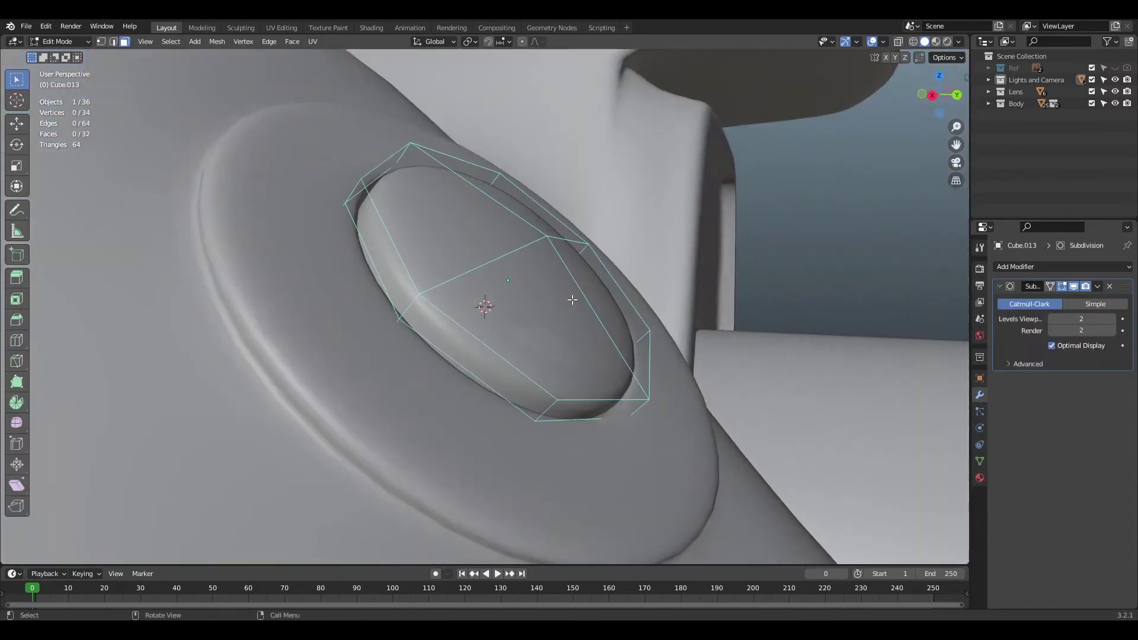
click(515, 406)
alt+click(516, 406)
scroll(593, 403, down, 2)
scroll(665, 401, up, 4)
key(g)
key(g)
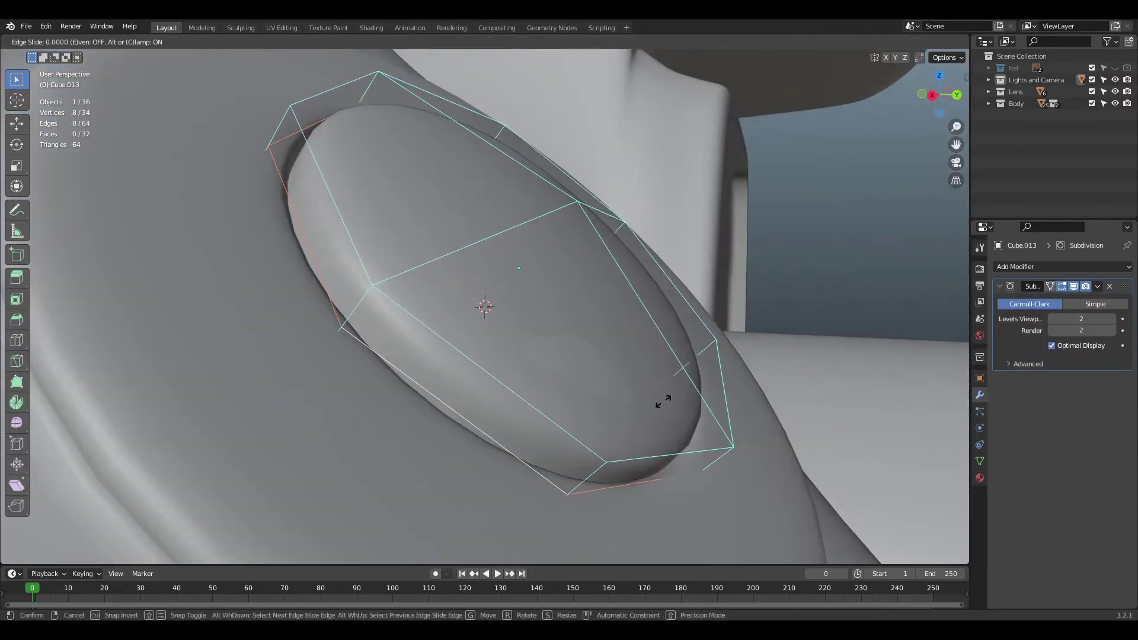
click(653, 401)
key(slash)
key(Tab)
scroll(637, 362, down, 4)
click(625, 334)
key(slash)
- Sink the shutter button into its recess by about 0.003 m along its local Y axis
scroll(630, 354, up, 2)
scroll(621, 351, down, 15)
middle_drag(620, 355, 745, 187)
scroll(745, 186, up, 8)
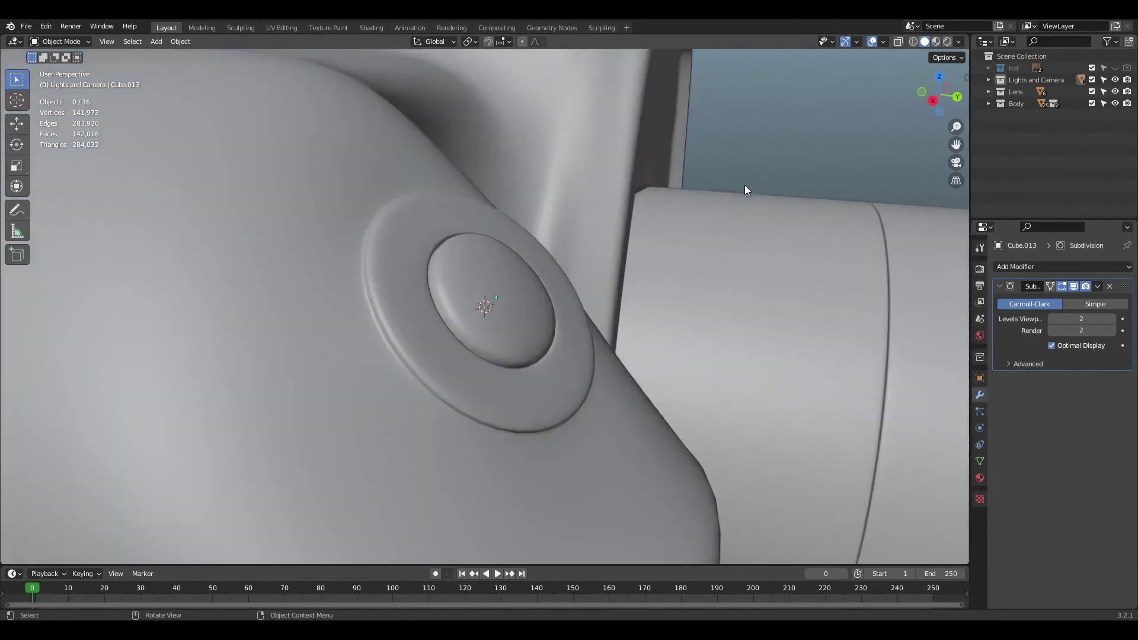
click(596, 296)
key(g)
key(y)
key(y)
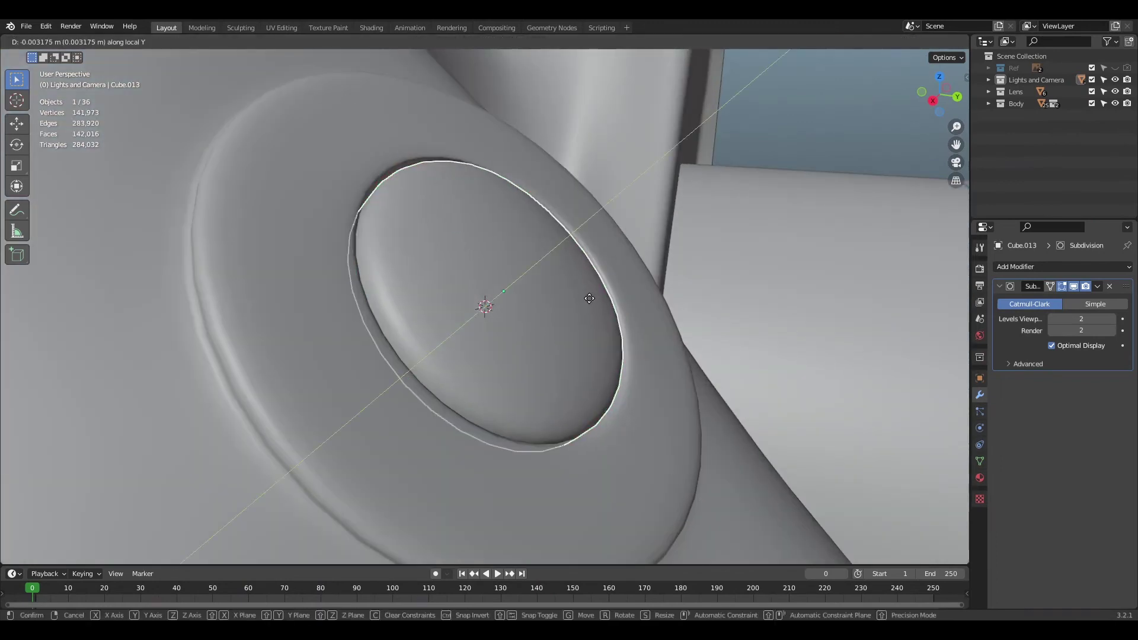
click(589, 299)
scroll(809, 125, down, 4)
click(810, 125)
scroll(809, 125, down, 4)
middle_drag(933, 94, 830, 101)
middle_drag(581, 249, 699, 254)
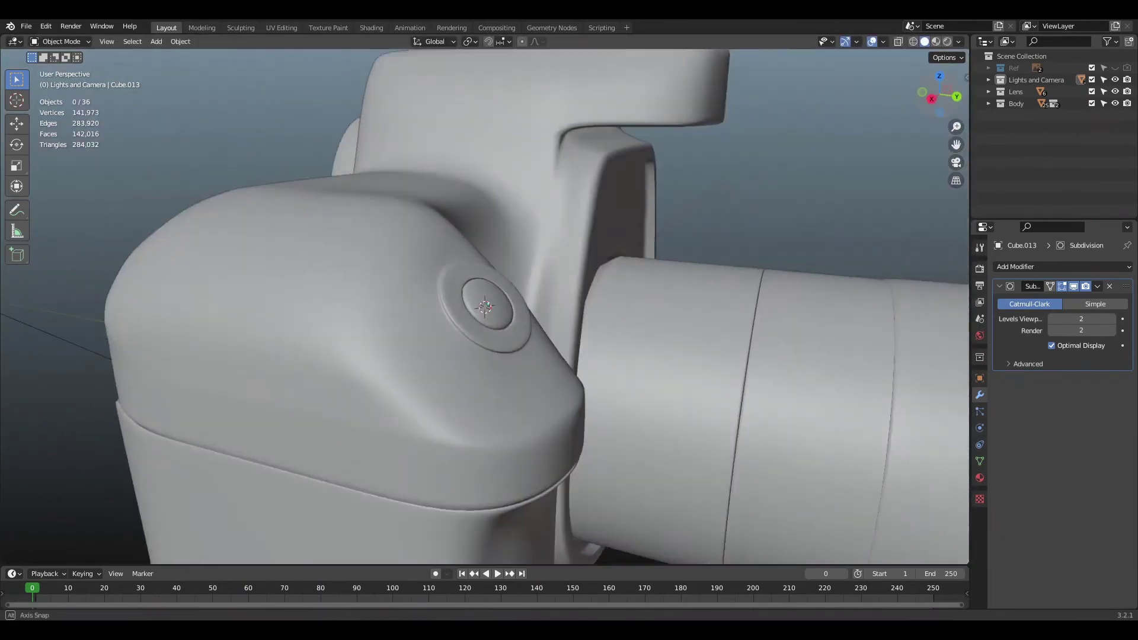
- Inset the four top faces of the shutter button
scroll(699, 254, up, 8)
click(529, 312)
key(Tab)
scroll(593, 324, up, 3)
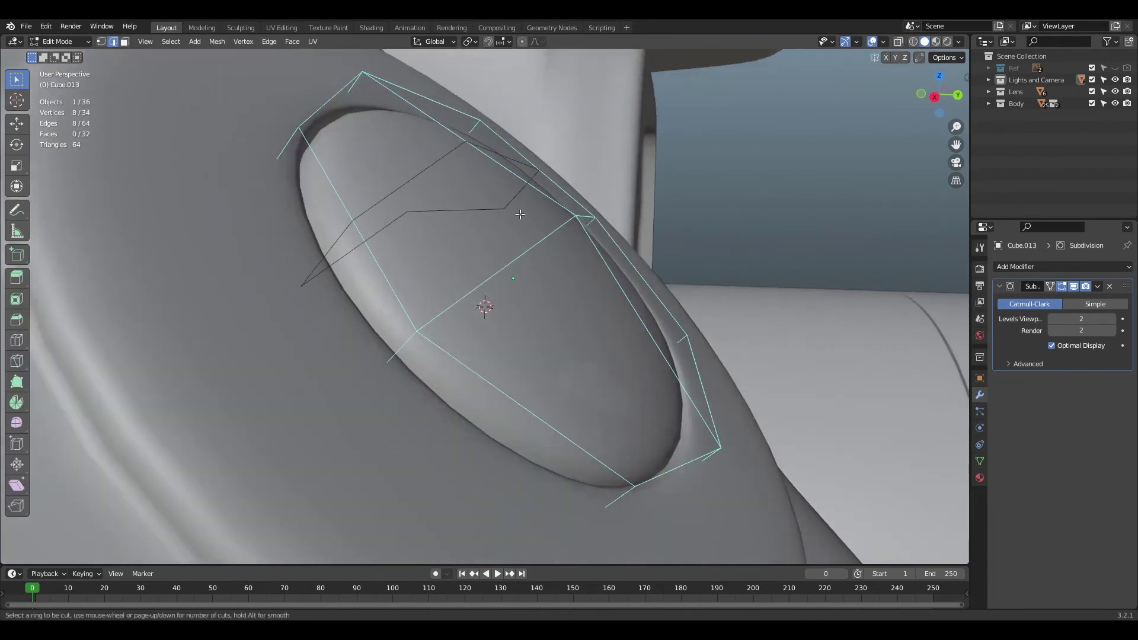
middle_drag(882, 71, 577, 295)
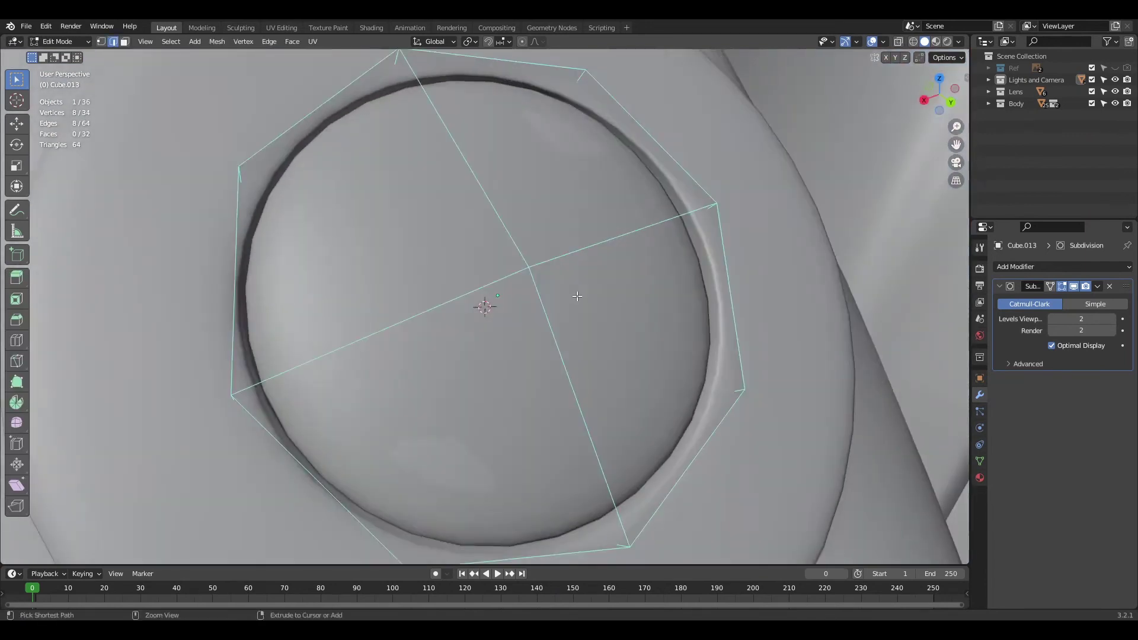
click(124, 42)
key(i)
click(726, 318)
- Move the inset top faces about 0.0024 m along local Y
middle_drag(727, 318, 649, 271)
key(g)
key(y)
key(y)
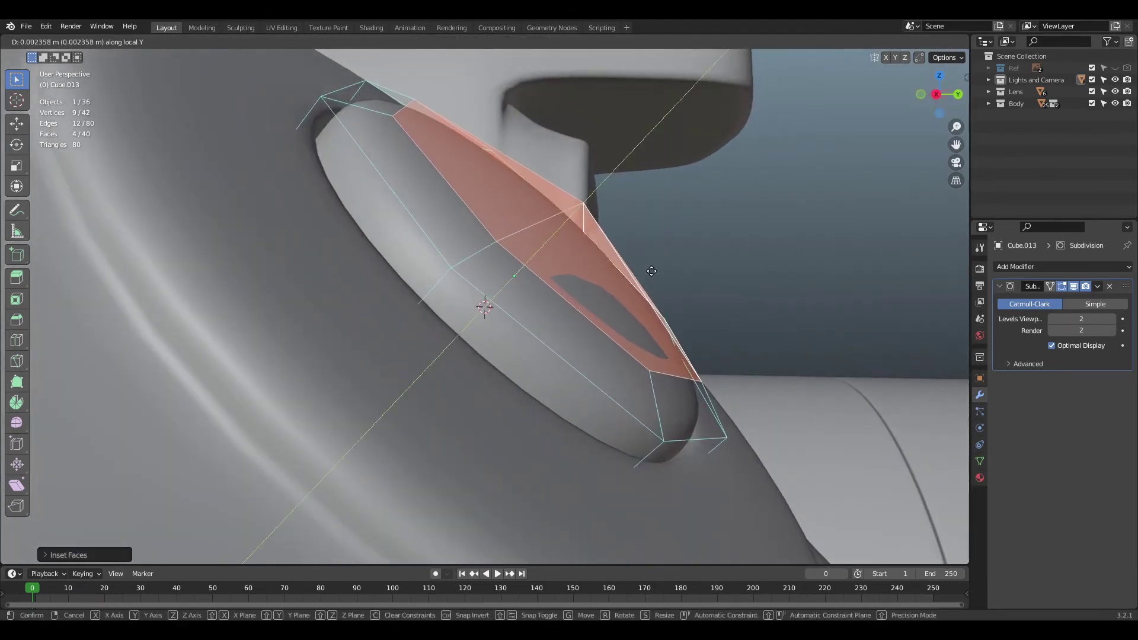
click(652, 271)
- Reposition the centre vertex of the shutter button's top along its local Y axis to shape the dome
middle_drag(597, 209, 676, 237)
click(101, 41)
click(610, 243)
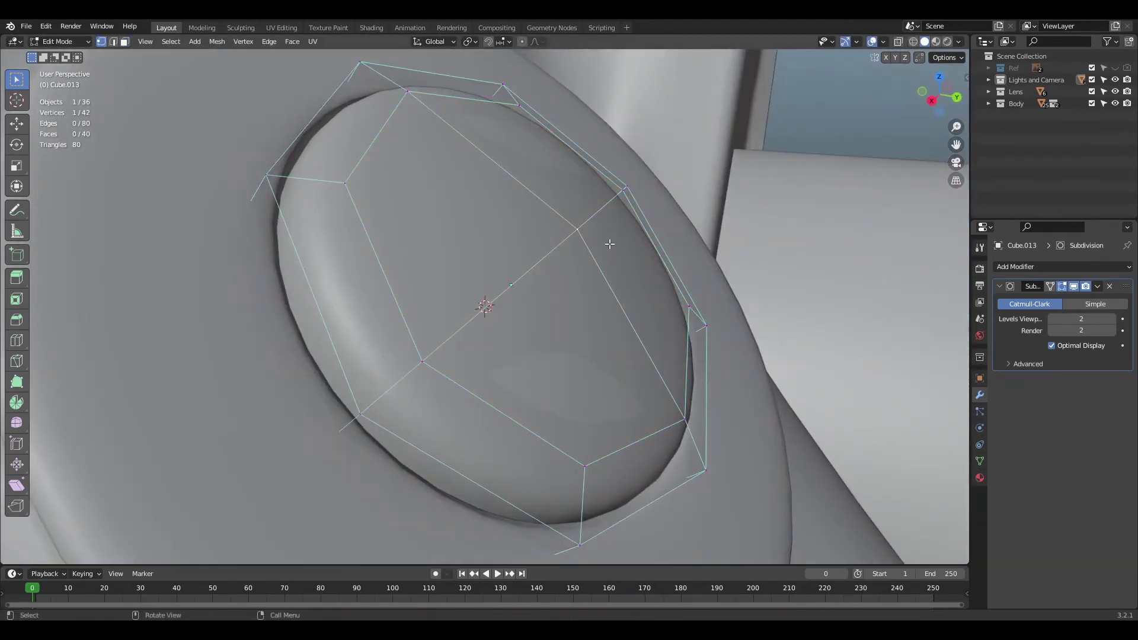
key(g)
key(y)
key(y)
click(599, 267)
mouse_move(600, 267)
middle_down()
mouse_move(646, 237)
mouse_move(592, 255)
middle_up()
key(g)
key(y)
key(y)
click(634, 243)
key(Tab)
scroll(634, 243, down, 5)
click(634, 243)
- Add an edge loop around the top dial's lower wall, just below the ribbed grip
scroll(635, 243, down, 6)
middle_drag(942, 124, 737, 199)
scroll(737, 199, down, 7)
key(KP_0)
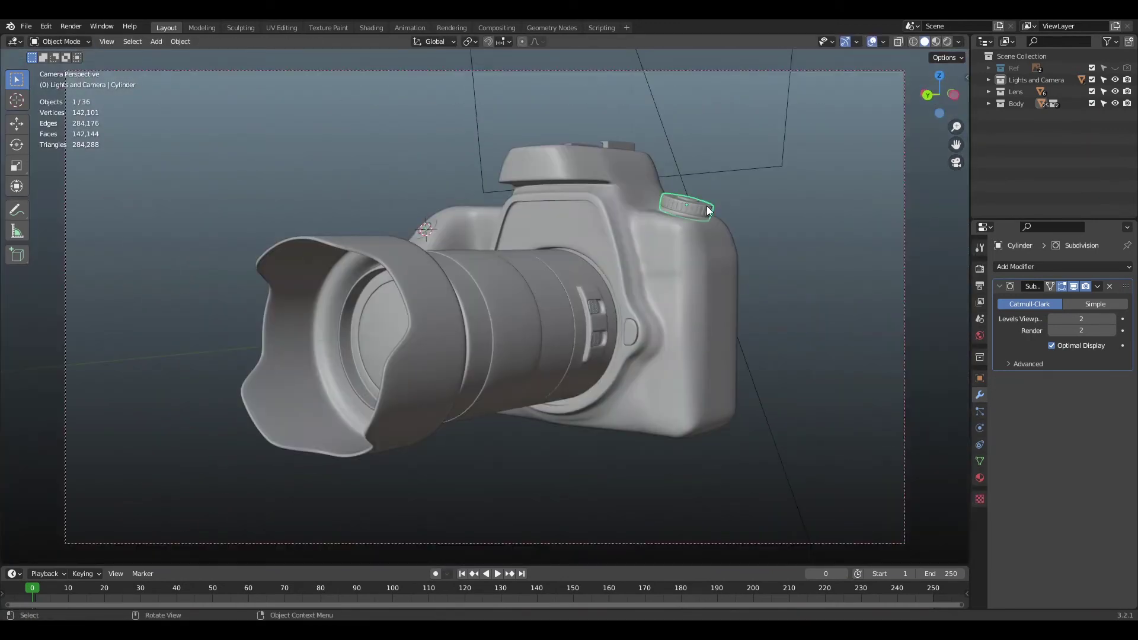
key(KP_Decimal)
middle_drag(659, 339, 702, 299)
scroll(702, 299, up, 1)
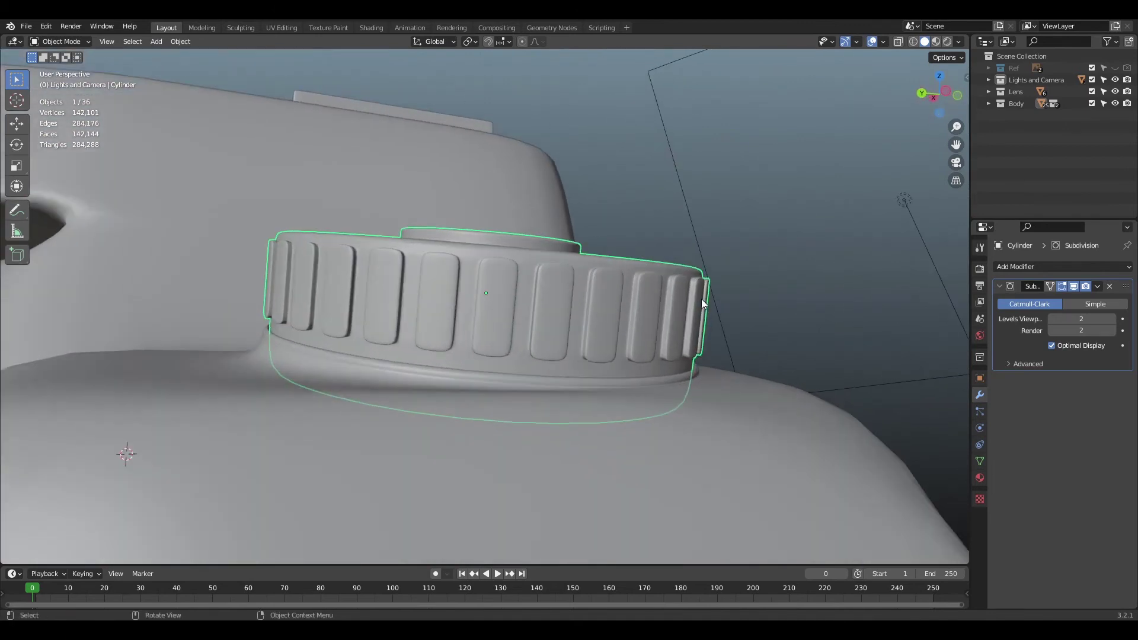
key(Tab)
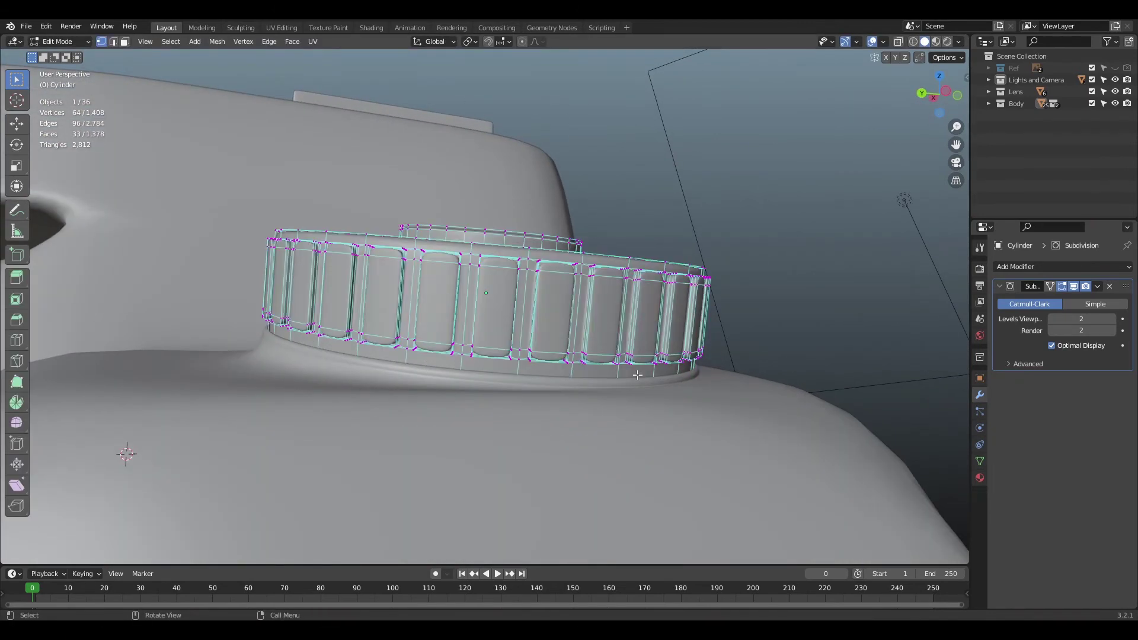
key(KP_Divide)
key(KP_Divide)
click(537, 368)
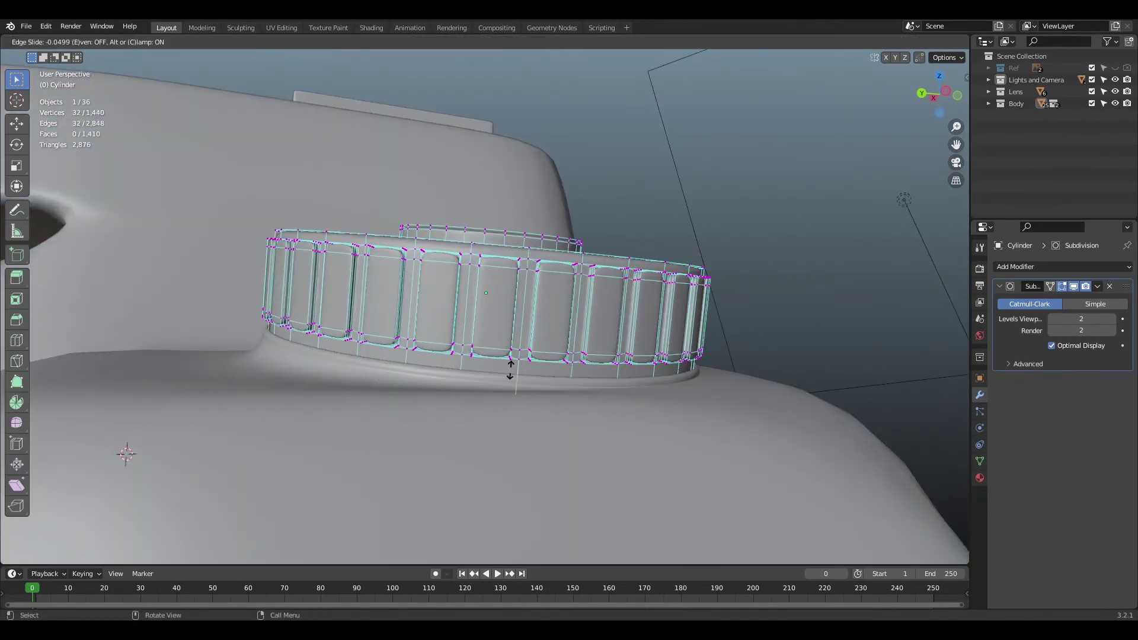
- Isolate the top dial and add a second edge loop next to the first one below the ribs
key(KP_Divide)
middle_drag(512, 351, 519, 344)
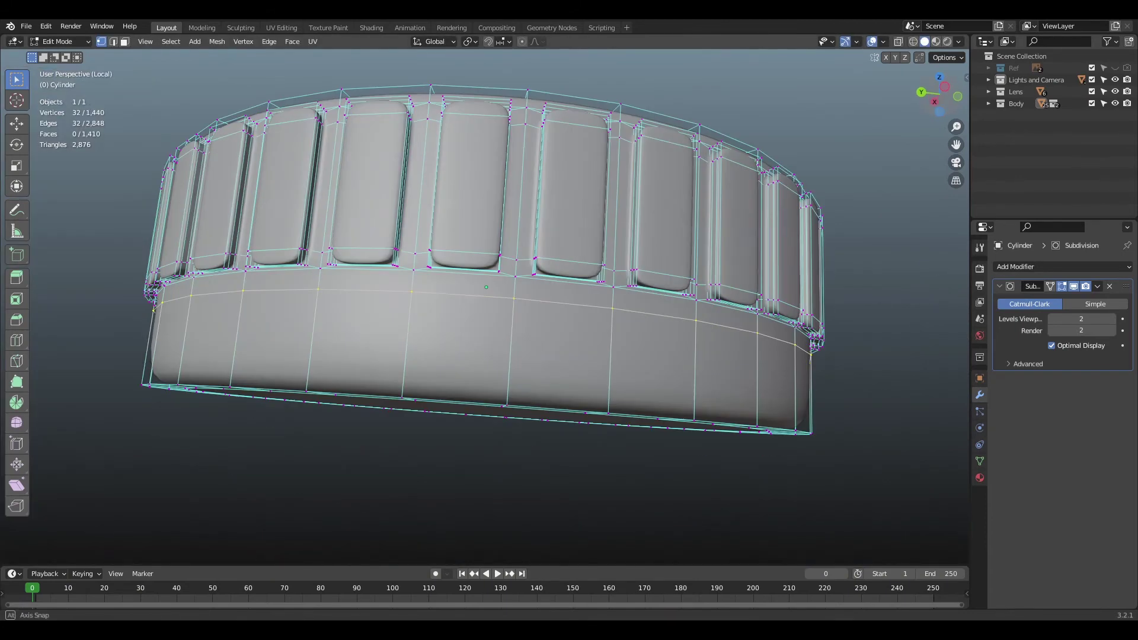
click(813, 355)
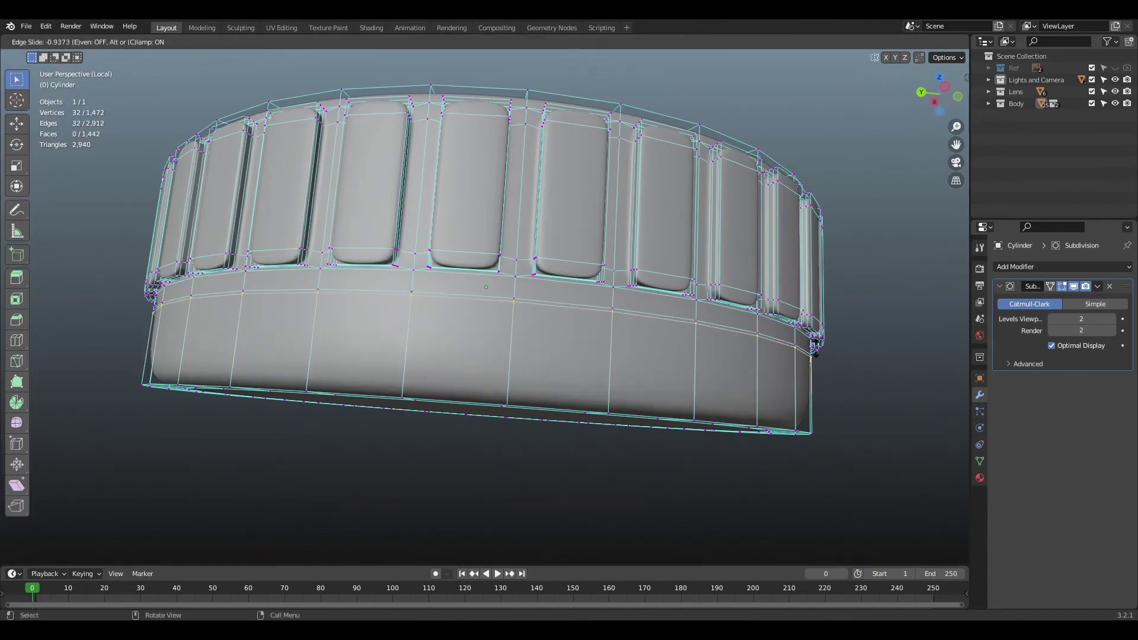
- Select the face loop around the dial's lower base and scale it inward to form a narrower neck
middle_drag(767, 418, 764, 385)
key(3)
alt+click(630, 475)
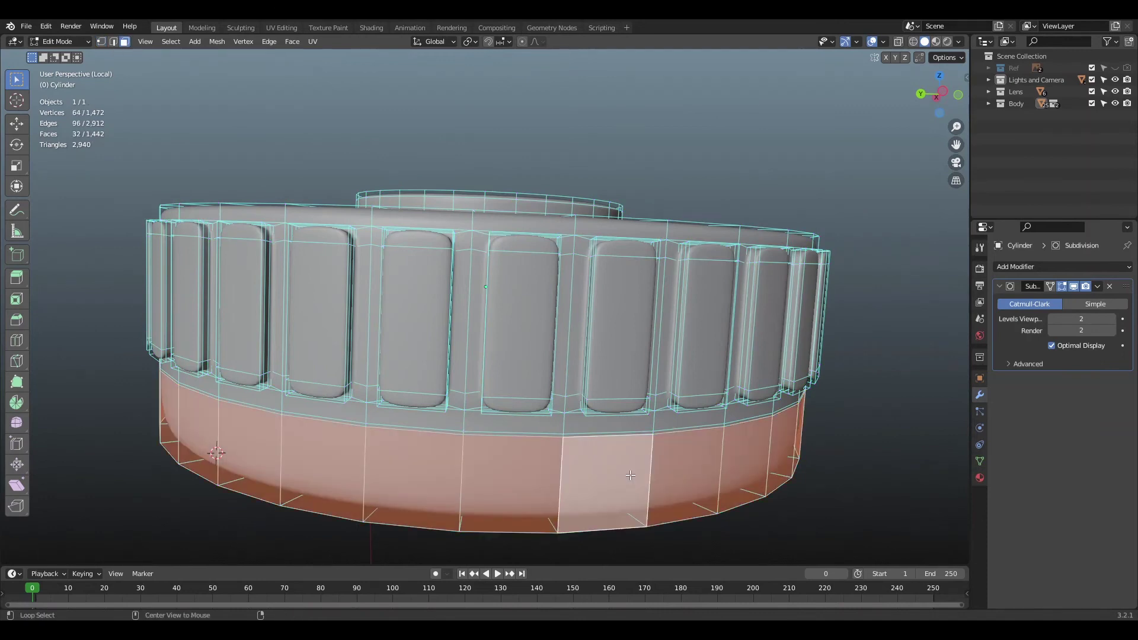
key(s)
click(813, 450)
- Add supporting edge loops around the step between the dial's ribbed rim and its neck to sharpen the transition
middle_drag(813, 449, 810, 306)
click(795, 352)
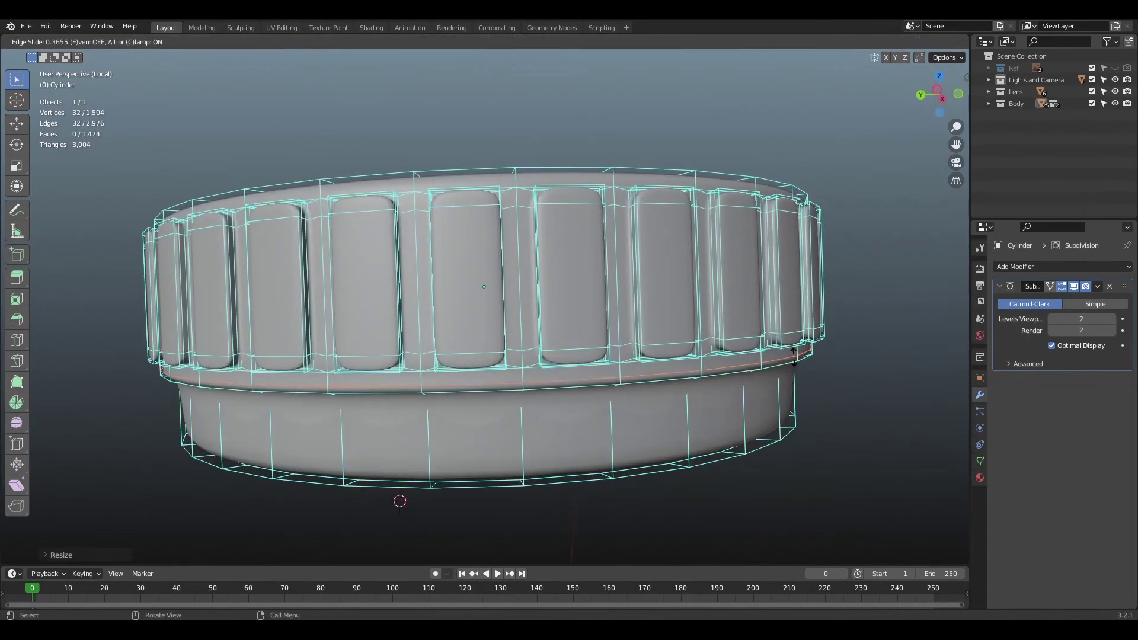
click(794, 358)
key(Tab)
scroll(863, 368, down, 4)
scroll(621, 374, up, 4)
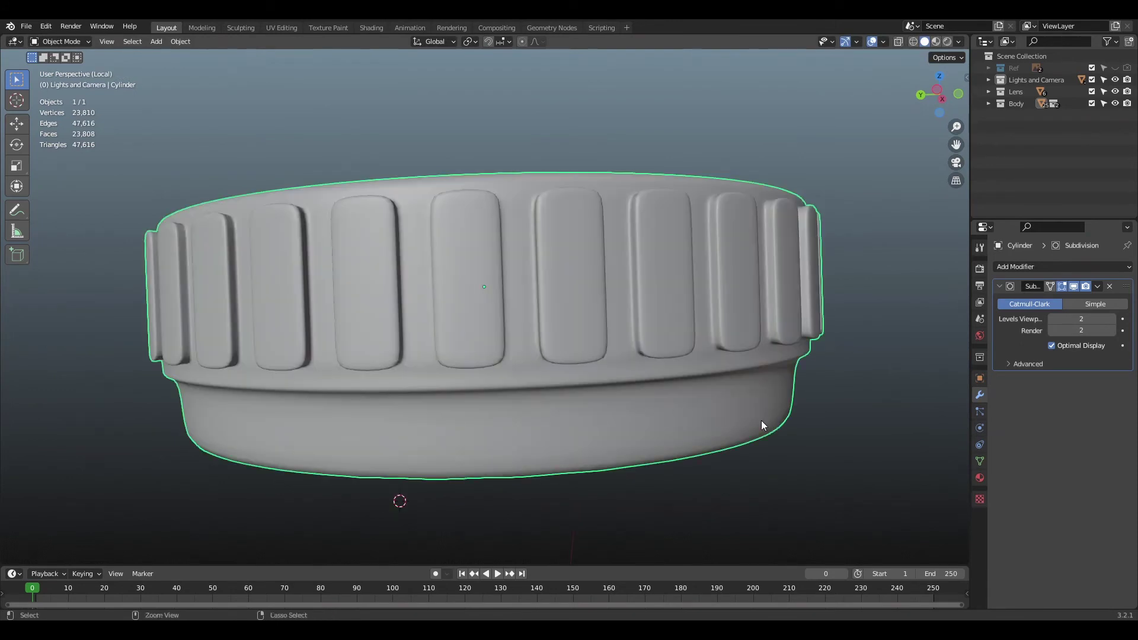
key(Tab)
key(Tab)
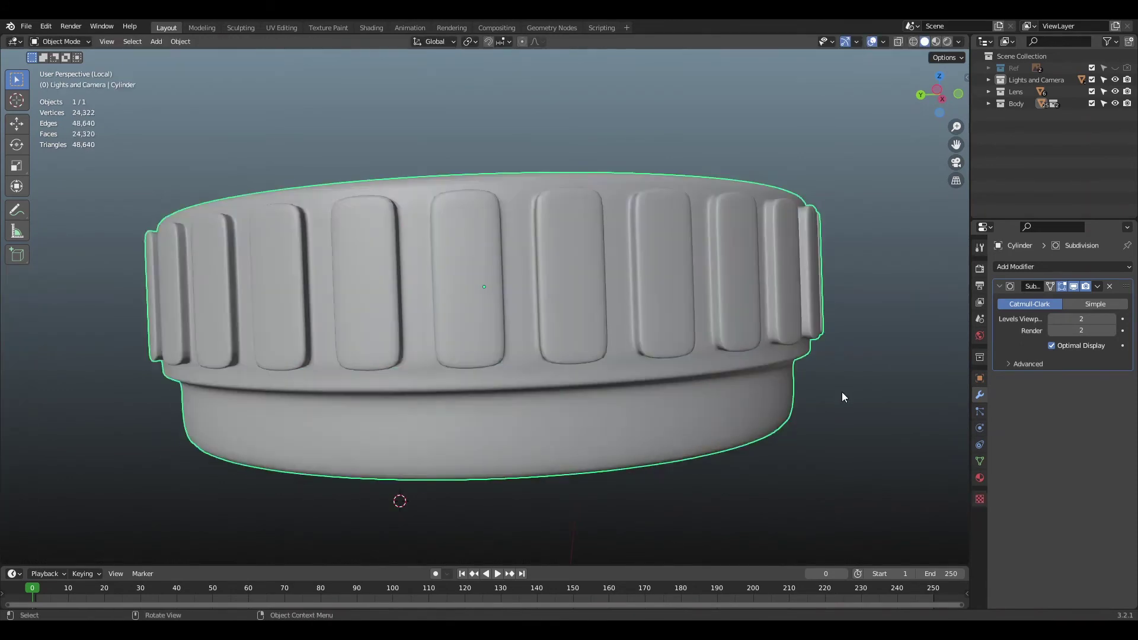
- Bring the rest of the model back into view and look at it through the scene camera
scroll(842, 393, down, 3)
click(772, 373)
key(KP_Divide)
scroll(766, 304, up, 3)
scroll(765, 344, down, 3)
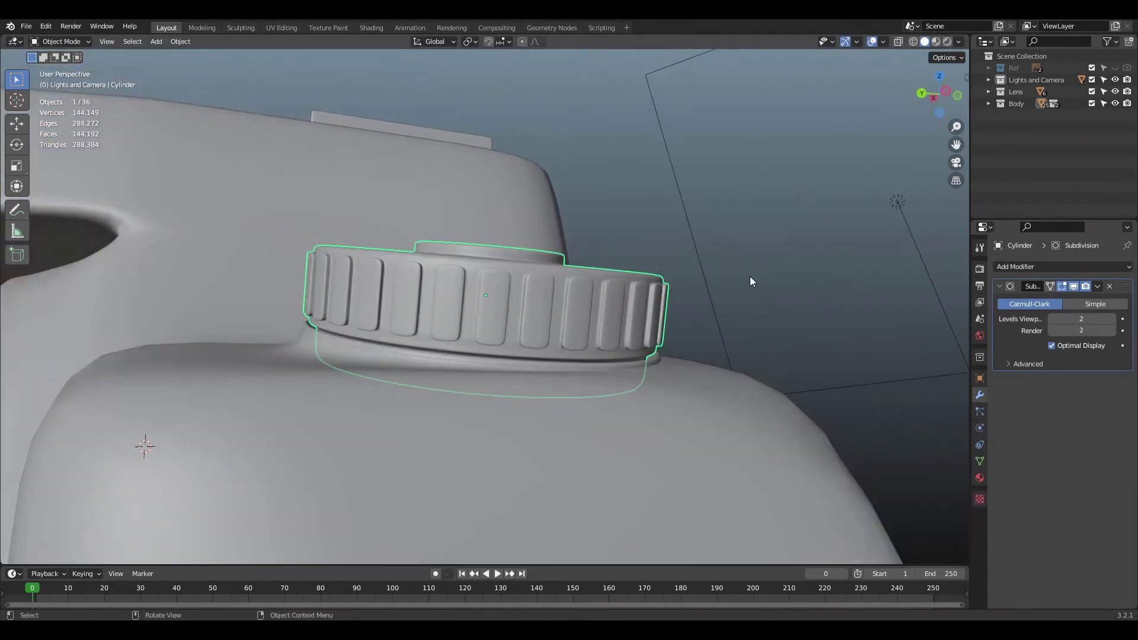
key(KP_0)
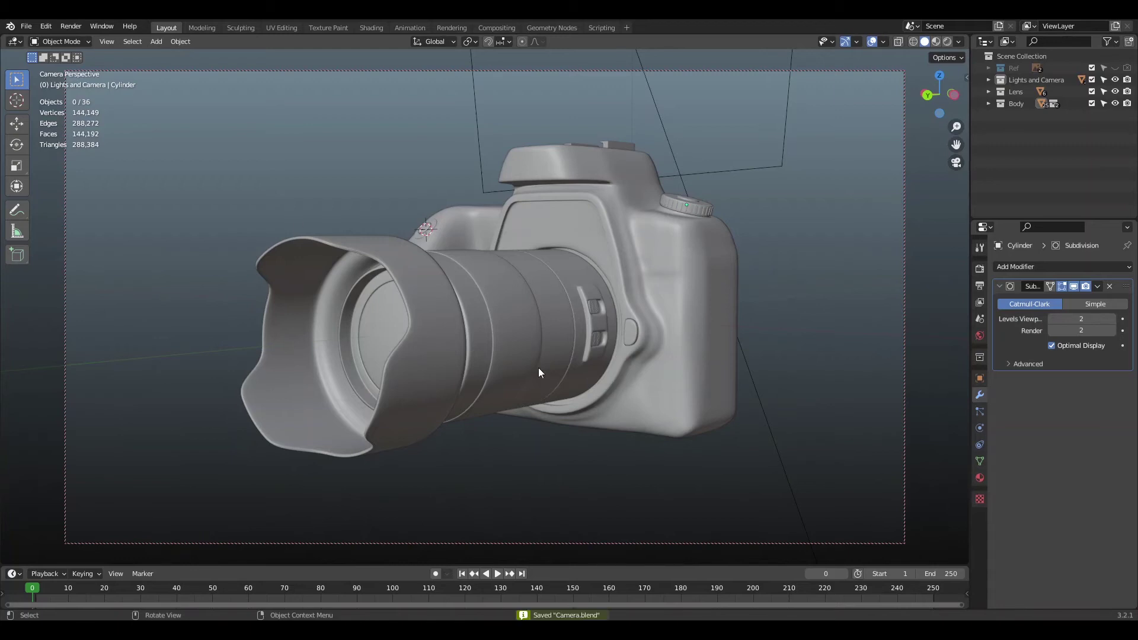
- Darken the world background colour while previewing the rendered scene, then return to solid shading
click(944, 44)
click(980, 336)
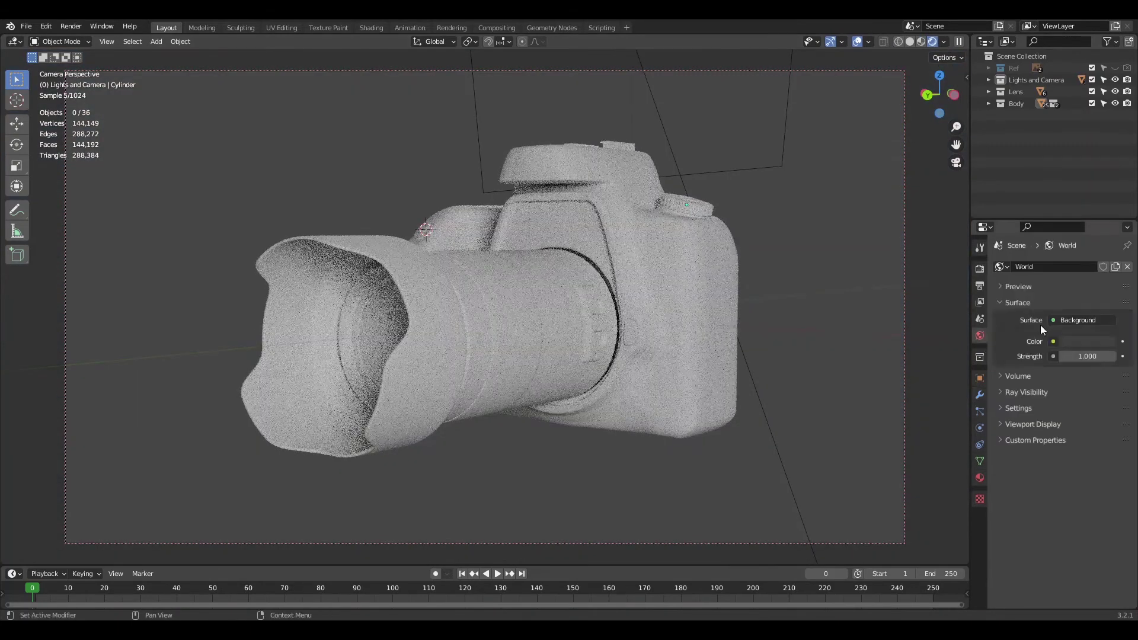
click(1088, 342)
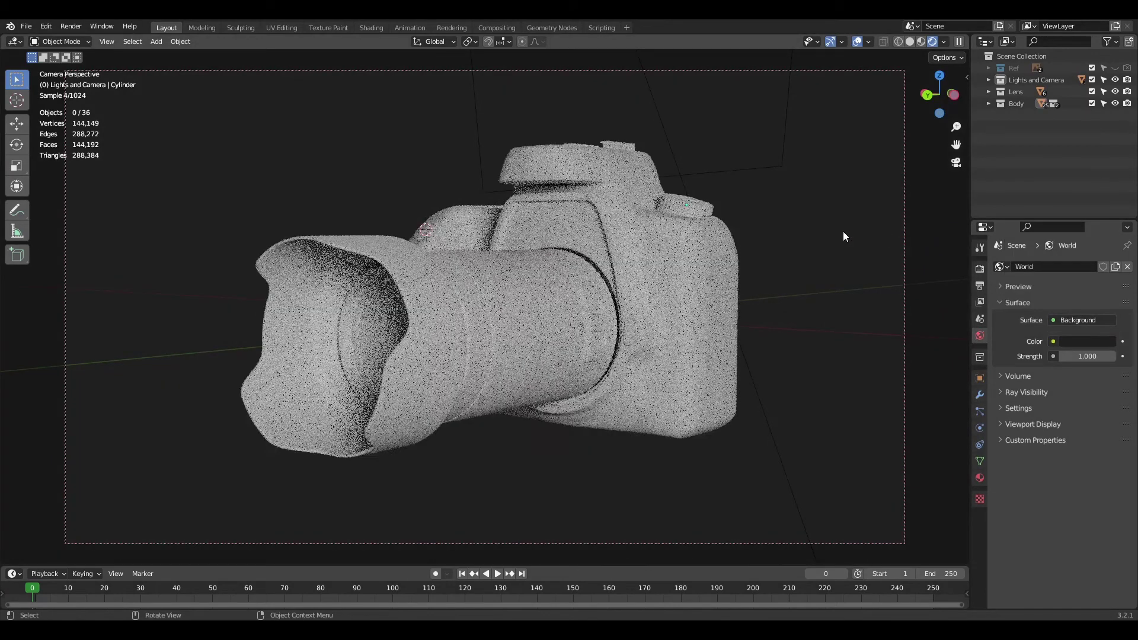
click(910, 41)
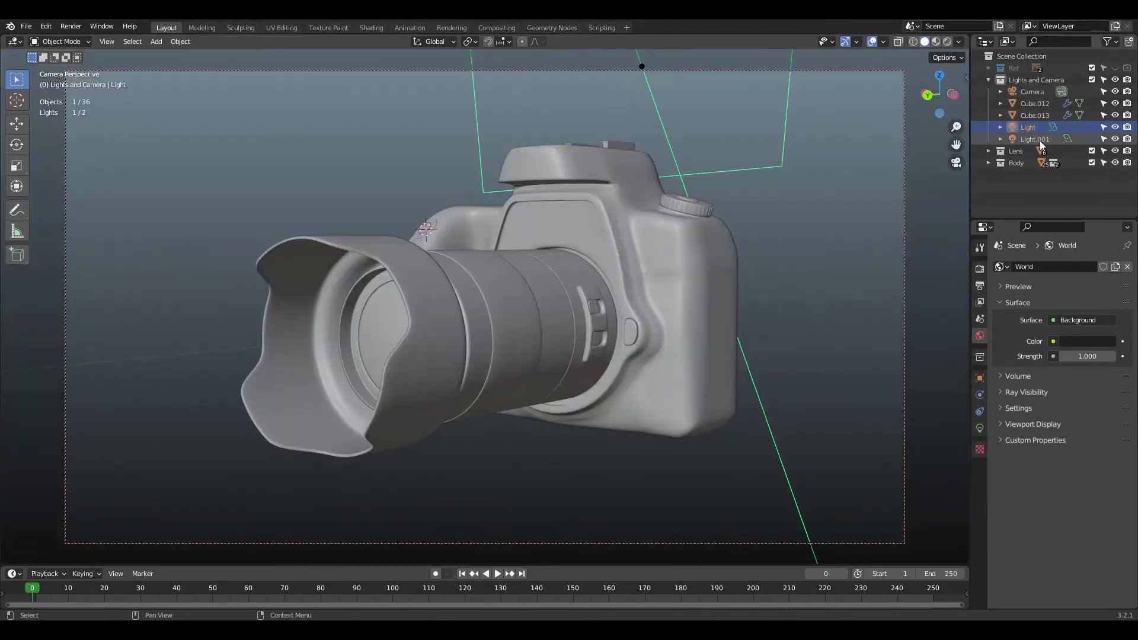
- Check the Light.001 area light's settings with a rendered preview of the scene and save the file
click(1035, 139)
click(980, 428)
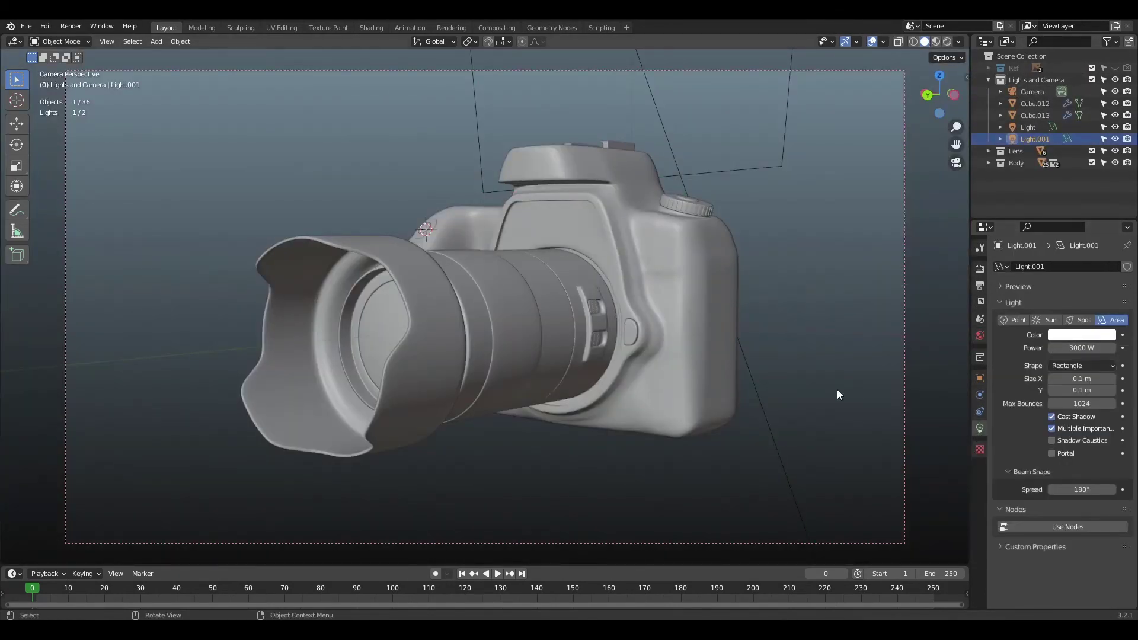
key(z)
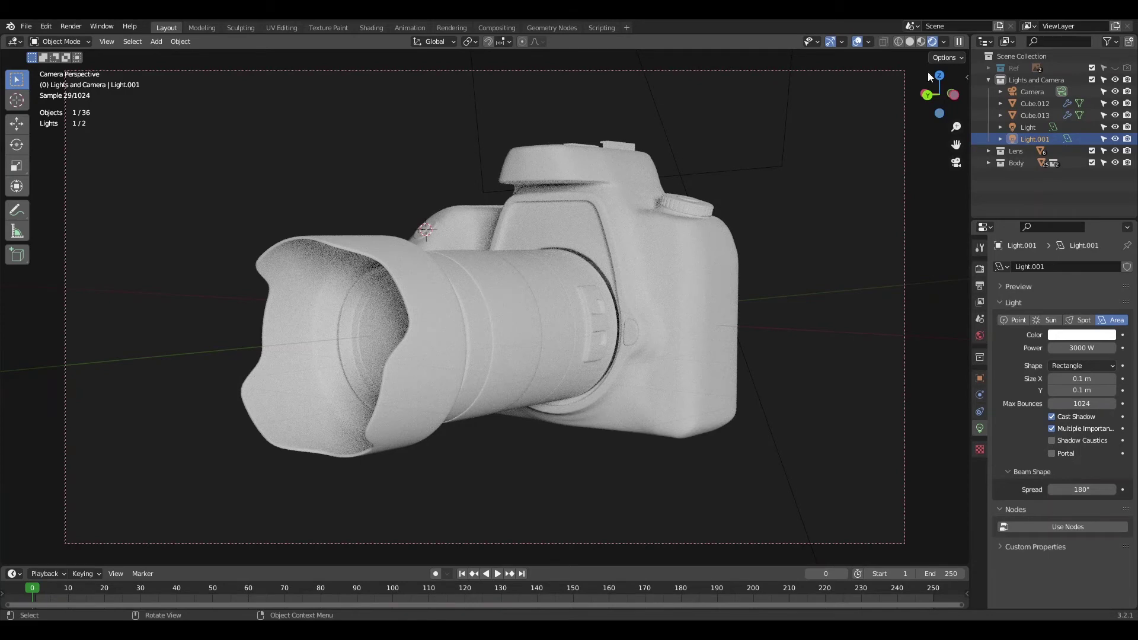
key(ctrl+s)
click(910, 42)
- Examine the grip's control dial area against the blueprint reference through the X-ray model in back orthographic view
key(KP_0)
scroll(670, 395, down, 5)
click(888, 122)
middle_drag(888, 122, 664, 329)
key(alt+z)
key(alt+z)
click(1114, 68)
key(alt+z)
scroll(474, 380, up, 3)
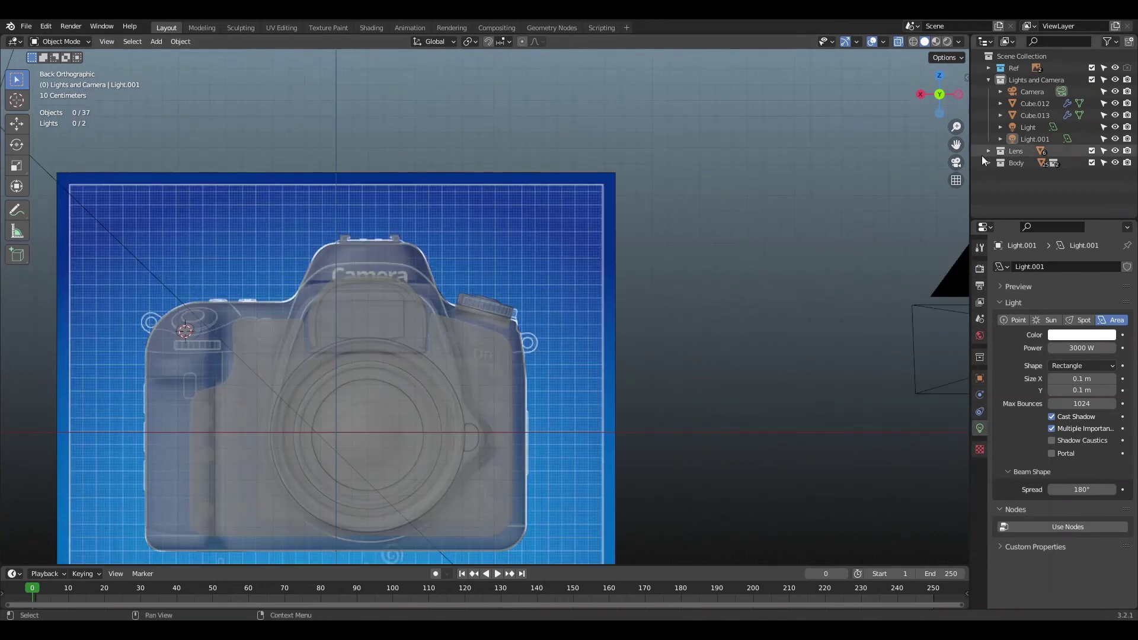
drag(955, 144, 1117, 165)
scroll(293, 381, up, 4)
key(alt+z)
key(alt+z)
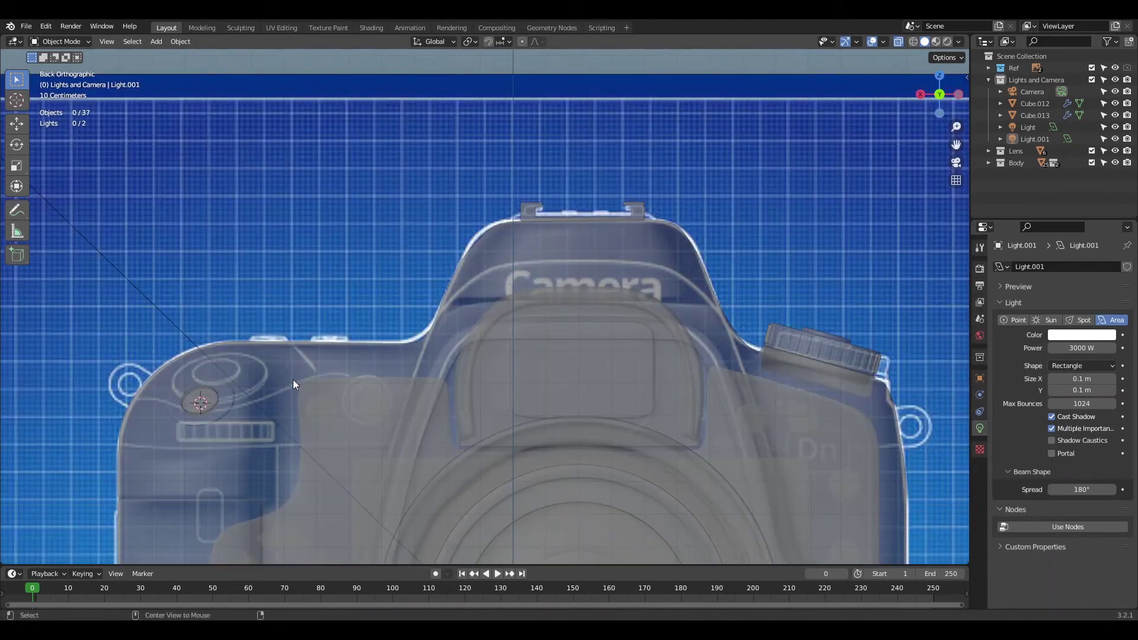
- Move the three edges across the grip just below the shutter button along Z
key(alt+z)
click(229, 453)
key(Tab)
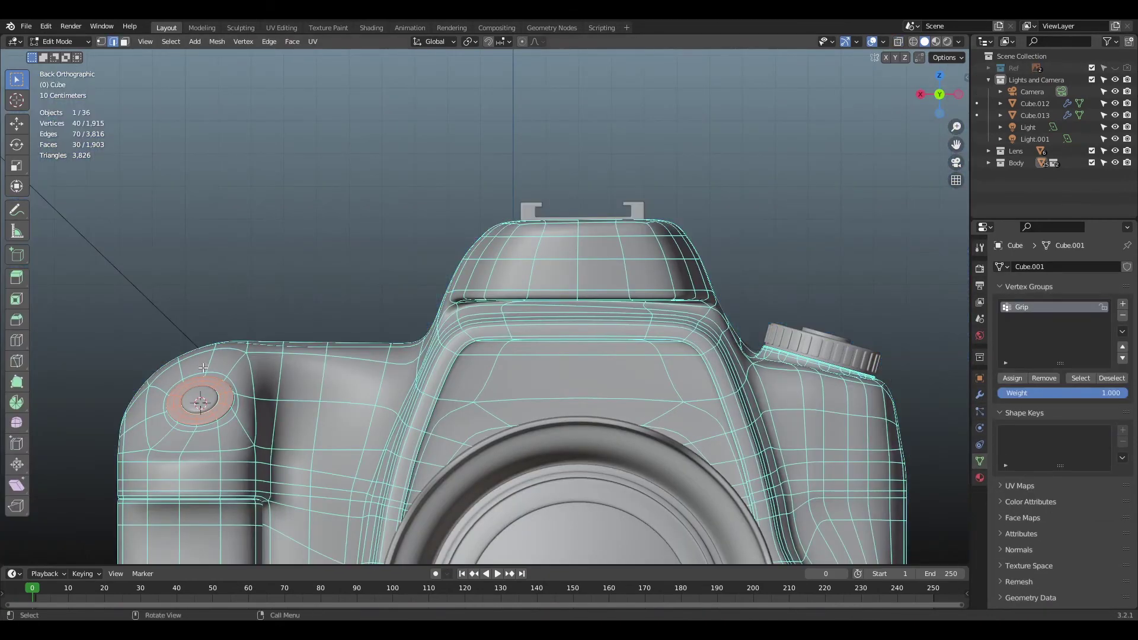
key(KP_Decimal)
key(g)
key(z)
click(630, 333)
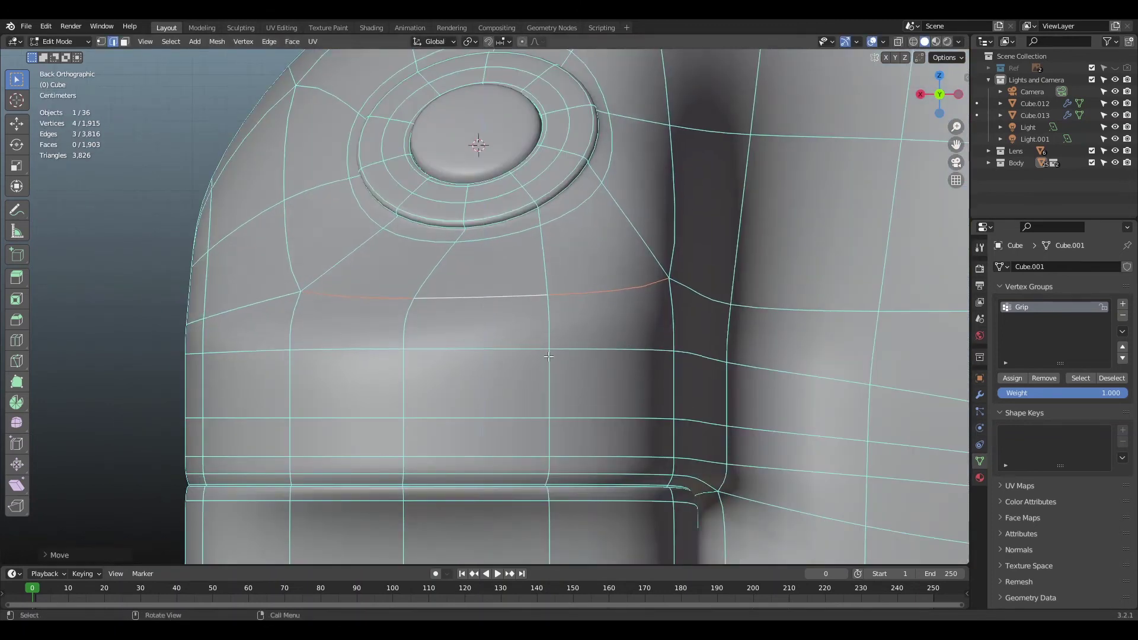
- Select the three-face strip across the grip's front below the shutter button and compare its position with the blueprint
scroll(631, 332, down, 5)
drag(947, 102, 578, 526)
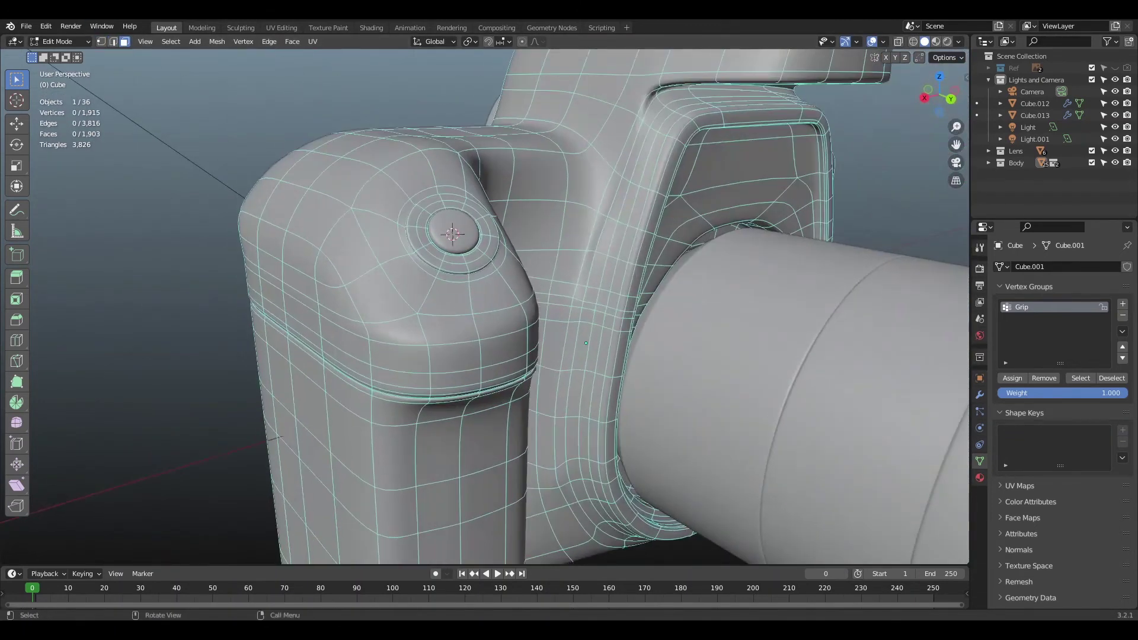
scroll(577, 461, up, 3)
middle_drag(688, 432, 653, 425)
ctrl+click(408, 382)
middle_drag(408, 381, 468, 385)
middle_drag(587, 385, 541, 374)
key(ctrl+KP_1)
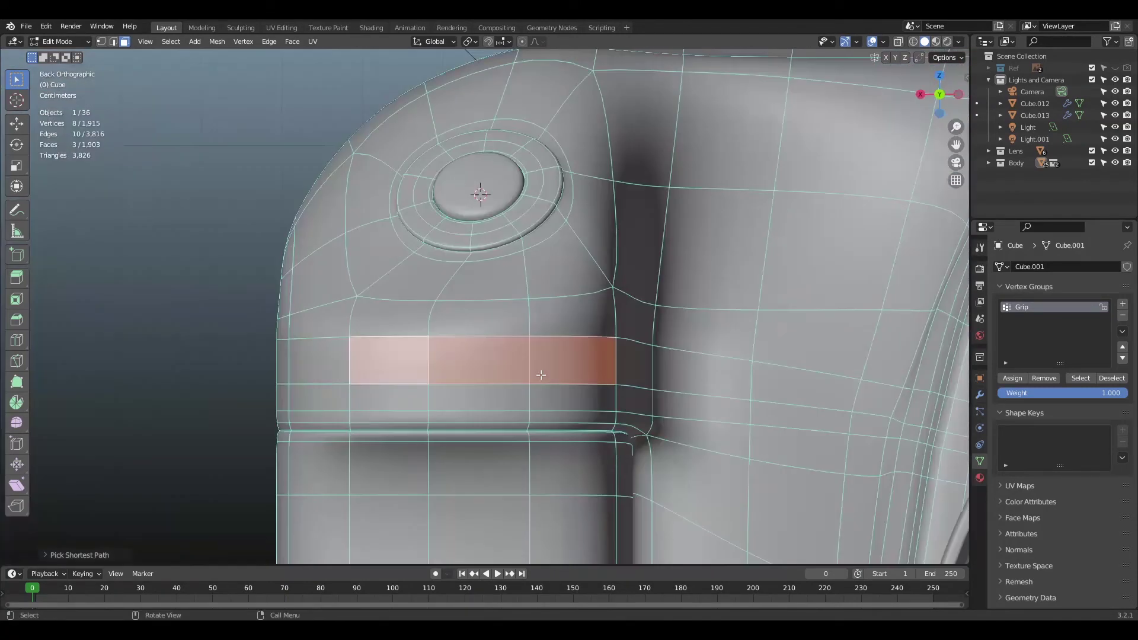
key(alt+z)
click(1116, 68)
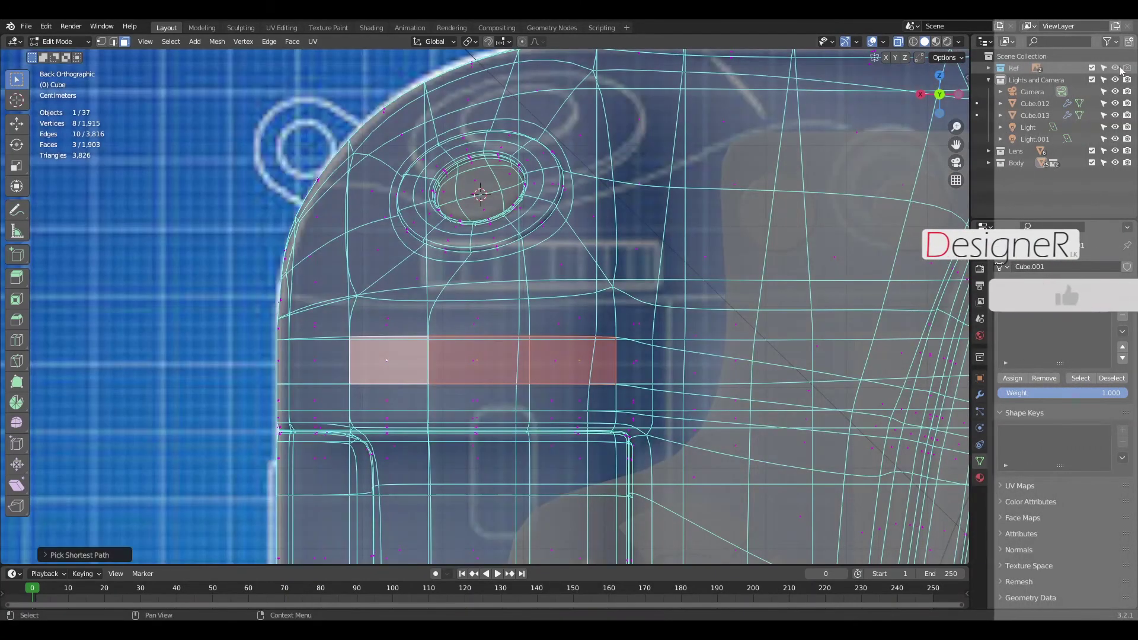
click(1116, 68)
key(alt+z)
- Try to inset two faces of the strip on the grip's front, then undo the inset
middle_drag(735, 255, 735, 297)
key(i)
key(Escape)
shift+click(408, 379)
key(i)
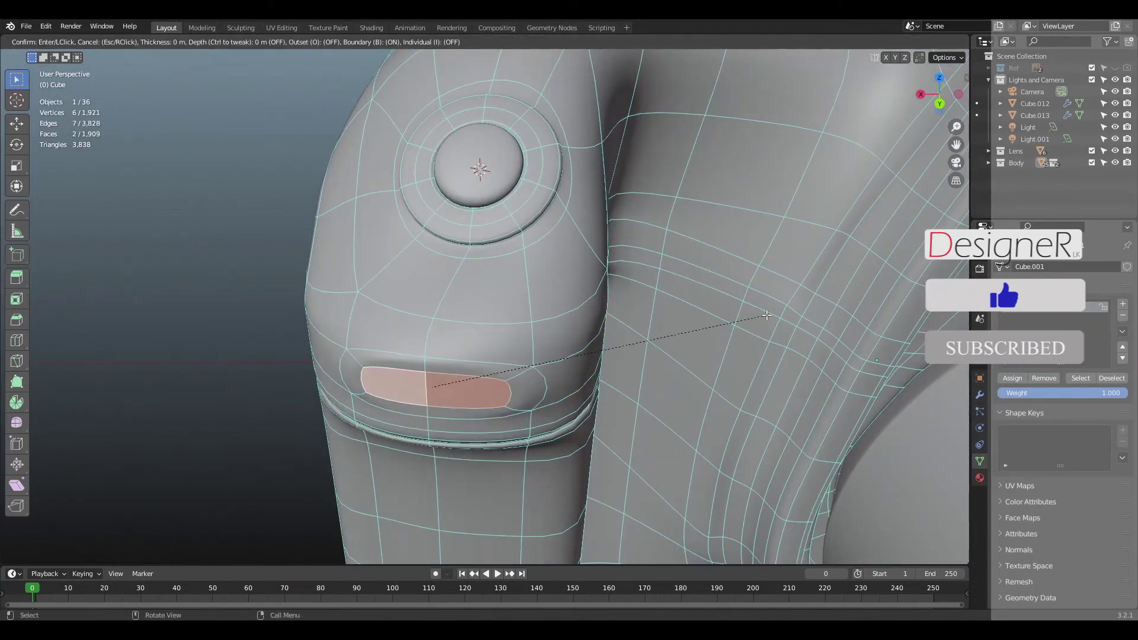
click(767, 315)
key(ctrl+z)
- Select the four-face strip across the grip's front below the shutter button and extrude it inward as a recess
middle_drag(536, 415, 537, 380)
click(537, 380)
ctrl+click(326, 374)
middle_drag(622, 341, 710, 334)
click(711, 334)
- Scale the recessed faces to about 0.73 along X and resize them along Z
middle_drag(584, 436, 682, 379)
scroll(624, 442, up, 3)
scroll(625, 442, down, 2)
key(s)
key(x)
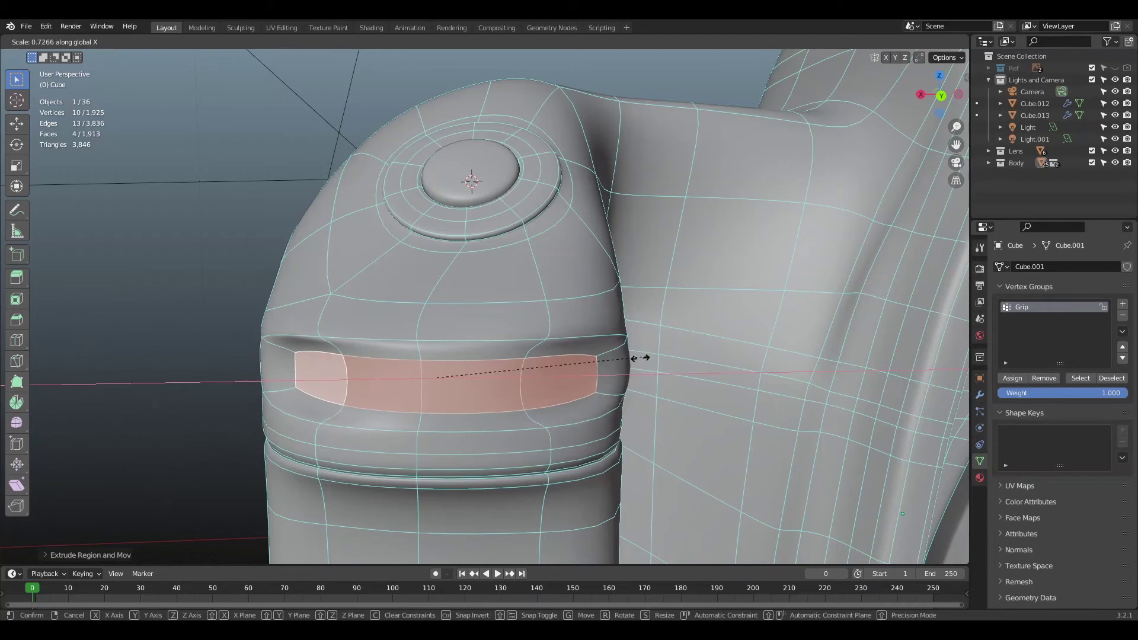
click(630, 357)
middle_drag(630, 358, 561, 432)
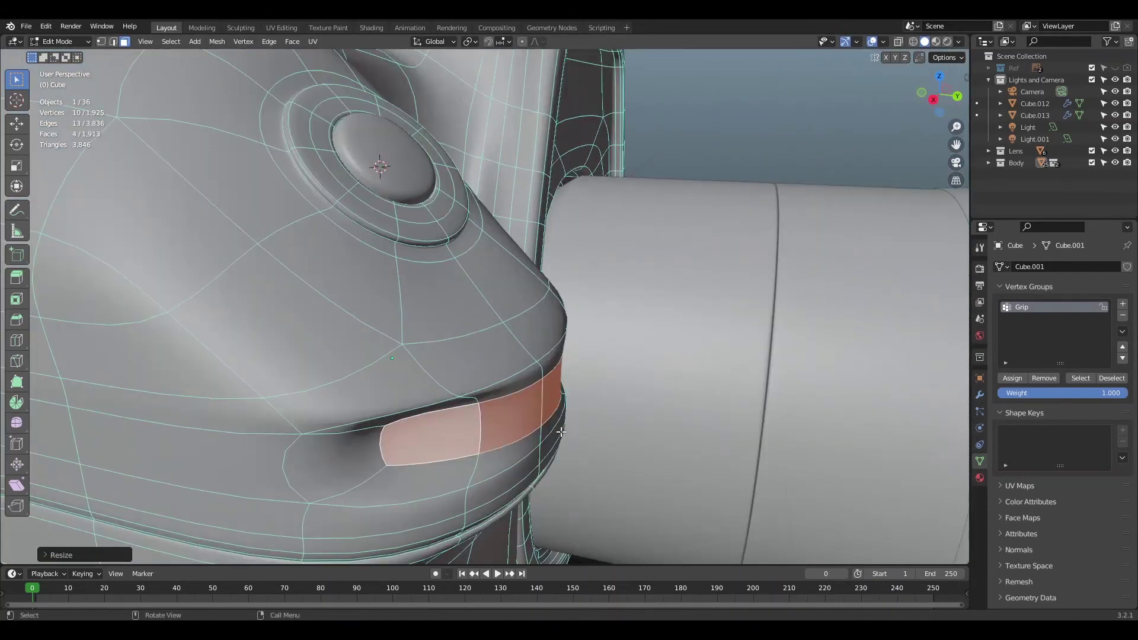
key(s)
key(z)
click(701, 328)
- Extrude the recessed faces further into the grip to form the dial slot
middle_drag(845, 190, 735, 178)
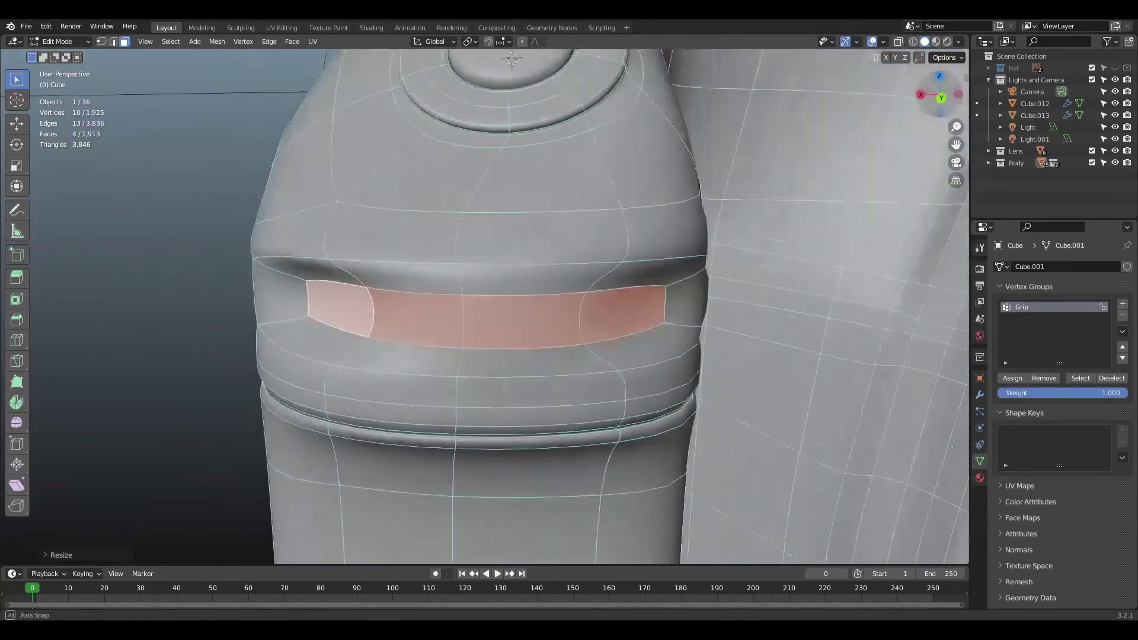
middle_drag(681, 367, 572, 320)
key(e)
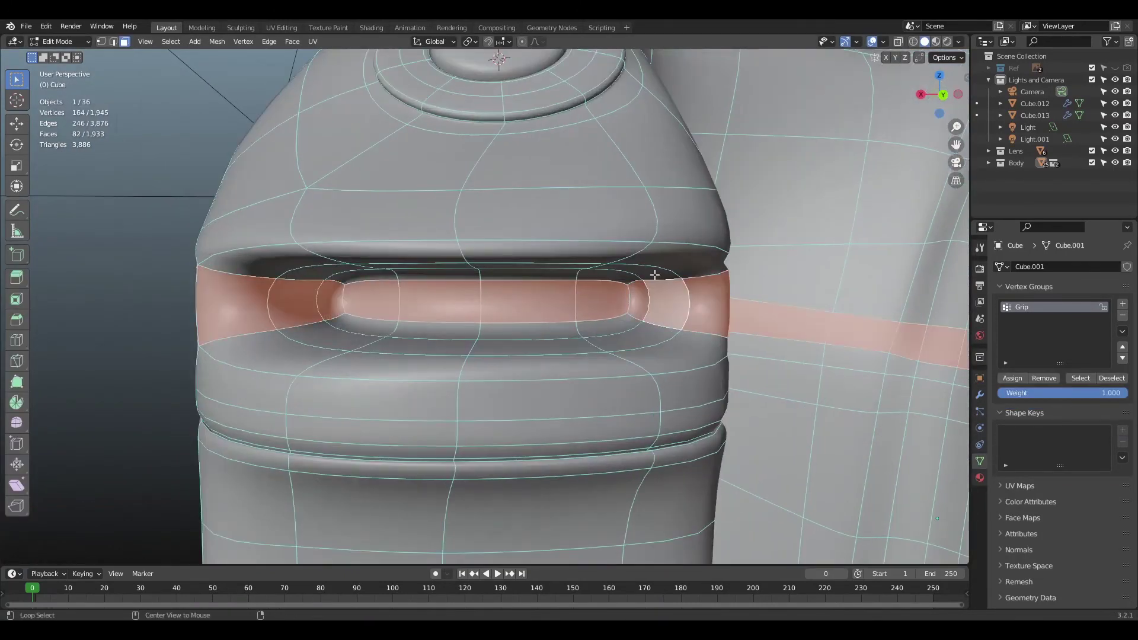
- Select all the faces inside the grip's dial slot and scale them along X
alt+click(654, 275)
alt+click(625, 280)
alt+click(598, 275)
click(598, 274)
alt+click(648, 272)
alt+click(571, 266)
alt+click(598, 268)
click(626, 270)
ctrl+click(533, 347)
ctrl+click(297, 302)
ctrl+click(335, 270)
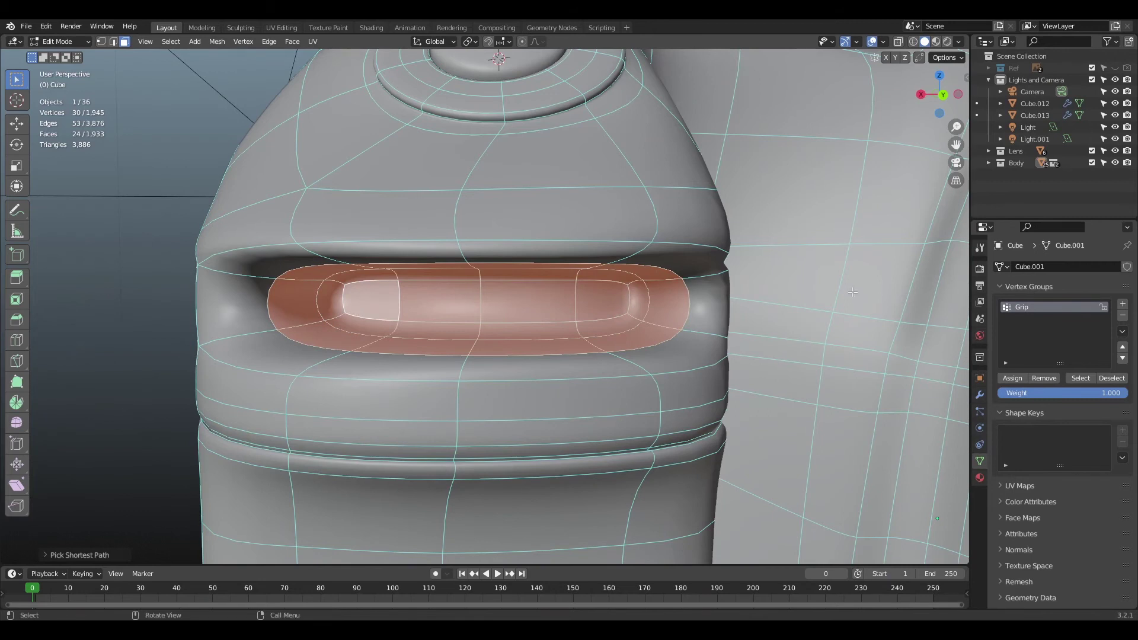
key(s)
key(x)
click(797, 293)
- Add an edge loop around the dial slot near its opening to tighten the rim, and inspect the result
scroll(797, 293, down, 5)
middle_drag(798, 293, 821, 320)
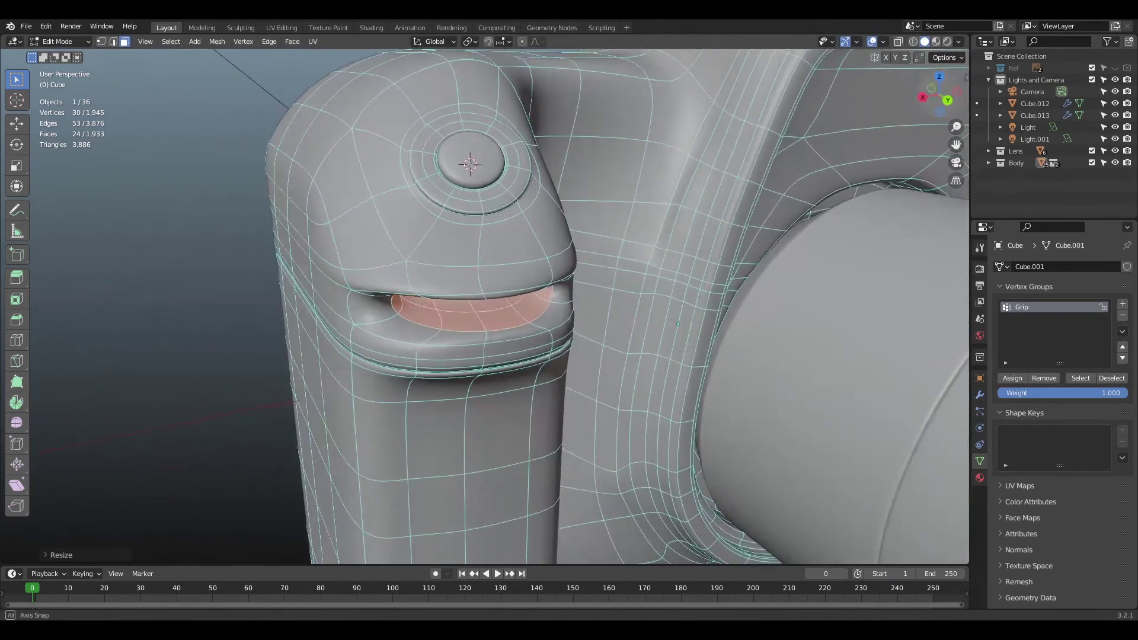
middle_drag(670, 338, 652, 317)
scroll(652, 317, up, 4)
key(ctrl+r)
click(645, 315)
click(578, 315)
key(Tab)
scroll(376, 221, down, 8)
middle_drag(376, 222, 430, 231)
key(Tab)
scroll(565, 327, up, 8)
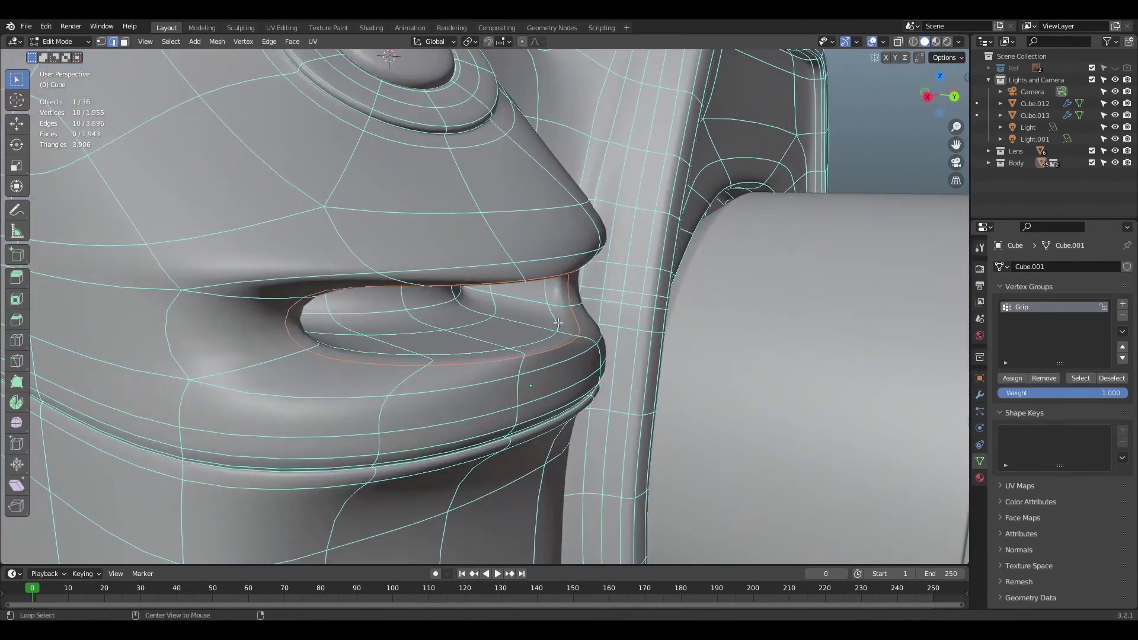
key(g)
key(z)
right_click(598, 322)
- Select the two rim vertices at the ends of the grip's dial slot and move them along Y
key(1)
click(310, 351)
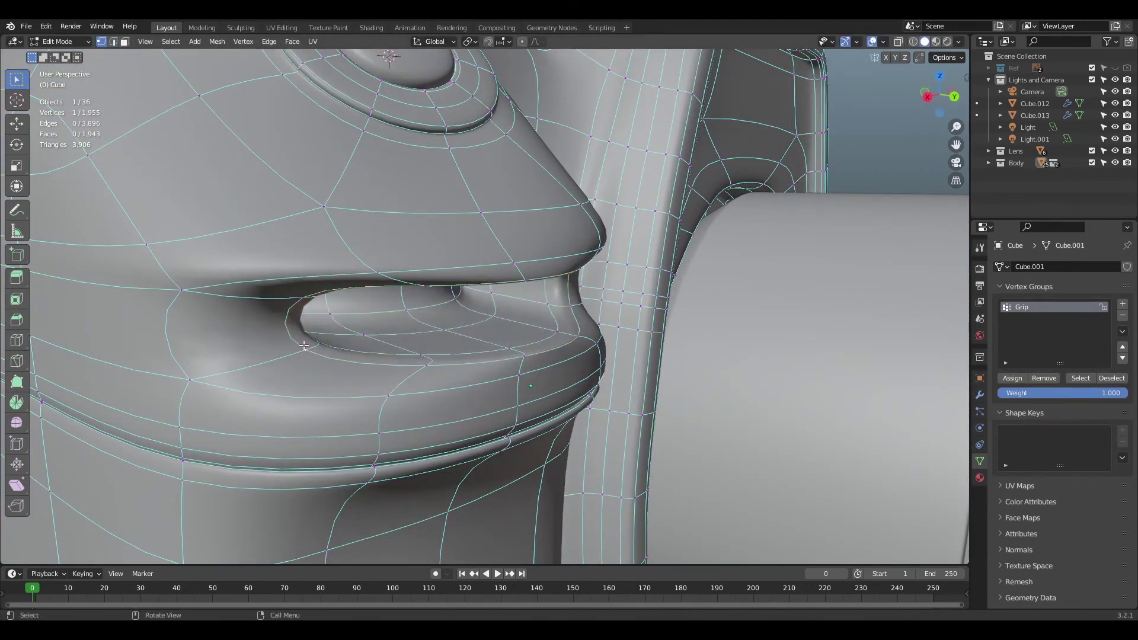
middle_drag(579, 322, 674, 330)
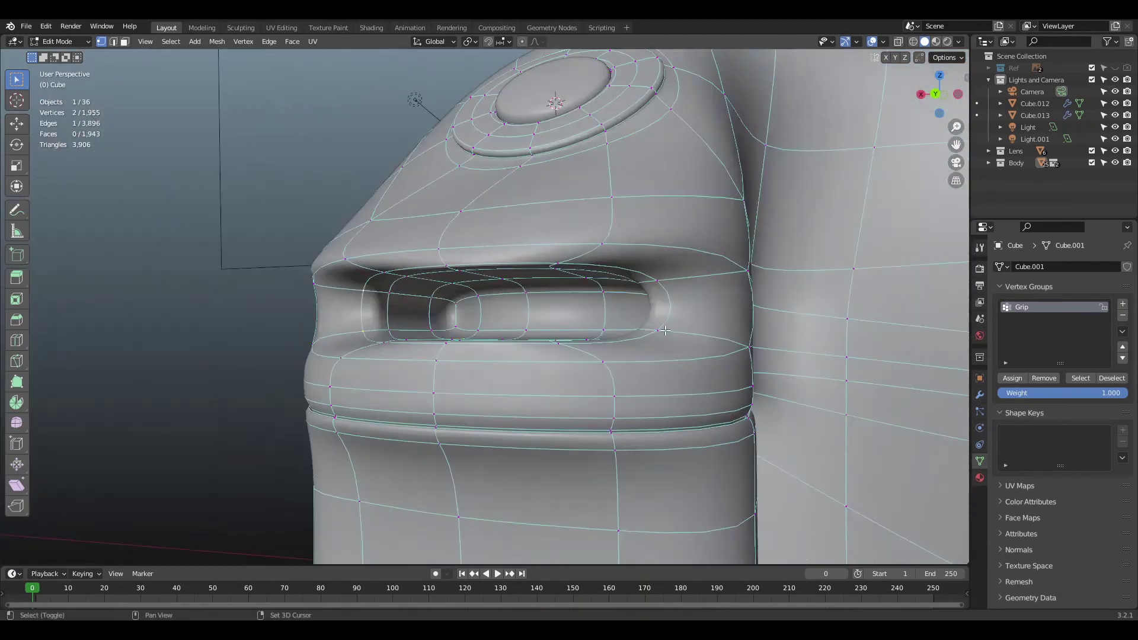
drag(953, 92, 893, 93)
key(g)
key(y)
click(680, 354)
key(grave)
key(Escape)
key(Tab)
scroll(265, 200, down, 5)
middle_drag(264, 200, 514, 322)
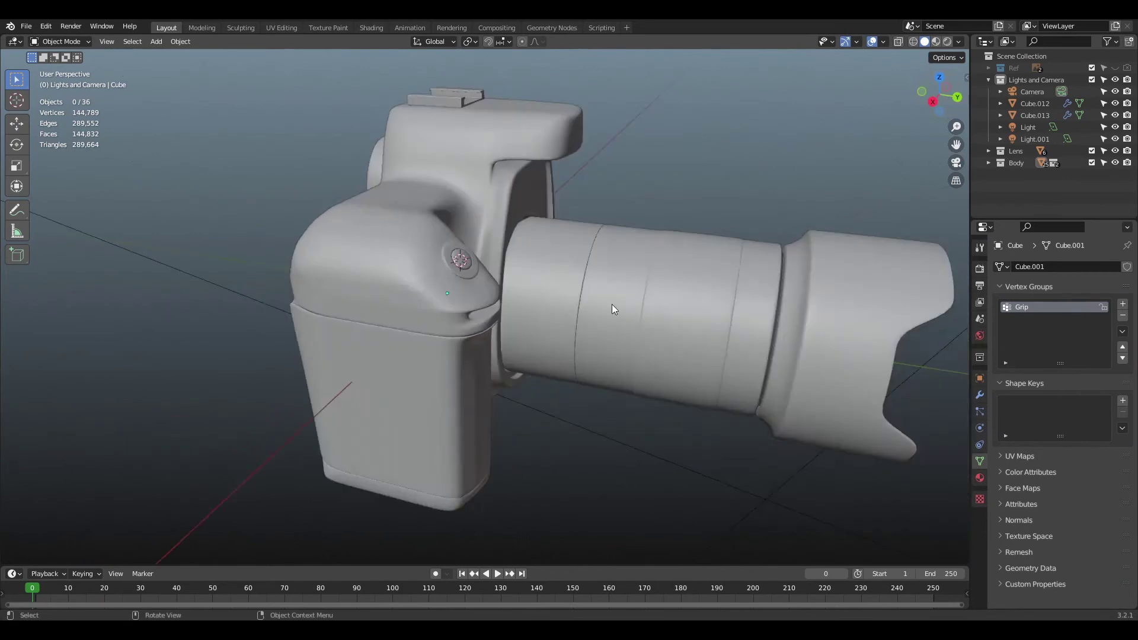
- Select all the faces lining the grip's dial slot and snap the 3D cursor to the selection
scroll(514, 322, up, 5)
key(Tab)
middle_drag(706, 344, 633, 323)
shift+click(530, 321)
shift+click(431, 320)
shift+click(361, 309)
shift+click(327, 280)
shift+click(369, 280)
shift+click(436, 287)
shift+click(525, 286)
shift+click(680, 303)
shift+click(715, 308)
shift+click(681, 349)
shift+click(632, 332)
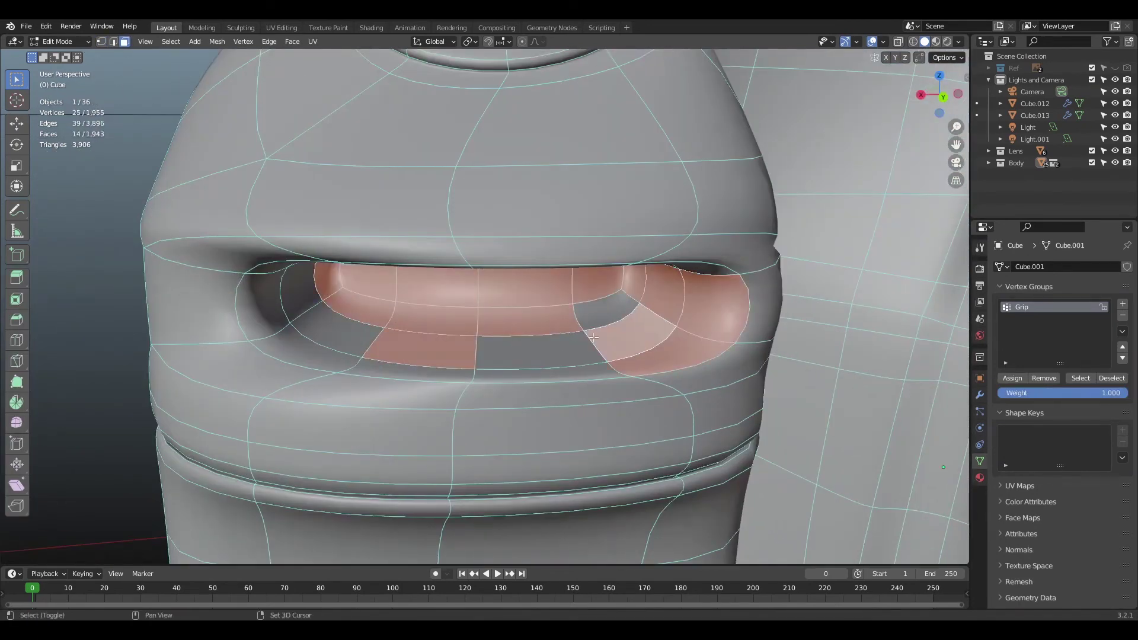
shift+click(605, 314)
shift+click(544, 352)
key(shift+s)
click(550, 409)
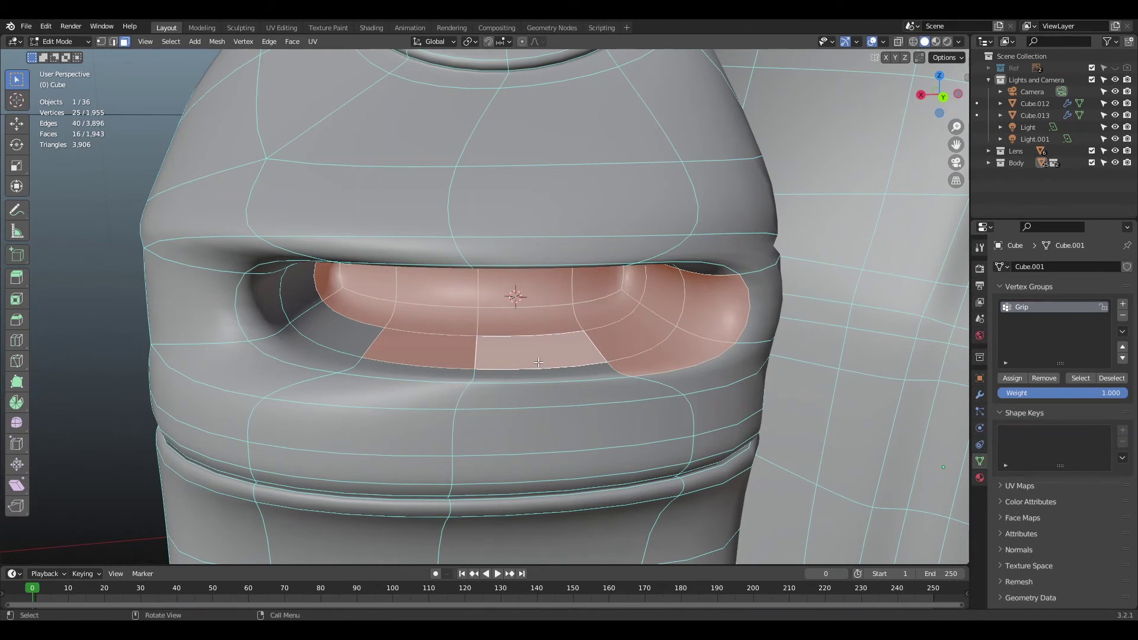
shift+click(338, 332)
shift+click(309, 287)
shift+click(261, 308)
shift+click(307, 349)
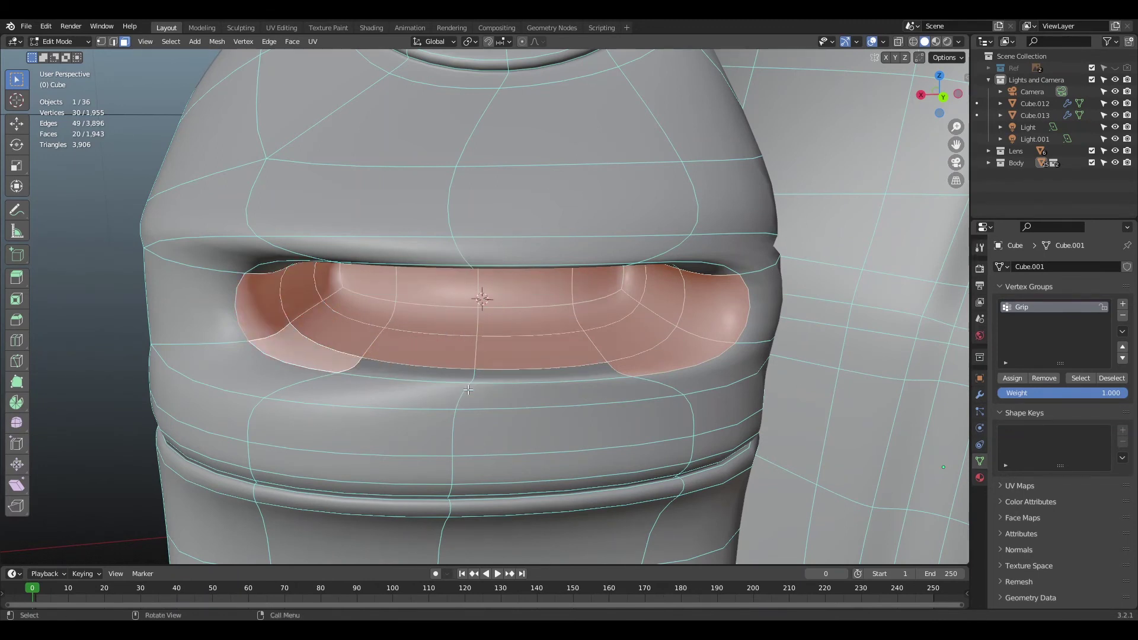
key(shift+a)
click(507, 388)
scroll(568, 325, down, 3)
key(ctrl+z)
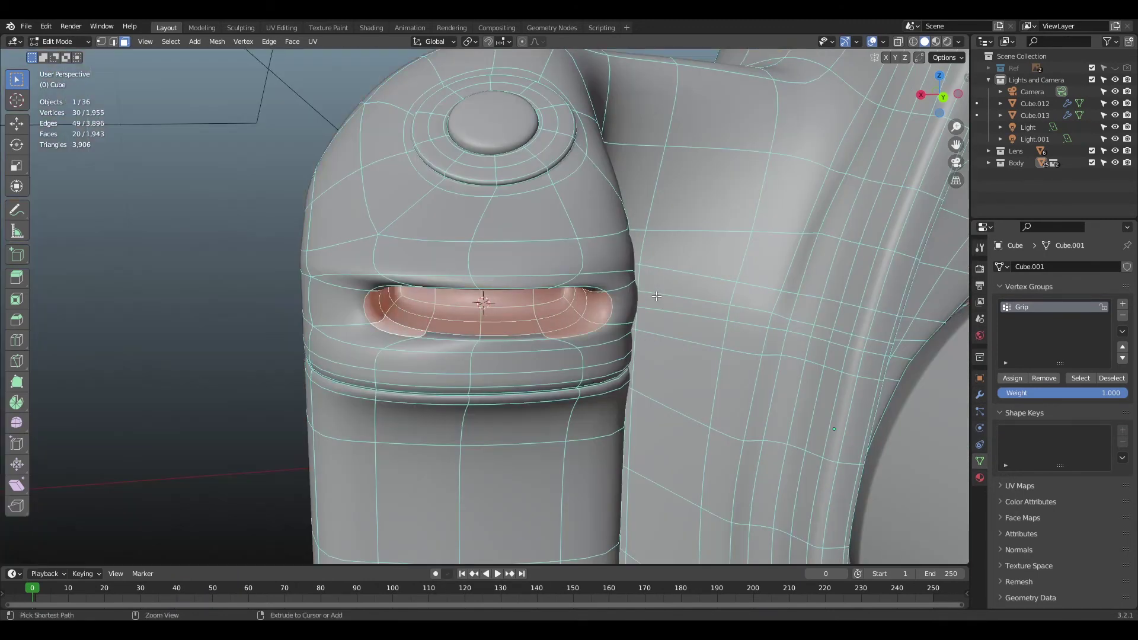
- Add a cylinder as a new object at the 3D cursor and scale it down to fit inside the dial slot
key(Tab)
key(shift+a)
mouse_move(521, 308)
click(579, 366)
scroll(593, 364, down, 5)
key(s)
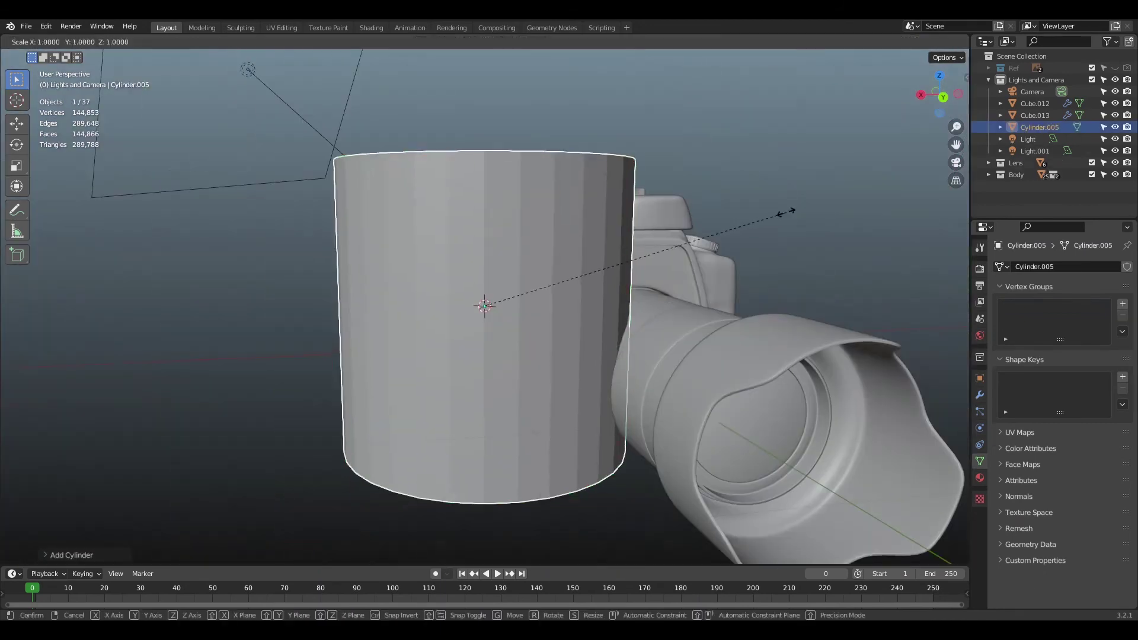
click(579, 313)
key(KP_Decimal)
scroll(668, 298, down, 5)
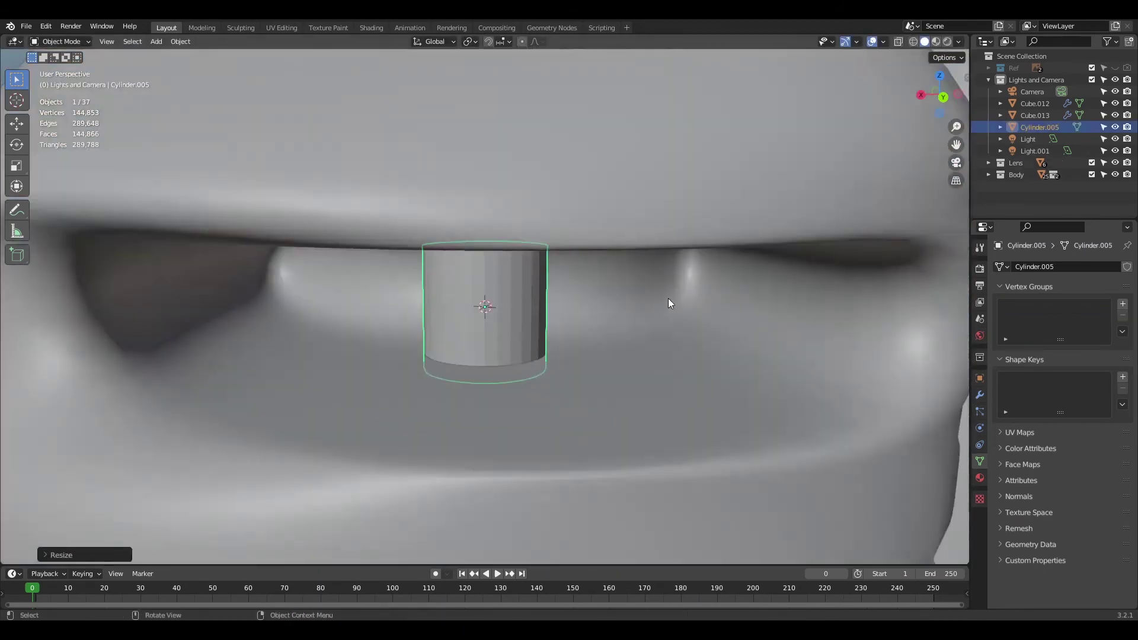
- Enlarge the cylinder to dial size, flatten it along Z and scale it to about 0.81 overall
key(KP_7)
key(s)
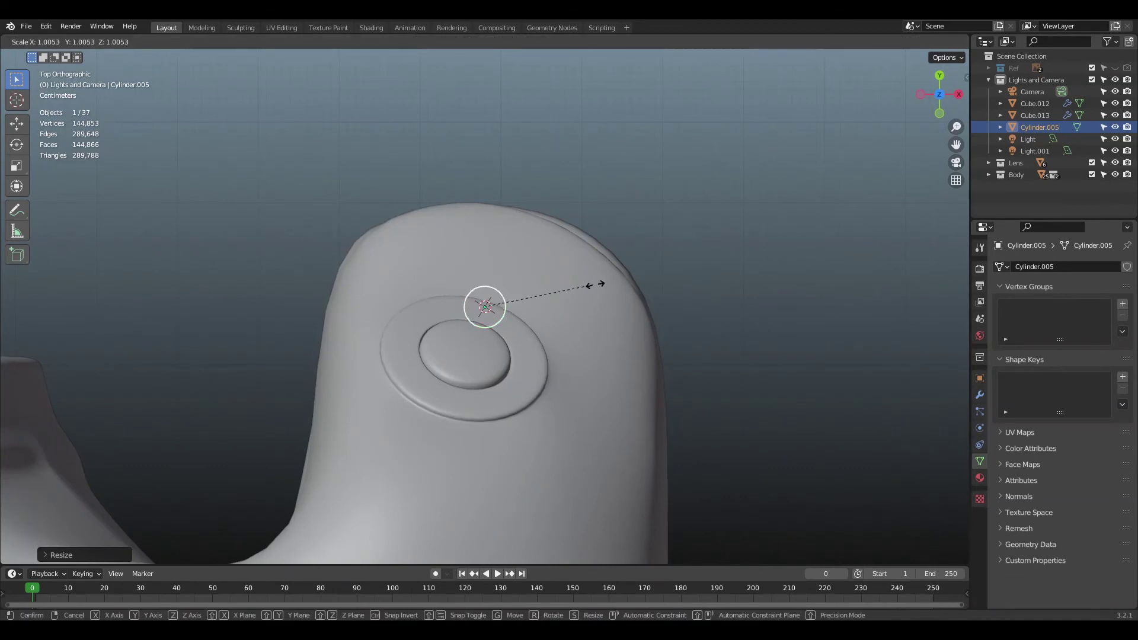
click(241, 307)
middle_drag(242, 307, 731, 265)
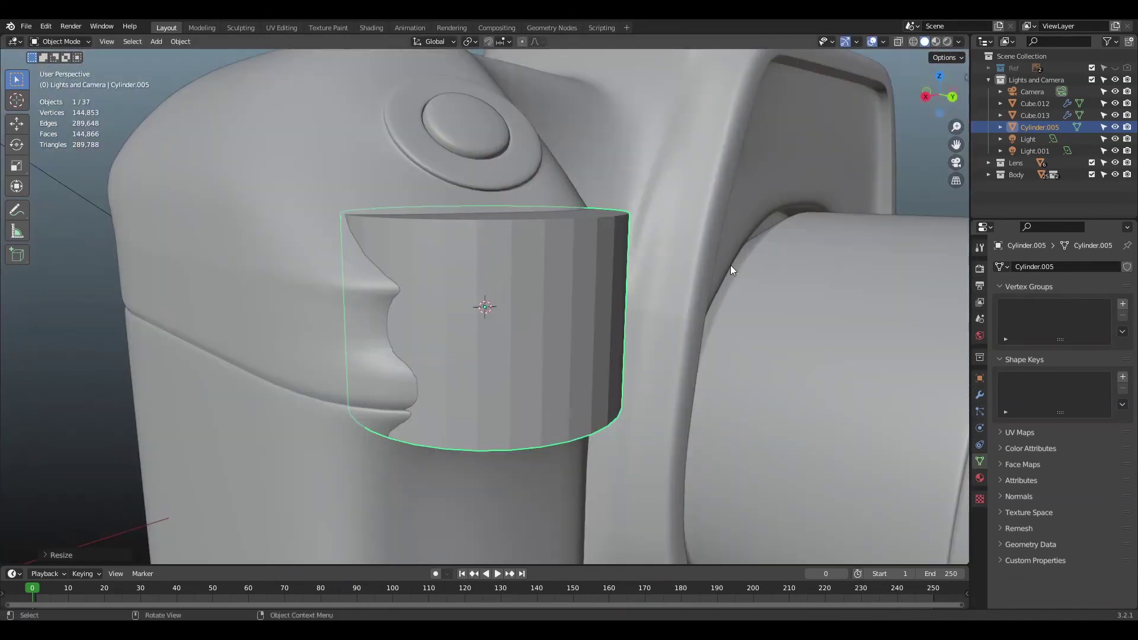
key(s)
key(z)
click(542, 305)
key(s)
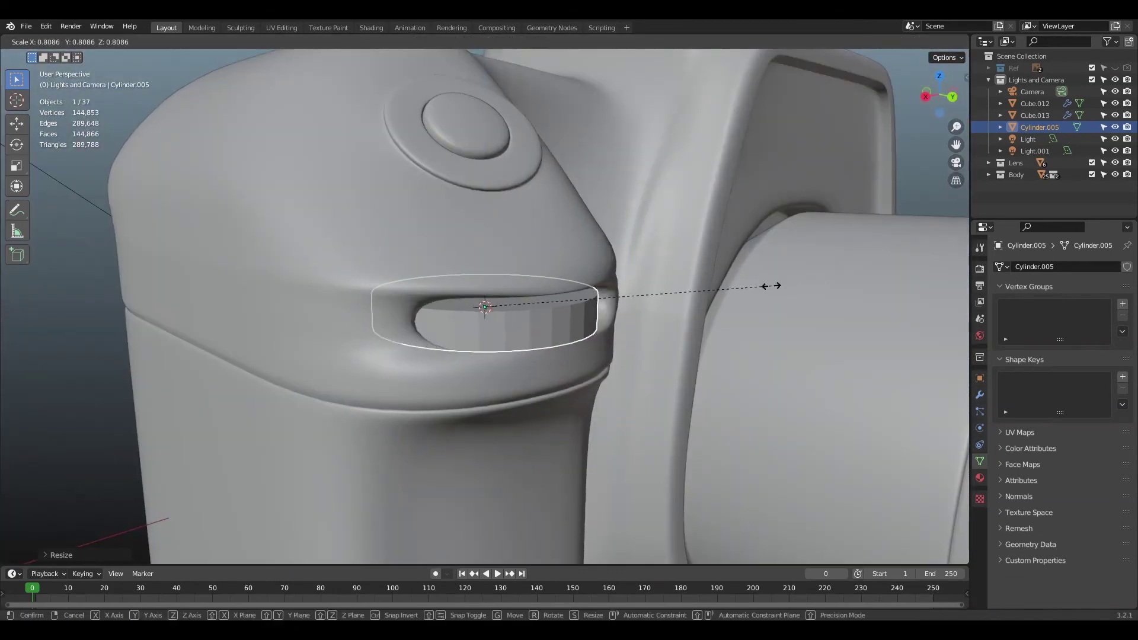
click(770, 285)
- Move the flattened cylinder into place in the dial slot and reduce its thickness along Z
scroll(826, 278, up, 3)
middle_drag(826, 279, 678, 358)
key(g)
click(681, 354)
middle_drag(223, 187, 949, 148)
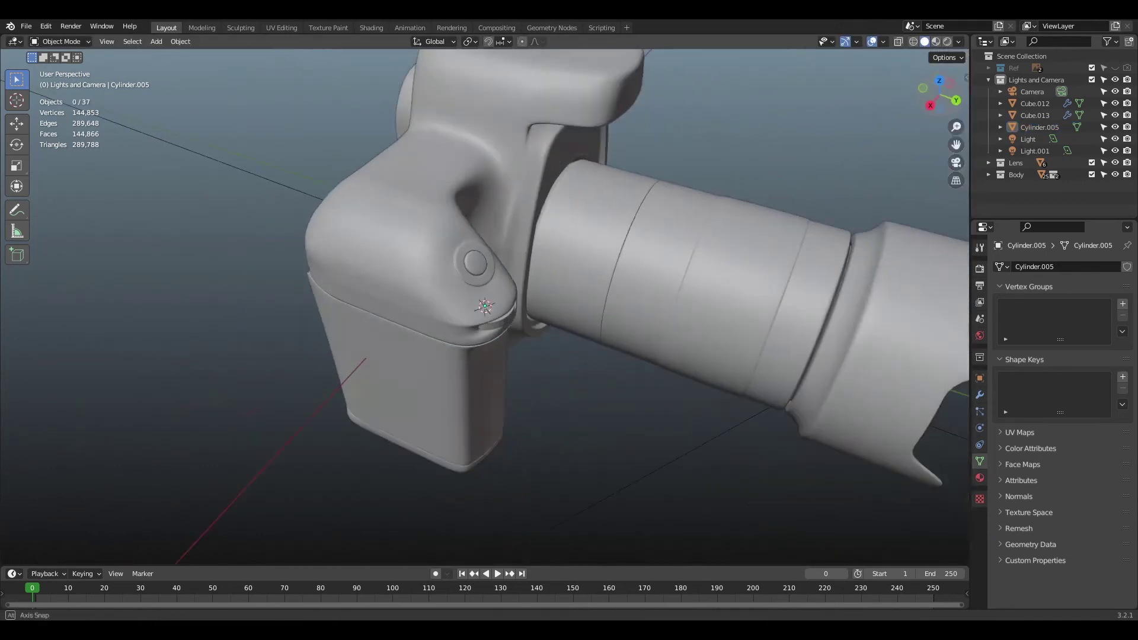
key(KP_Decimal)
middle_drag(546, 349, 491, 287)
key(s)
key(z)
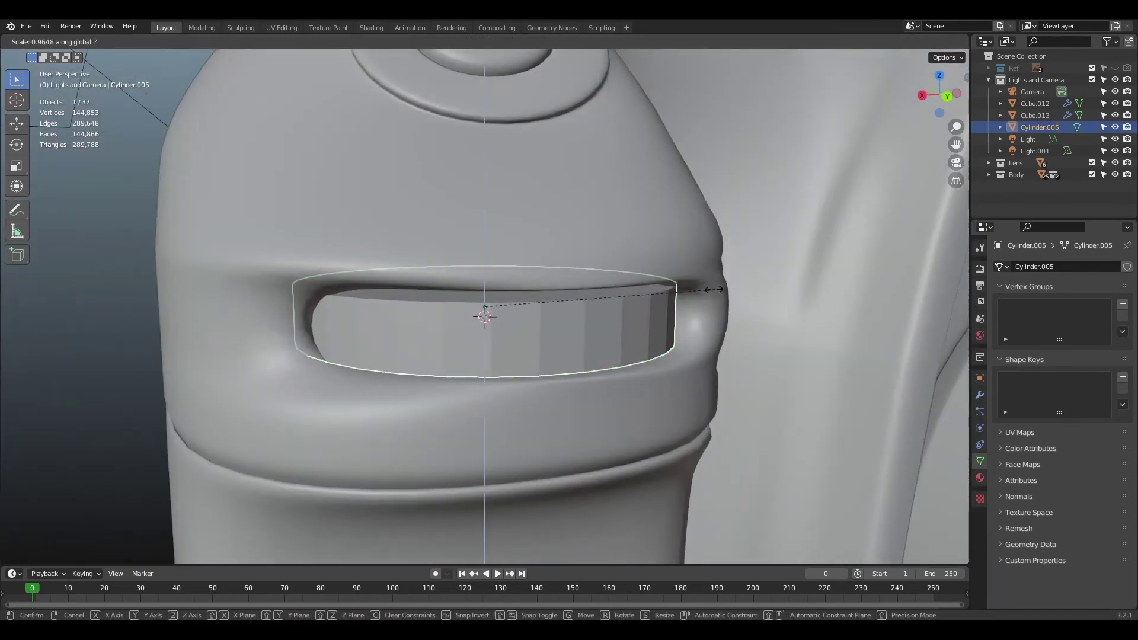
click(646, 293)
- Isolate the cylinder, select every other vertical side edge and scale them inward to form a zigzag rim
key(KP_Divide)
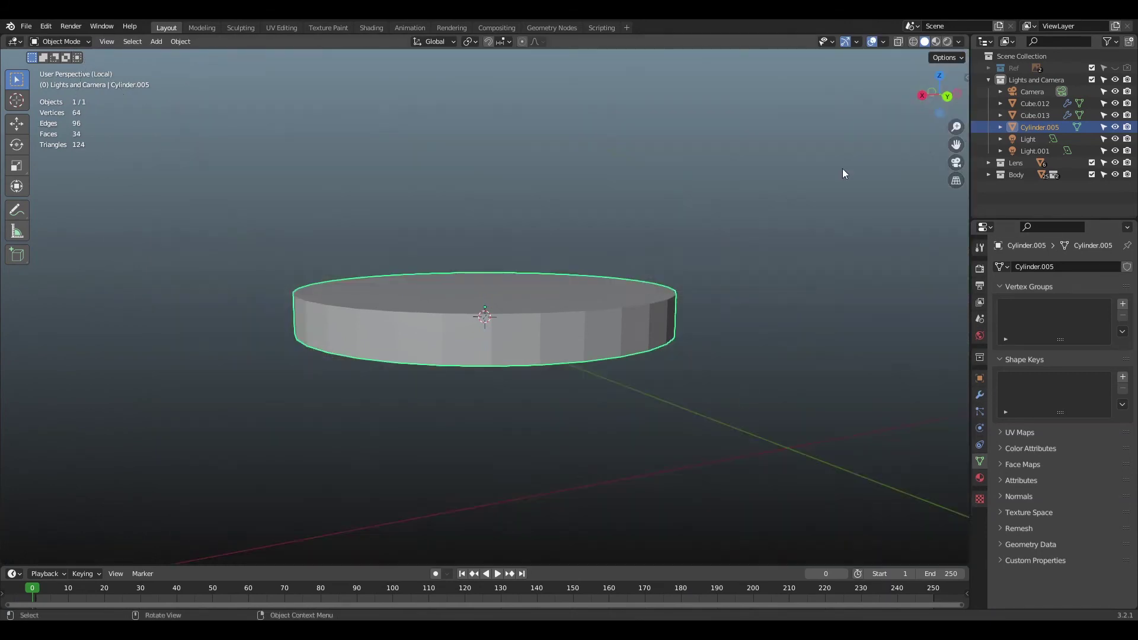
key(Tab)
middle_drag(646, 301, 684, 427)
click(113, 42)
click(593, 444)
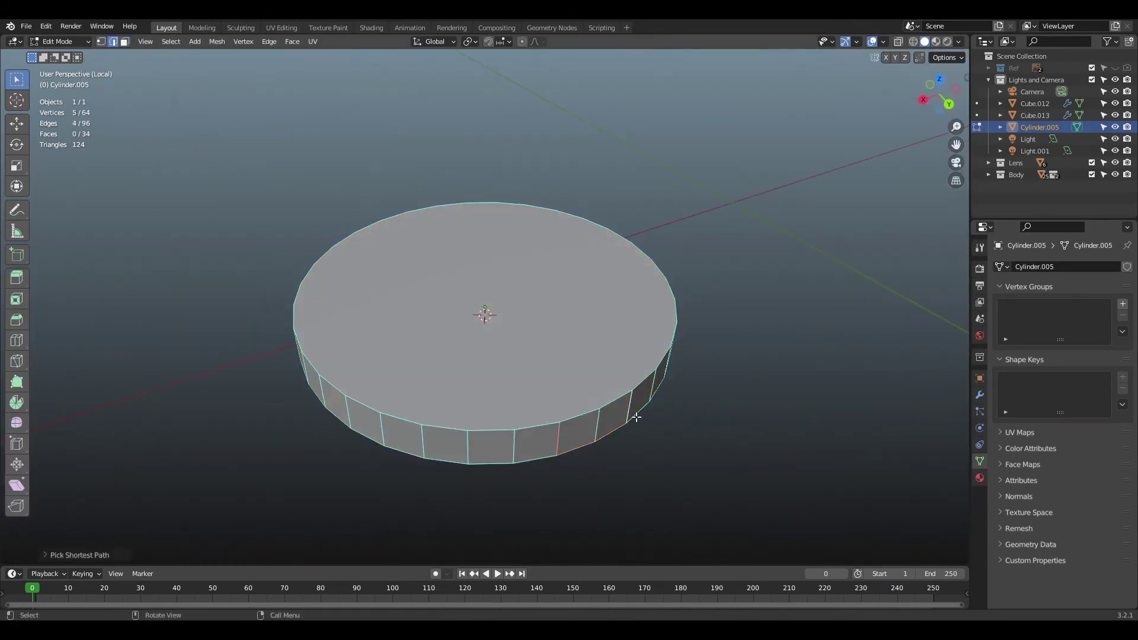
shift+click(324, 396)
middle_drag(326, 396, 655, 450)
shift+click(574, 445)
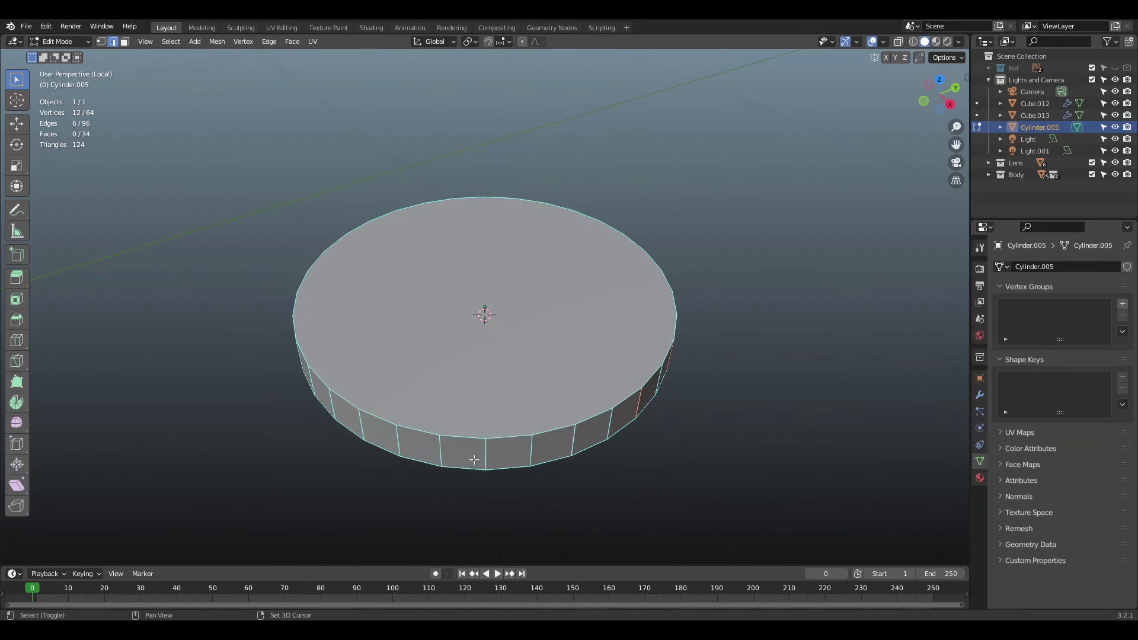
shift+click(335, 410)
middle_drag(335, 410, 522, 426)
shift+click(554, 438)
middle_drag(402, 425, 527, 425)
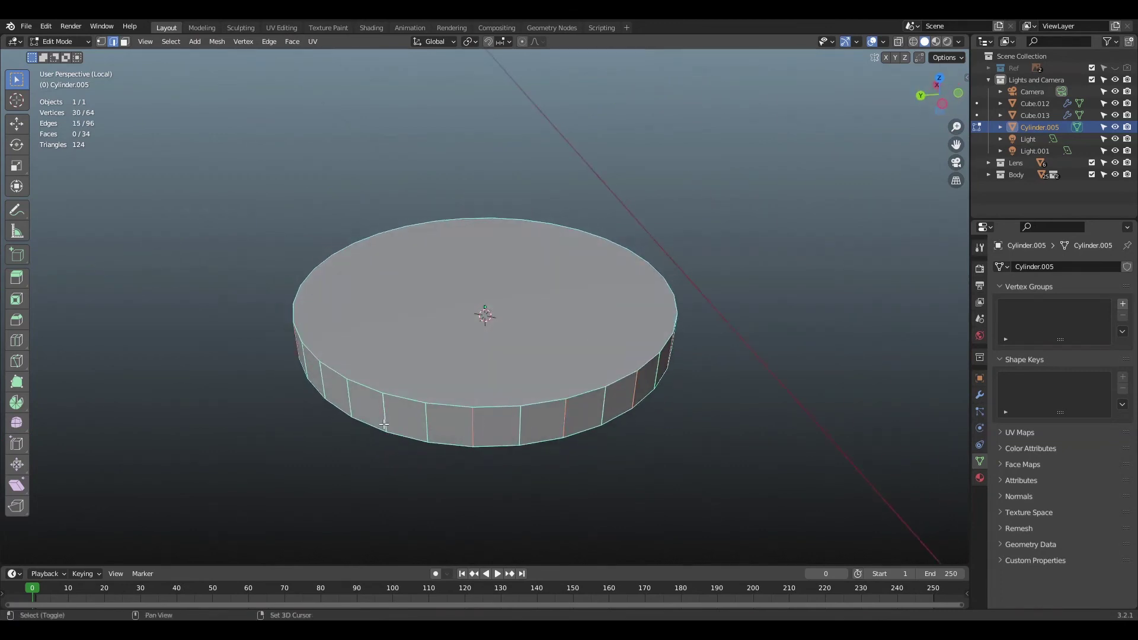
key(KP_7)
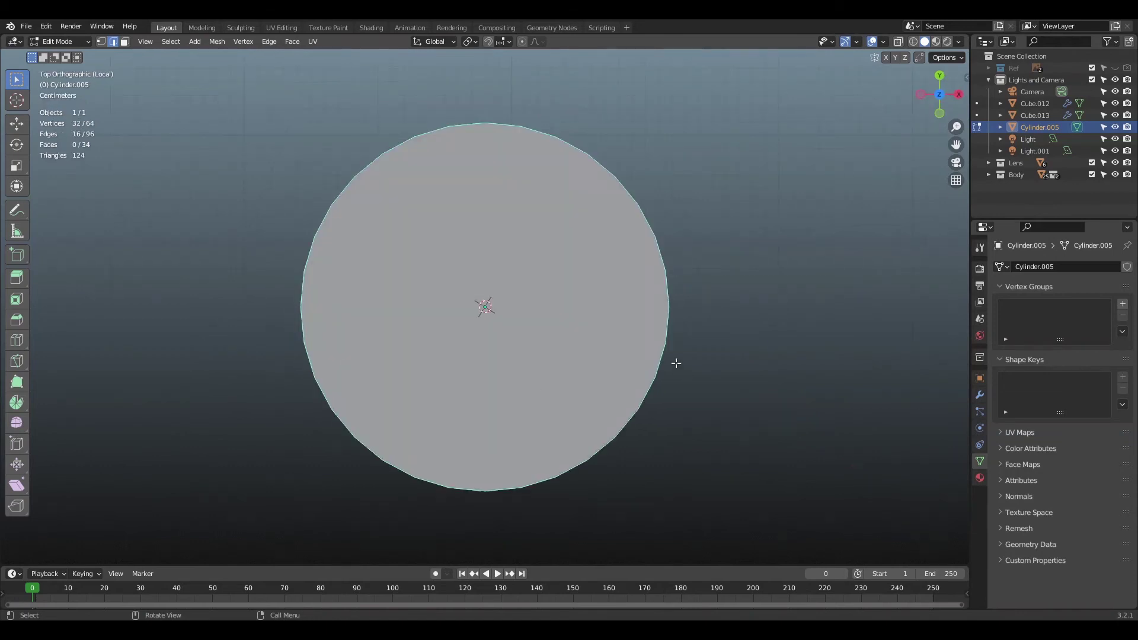
key(s)
click(699, 302)
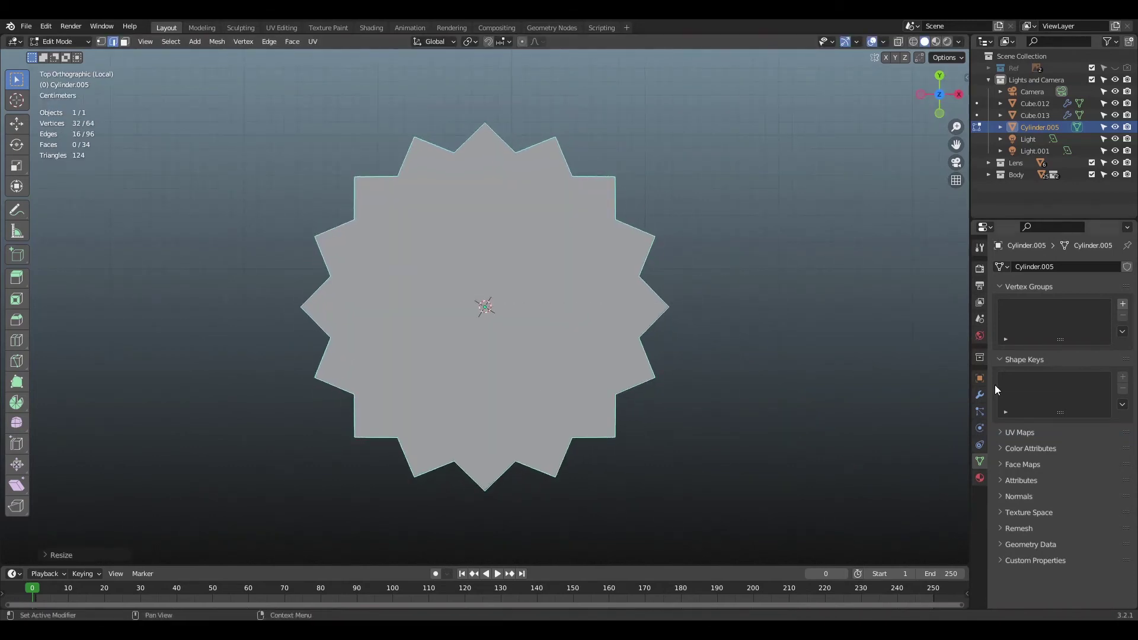
- Add a Subdivision modifier with viewport level 2 to the dial wheel and cut two horizontal edge loops around its side
click(979, 395)
click(1043, 266)
click(857, 492)
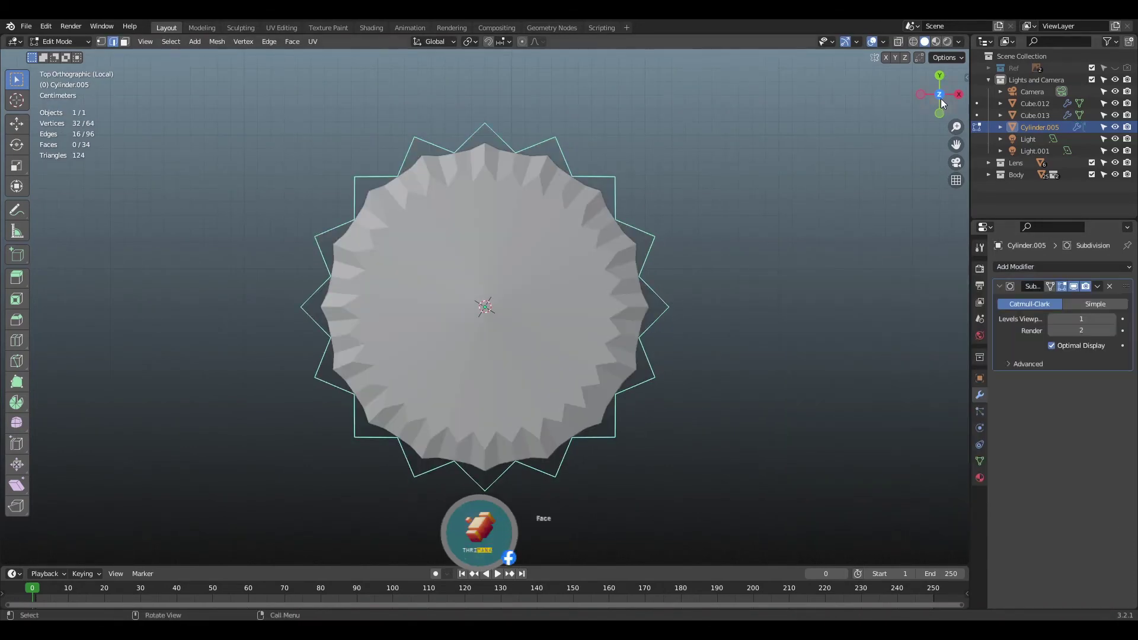
drag(942, 104, 787, 298)
click(610, 342)
right_click(610, 342)
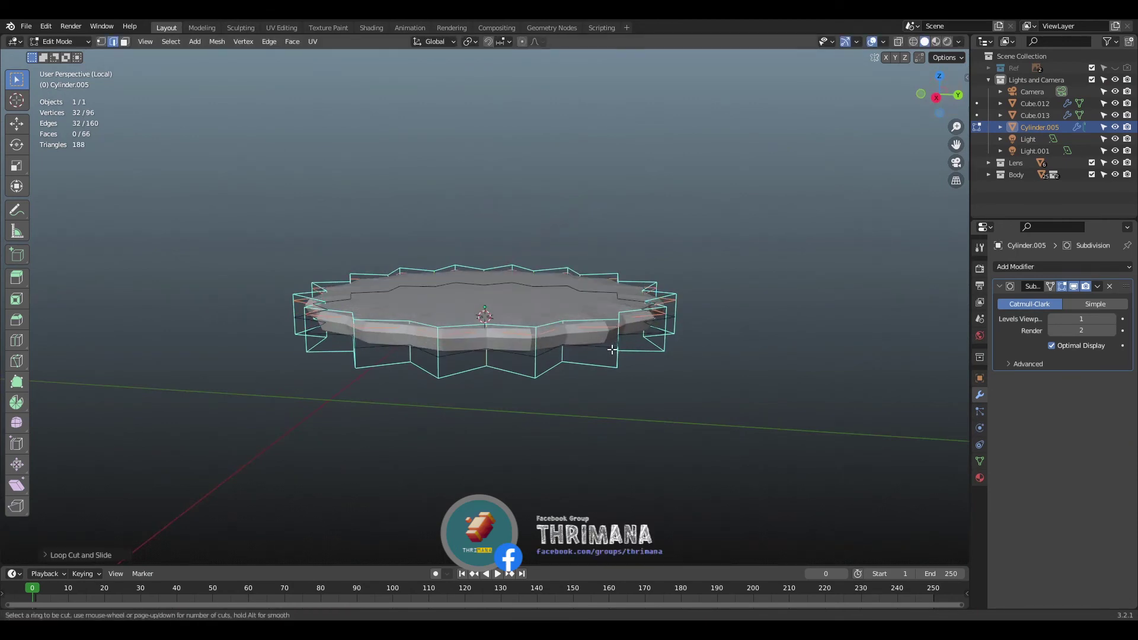
key(Tab)
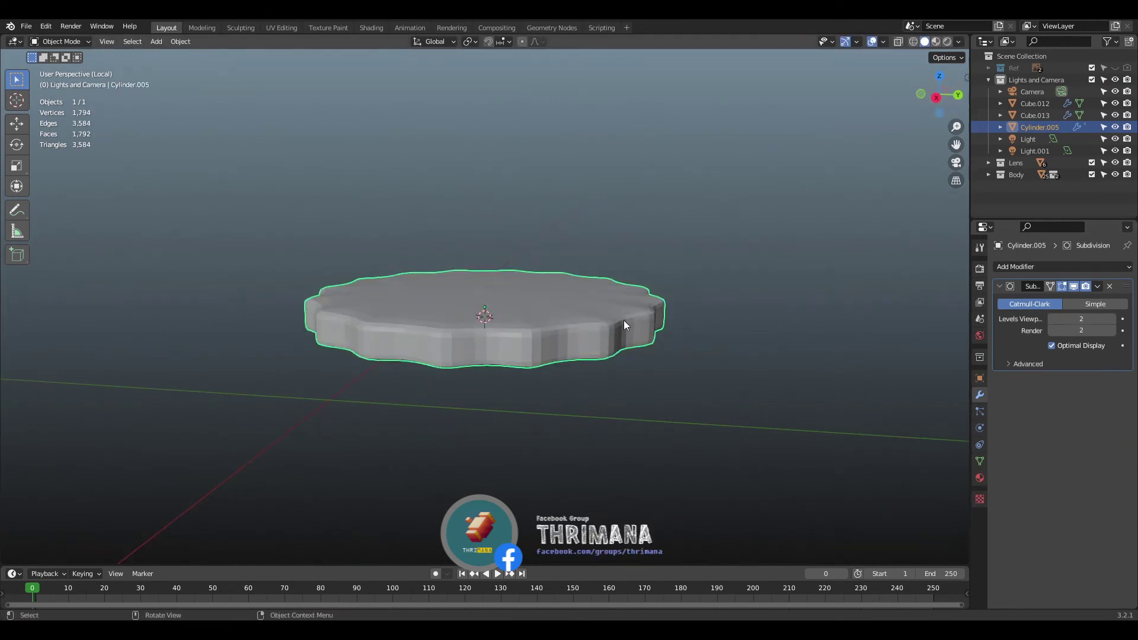
- Shade the ribbed dial wheel smooth and inspect its rim
click(680, 318)
key(Tab)
middle_drag(679, 319, 548, 314)
middle_drag(907, 284, 789, 316)
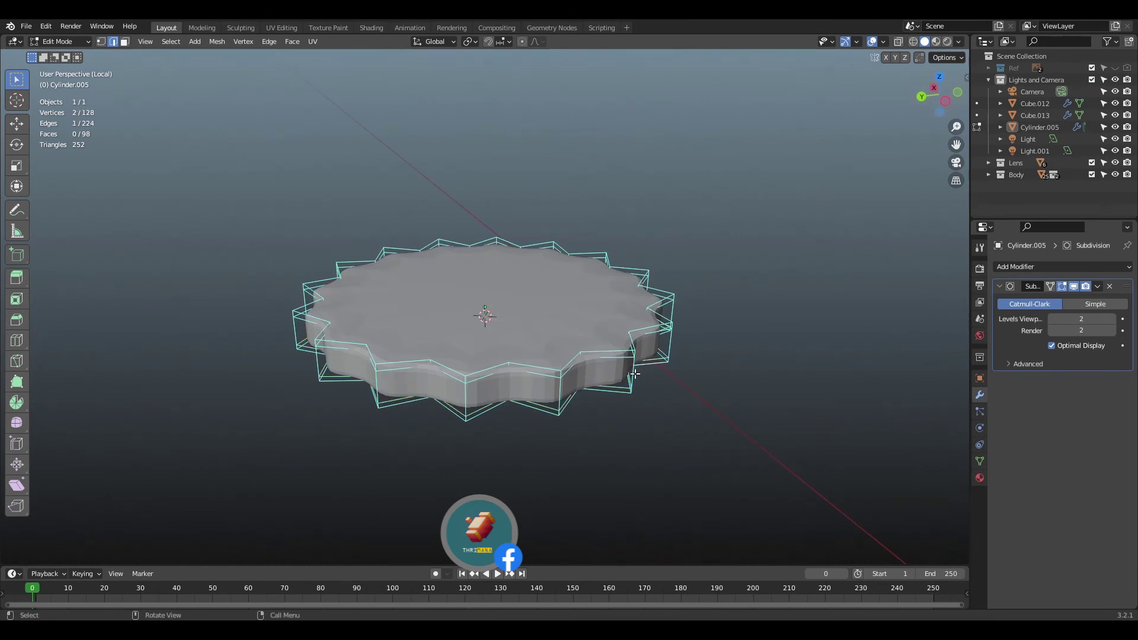
key(Tab)
click(753, 345)
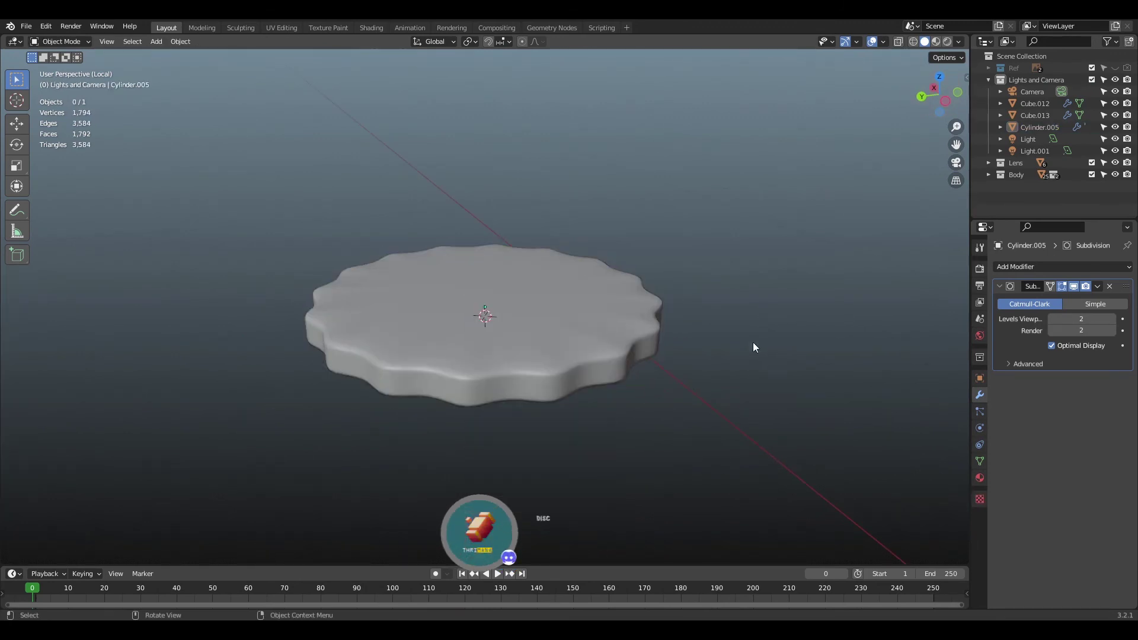
- Return to the full camera model, resize the ribbed wheel to fit the slot and scale it along Z
key(KP_Divide)
scroll(699, 367, down, 4)
drag(939, 94, 912, 95)
scroll(650, 289, up, 4)
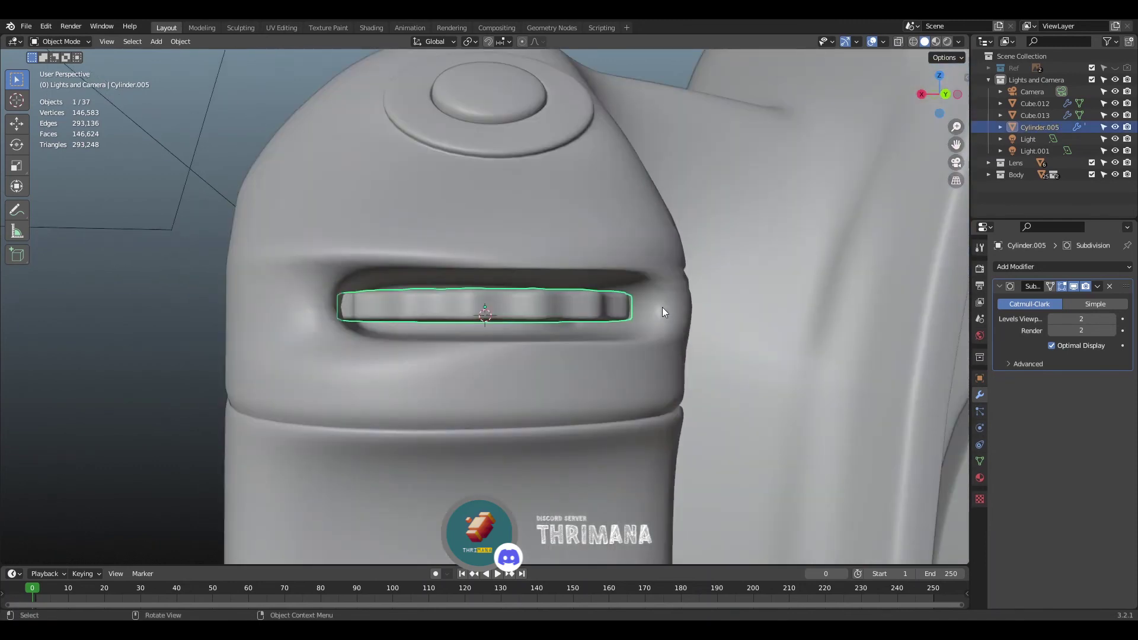
key(s)
click(695, 299)
key(s)
key(z)
click(838, 307)
- Move the ribbed wheel along Y in top view to adjust how far it protrudes from the slot
scroll(244, 325, down, 4)
click(244, 325)
middle_drag(726, 252, 736, 287)
scroll(736, 286, up, 3)
click(549, 345)
key(KP_7)
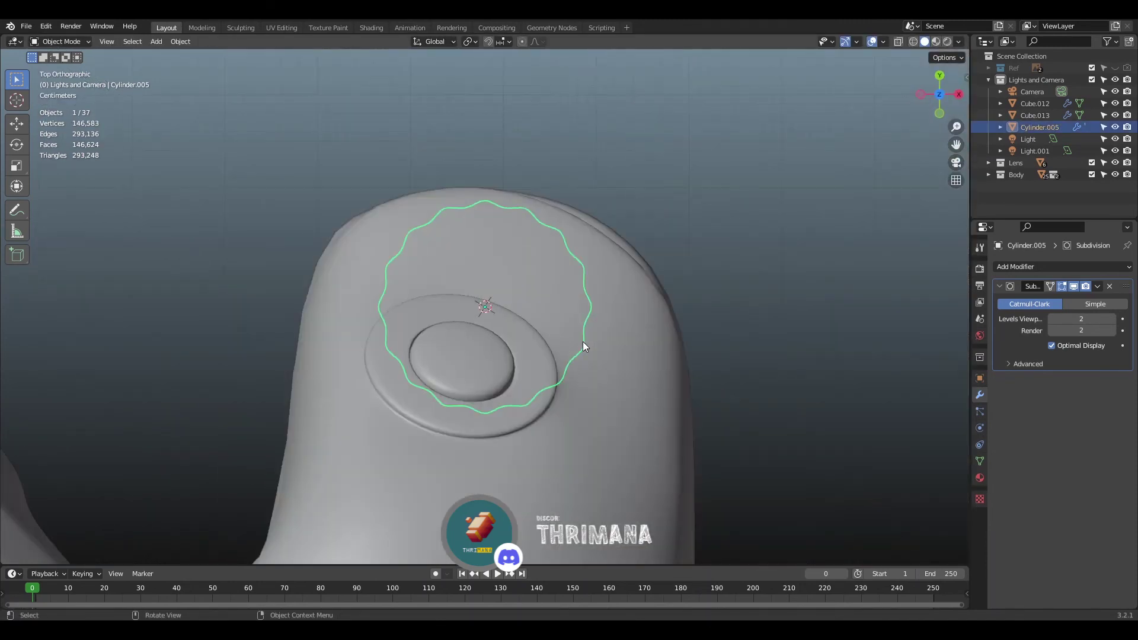
key(g)
key(y)
click(582, 314)
click(838, 201)
middle_drag(838, 201, 598, 71)
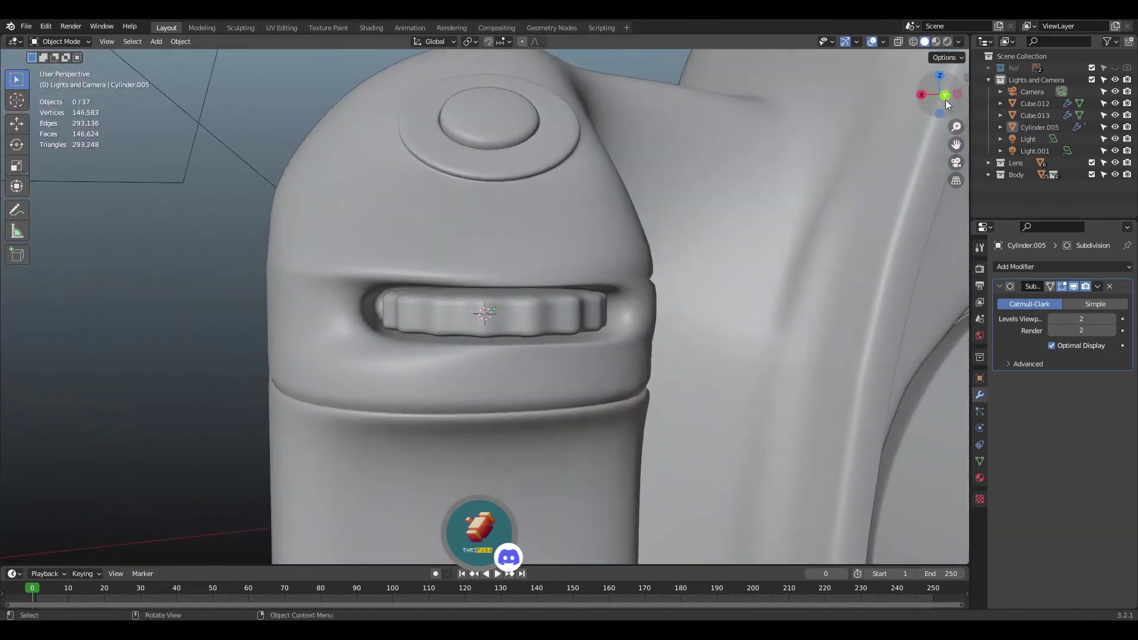
- Centre the ribbed wheel in the slot along X, resize it slightly and check the fit
drag(945, 99, 920, 100)
click(942, 96)
scroll(560, 340, up, 1)
click(633, 324)
key(g)
key(x)
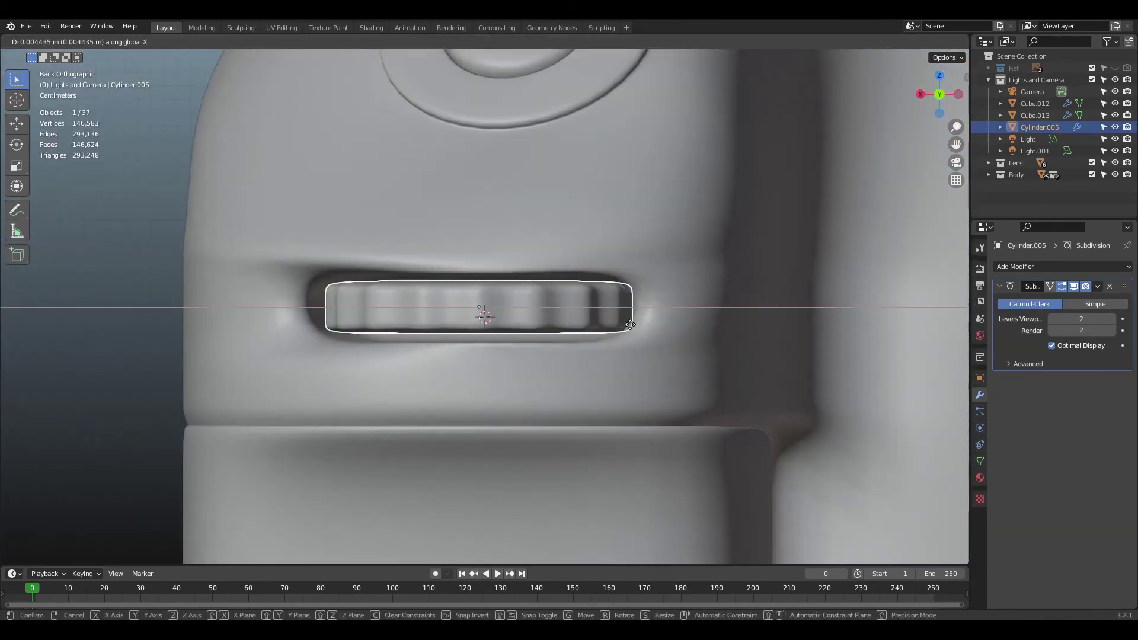
click(624, 324)
key(r)
click(690, 318)
key(s)
click(684, 316)
scroll(376, 351, down, 7)
click(376, 351)
drag(948, 99, 865, 121)
middle_drag(451, 320, 572, 381)
scroll(572, 381, up, 3)
click(572, 381)
- Isolate the wheel, cut vertical edge loops beside its ribs to sharpen them, and inspect the result
key(KP_Divide)
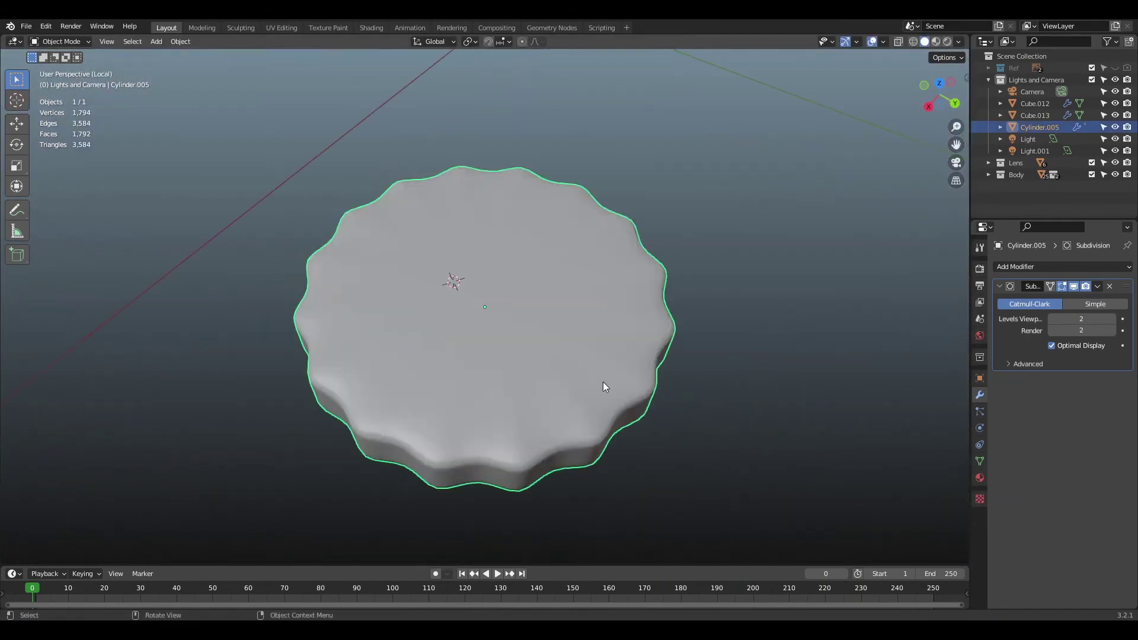
key(Tab)
click(459, 486)
right_click(455, 477)
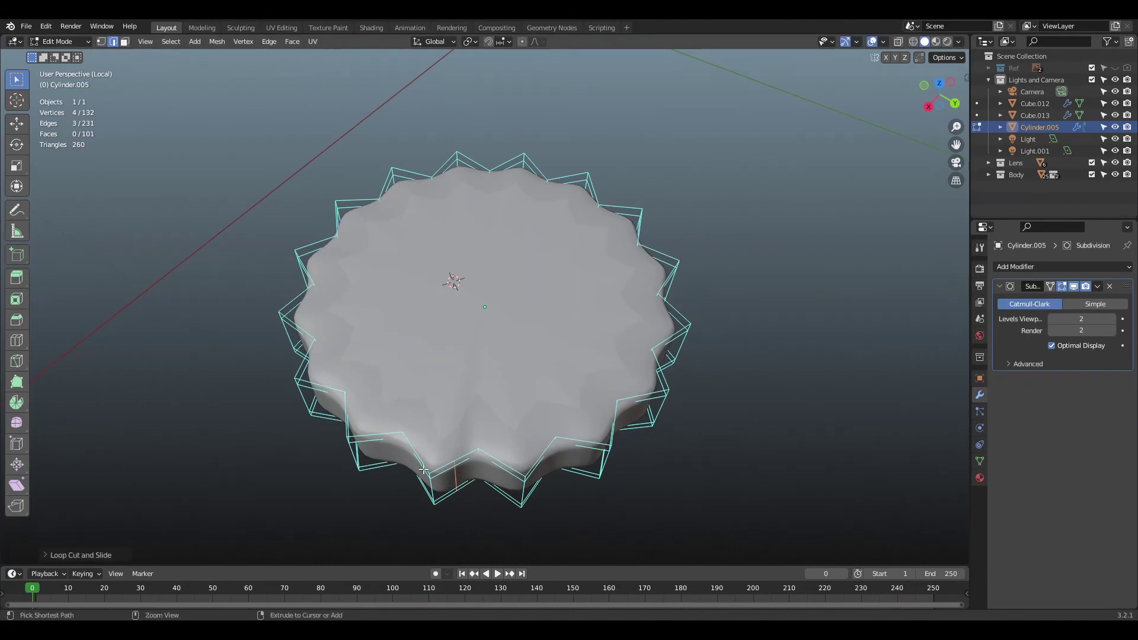
drag(954, 87, 705, 276)
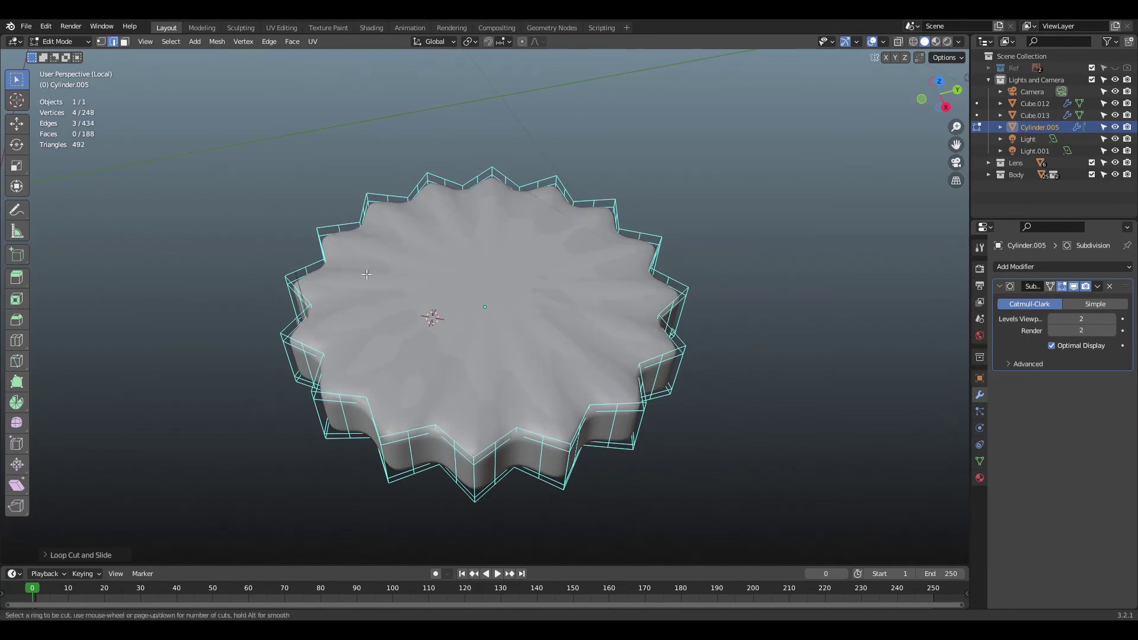
key(Tab)
middle_drag(465, 401, 553, 363)
key(Tab)
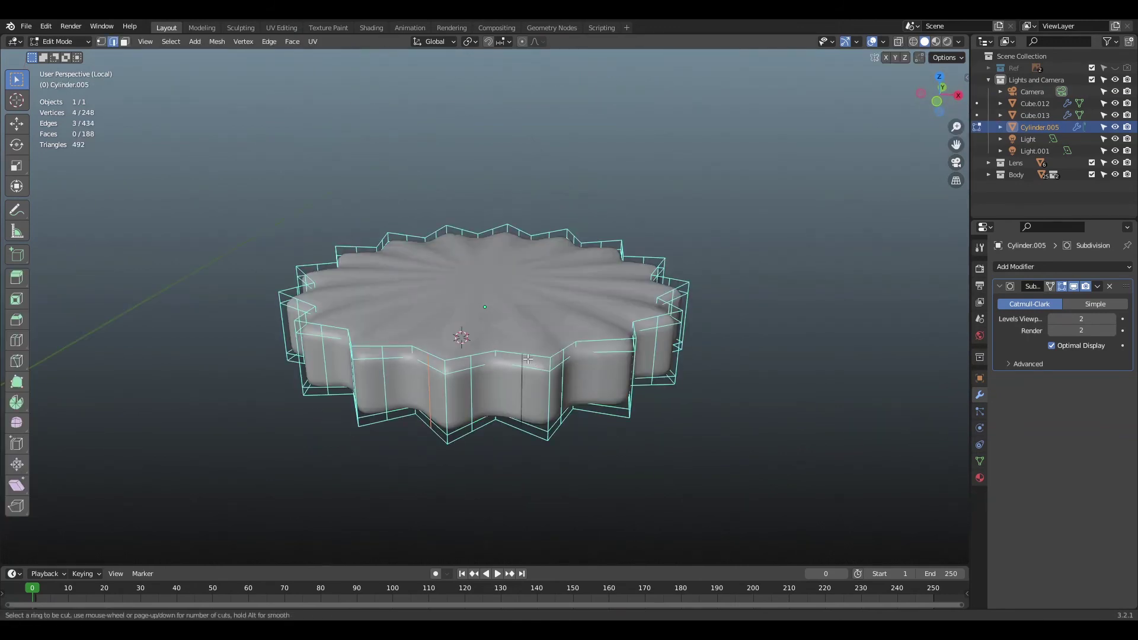
key(Tab)
scroll(753, 376, down, 5)
middle_drag(871, 132, 860, 196)
click(504, 305)
key(Tab)
scroll(503, 305, up, 3)
click(125, 42)
click(522, 278)
key(i)
right_click(675, 276)
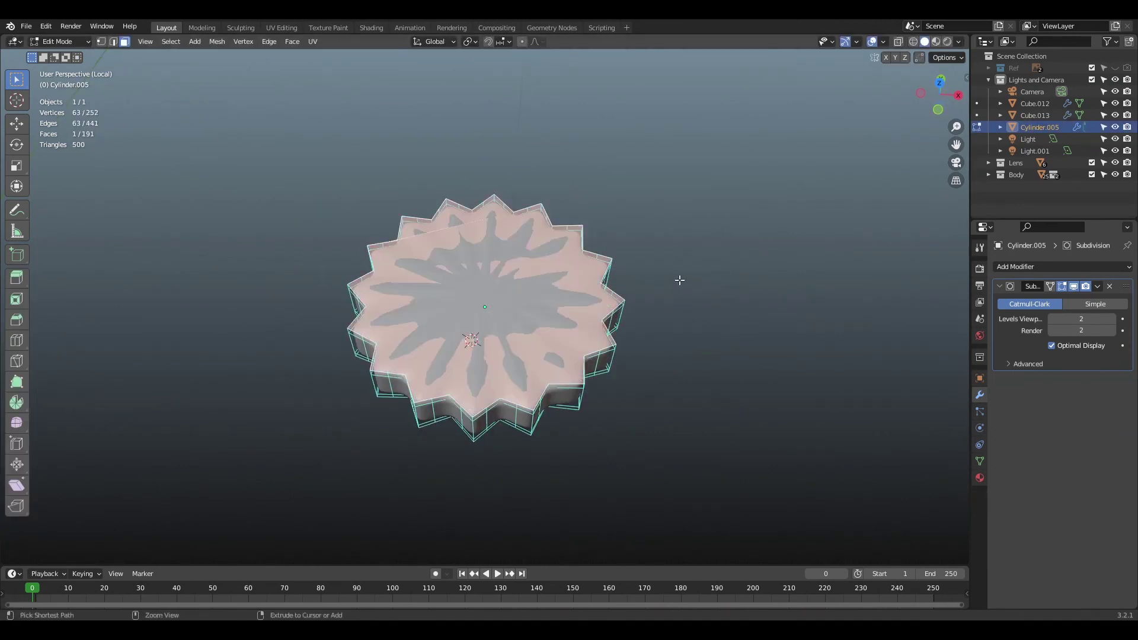
key(ctrl+z)
- Inset the ribbed wheel's top face, scale the inner face to about 0.6 and inspect the smoothed result
click(125, 41)
click(521, 279)
key(KP_7)
key(i)
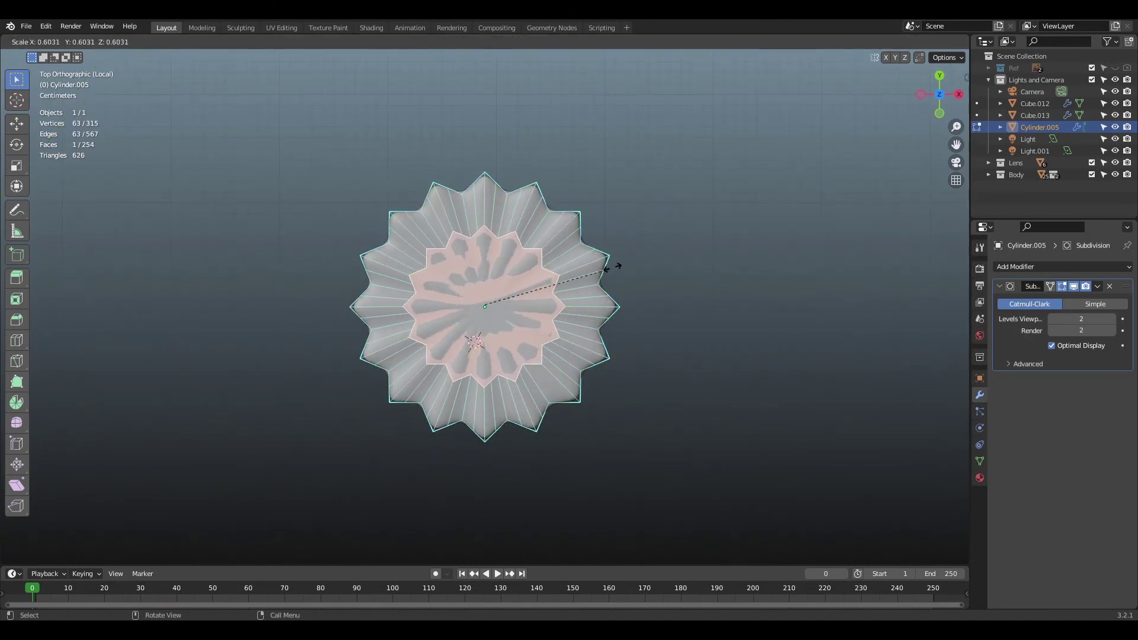
click(619, 269)
key(Tab)
middle_drag(619, 270, 794, 268)
key(Tab)
key(Tab)
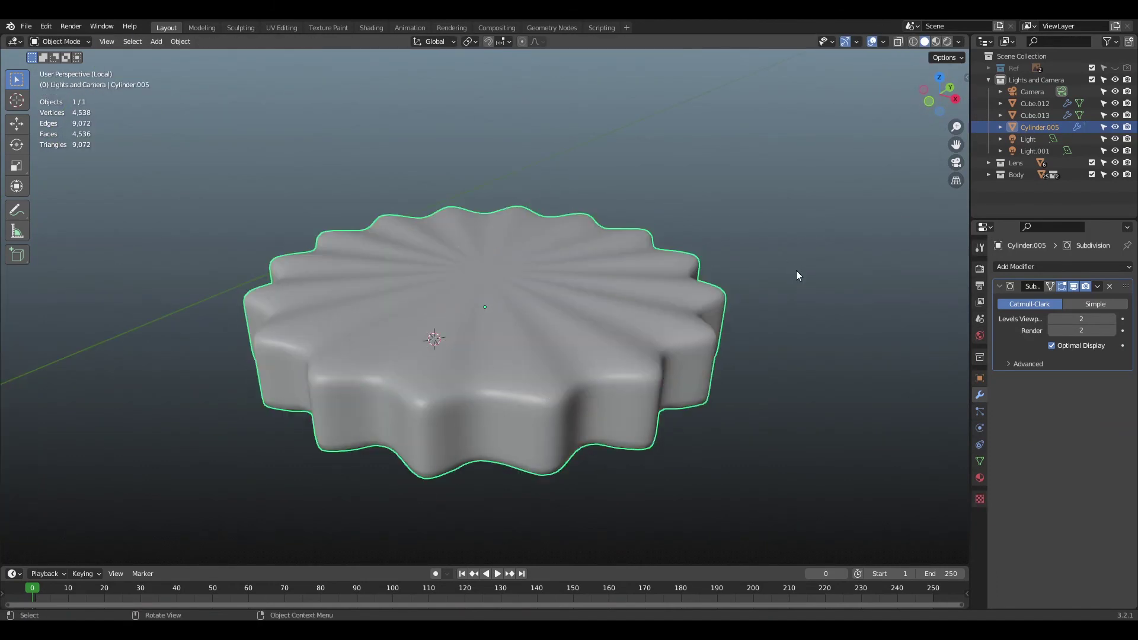
- Return to the full camera model and inspect the ribbed wheel in the grip slot
key(KP_Divide)
key(alt+a)
key(KP_0)
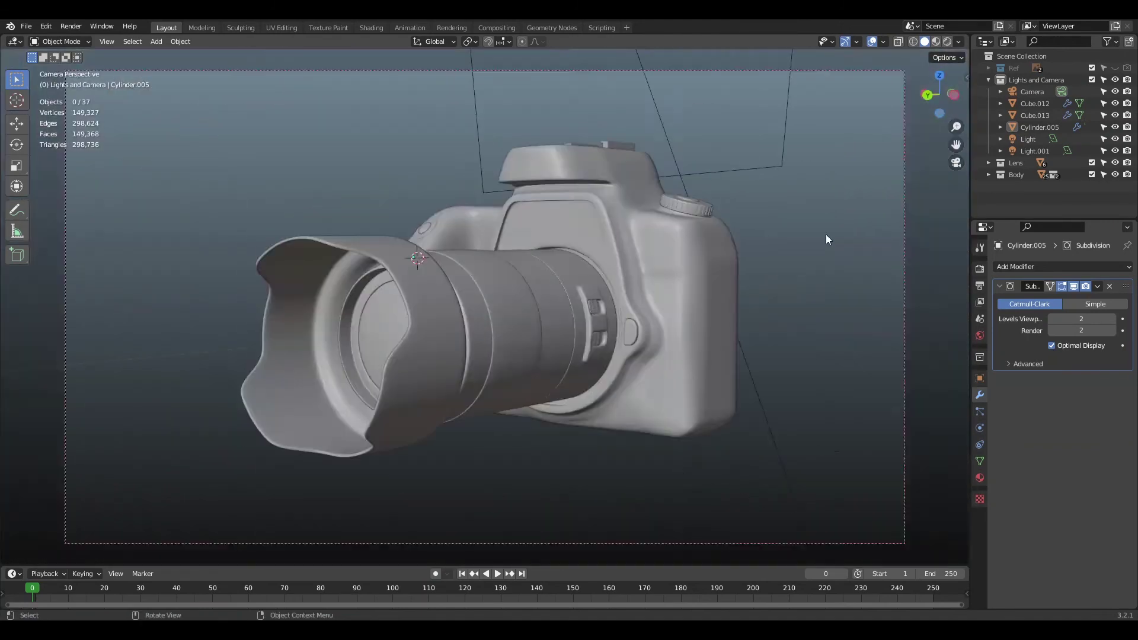
middle_drag(826, 235, 866, 165)
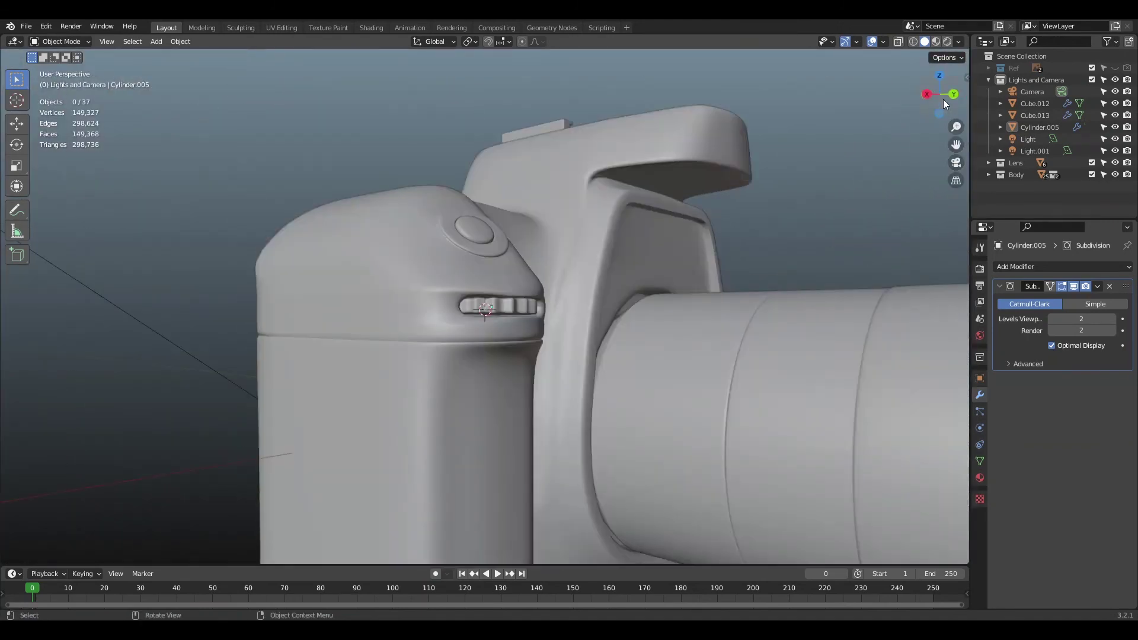
- Try an edge loop cut around the inner wall of the camera body's grip slot, then undo it
click(460, 326)
key(Tab)
key(KP_Decimal)
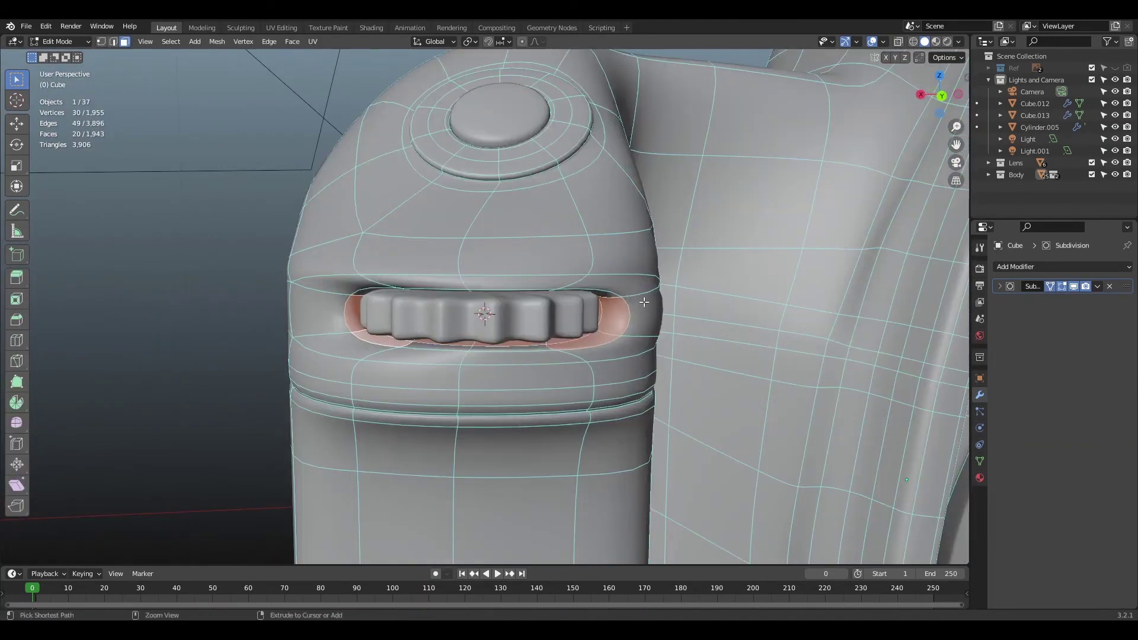
click(645, 298)
click(632, 335)
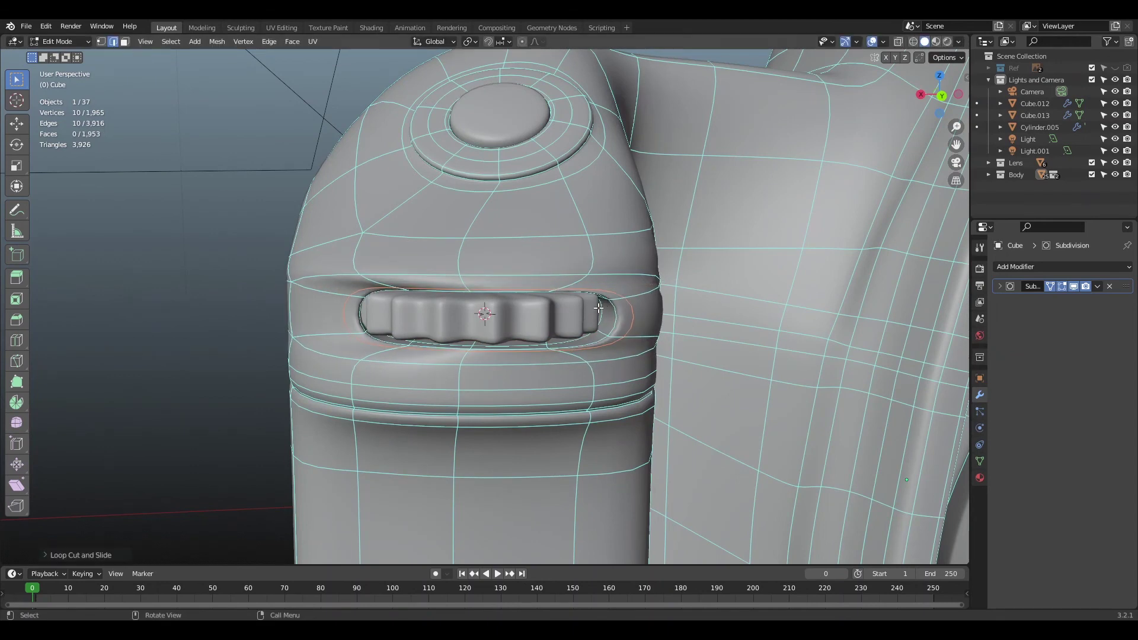
key(ctrl+z)
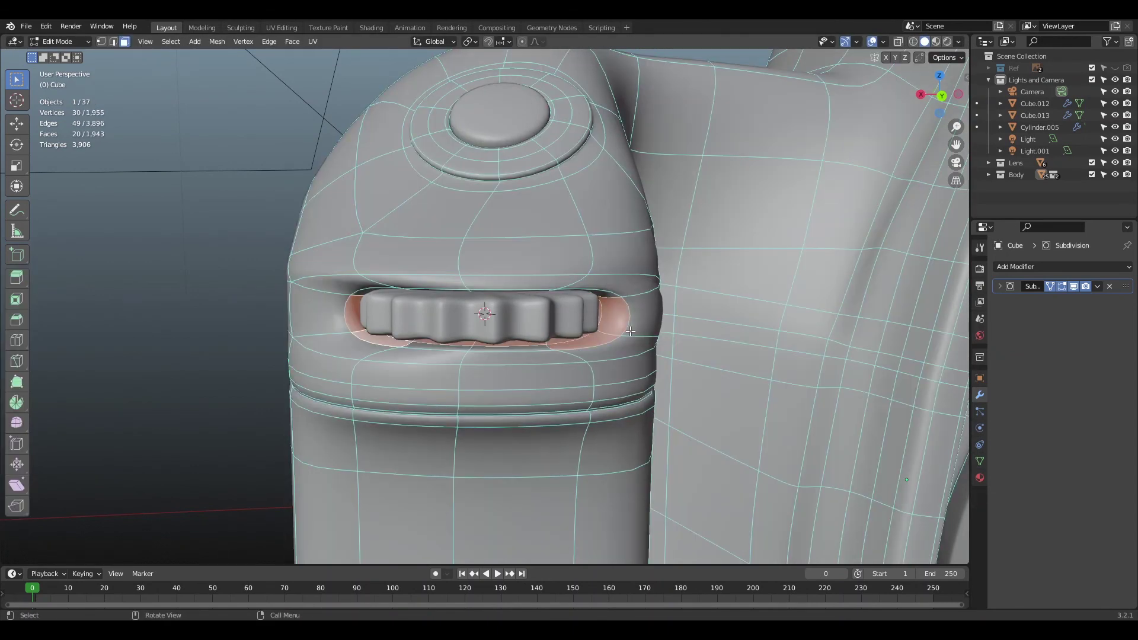
- Scale the ribbed wheel down slightly in back view so it clears the ends of the slot
key(ctrl+KP_1)
click(101, 42)
scroll(674, 407, up, 2)
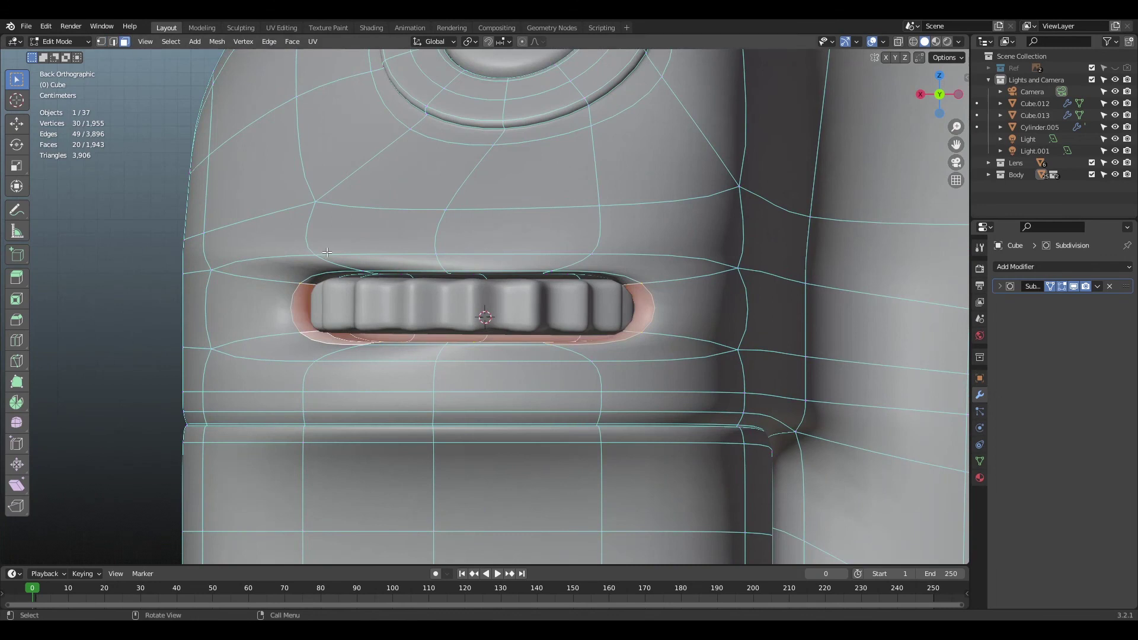
key(Tab)
click(587, 313)
key(s)
click(676, 322)
key(Tab)
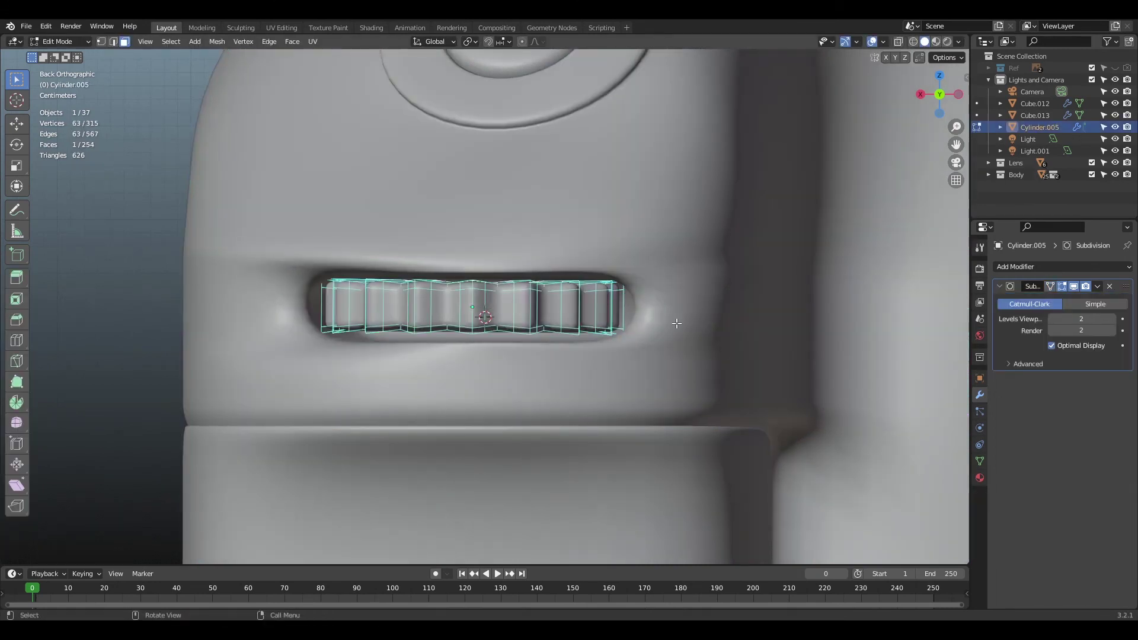
key(Tab)
- Try an edge loop slid along the slot wall in back view, check the shading and undo it
click(648, 320)
key(Tab)
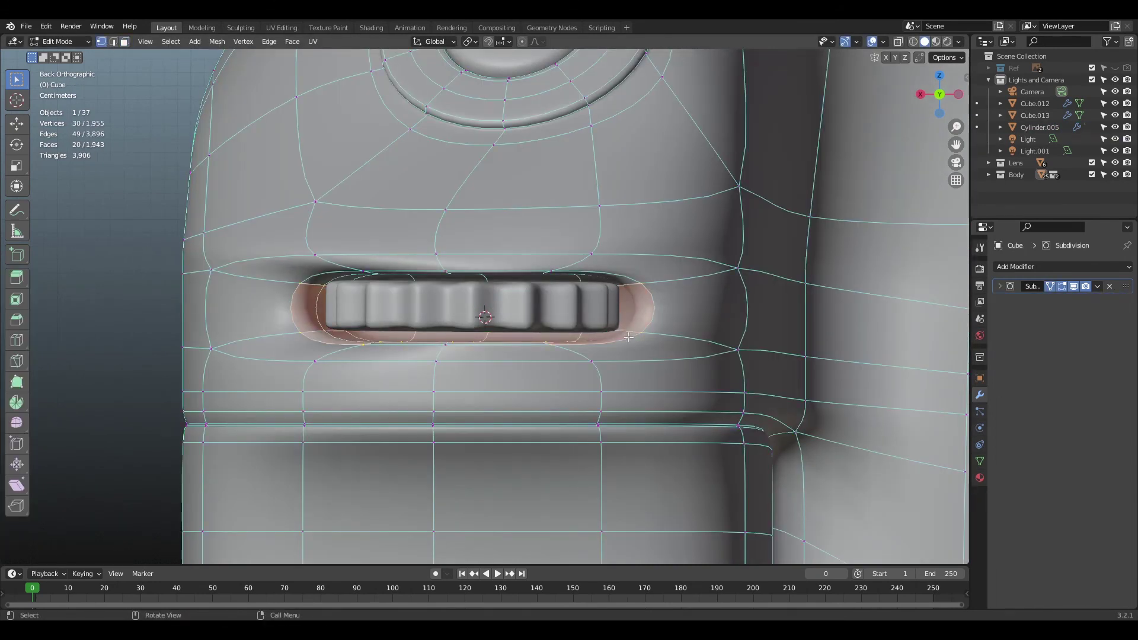
key(ctrl+r)
click(634, 330)
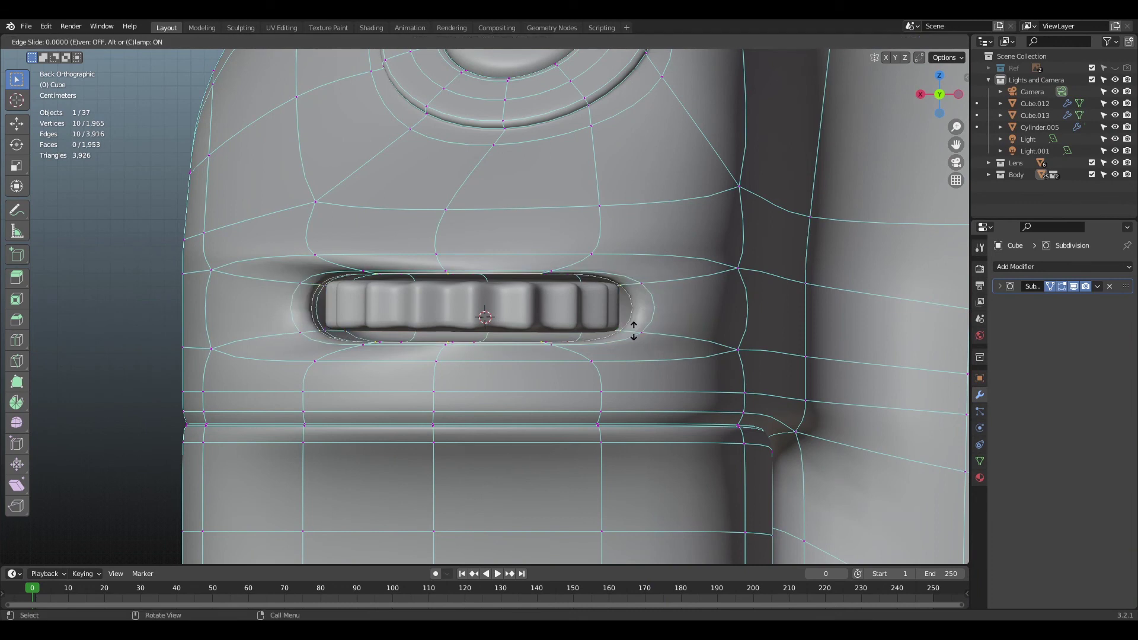
click(667, 345)
key(Tab)
scroll(660, 339, down, 3)
drag(939, 94, 966, 94)
key(ctrl+z)
key(ctrl+z)
- Reposition the body vertex beside the inner end of the slot and check the surrounding surface
key(Tab)
key(Tab)
scroll(673, 306, up, 3)
key(g)
click(750, 367)
click(768, 369)
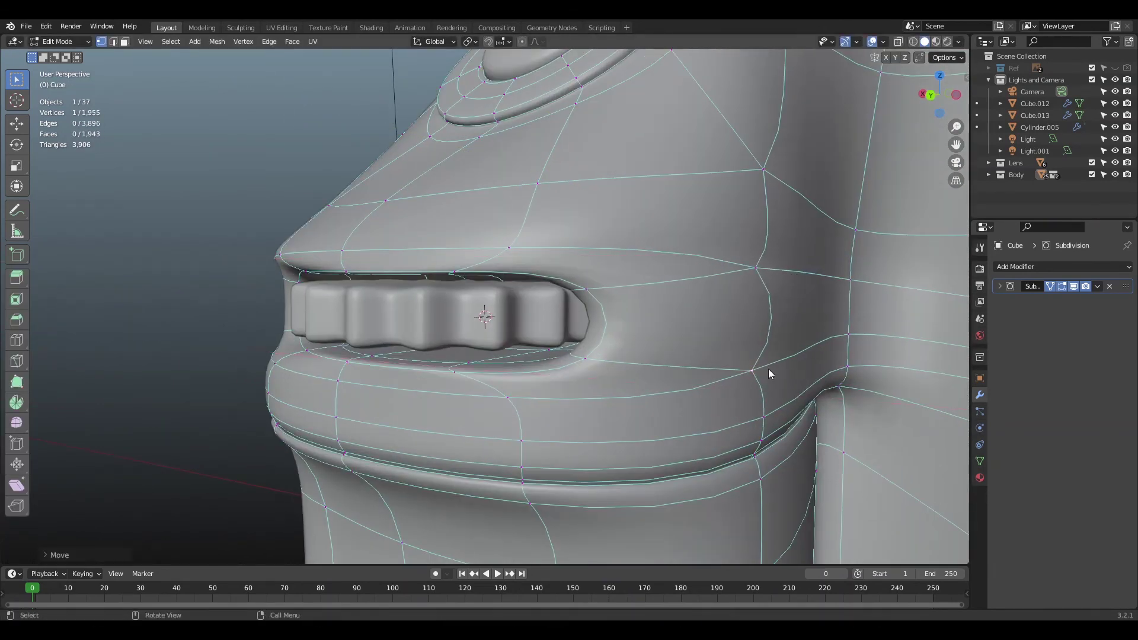
scroll(769, 369, up, 6)
key(Tab)
scroll(858, 141, down, 8)
middle_drag(527, 290, 585, 315)
- Move the ribbed wheel along Y in top view so it protrudes farther from the slot
click(539, 339)
key(ctrl+KP_1)
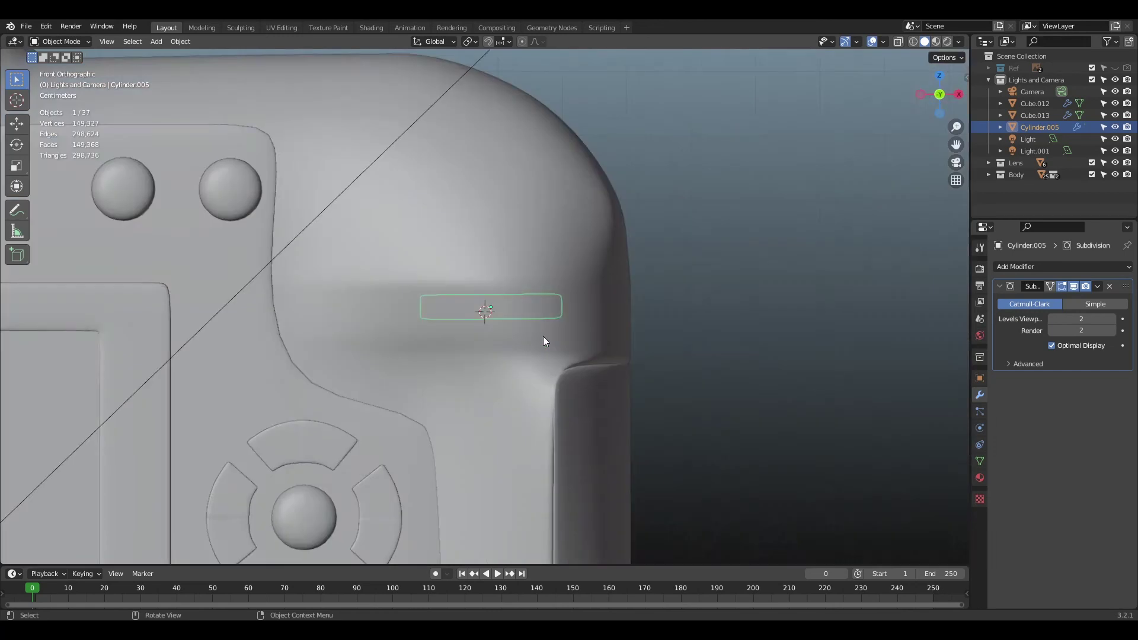
key(KP_7)
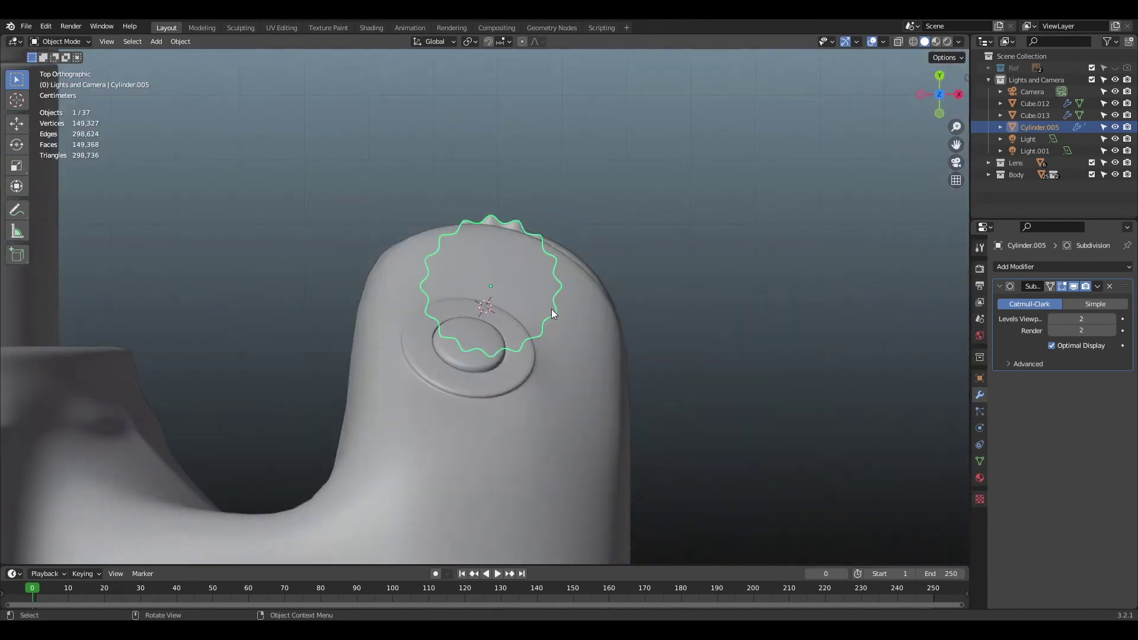
key(g)
key(y)
click(552, 278)
click(670, 268)
middle_drag(670, 268, 427, 151)
- Isolate the camera body and select the faces forming the inner end and back wall of the slot
click(572, 363)
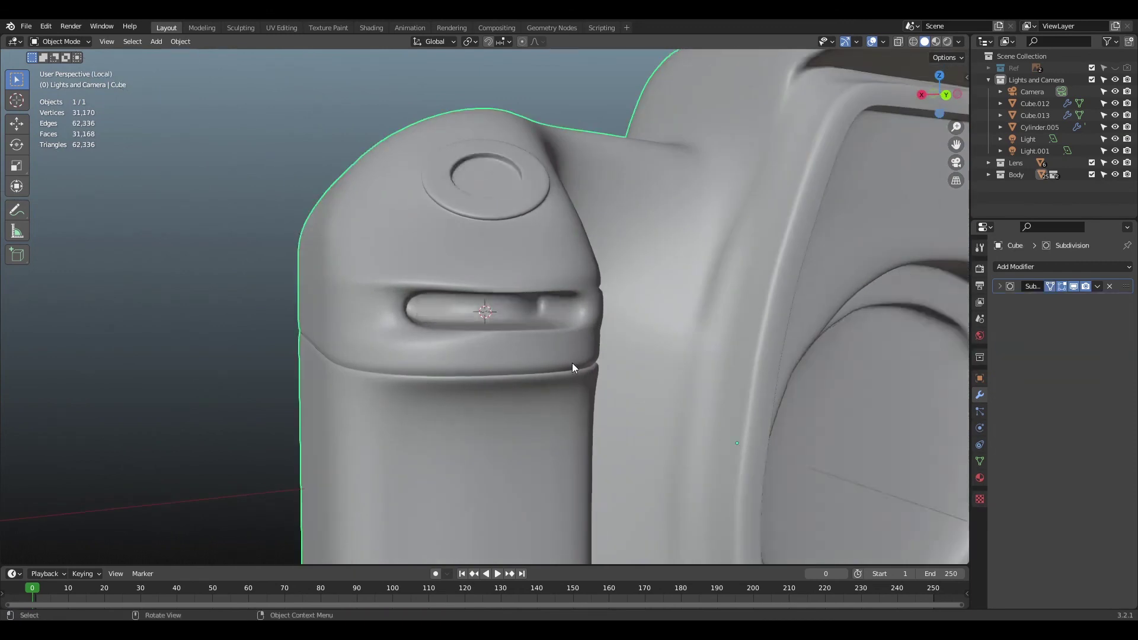
key(KP_Divide)
key(Tab)
scroll(312, 271, up, 8)
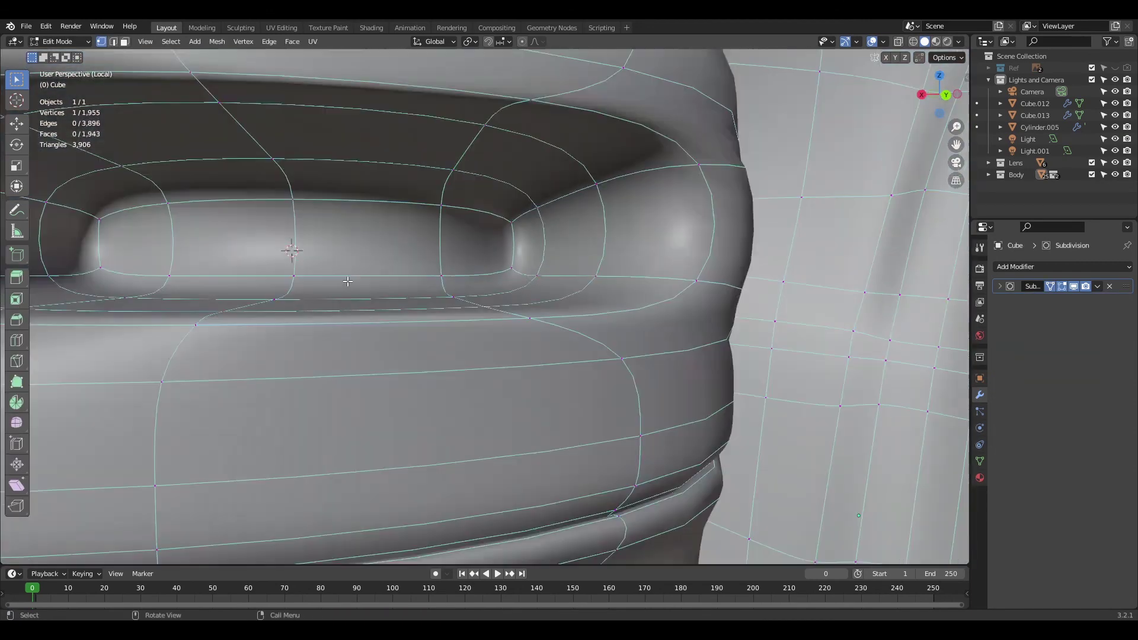
click(133, 286)
shift+click(71, 240)
shift+click(127, 190)
shift+click(228, 180)
shift+click(364, 184)
shift+click(526, 246)
shift+click(486, 284)
shift+click(480, 241)
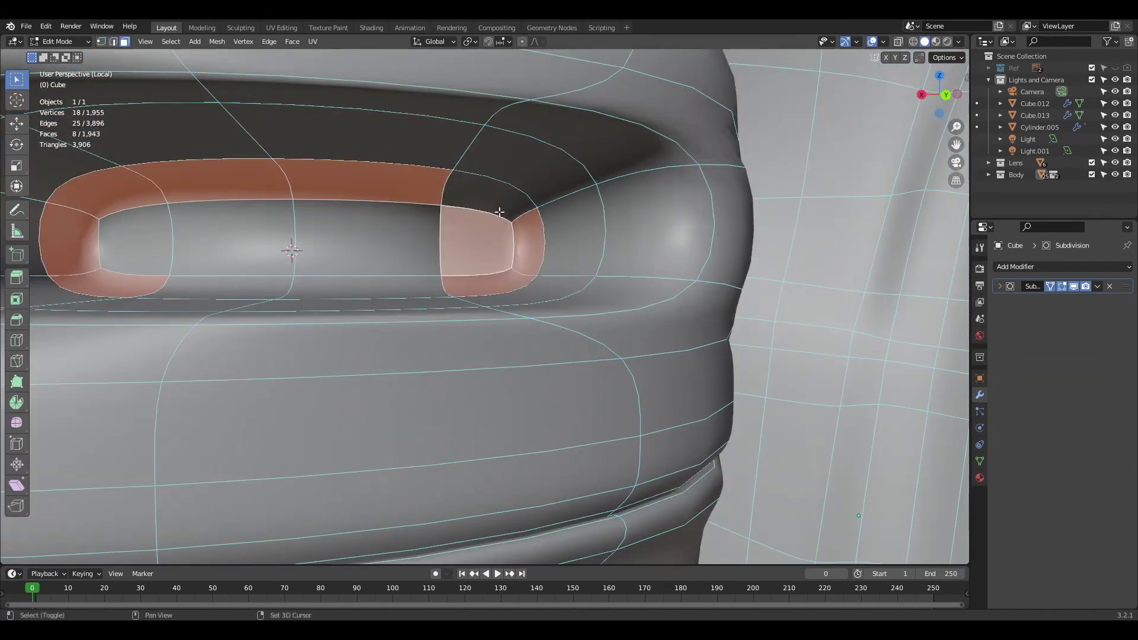
shift+click(265, 285)
shift+click(140, 243)
shift+click(241, 234)
- Return to the full model and reposition slot pocket vertices using X-ray display
middle_drag(241, 234, 170, 223)
key(KP_Divide)
scroll(495, 305, up, 5)
middle_drag(495, 305, 451, 320)
key(alt+z)
click(102, 42)
click(533, 293)
middle_drag(818, 186, 1018, 160)
key(g)
click(484, 405)
key(alt+z)
- Move the slot's back wall vertices along Y to deepen the pocket and straighten its inner edge
key(g)
key(y)
click(553, 340)
middle_drag(552, 340, 575, 326)
key(alt+z)
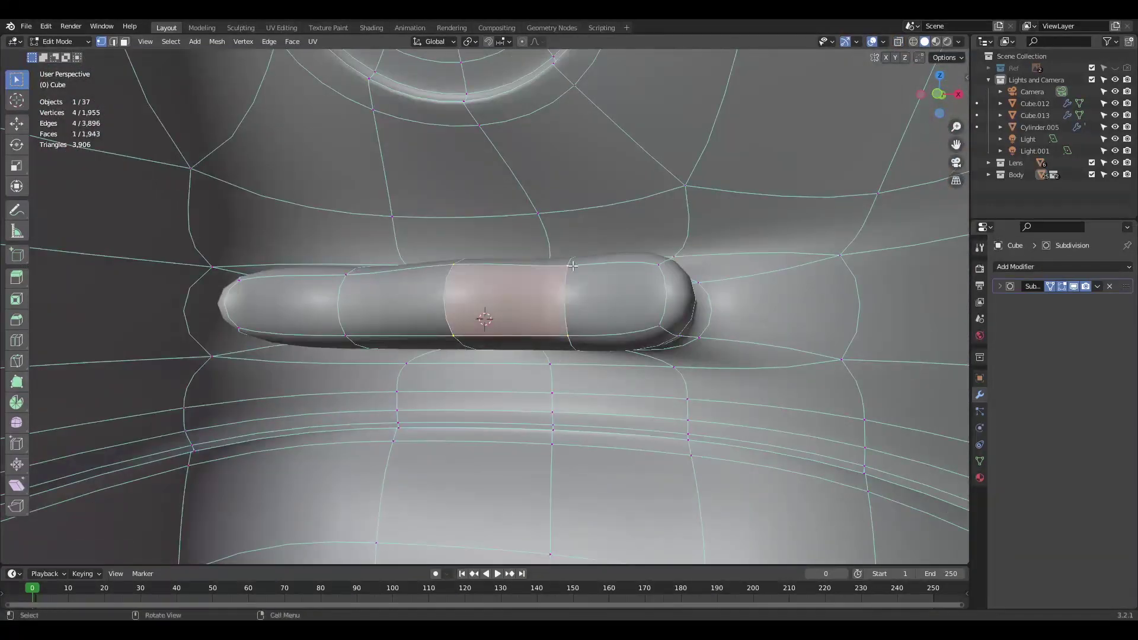
drag(952, 99, 974, 135)
key(g)
key(y)
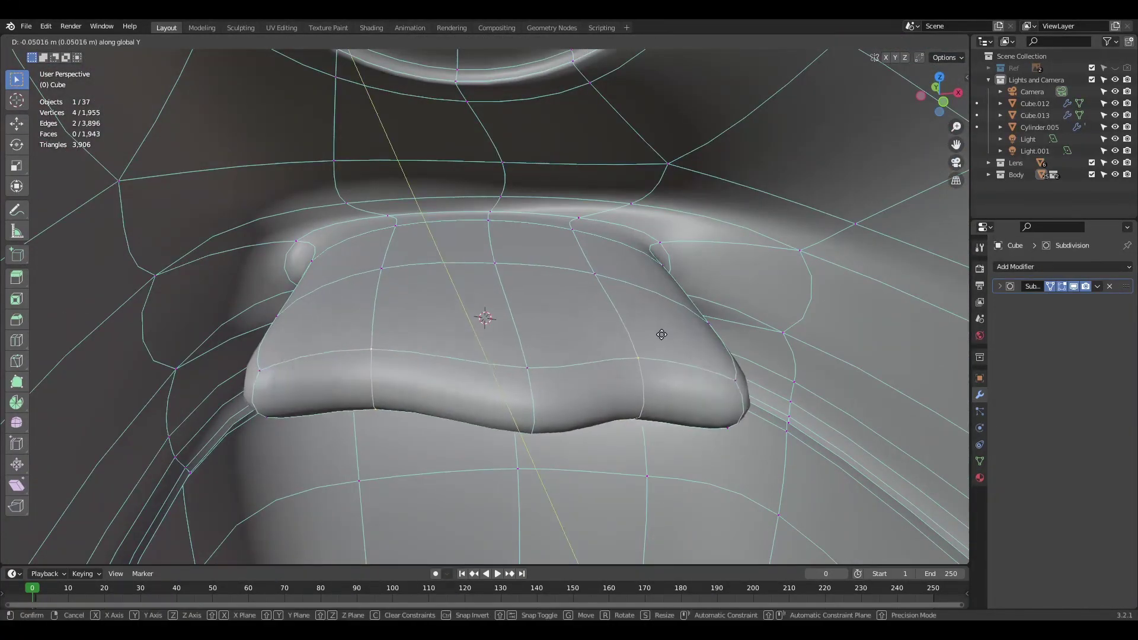
click(674, 383)
- Select both edge loops of the pocket's back wall, move them about 0.05 m along Y and check the slot
alt+click(701, 389)
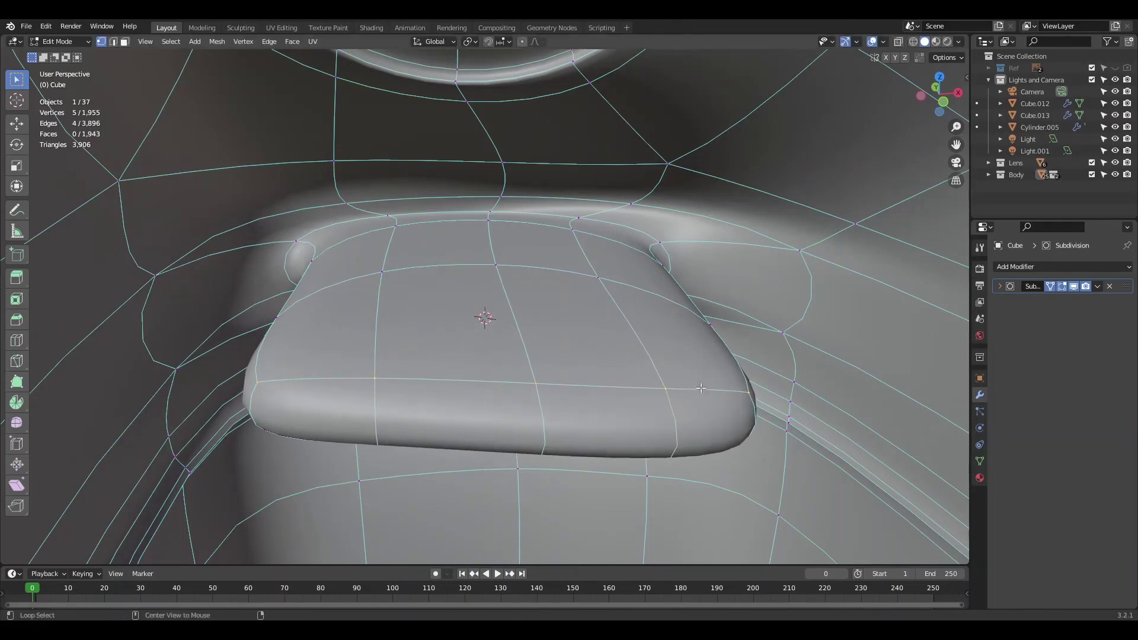
middle_drag(588, 311, 577, 259)
alt+shift+click(615, 211)
middle_drag(616, 212, 610, 279)
key(g)
key(y)
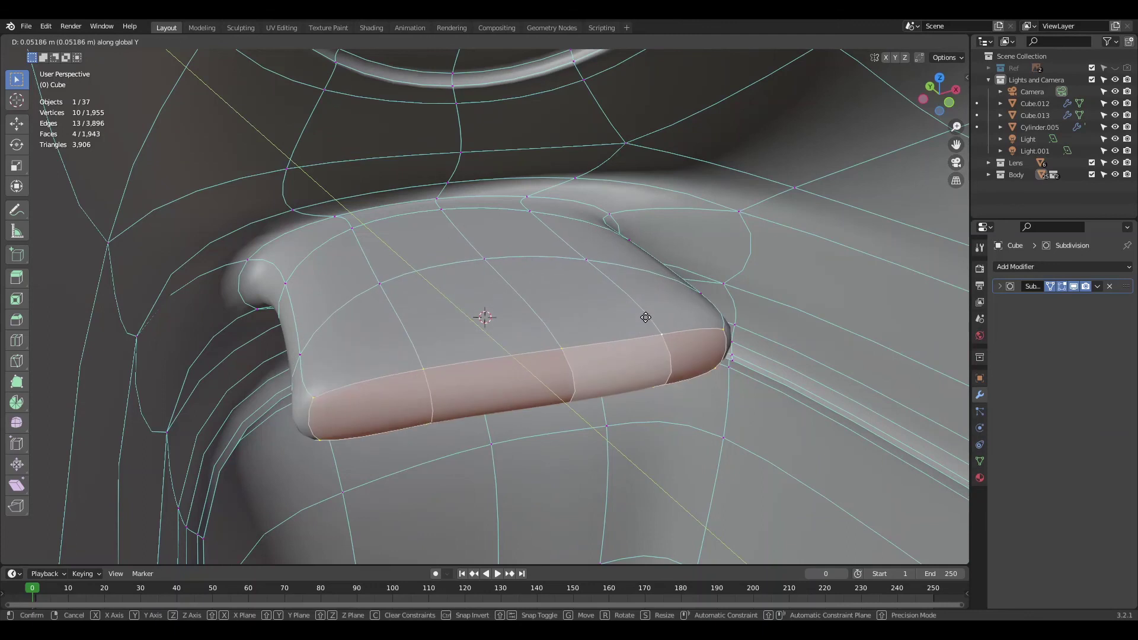
click(653, 324)
key(Tab)
scroll(624, 378, down, 3)
middle_drag(624, 378, 907, 226)
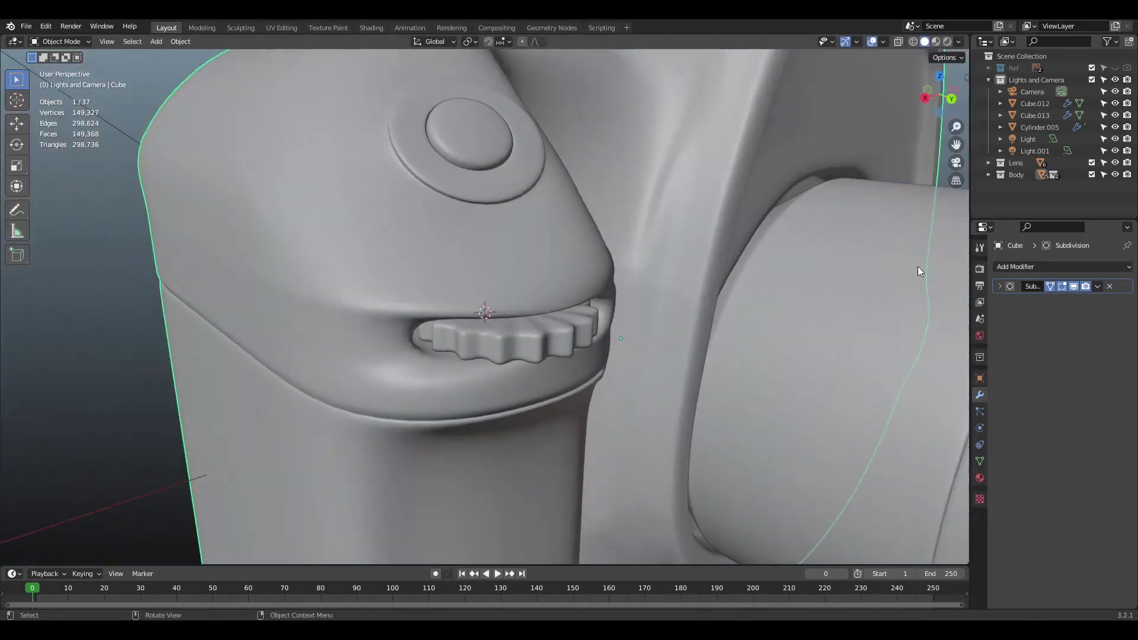
- Isolate the ribbed wheel and select the vertical edges at all the rib tips around it
scroll(606, 358, up, 1)
click(607, 358)
key(Tab)
key(KP_Divide)
middle_drag(517, 397, 497, 409)
alt+click(498, 409)
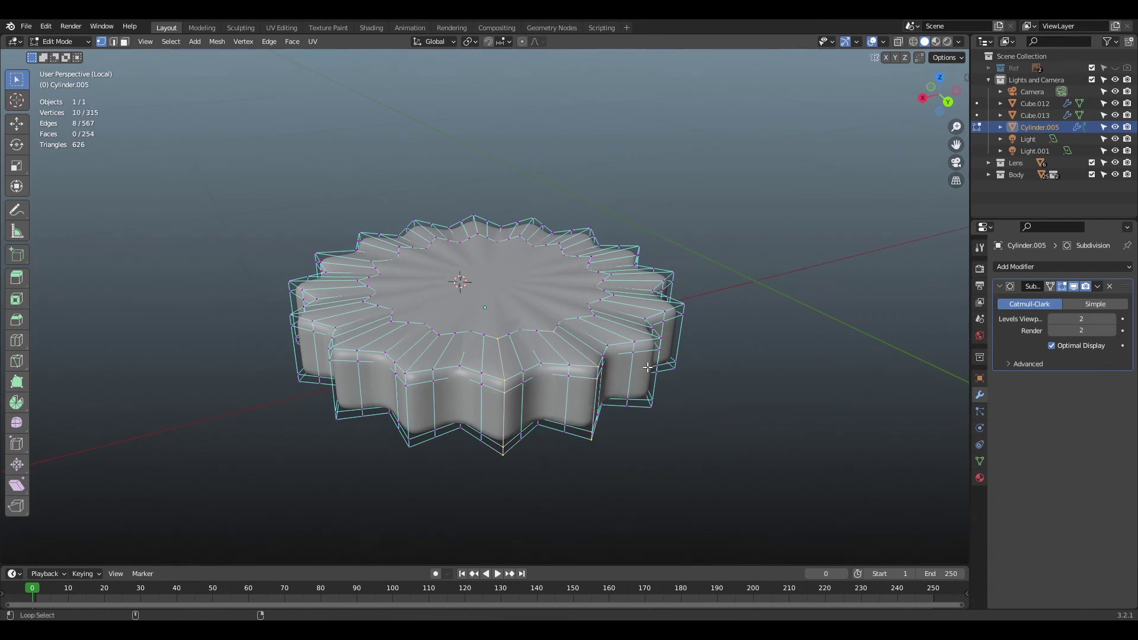
drag(947, 105, 817, 107)
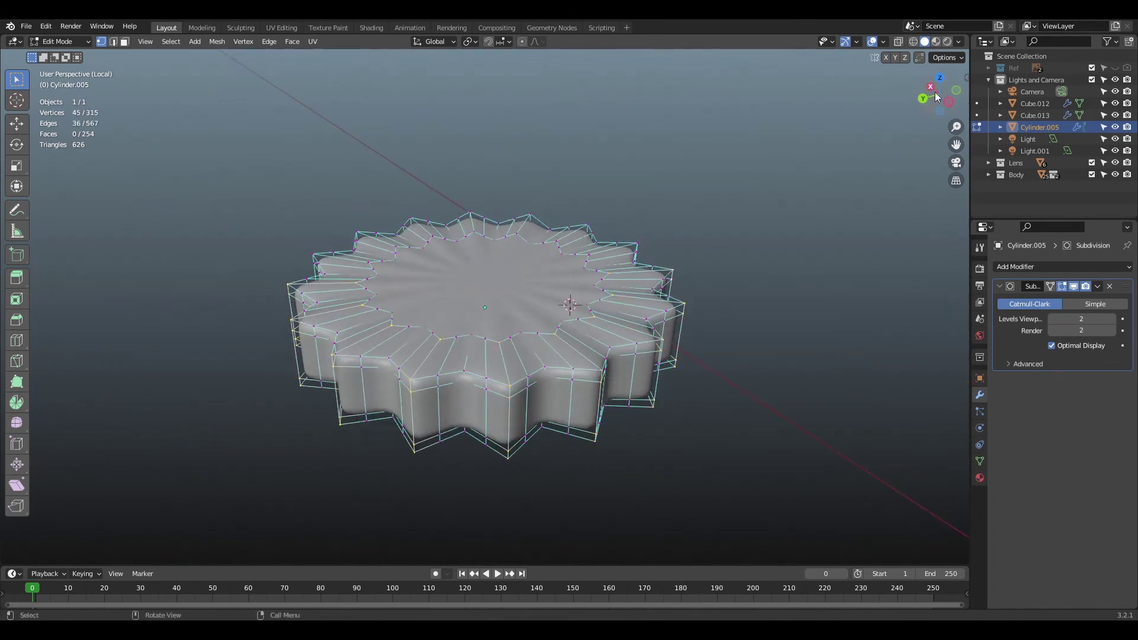
drag(936, 97, 757, 94)
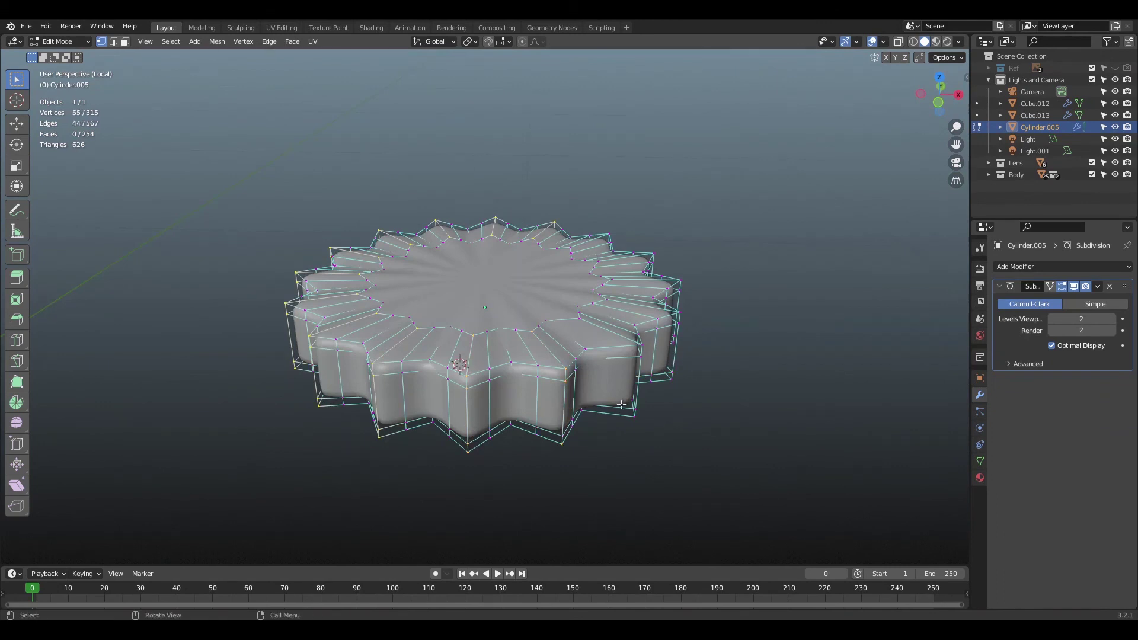
middle_drag(670, 371, 556, 413)
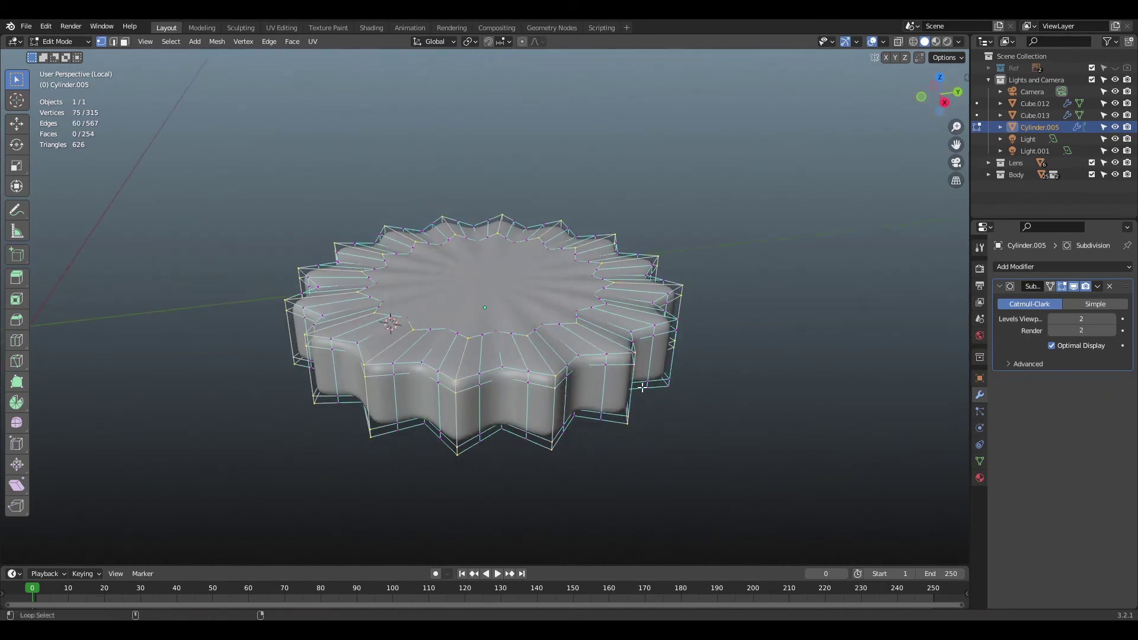
middle_drag(824, 229, 842, 290)
- Scale the selected rib tips inward in top view to make the ribs shallower, and inspect the wheel
key(KP_7)
key(s)
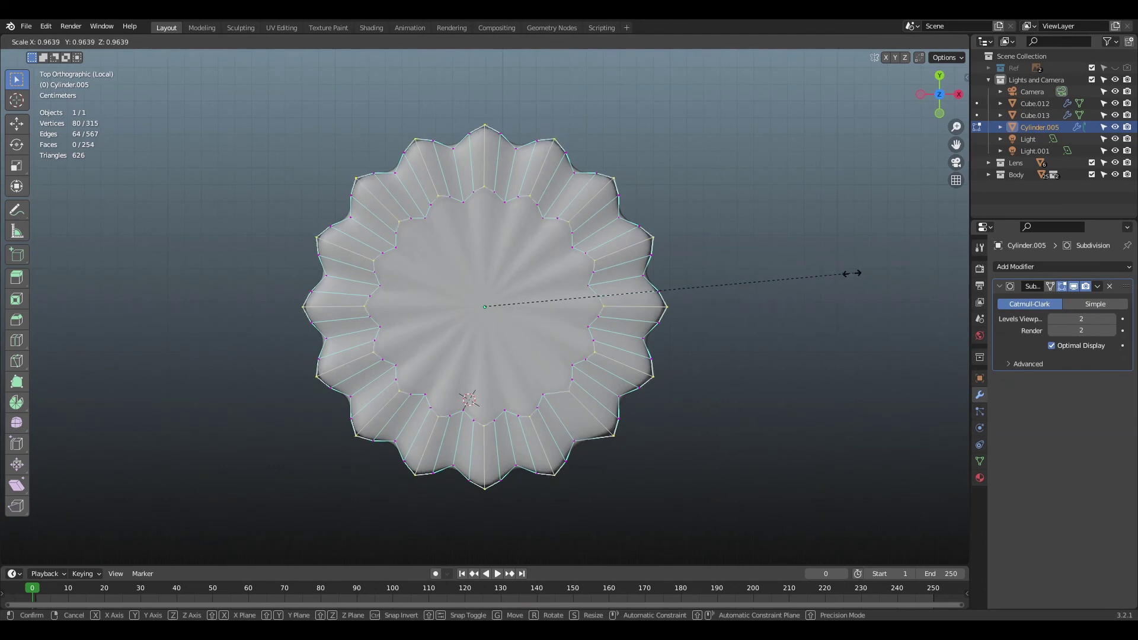
click(793, 322)
key(Tab)
middle_drag(824, 451, 757, 369)
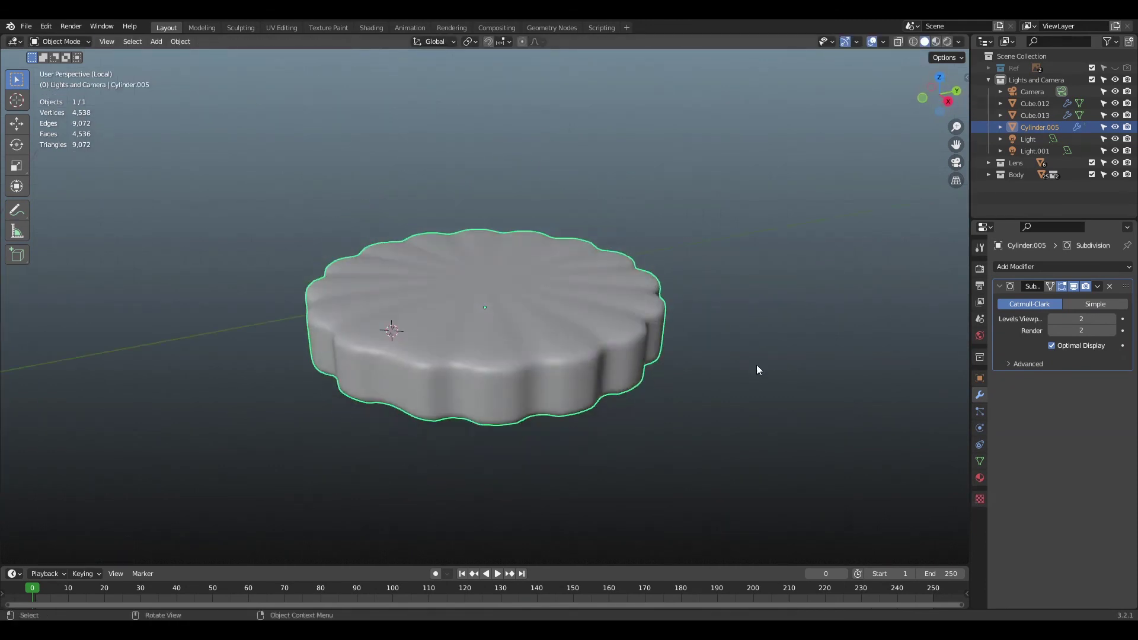
- Return to the full model, enlarge the ribbed wheel to fill the slot and scale it to about 0.85 along Z
key(KP_Divide)
key(ctrl+KP_1)
key(KP_Decimal)
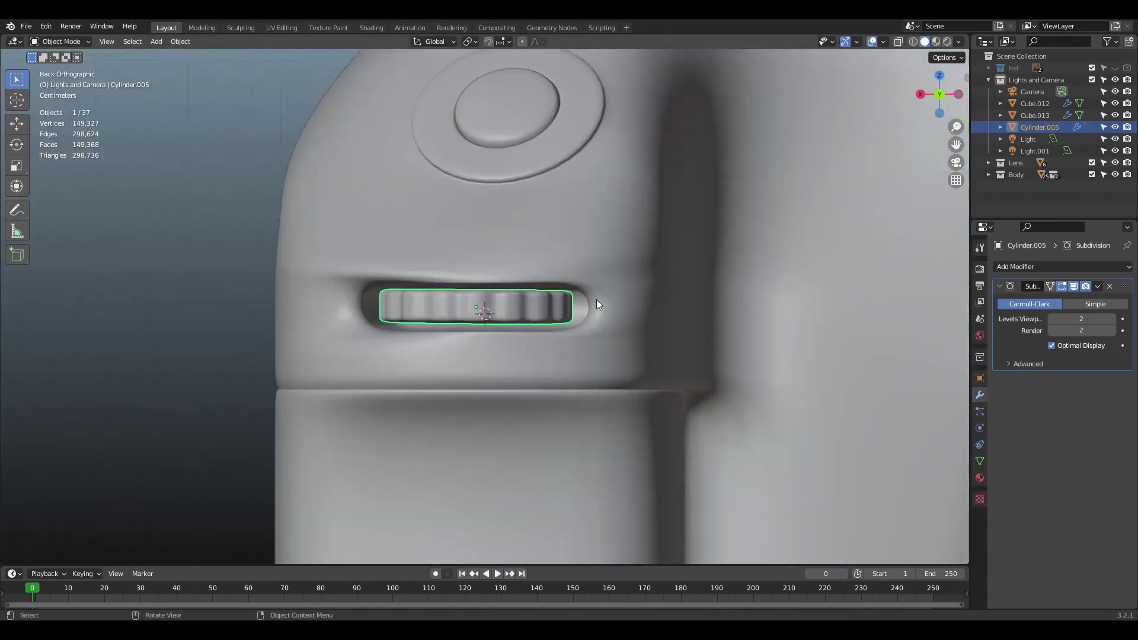
key(s)
key(z)
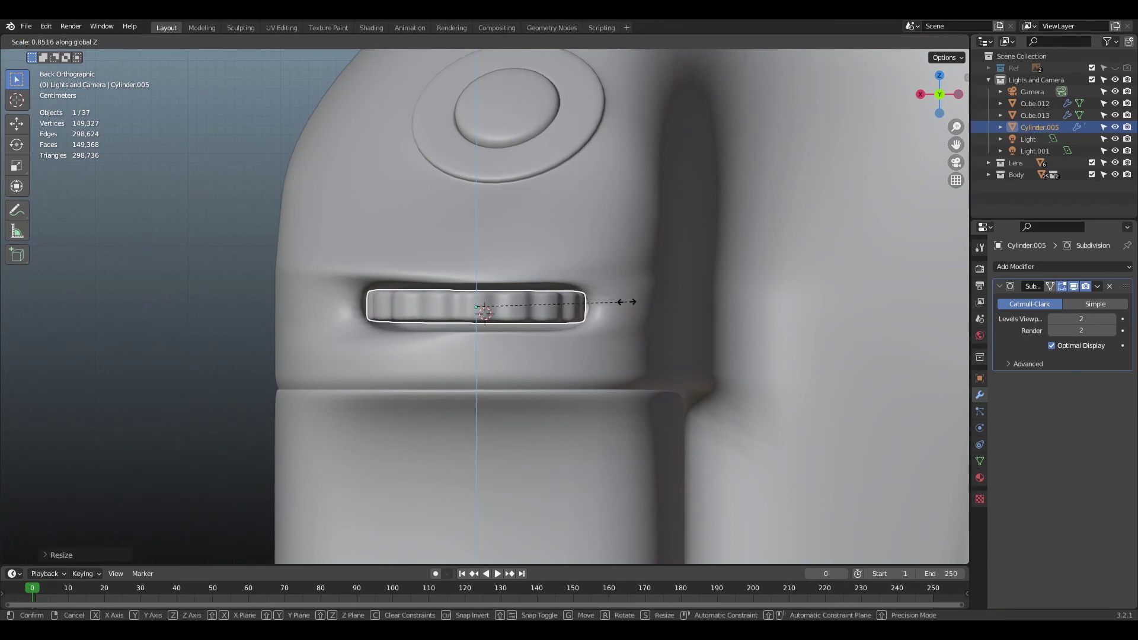
click(627, 301)
click(184, 288)
middle_drag(921, 116, 907, 201)
- Adjust the ribbed wheel's protrusion along Y in top view and check it on the whole camera
click(544, 415)
key(KP_7)
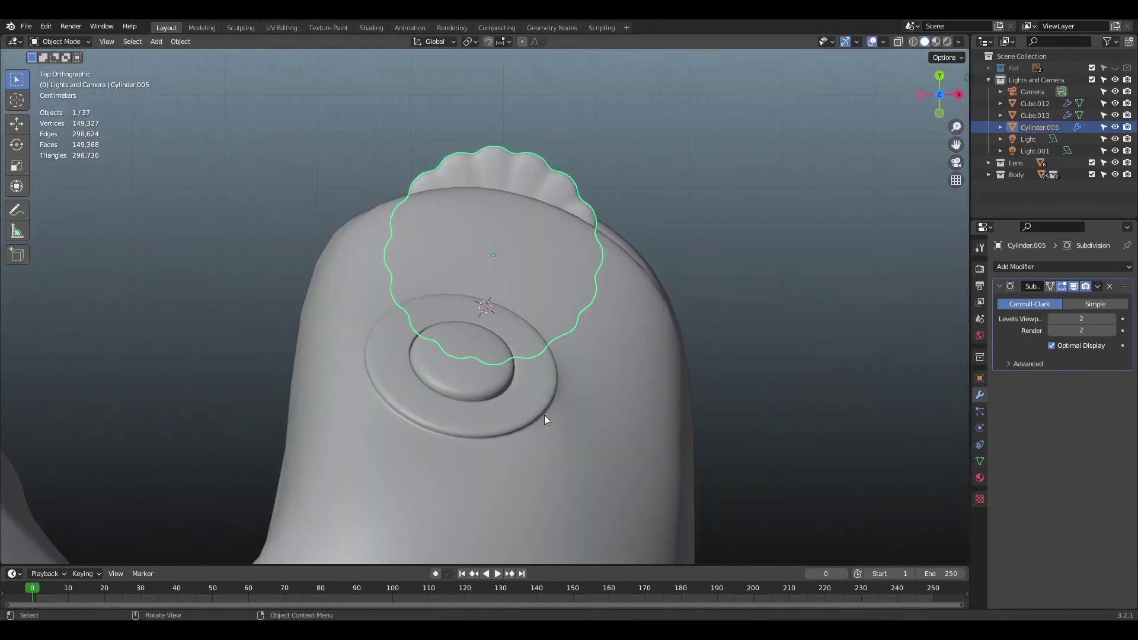
key(g)
key(y)
click(606, 300)
click(699, 244)
scroll(699, 244, down, 6)
middle_drag(700, 245, 948, 113)
mouse_move(813, 207)
middle_down()
mouse_move(842, 301)
mouse_move(814, 209)
mouse_move(836, 209)
middle_up()
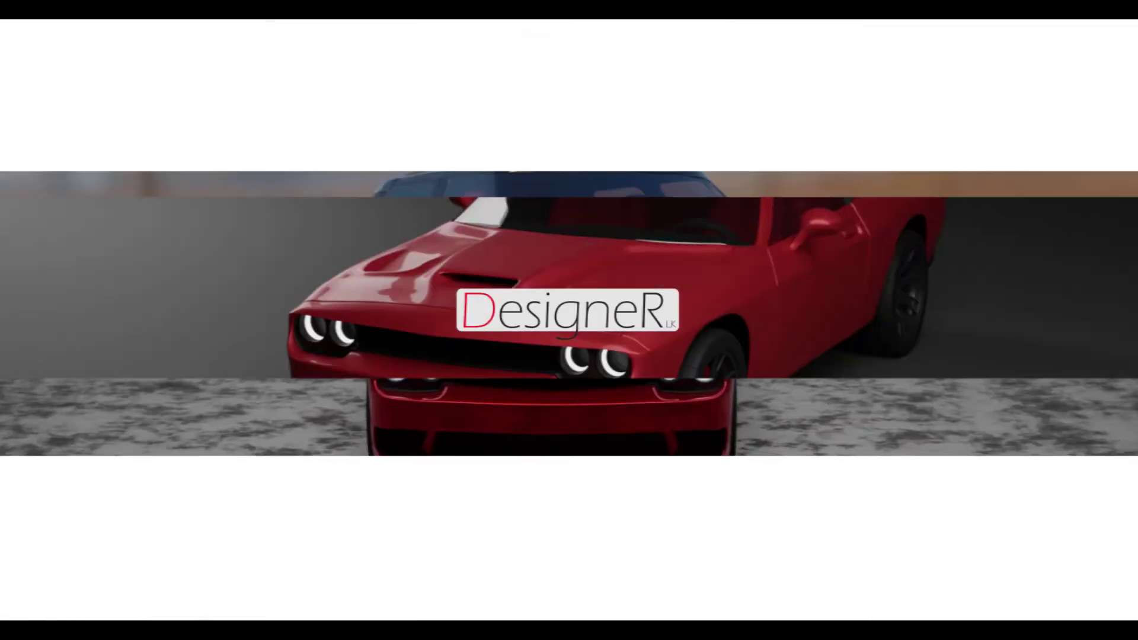